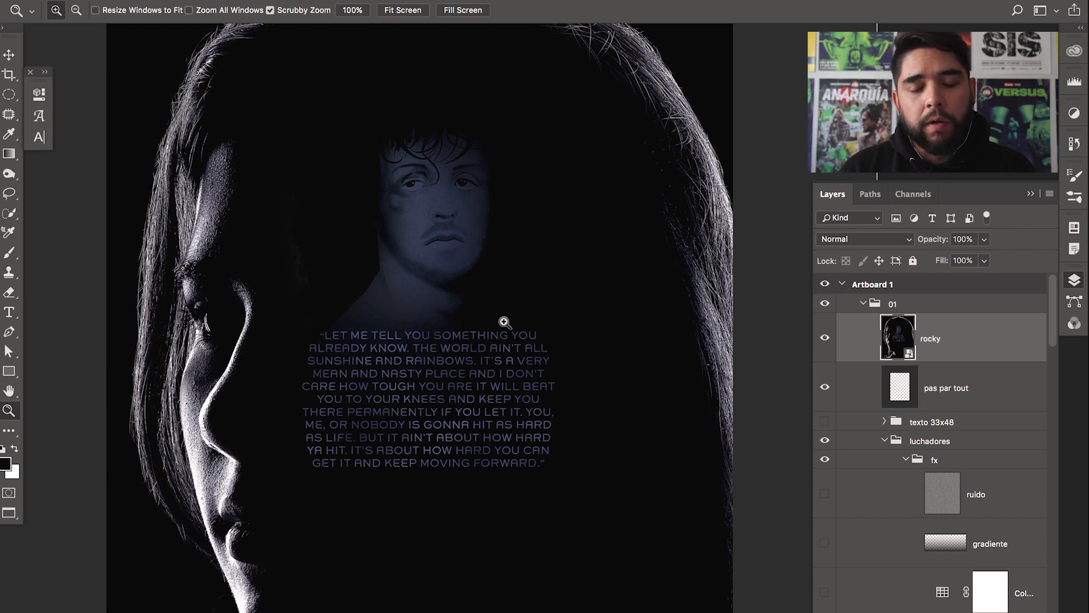
# Examine the rocky reference poster's portrait, quote text and logos up close
pyautogui.moveTo(486, 407); pyautogui.dragTo(489, 397)
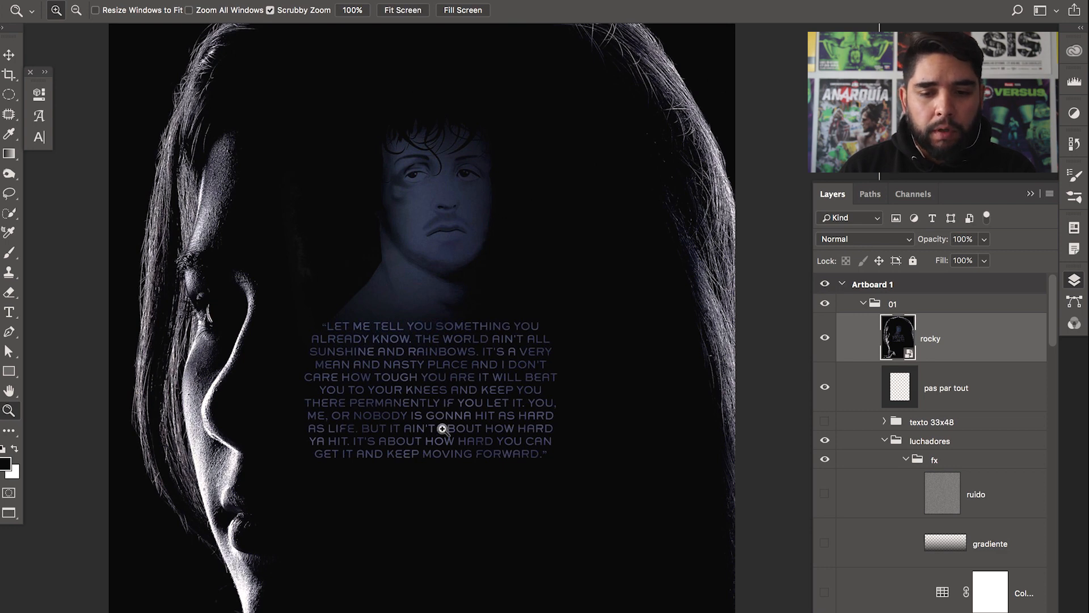
pyautogui.moveTo(506, 446); pyautogui.dragTo(520, 437)
pyautogui.moveTo(525, 498); pyautogui.dragTo(537, 452)
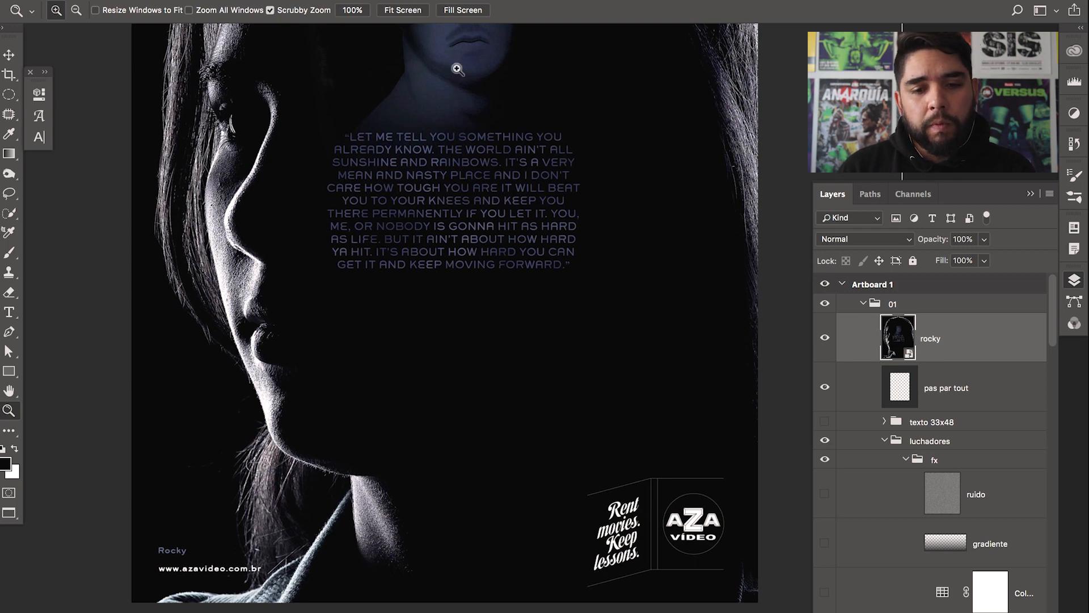
pyautogui.moveTo(523, 322); pyautogui.dragTo(508, 403)
pyautogui.keyDown('alt'); pyautogui.click(502, 326); pyautogui.keyUp('alt')
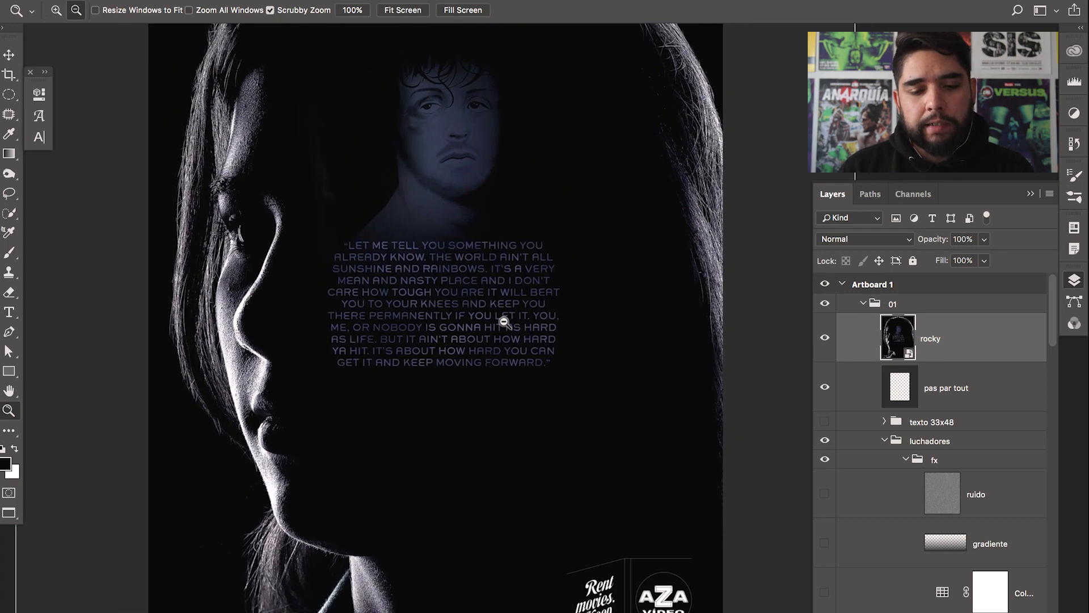
pyautogui.moveTo(511, 341); pyautogui.dragTo(521, 369)
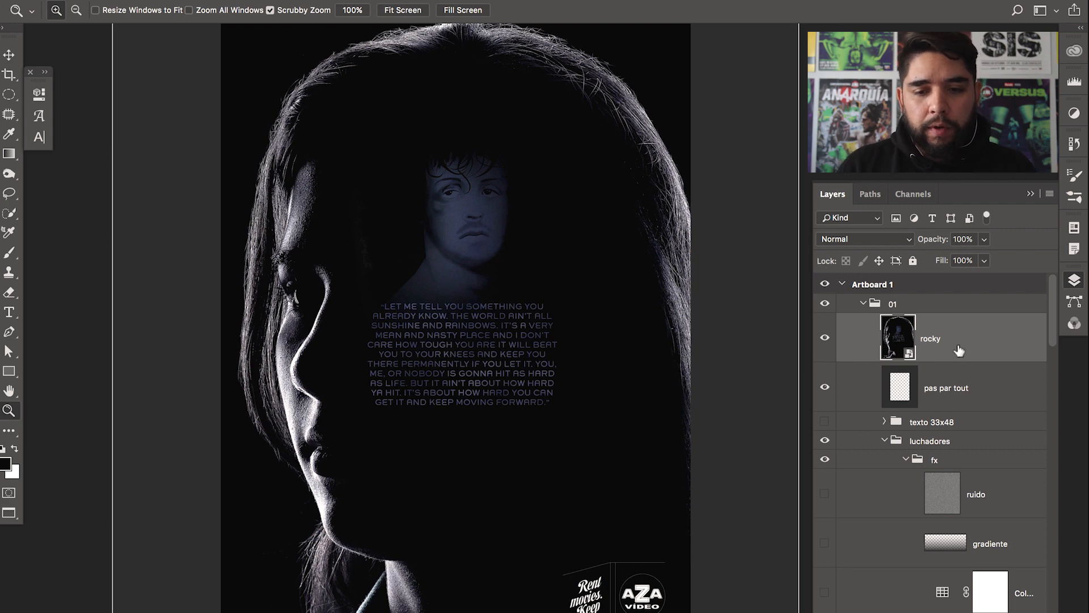
# Scale the rocky reference poster down to a small thumbnail and place it beside the upper-left edge of the black poster area
pyautogui.press('super+t')
pyautogui.press('super+minus')
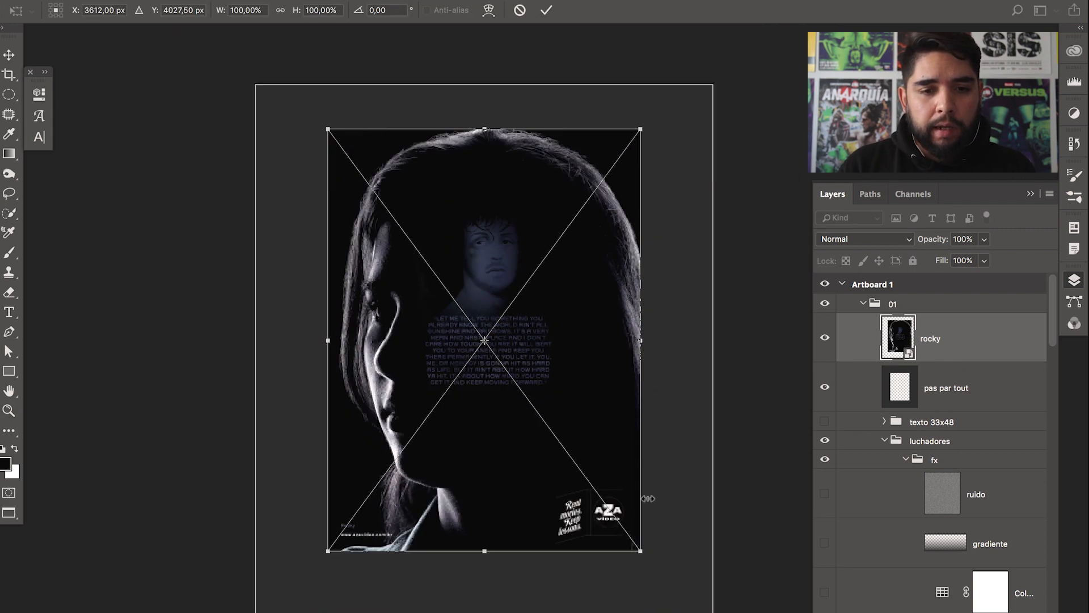
pyautogui.moveTo(642, 552); pyautogui.dragTo(424, 258)
pyautogui.moveTo(416, 218); pyautogui.dragTo(364, 227)
pyautogui.moveTo(372, 268); pyautogui.dragTo(343, 240)
pyautogui.press('Return')
# Hide the rocky reference layer in the 01 group
pyautogui.press('z')
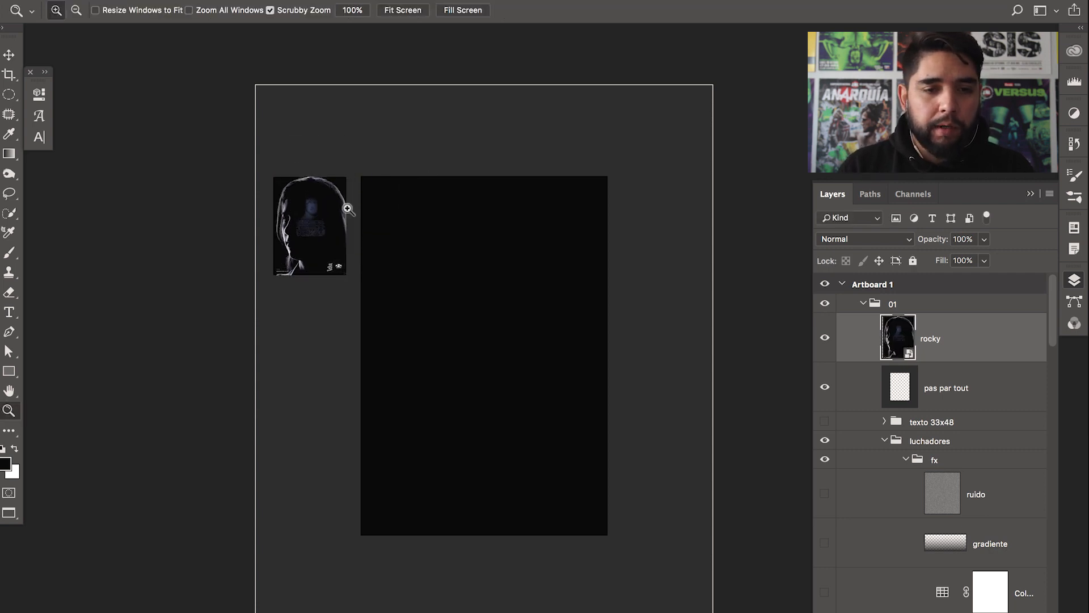
pyautogui.click(380, 253)
pyautogui.click(321, 247)
pyautogui.click(319, 236)
pyautogui.moveTo(398, 241); pyautogui.dragTo(317, 291)
pyautogui.keyDown('alt'); pyautogui.click(508, 292); pyautogui.keyUp('alt')
pyautogui.moveTo(586, 461); pyautogui.dragTo(468, 365)
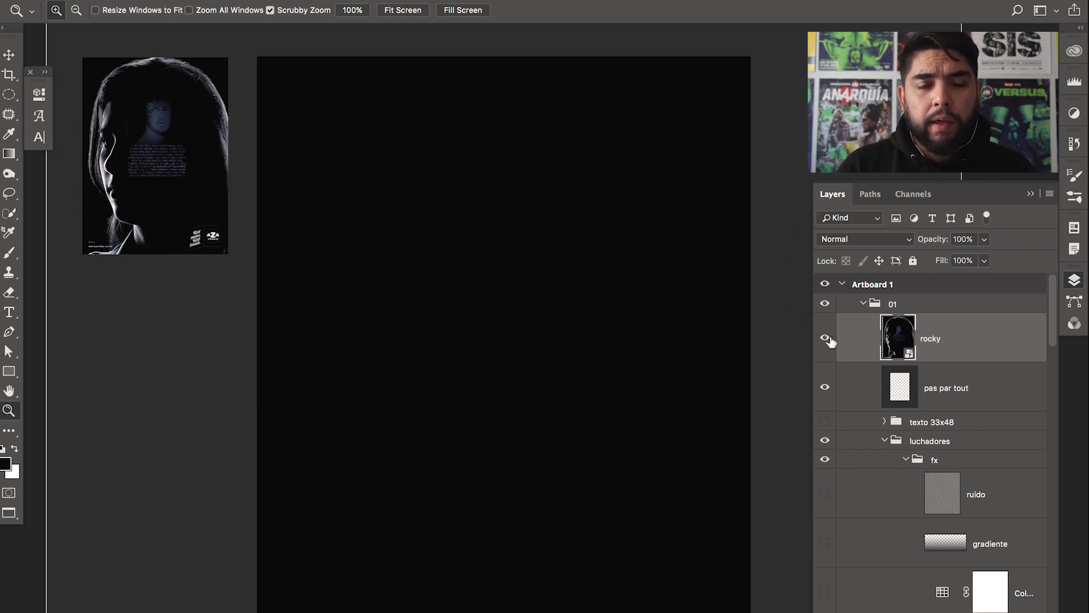
pyautogui.scroll(-3, 540, 321)
pyautogui.scroll(3, 539, 321)
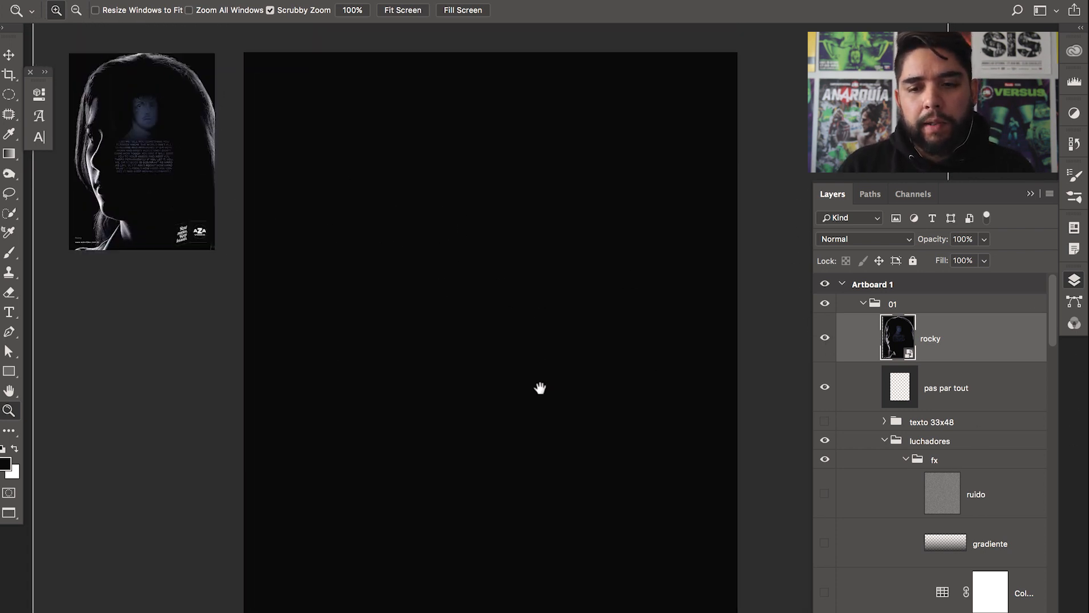
pyautogui.click(825, 339)
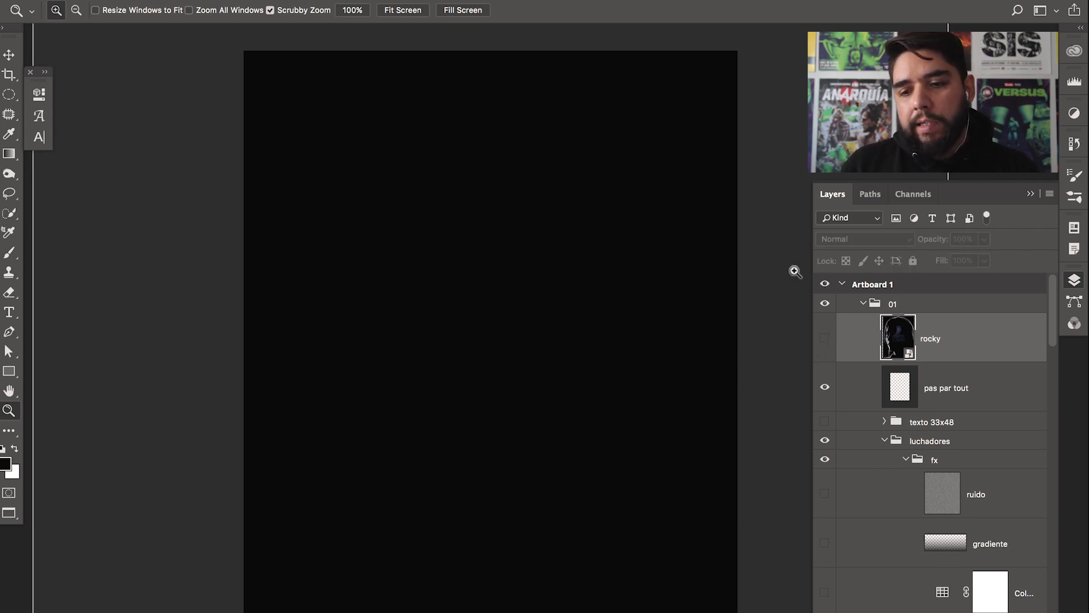
# Toggle the visibility of the black Color Fill 3 layer in the Fondo group to check the background color
pyautogui.moveTo(1051, 343); pyautogui.dragTo(1049, 611)
pyautogui.moveTo(678, 437); pyautogui.dragTo(651, 324)
pyautogui.moveTo(1047, 573); pyautogui.dragTo(1053, 610)
pyautogui.moveTo(583, 330); pyautogui.dragTo(584, 349)
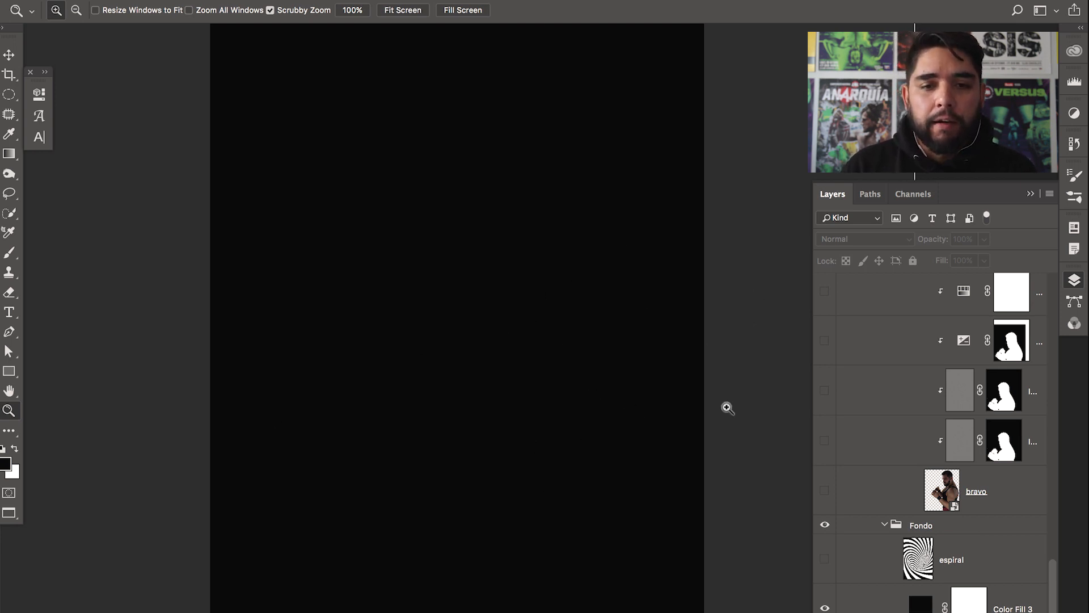
pyautogui.moveTo(522, 312); pyautogui.dragTo(539, 369)
pyautogui.keyDown('alt'); pyautogui.click(570, 317); pyautogui.keyUp('alt')
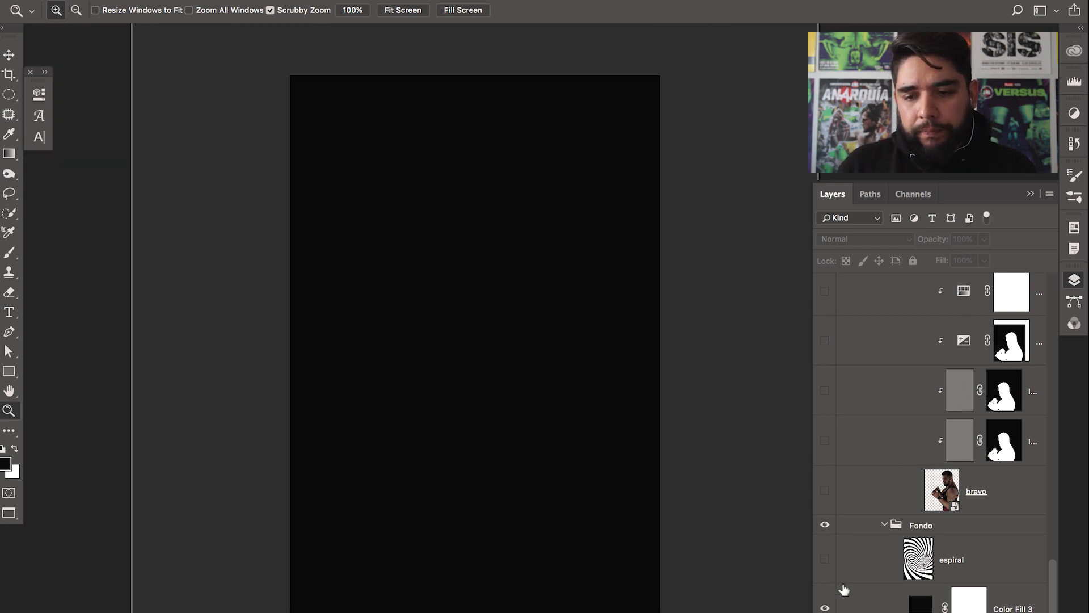
pyautogui.click(825, 608)
pyautogui.click(825, 608)
pyautogui.click(825, 607)
pyautogui.click(824, 607)
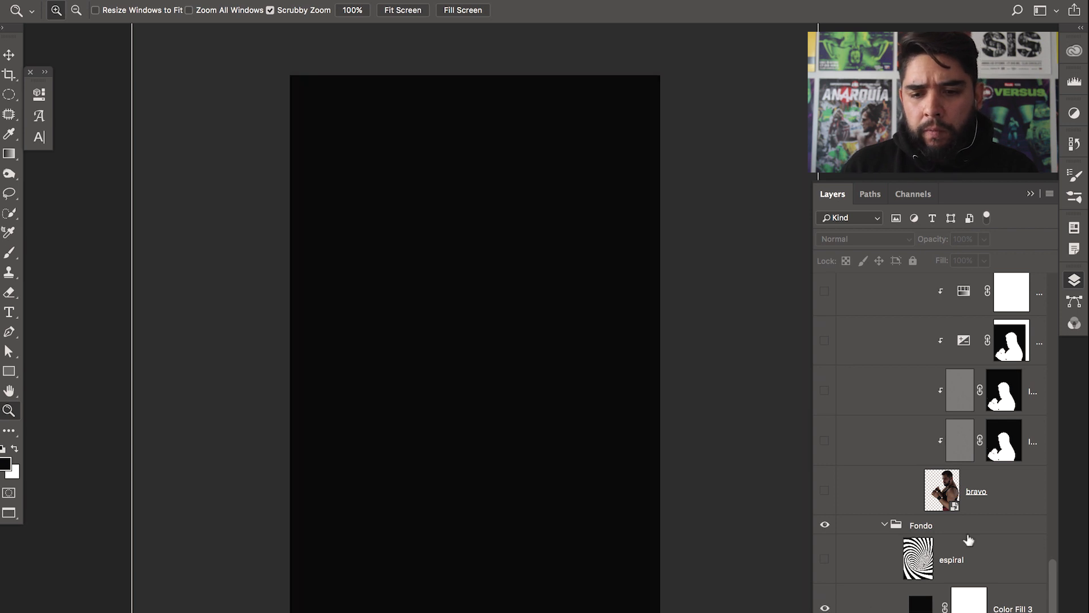
# Show the espiral layer in the Fondo group and set its blend mode to Normal with 100% opacity
pyautogui.click(826, 565)
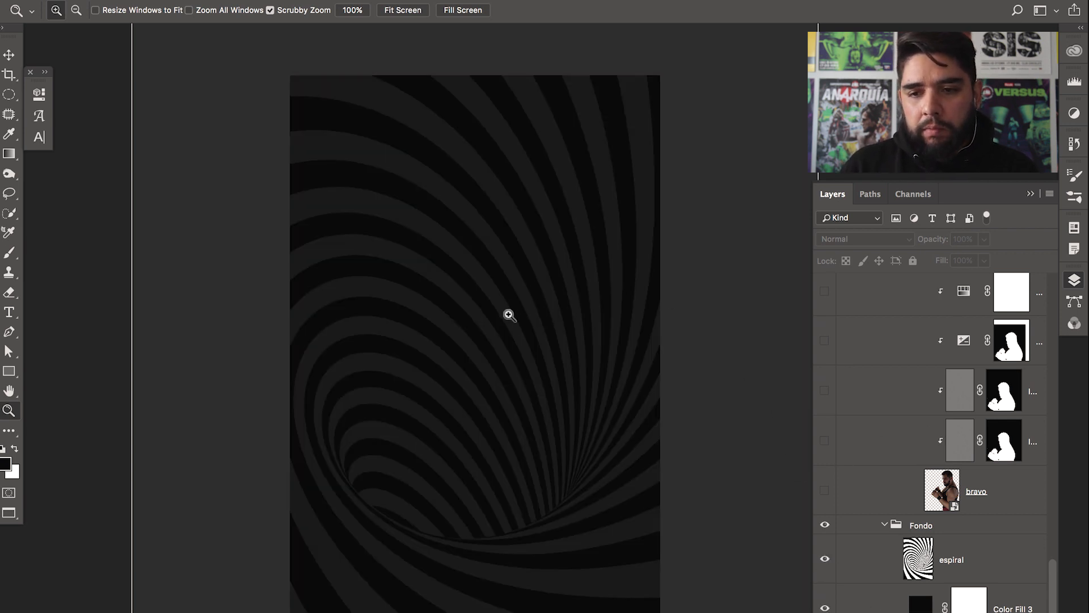
pyautogui.click(982, 562)
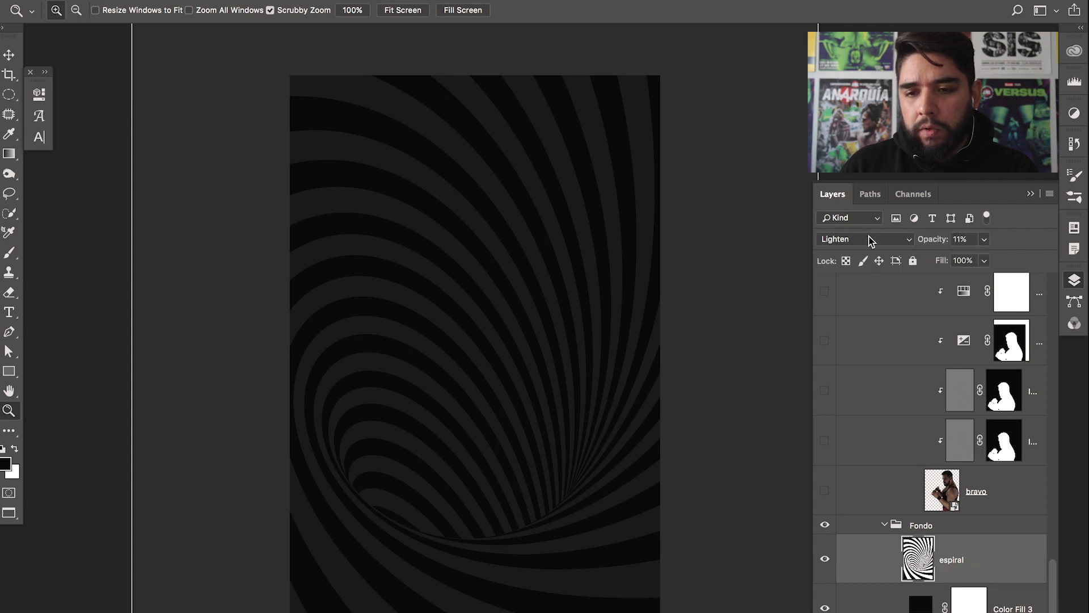
pyautogui.click(905, 241)
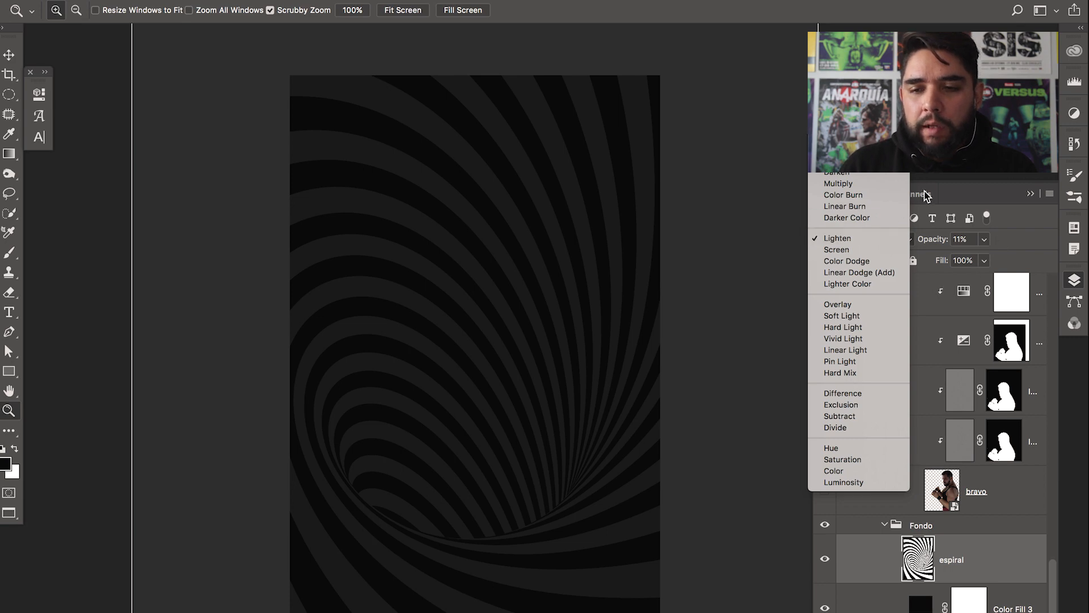
pyautogui.click(837, 140)
pyautogui.moveTo(933, 241); pyautogui.dragTo(1060, 249)
# Examine the black-and-white spiral pattern up close and across the whole poster
pyautogui.moveTo(497, 330)
pyautogui.mouseDown()
pyautogui.moveTo(492, 343)
pyautogui.moveTo(503, 341)
pyautogui.mouseUp()
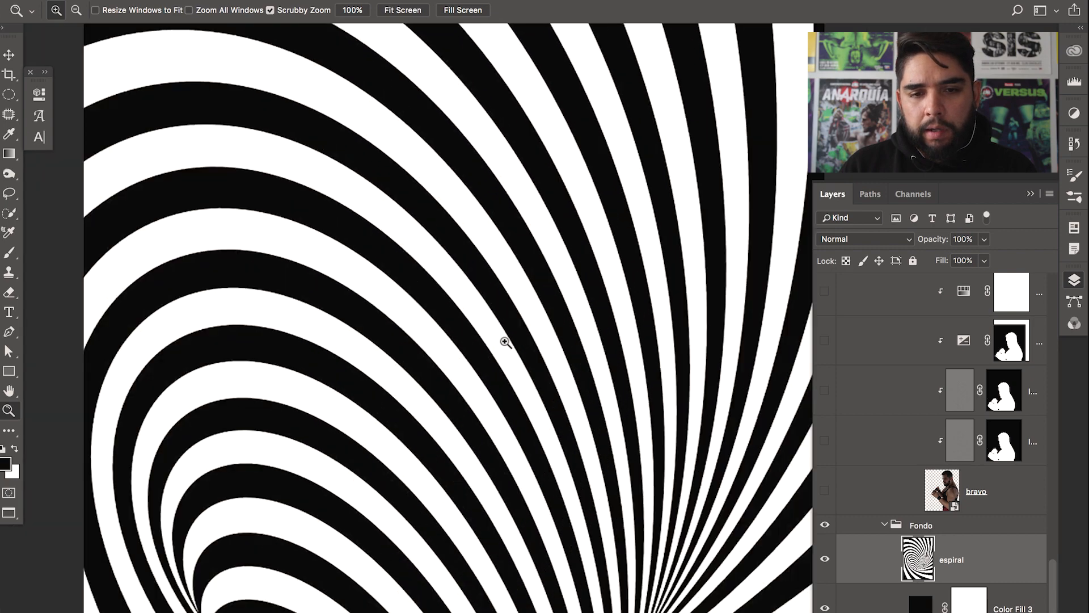
pyautogui.moveTo(475, 121); pyautogui.dragTo(452, 369)
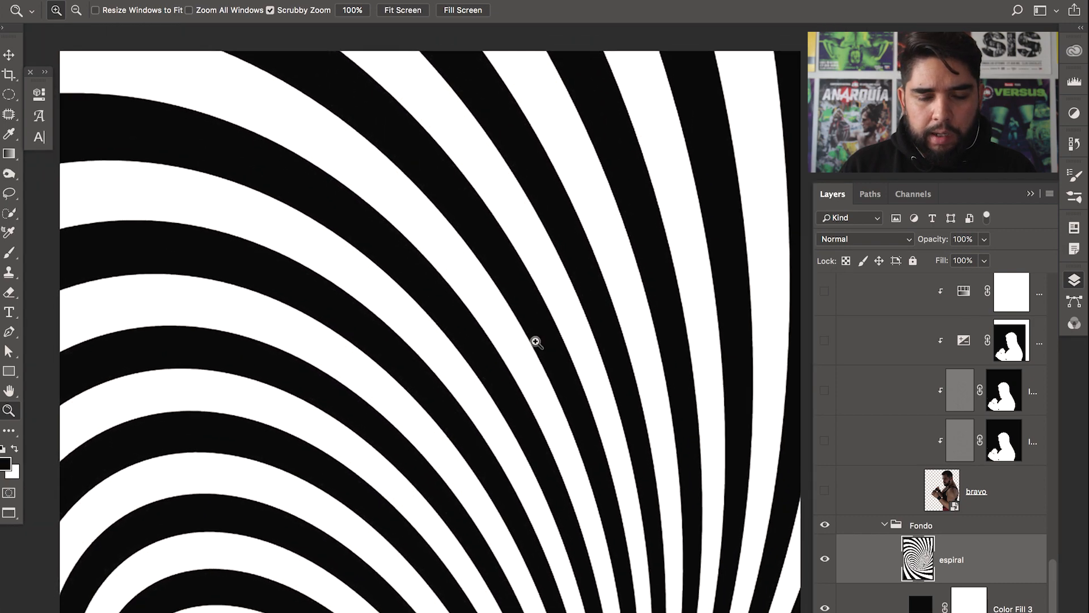
pyautogui.moveTo(506, 399); pyautogui.dragTo(521, 266)
pyautogui.moveTo(501, 360); pyautogui.dragTo(518, 333)
pyautogui.moveTo(428, 473); pyautogui.dragTo(497, 582)
pyautogui.moveTo(527, 385); pyautogui.dragTo(498, 438)
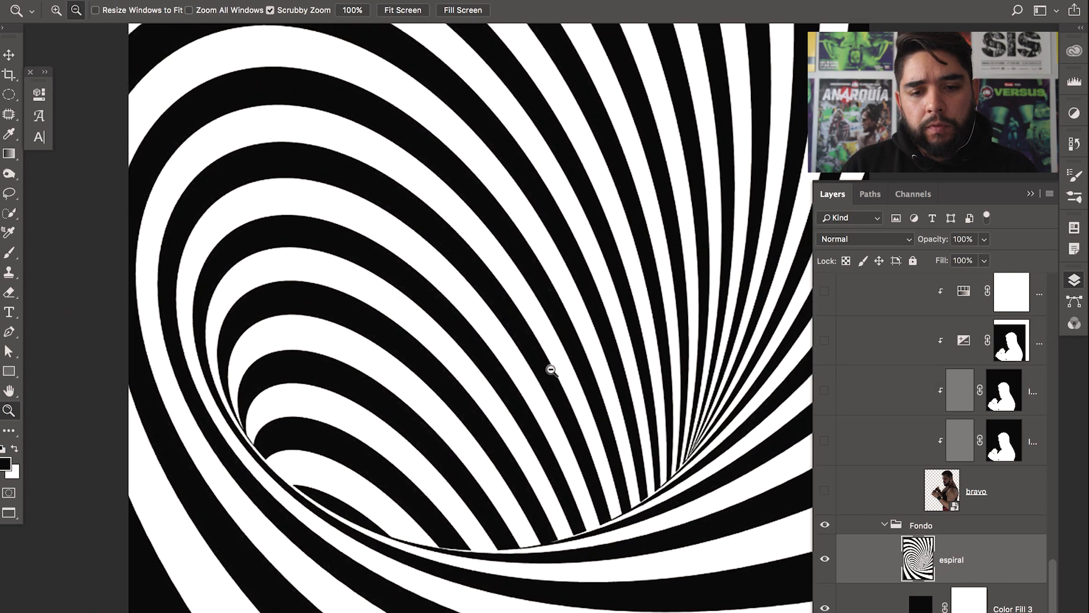
pyautogui.keyDown('alt'); pyautogui.click(552, 368); pyautogui.keyUp('alt')
pyautogui.moveTo(548, 388); pyautogui.dragTo(522, 443)
pyautogui.keyDown('alt'); pyautogui.click(553, 383); pyautogui.keyUp('alt')
pyautogui.moveTo(553, 366); pyautogui.dragTo(546, 383)
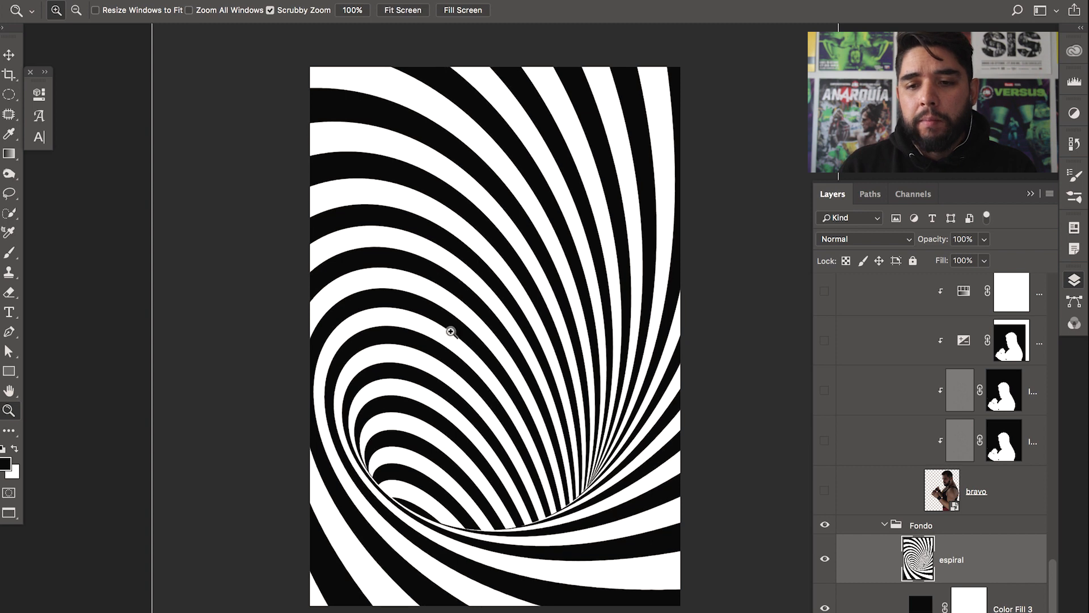
# Set the espiral layer's blend mode to Lighten and its opacity to 11%
pyautogui.click(896, 239)
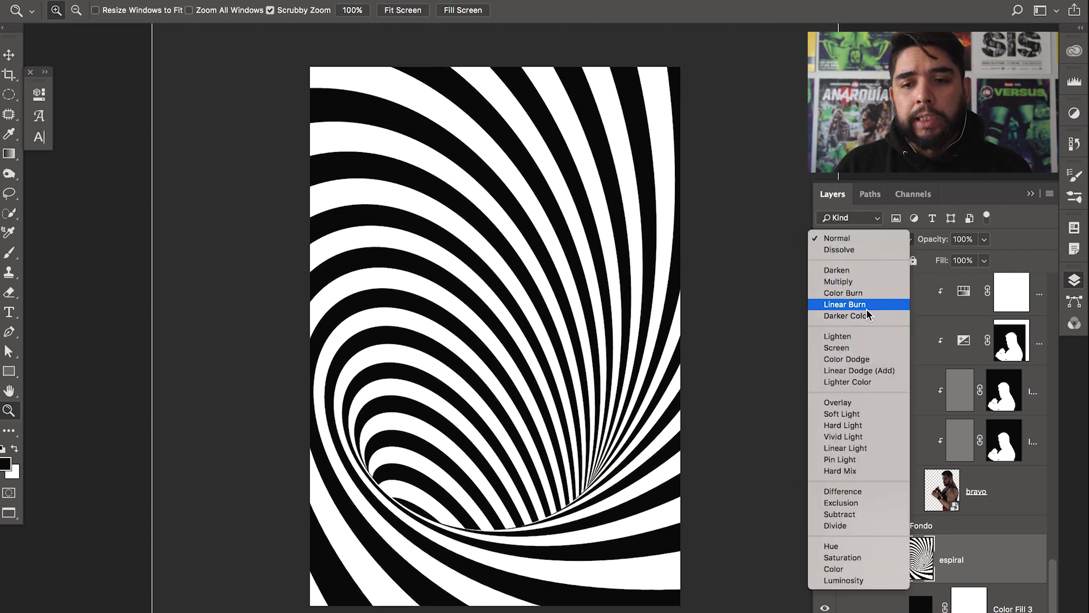
pyautogui.click(868, 336)
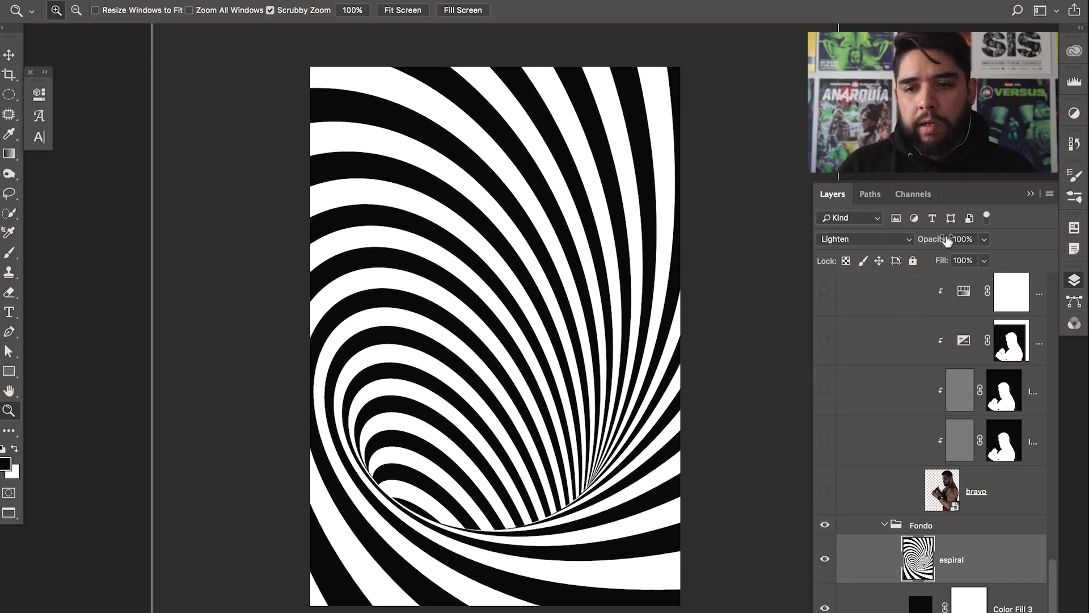
pyautogui.press('v')
pyautogui.press('1')
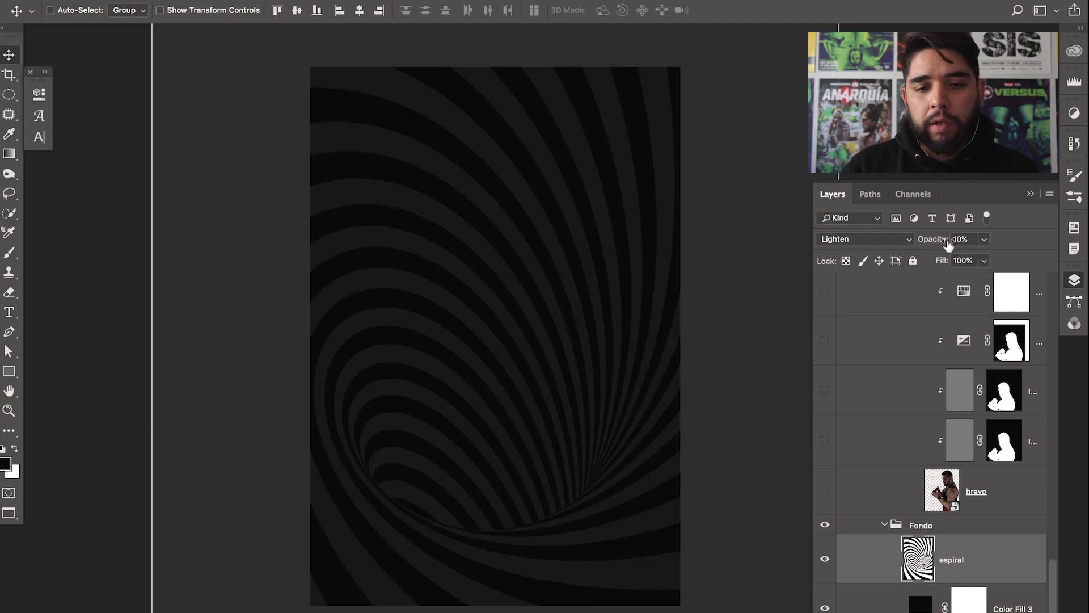
pyautogui.moveTo(579, 316); pyautogui.dragTo(559, 347)
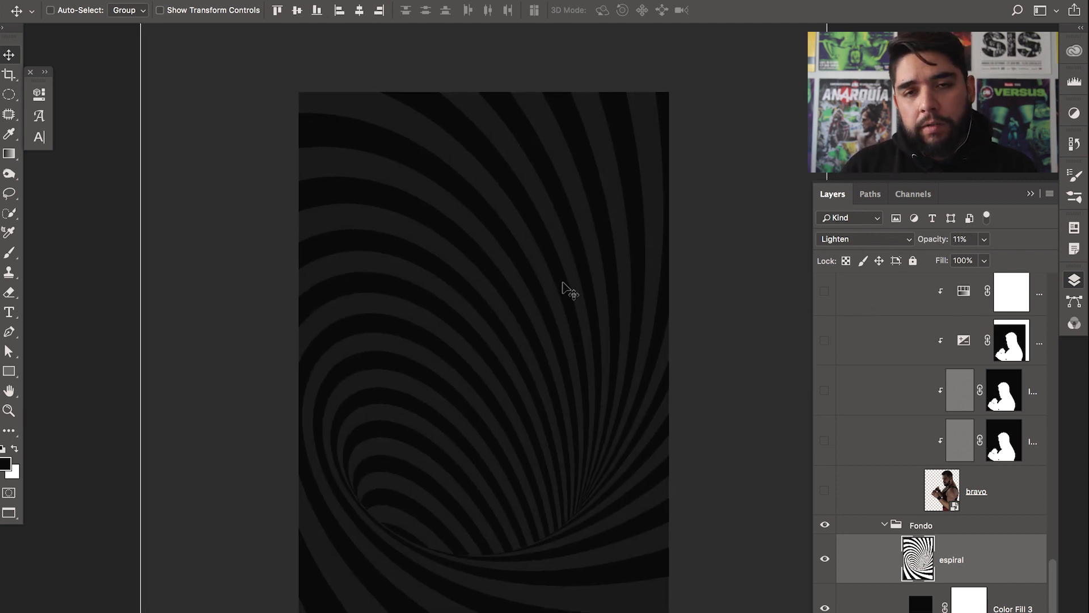
pyautogui.scroll(-1, 540, 355)
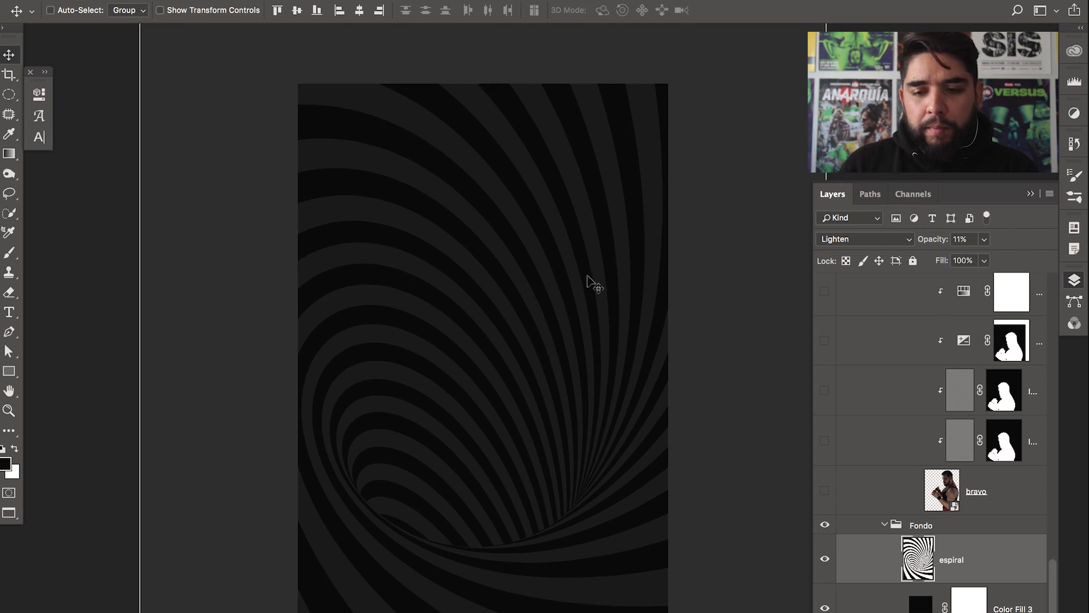
# Show the bravo wrestler layer and examine the cutout edges around his hair, beard and chest
pyautogui.click(825, 492)
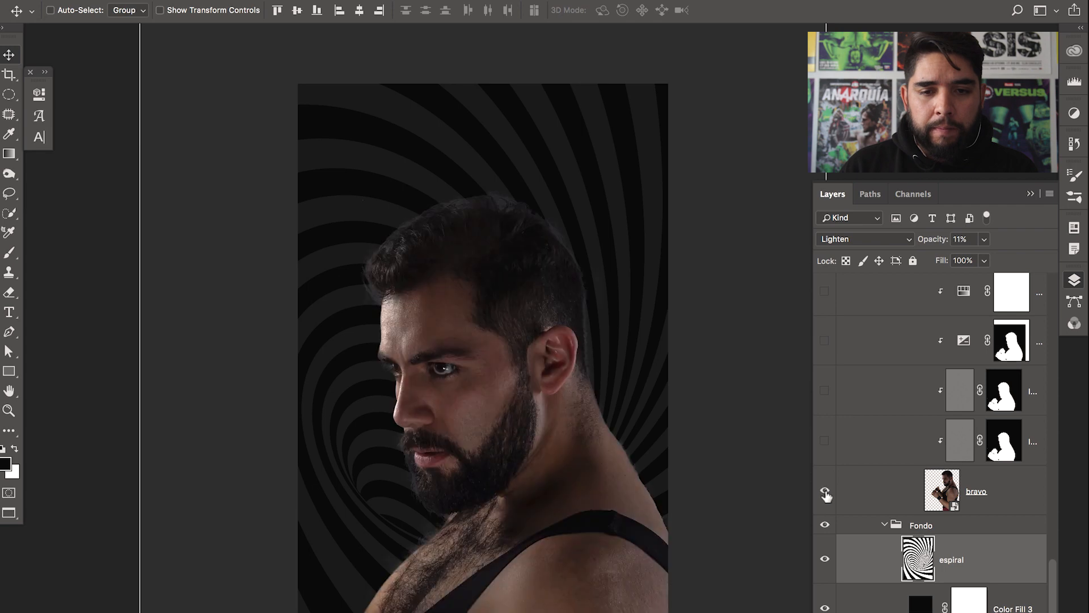
pyautogui.press('z')
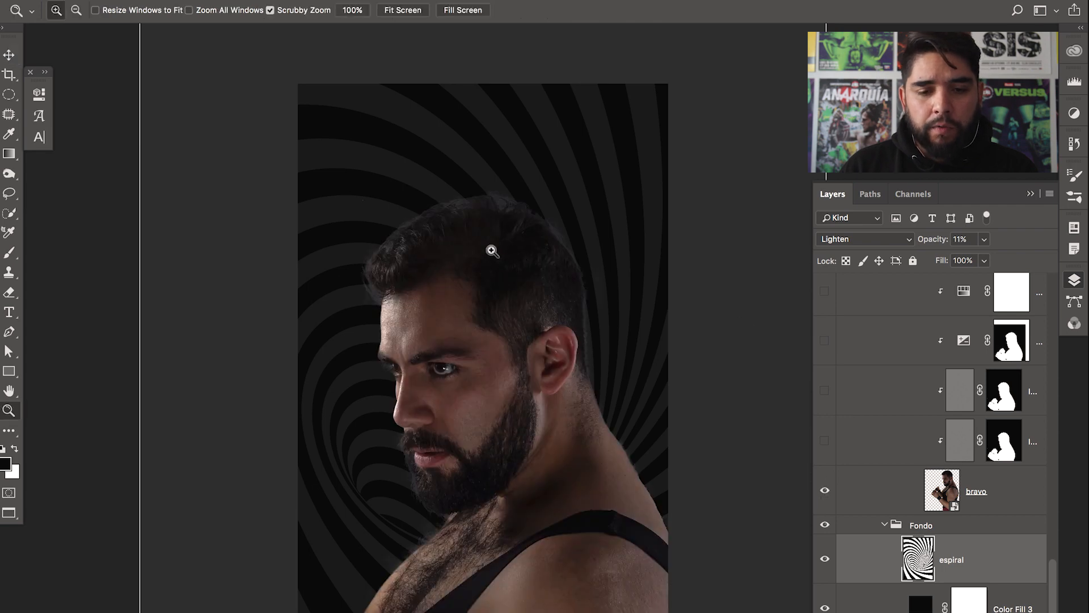
pyautogui.click(494, 256)
pyautogui.click(495, 259)
pyautogui.click(495, 258)
pyautogui.moveTo(496, 260); pyautogui.dragTo(547, 299)
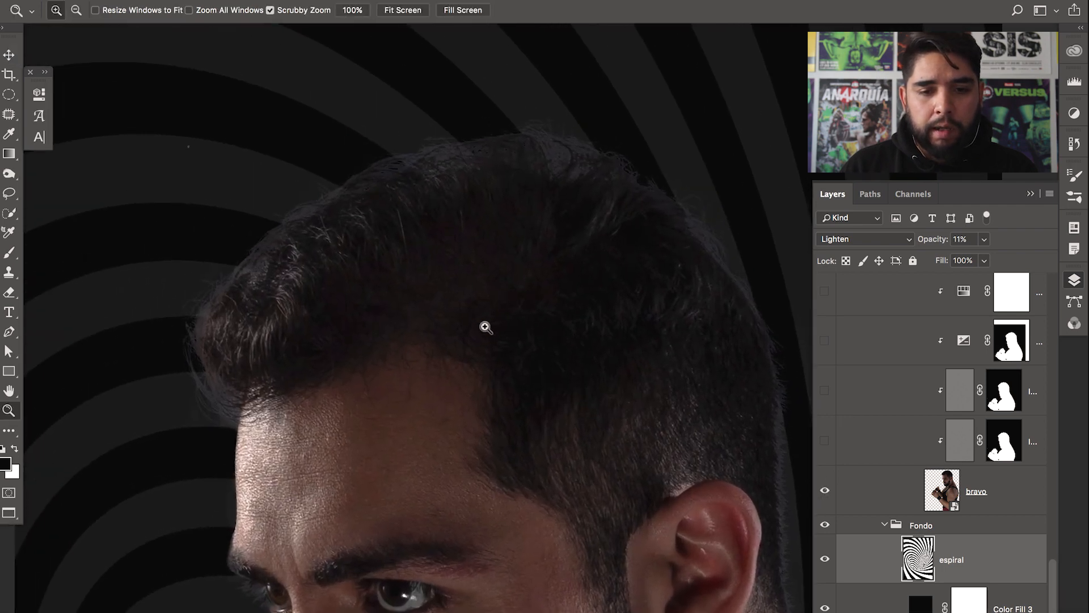
pyautogui.moveTo(486, 325); pyautogui.dragTo(483, 288)
pyautogui.scroll(-10, 483, 289)
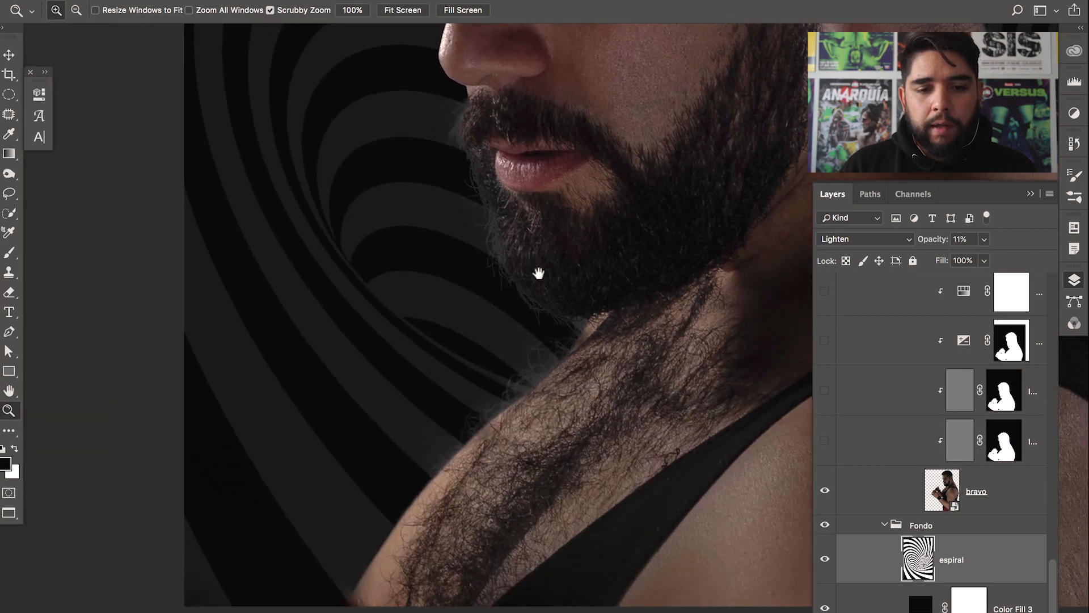
pyautogui.scroll(12, 427, 368)
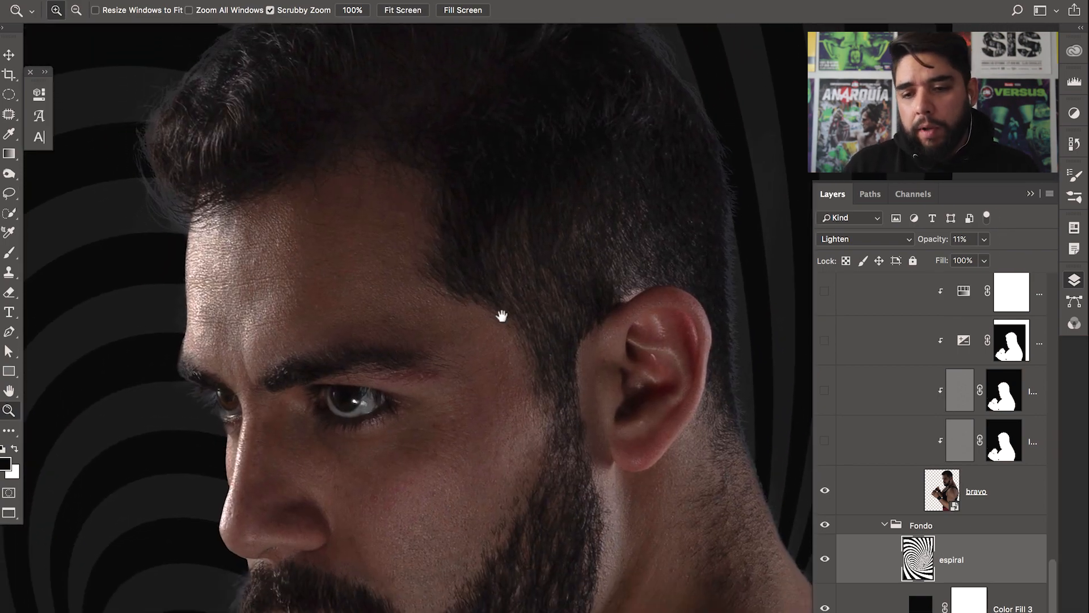
pyautogui.moveTo(501, 315); pyautogui.dragTo(552, 273)
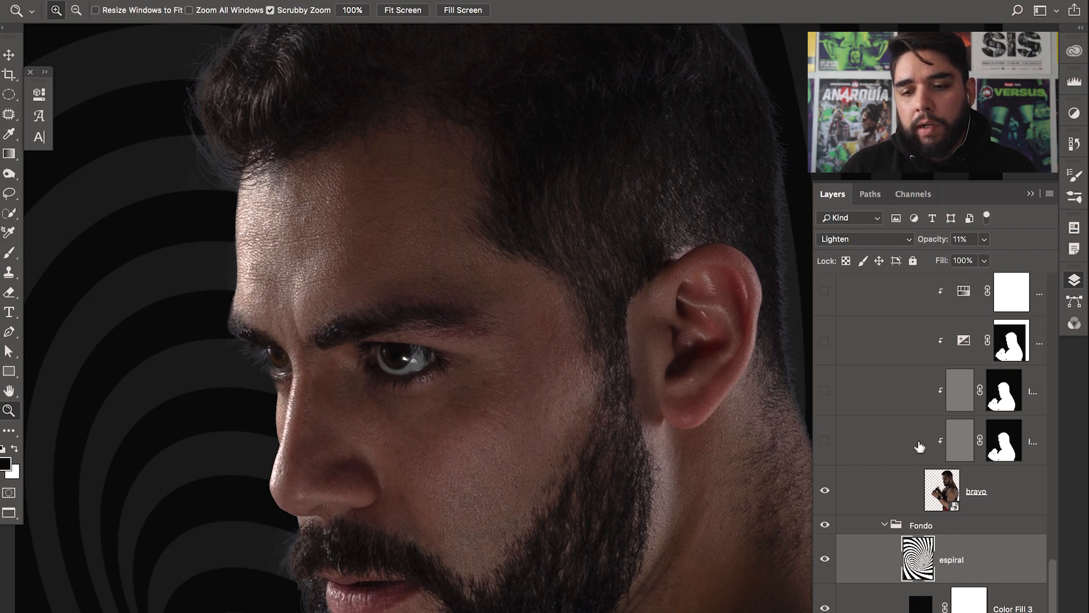
# Open the contents of the bravo smart object and disable its layer mask to bring back the studio background
pyautogui.doubleClick(955, 508)
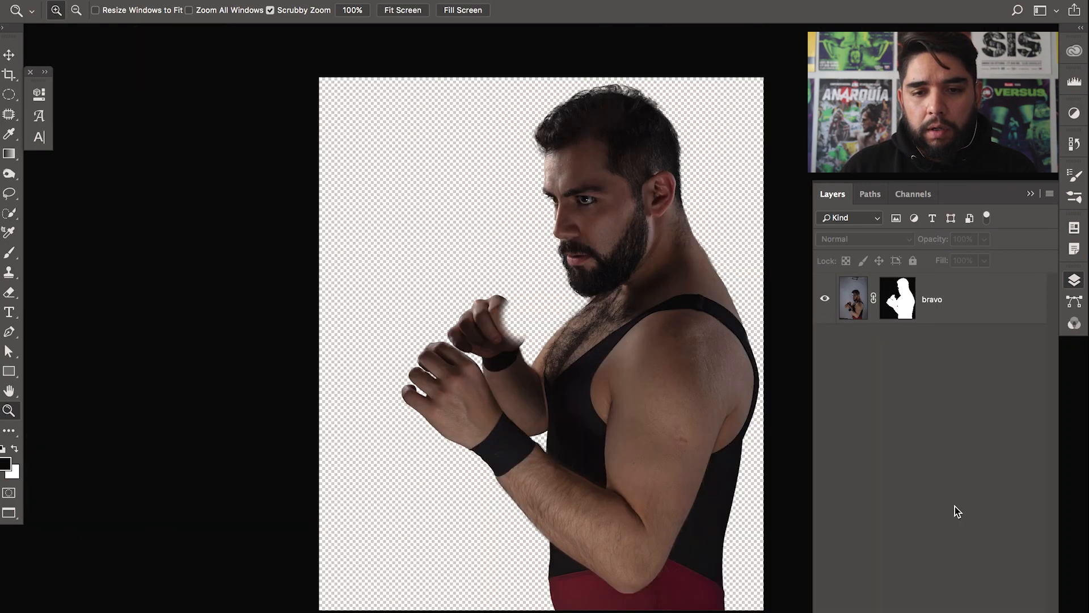
pyautogui.keyDown('shift'); pyautogui.click(901, 315); pyautogui.keyUp('shift')
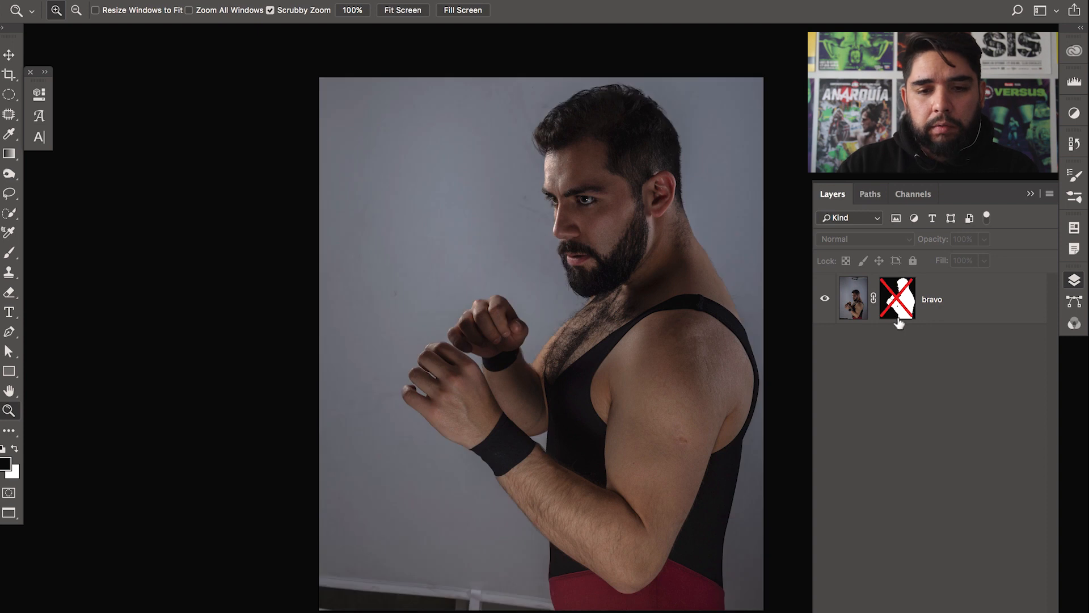
pyautogui.click(630, 320)
# Try the Crop tool on the bravo image to preview the full photo beyond its current crop
pyautogui.hotkey('ctrl', '-')
pyautogui.hotkey('ctrl', '-')
pyautogui.press('c')
pyautogui.hotkey('ctrl', '-')
pyautogui.moveTo(641, 233); pyautogui.dragTo(650, 153)
pyautogui.hotkey('ctrl', '+')
pyautogui.moveTo(657, 260); pyautogui.dragTo(621, 305)
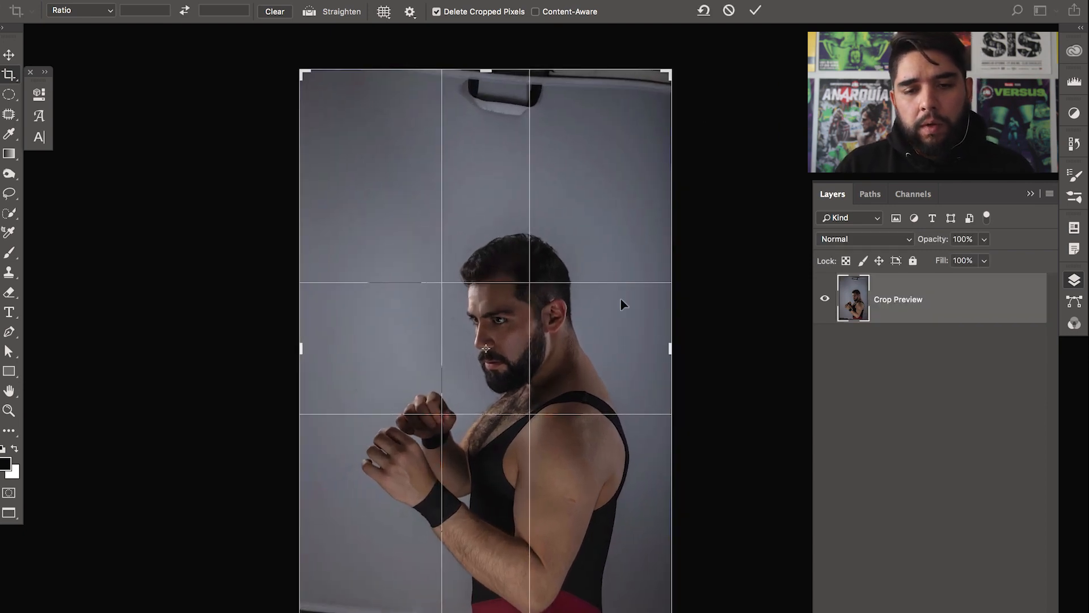
pyautogui.press('Return')
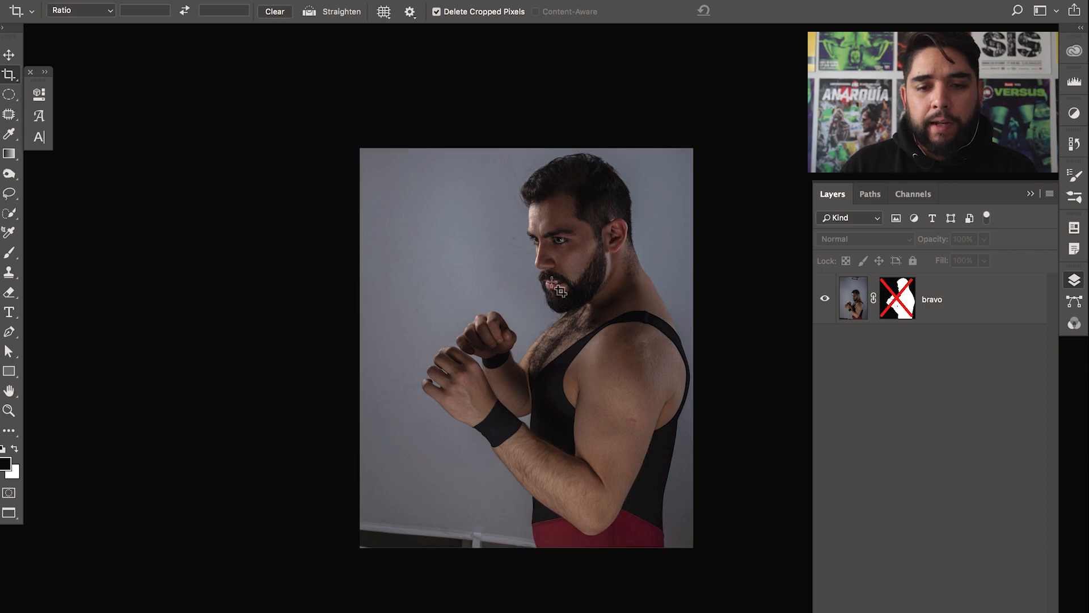
# Examine the wrestler's hair and head edges against the studio background in the unmasked photo
pyautogui.press('z')
pyautogui.click(606, 247)
pyautogui.moveTo(578, 263); pyautogui.dragTo(521, 367)
pyautogui.click(545, 273)
pyautogui.click(561, 285)
pyautogui.click(546, 286)
pyautogui.moveTo(542, 306); pyautogui.dragTo(596, 343)
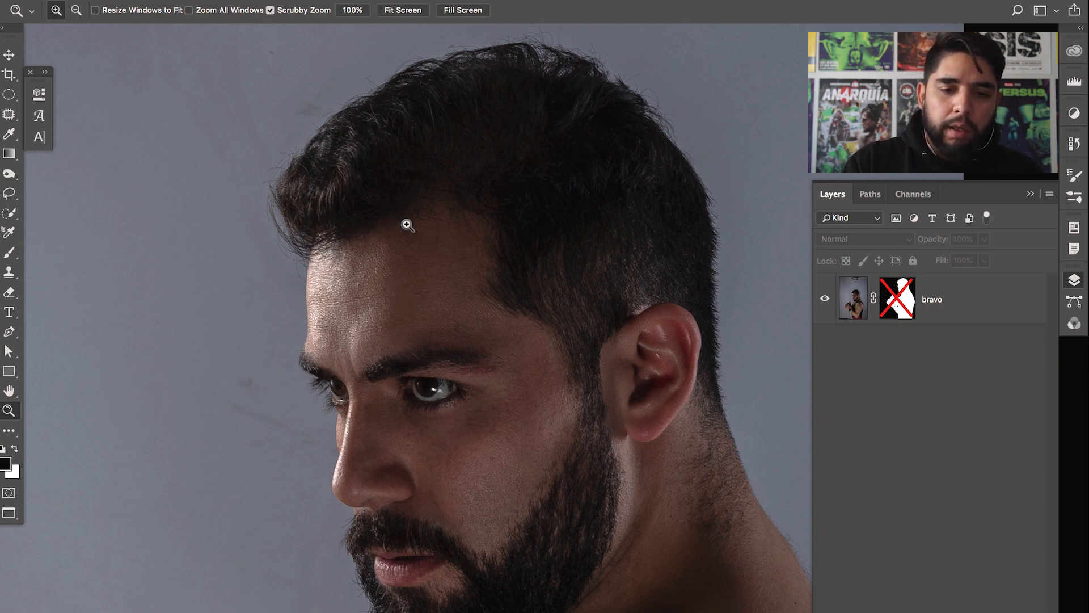
# Try tracing the wrestler's forehead edge with a Pen path that starts at the hairline
pyautogui.press('p')
pyautogui.press('super+plus')
pyautogui.press('super+plus')
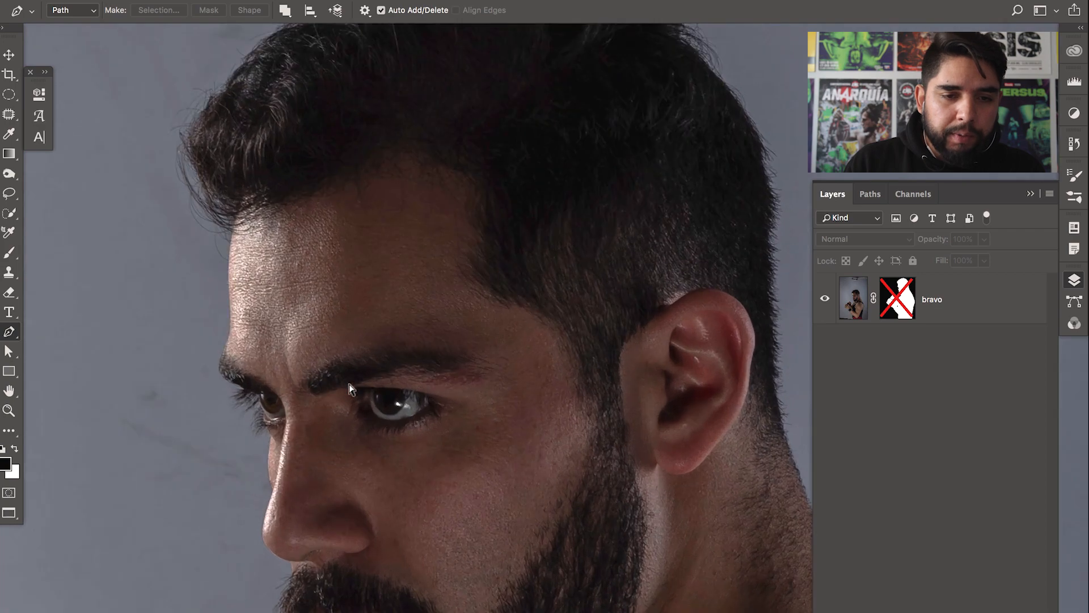
pyautogui.moveTo(519, 253); pyautogui.dragTo(663, 300)
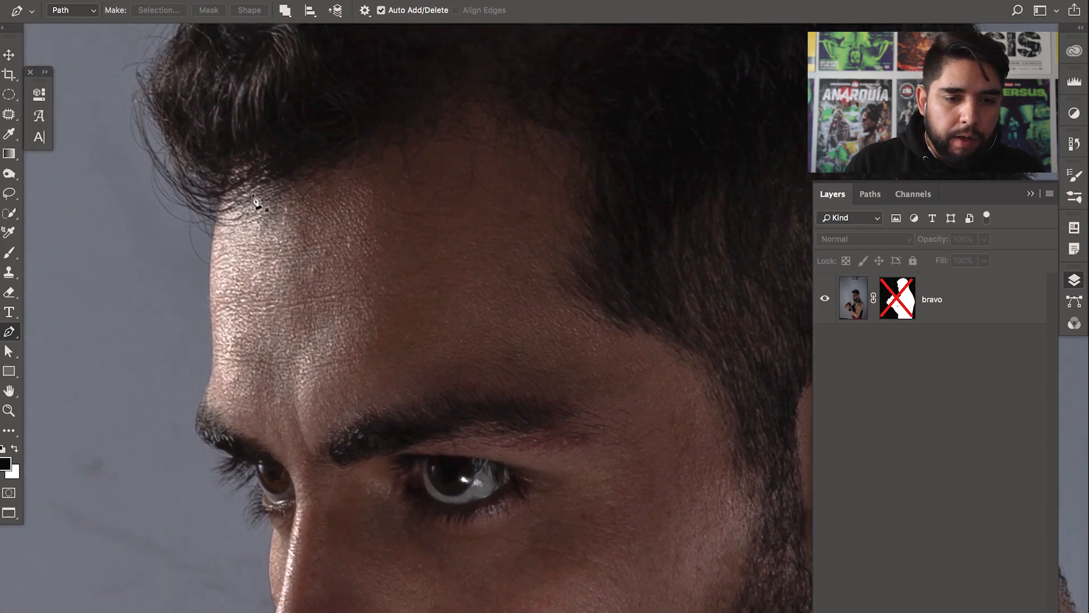
pyautogui.click(216, 228)
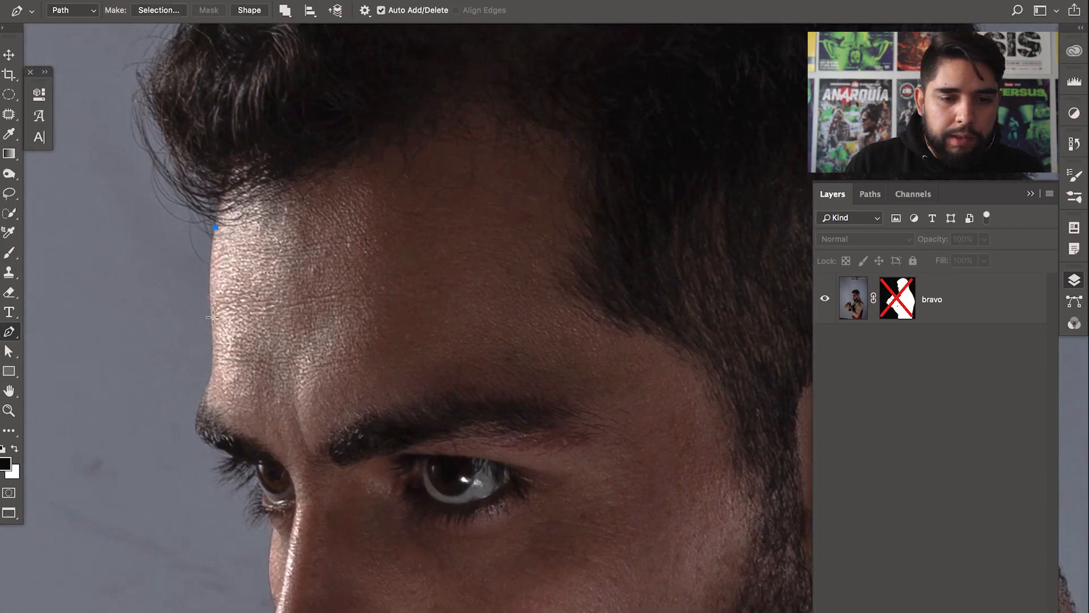
pyautogui.moveTo(212, 319); pyautogui.dragTo(216, 365)
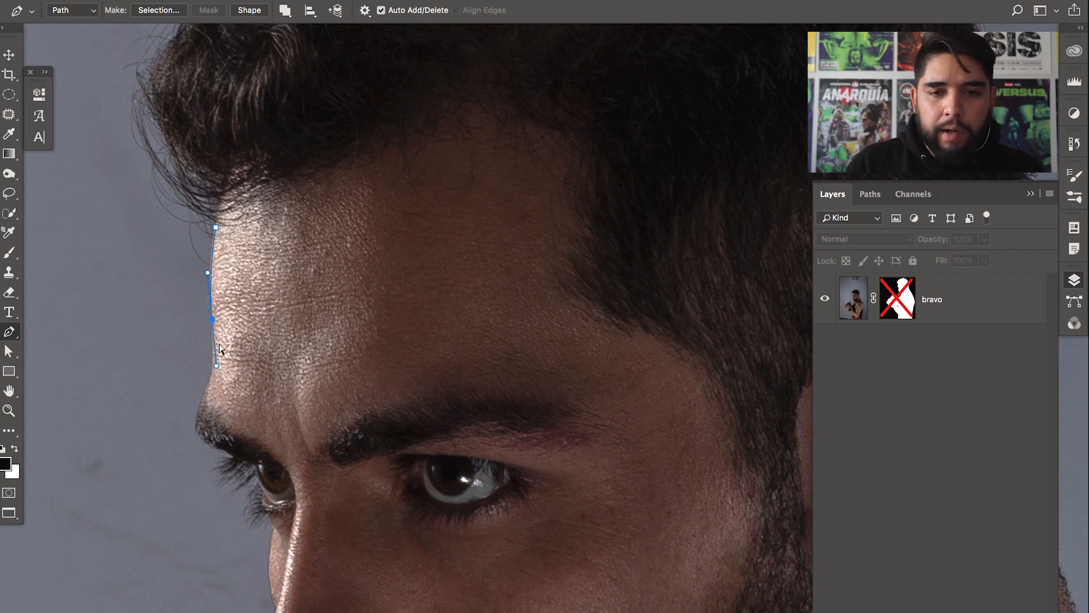
# Try continuing the Pen path down the forehead and around the brow to the eyelashes, and discard the path
pyautogui.press('super+plus')
pyautogui.press('super+plus')
pyautogui.moveTo(371, 255); pyautogui.dragTo(794, 329)
pyautogui.moveTo(455, 247); pyautogui.dragTo(451, 136)
pyautogui.moveTo(460, 225); pyautogui.dragTo(423, 315)
pyautogui.moveTo(414, 384); pyautogui.dragTo(421, 352)
pyautogui.moveTo(393, 551); pyautogui.dragTo(428, 470)
pyautogui.moveTo(516, 507); pyautogui.dragTo(415, 449)
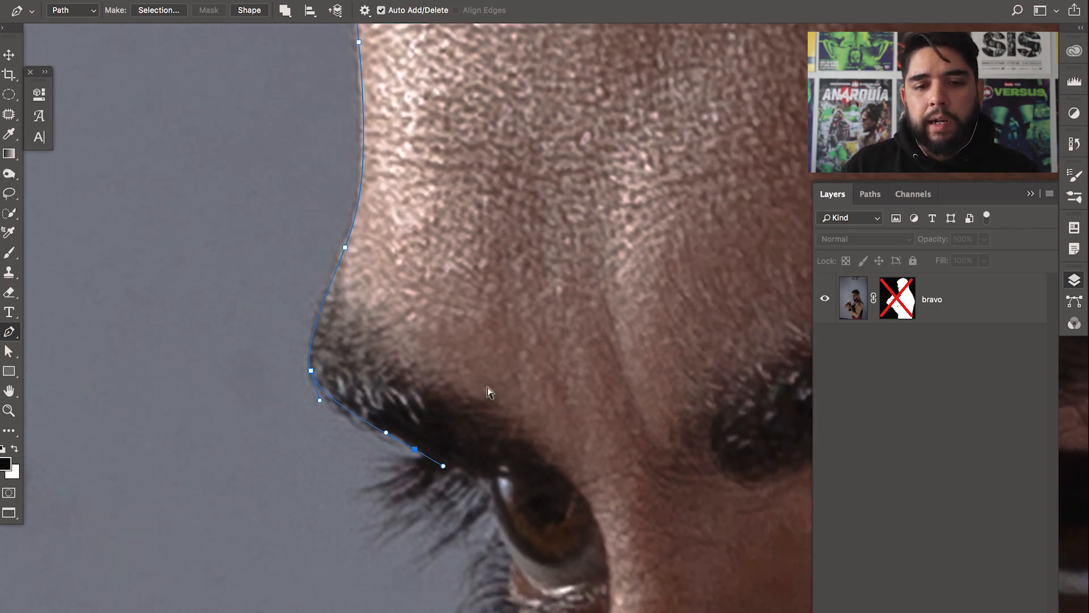
pyautogui.scroll(-3, 487, 387)
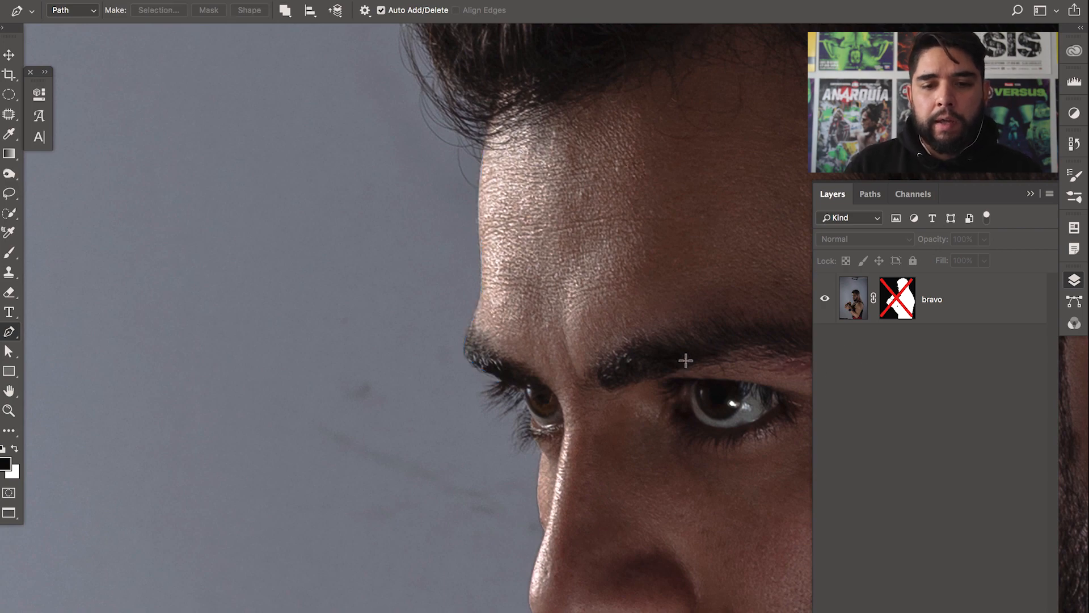
# Examine the outline of the hair, eyelashes, nose, beard and neck in the unmasked photo
pyautogui.moveTo(614, 291); pyautogui.dragTo(522, 401)
pyautogui.press('super+minus')
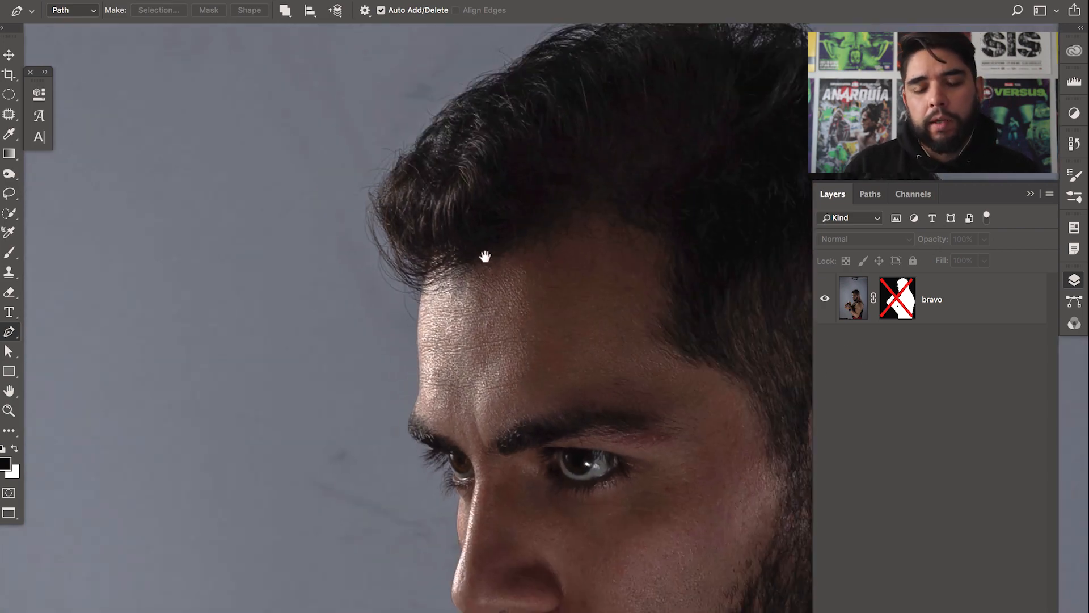
pyautogui.press('super+minus')
pyautogui.moveTo(497, 382); pyautogui.dragTo(319, 357)
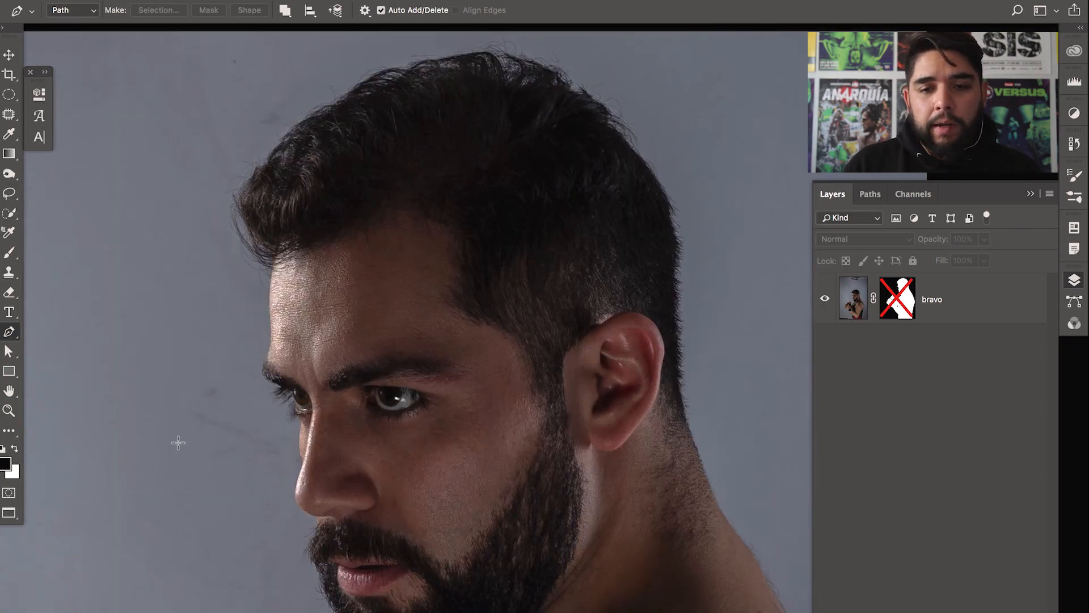
pyautogui.moveTo(511, 322); pyautogui.dragTo(484, 347)
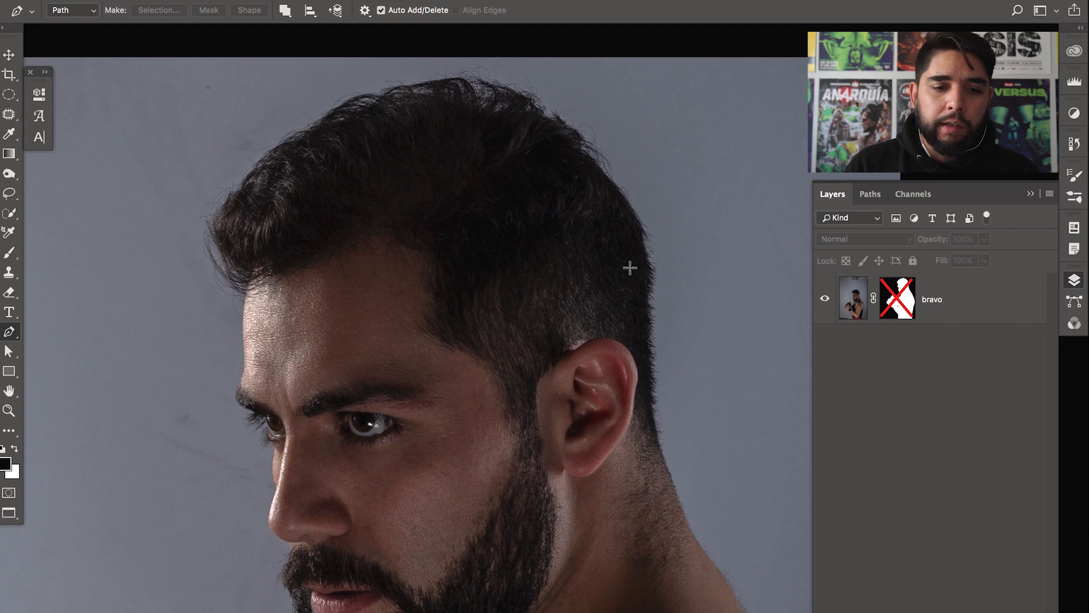
pyautogui.scroll(-3, 660, 283)
pyautogui.moveTo(282, 269); pyautogui.dragTo(385, 182)
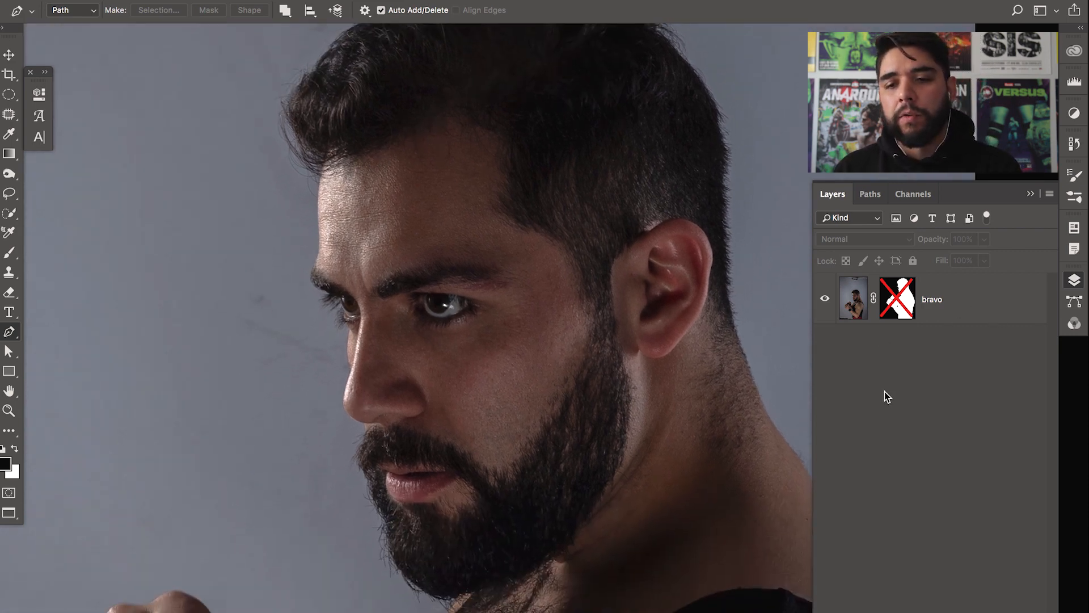
pyautogui.hscroll(2, 438, 393)
pyautogui.scroll(2, 437, 394)
# Make a copy of the bravo layer without its mask, deleting the mask rather than applying it, and hide the original
pyautogui.click(997, 301)
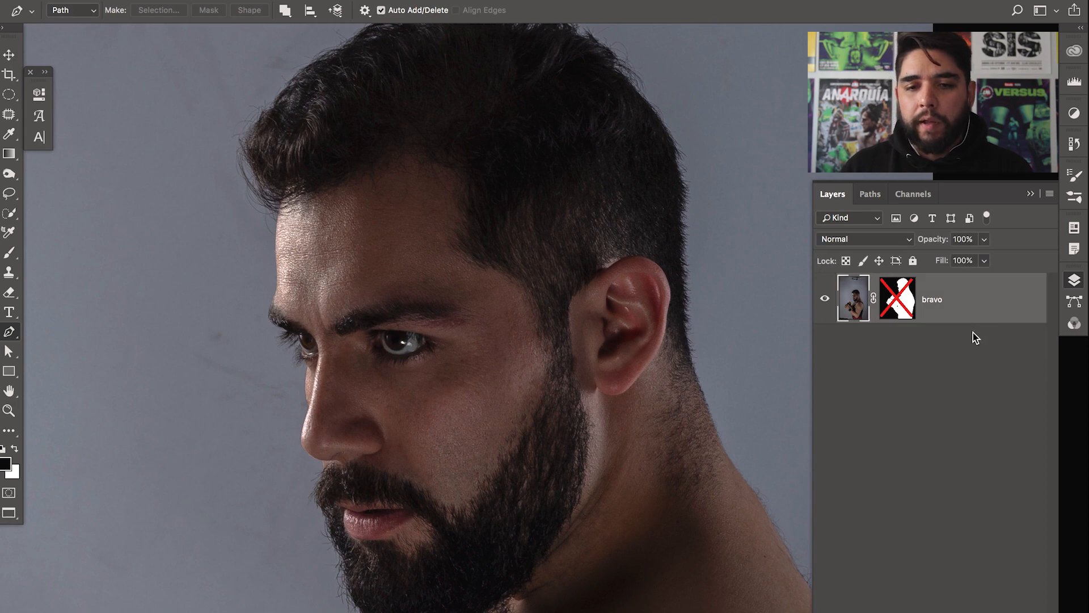
pyautogui.press('super+j')
pyautogui.moveTo(898, 299); pyautogui.dragTo(1024, 604)
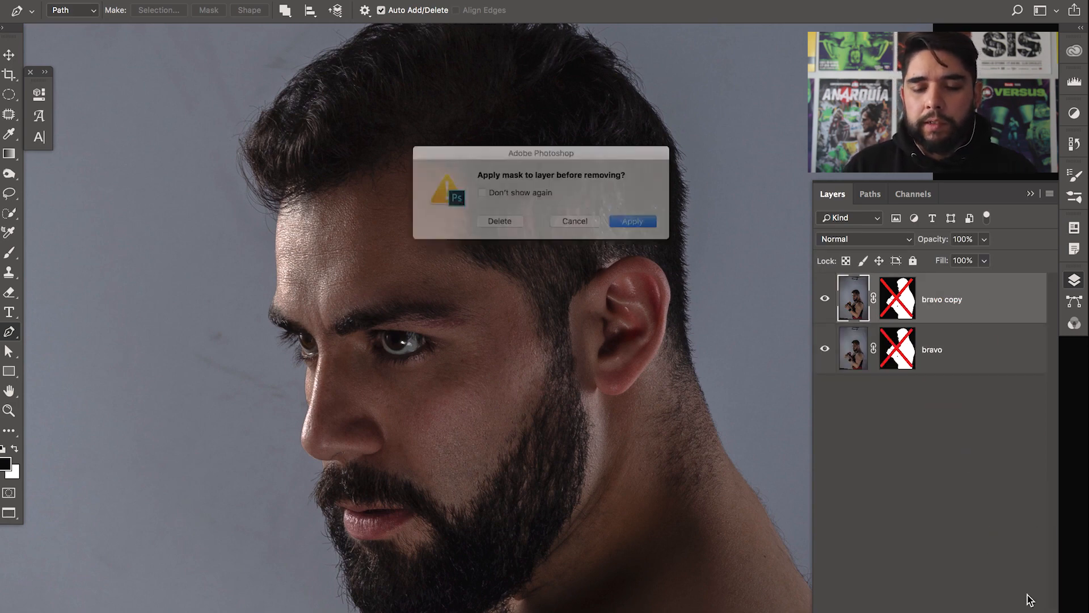
pyautogui.click(503, 229)
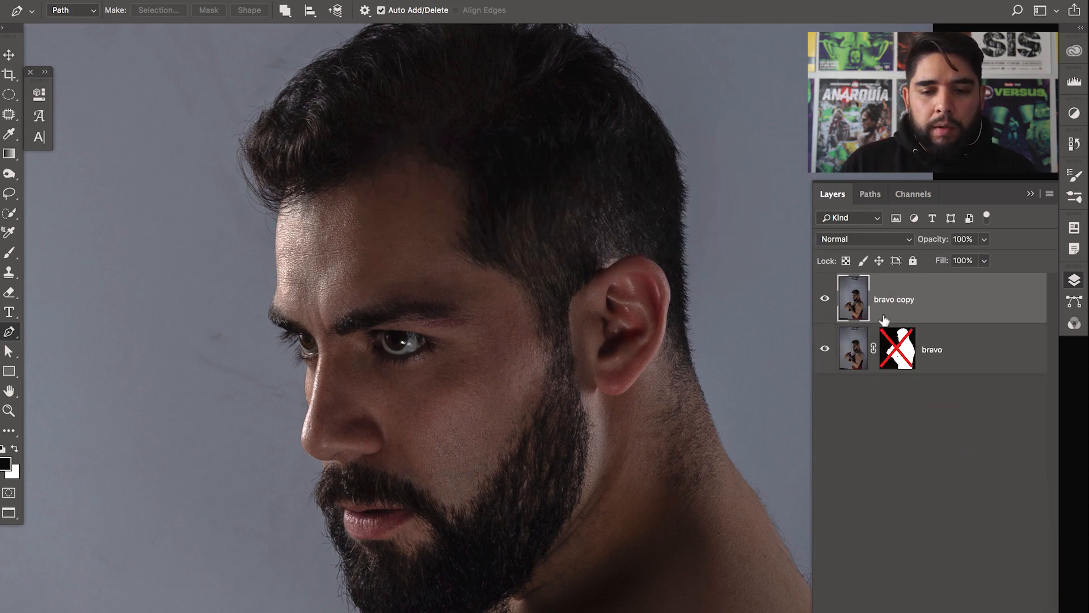
pyautogui.click(826, 349)
# Switch to the Magic Wand tool for selecting on the bravo copy layer
pyautogui.press('z')
pyautogui.keyDown('alt'); pyautogui.click(601, 341); pyautogui.keyUp('alt')
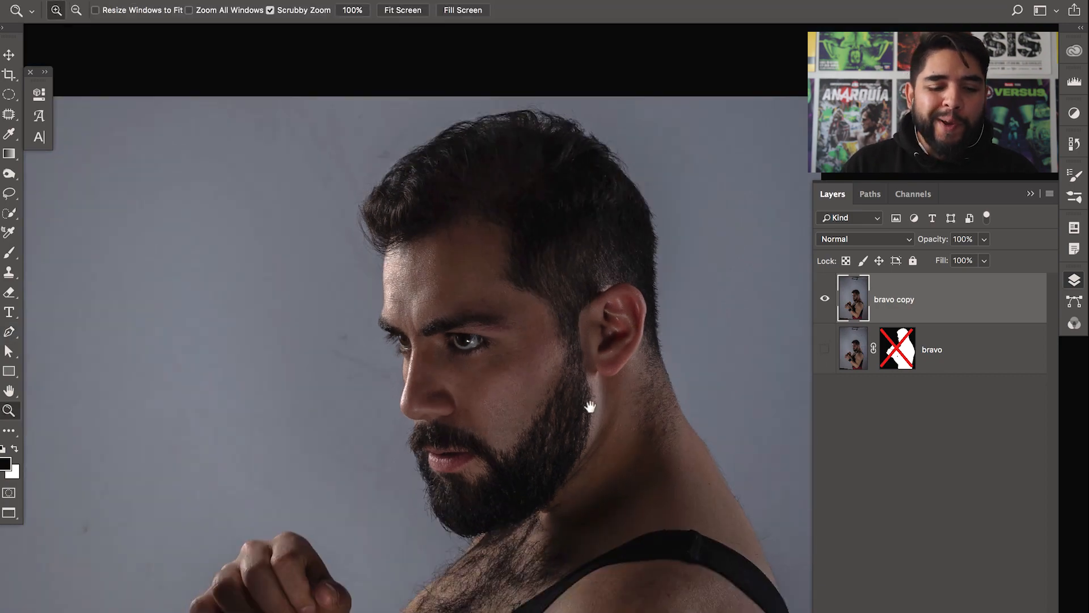
pyautogui.click(584, 355)
pyautogui.keyDown('alt'); pyautogui.click(596, 355); pyautogui.keyUp('alt')
pyautogui.keyDown('alt'); pyautogui.click(601, 358); pyautogui.keyUp('alt')
pyautogui.moveTo(571, 411); pyautogui.dragTo(522, 308)
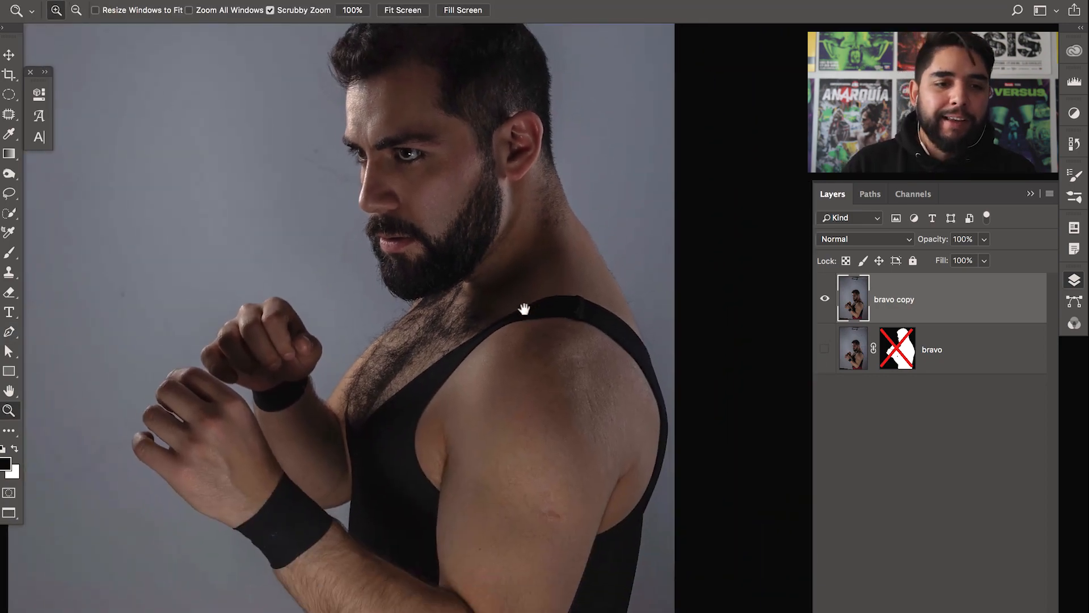
pyautogui.press('w')
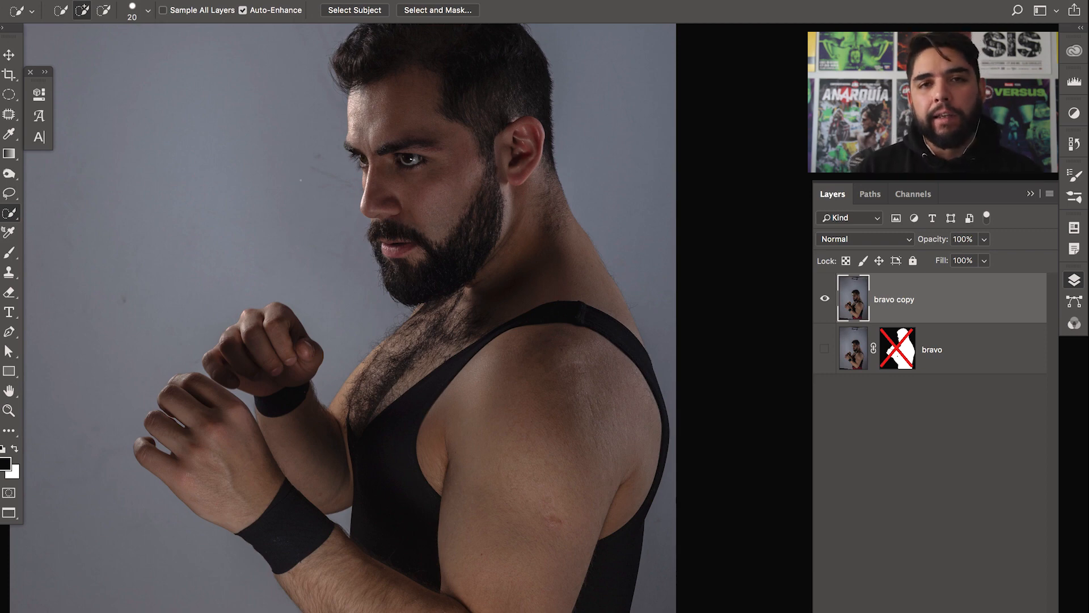
pyautogui.hotkey('shift', 'w')
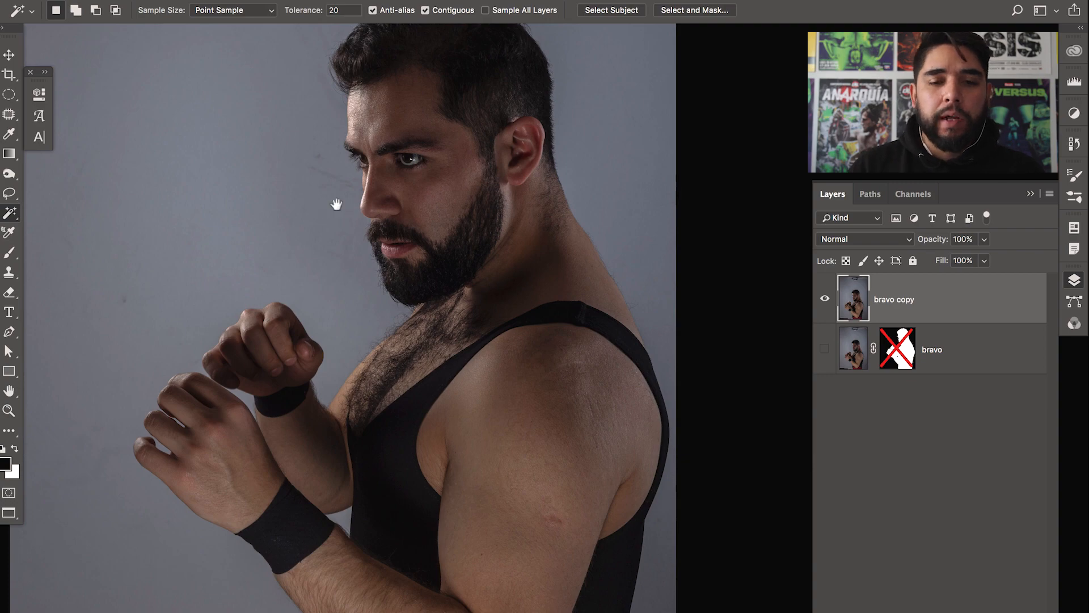
# Review the Magic Wand's sample size options and keep Point Sample
pyautogui.moveTo(336, 204); pyautogui.dragTo(328, 262)
pyautogui.press('super+plus')
pyautogui.press('super+plus')
pyautogui.moveTo(441, 269); pyautogui.dragTo(482, 510)
pyautogui.moveTo(477, 363); pyautogui.dragTo(545, 290)
pyautogui.press('super+minus')
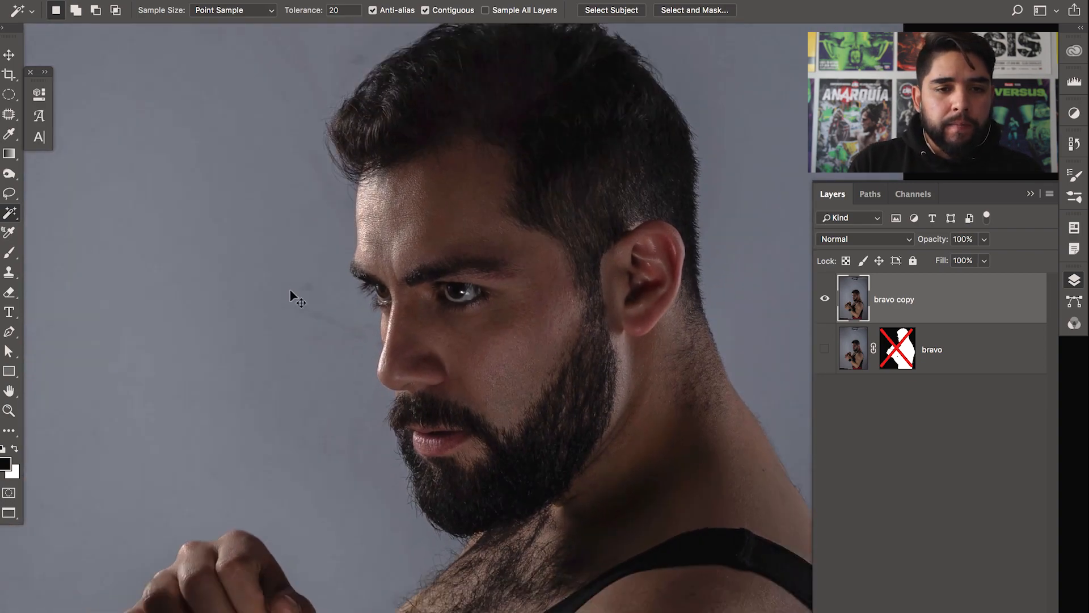
pyautogui.moveTo(376, 238); pyautogui.dragTo(317, 204)
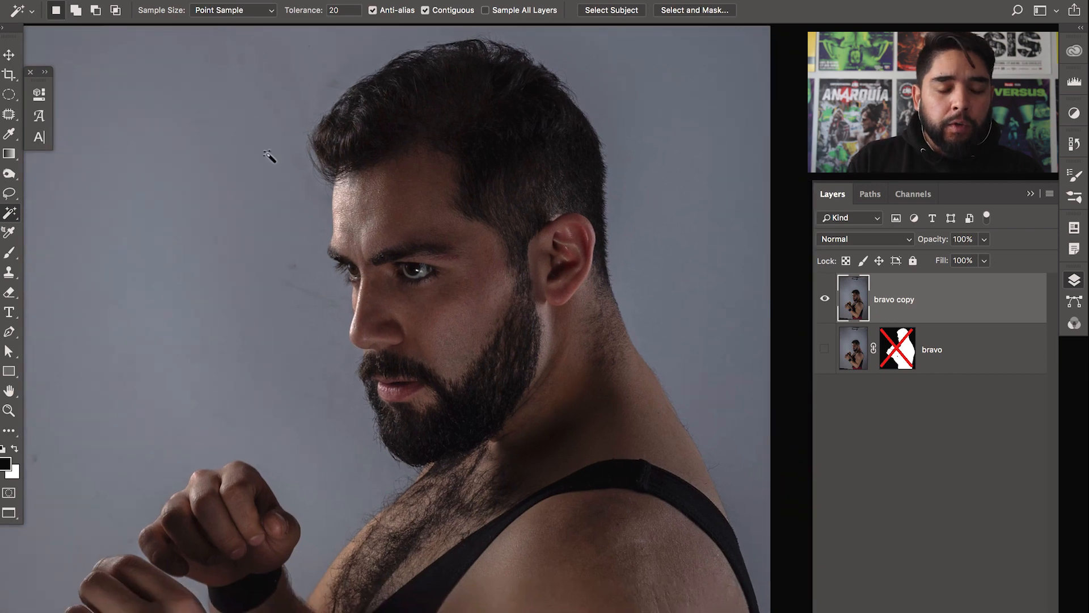
pyautogui.click(247, 15)
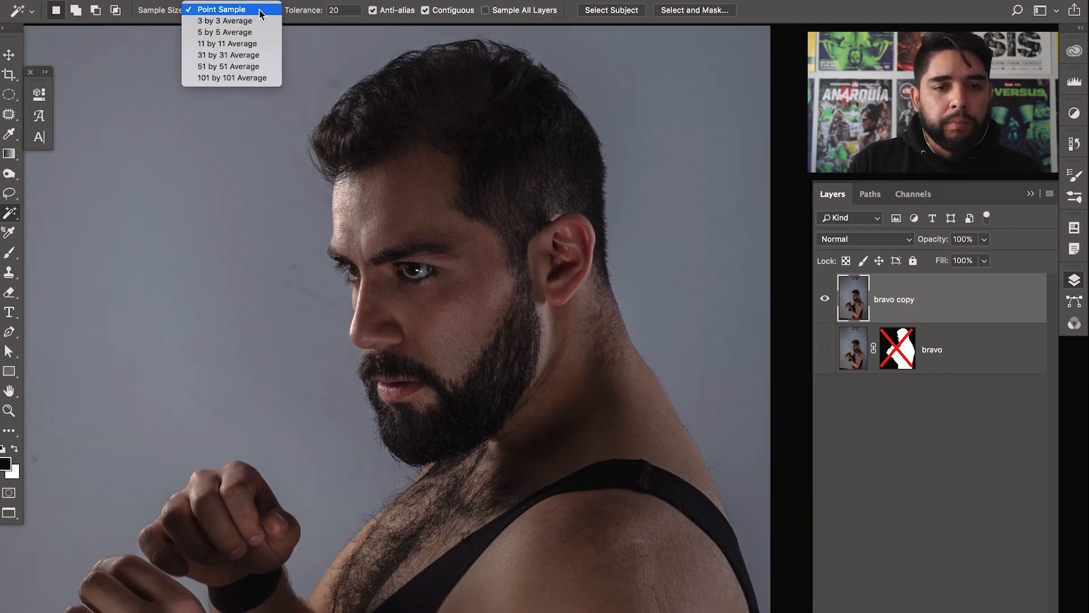
pyautogui.click(260, 9)
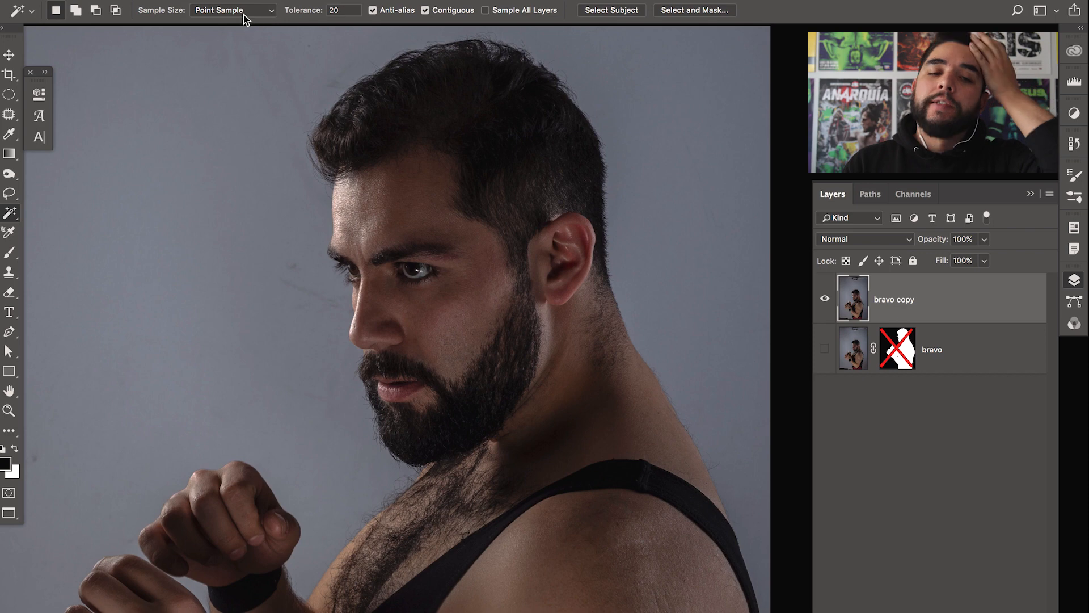
pyautogui.click(239, 12)
pyautogui.click(261, 9)
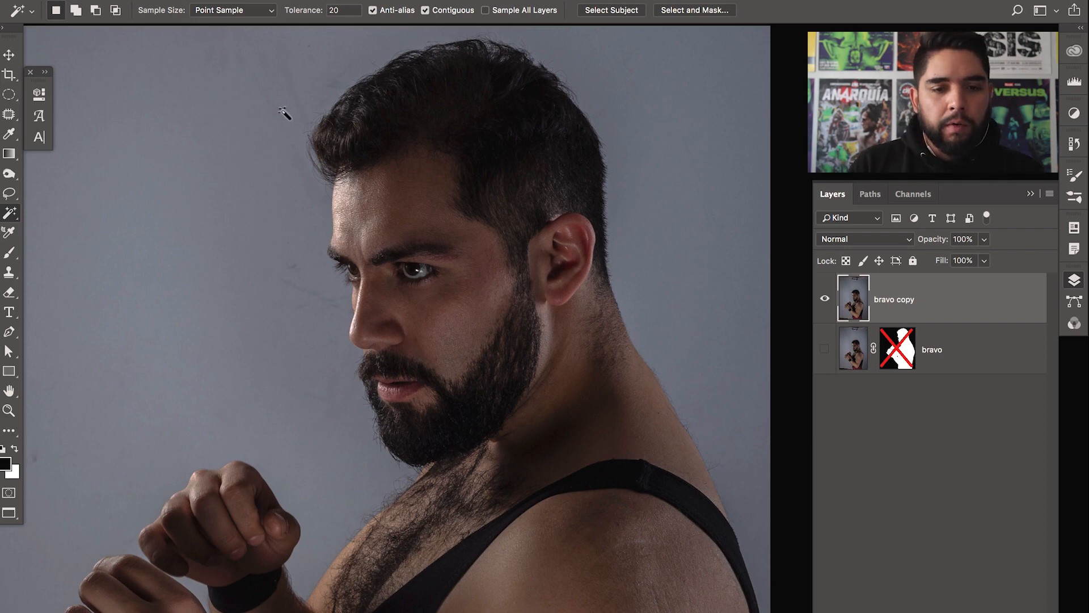
# Select the studio backdrop around the wrestler with the Magic Wand at tolerance 20 and inspect the selection edges
pyautogui.click(245, 192)
pyautogui.moveTo(204, 220); pyautogui.dragTo(168, 298)
pyautogui.moveTo(599, 240); pyautogui.dragTo(585, 357)
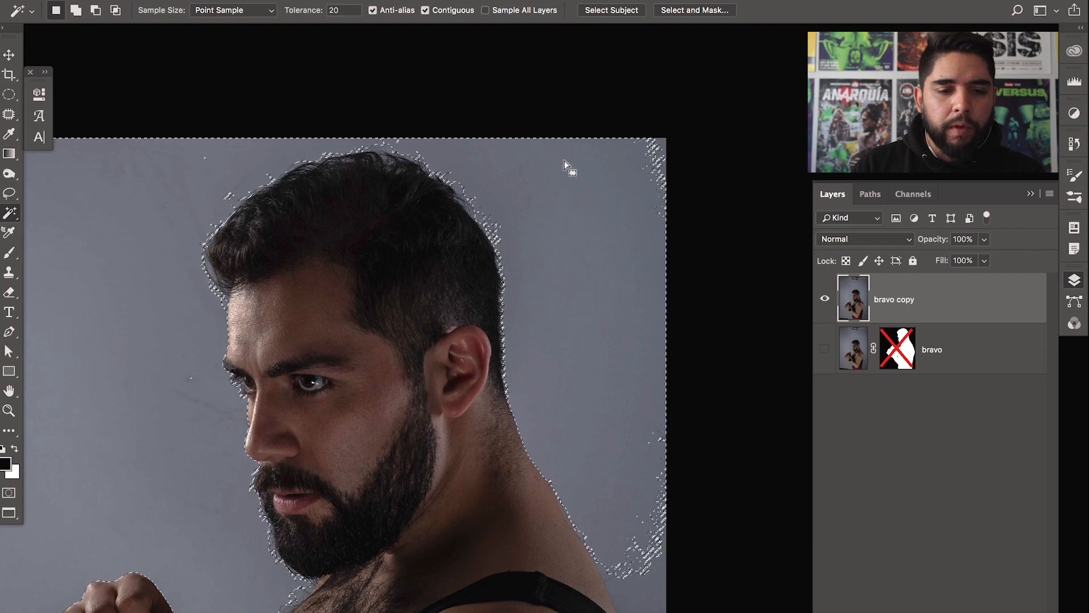
pyautogui.moveTo(72, 530); pyautogui.dragTo(454, 196)
pyautogui.moveTo(314, 355); pyautogui.dragTo(316, 279)
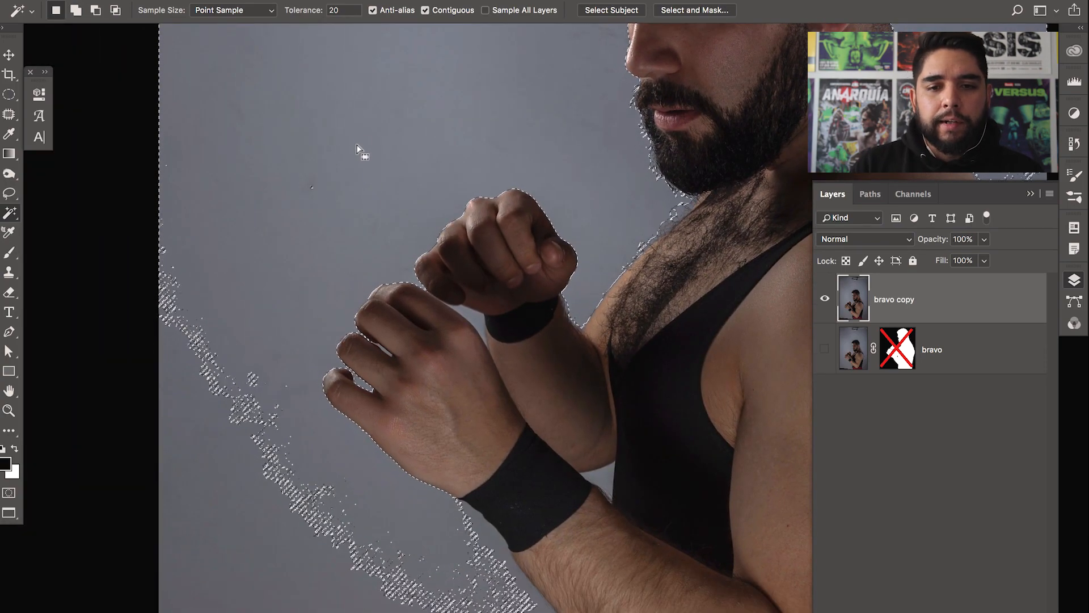
pyautogui.moveTo(433, 180); pyautogui.dragTo(350, 282)
pyautogui.moveTo(467, 137); pyautogui.dragTo(444, 163)
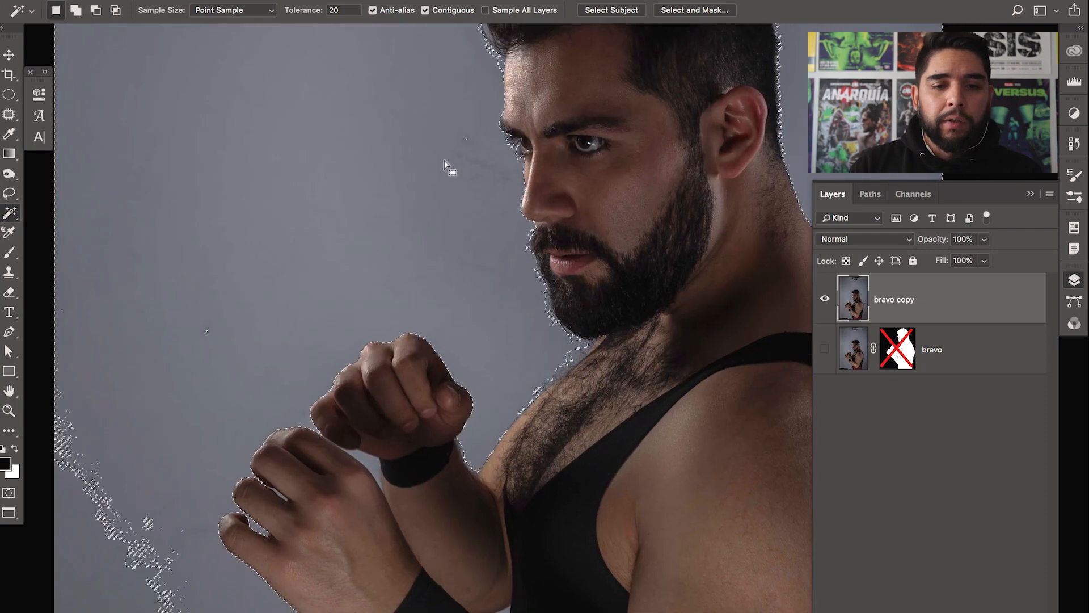
pyautogui.moveTo(271, 247); pyautogui.dragTo(311, 202)
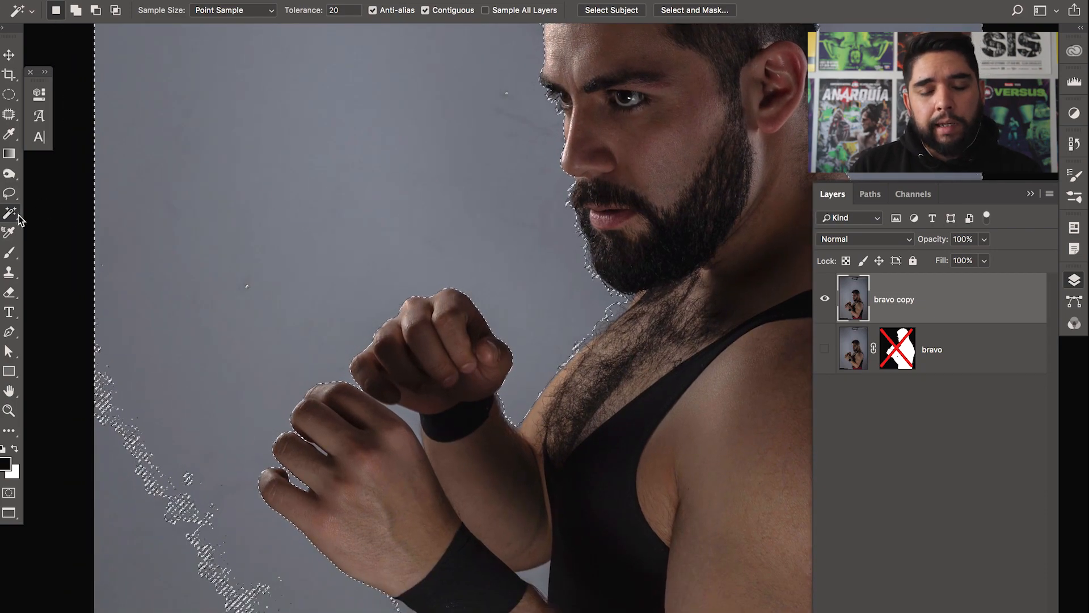
# Add the unselected darker backdrop below the hands and the strip behind the wrestler's back to the selection
pyautogui.press('shift')
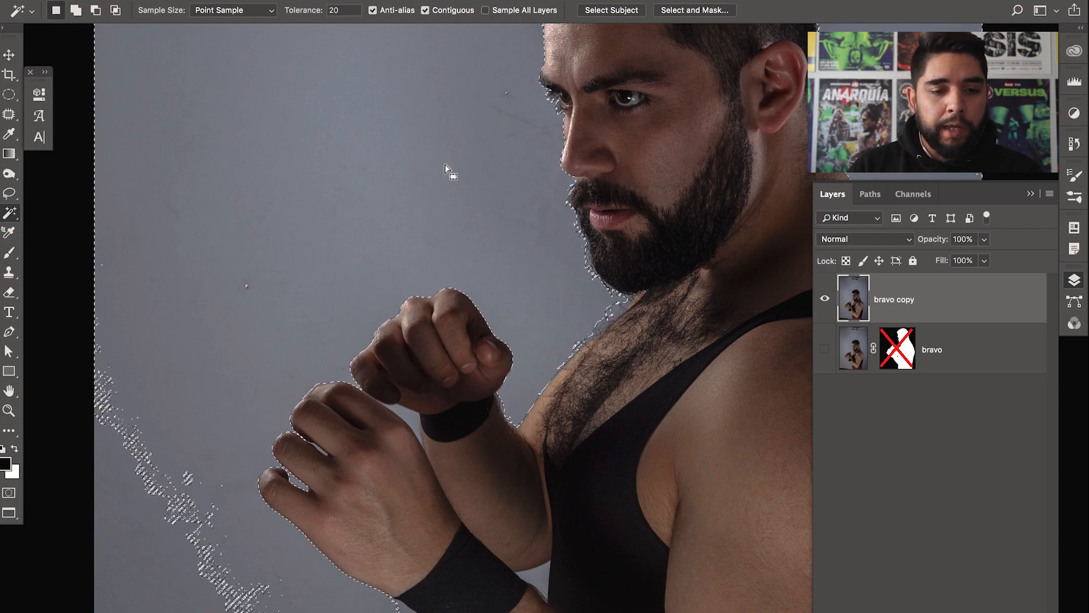
pyautogui.moveTo(229, 339); pyautogui.dragTo(270, 258)
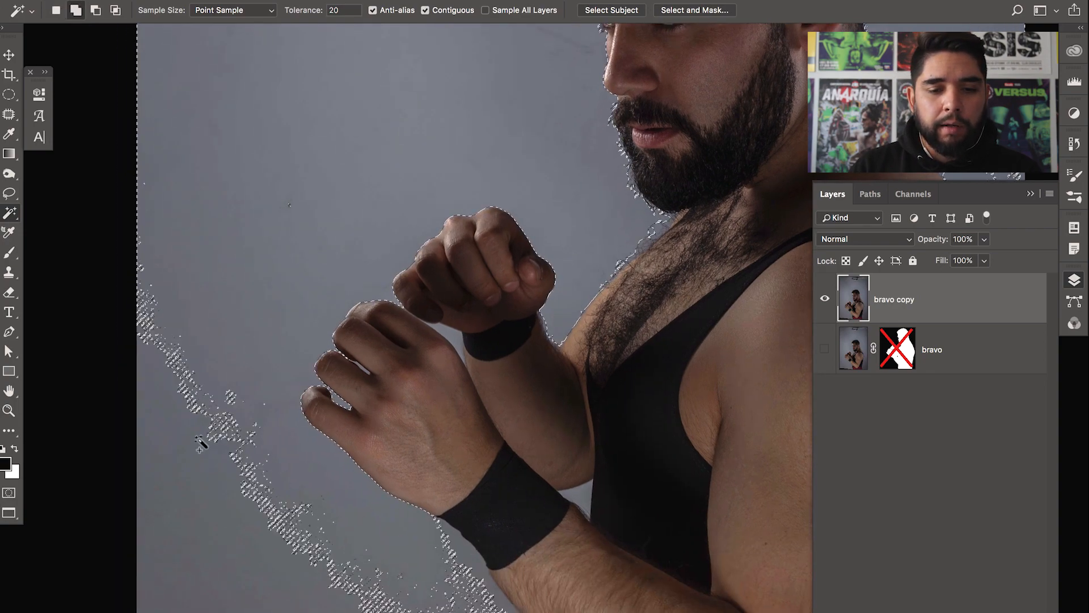
pyautogui.keyDown('shift'); pyautogui.click(193, 463); pyautogui.keyUp('shift')
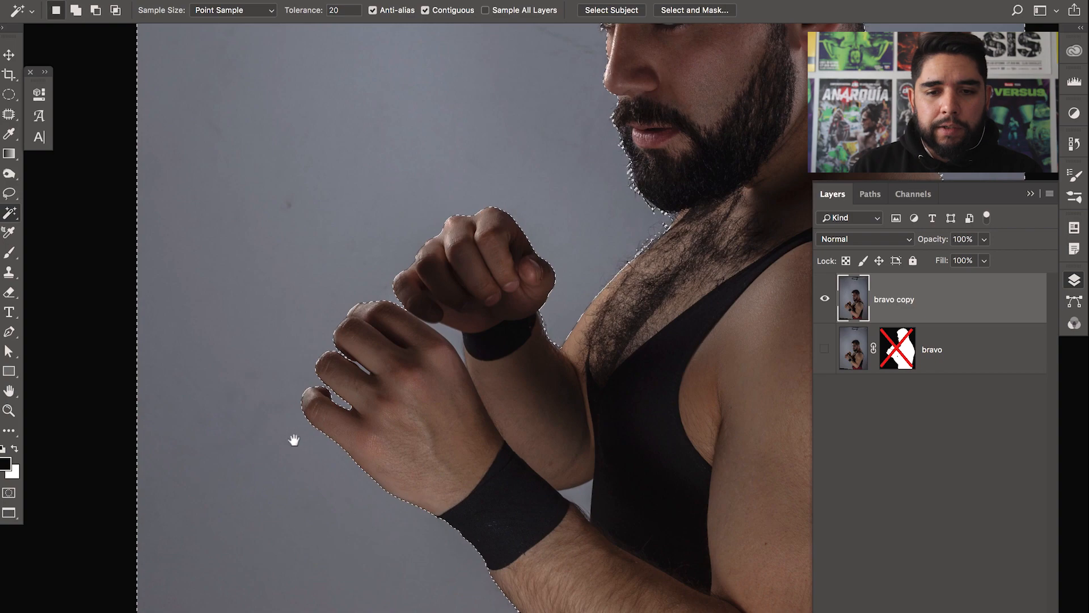
pyautogui.moveTo(284, 454); pyautogui.dragTo(189, 274)
pyautogui.moveTo(406, 436); pyautogui.dragTo(144, 411)
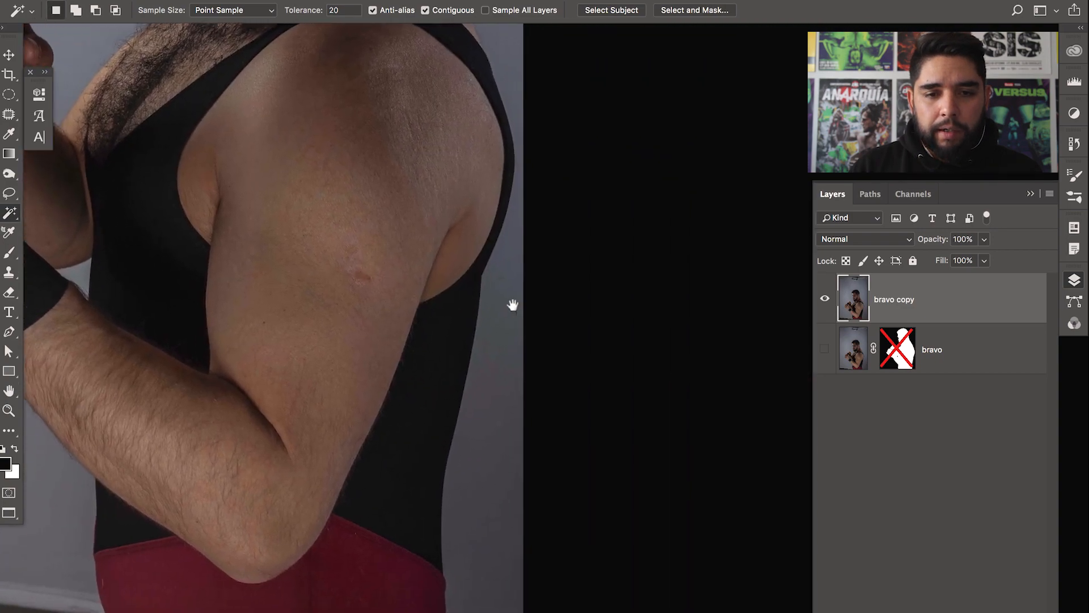
pyautogui.moveTo(513, 299); pyautogui.dragTo(493, 413)
pyautogui.keyDown('shift'); pyautogui.click(473, 438); pyautogui.keyUp('shift')
# Check the selection outline from head to waist and add the small backdrop gap between the forearms and the singlet
pyautogui.moveTo(456, 292); pyautogui.dragTo(507, 595)
pyautogui.moveTo(404, 163); pyautogui.dragTo(529, 423)
pyautogui.hscroll(-5, 396, 231)
pyautogui.scroll(-3, 396, 231)
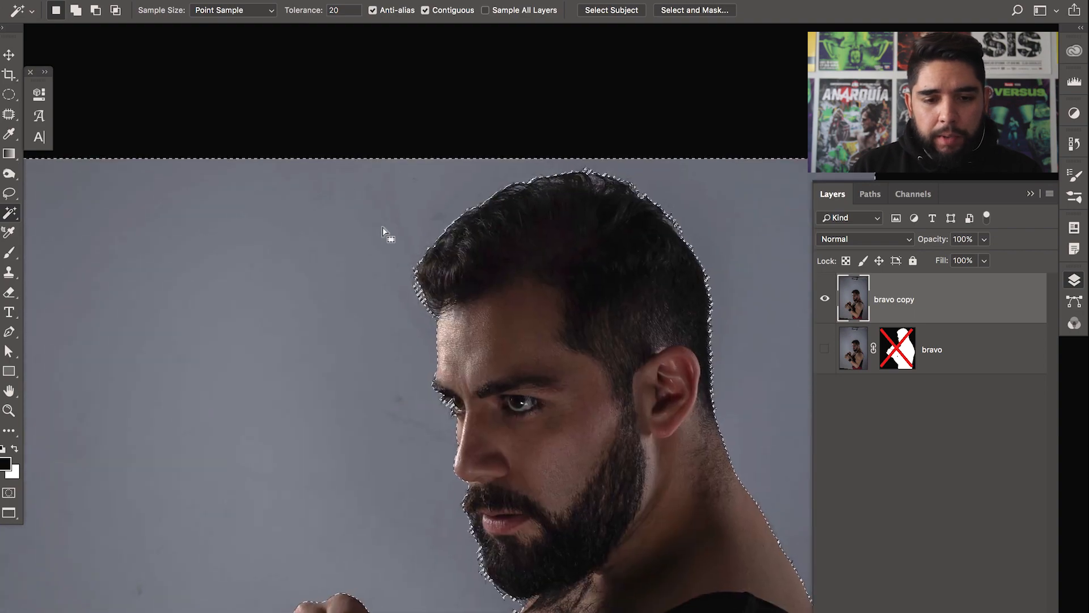
pyautogui.scroll(-10, 408, 236)
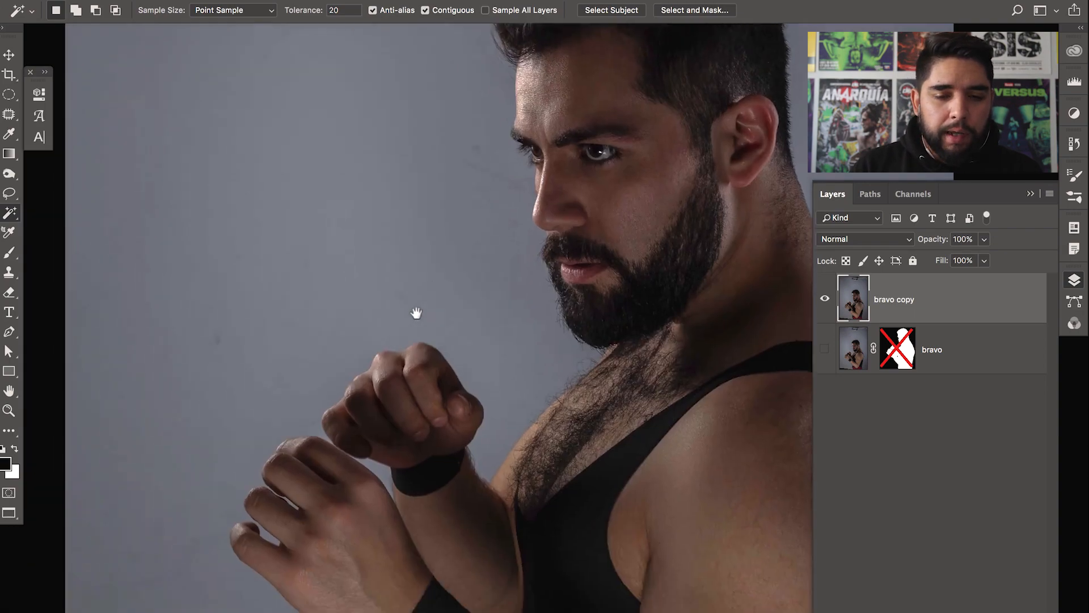
pyautogui.scroll(-5, 353, 240)
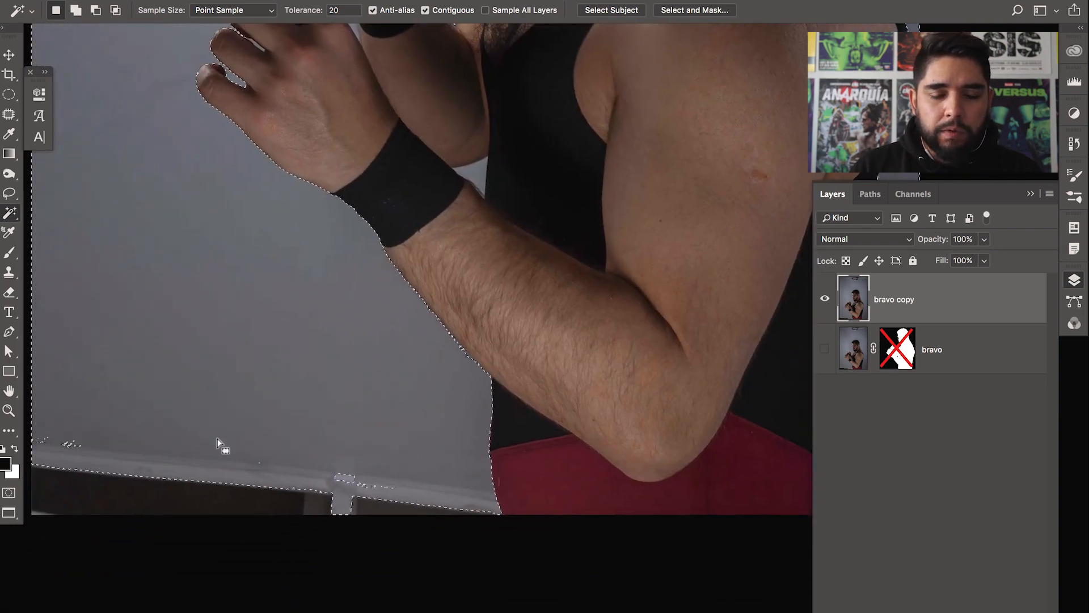
pyautogui.scroll(2, 199, 457)
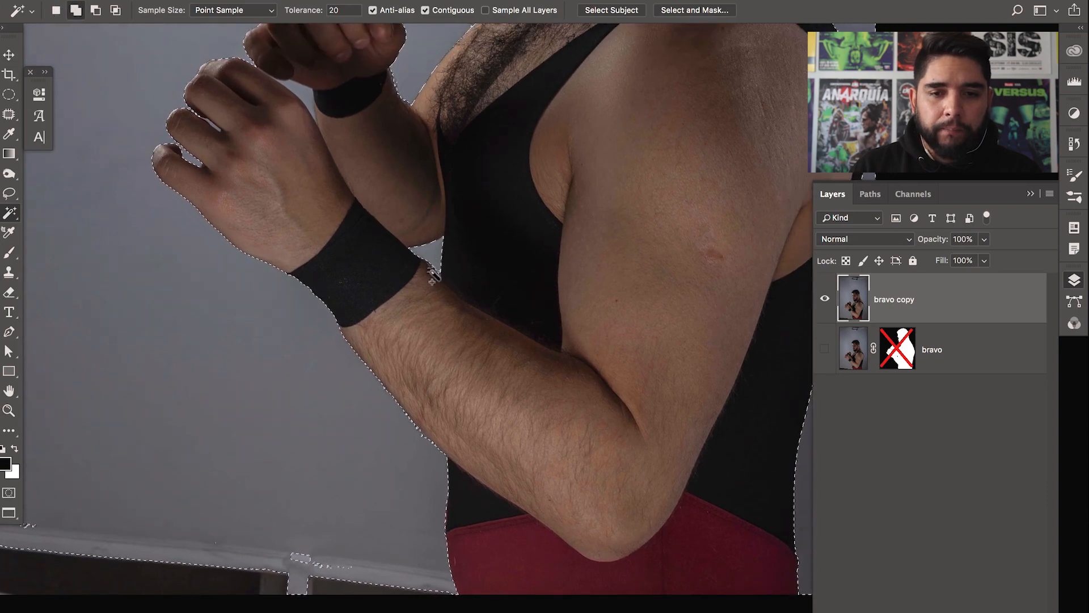
pyautogui.scroll(4, 292, 474)
pyautogui.hscroll(2, 292, 474)
pyautogui.scroll(10, 382, 375)
pyautogui.hscroll(3, 383, 375)
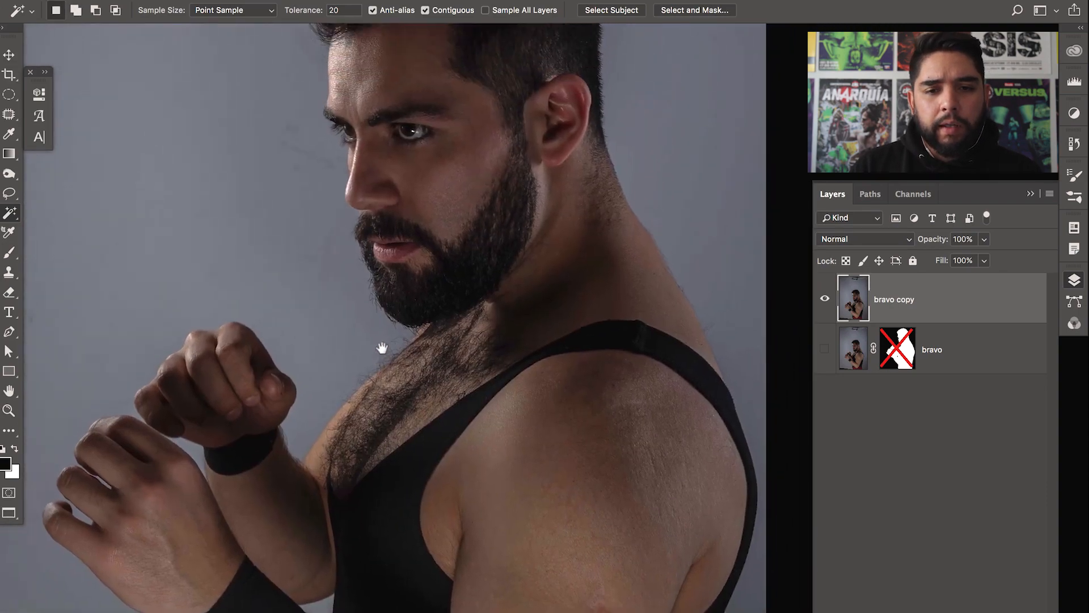
# Open the backdrop selection in the Select and Mask workspace with the head in view
pyautogui.press('z')
pyautogui.moveTo(443, 160); pyautogui.dragTo(472, 165)
pyautogui.moveTo(478, 173); pyautogui.dragTo(539, 261)
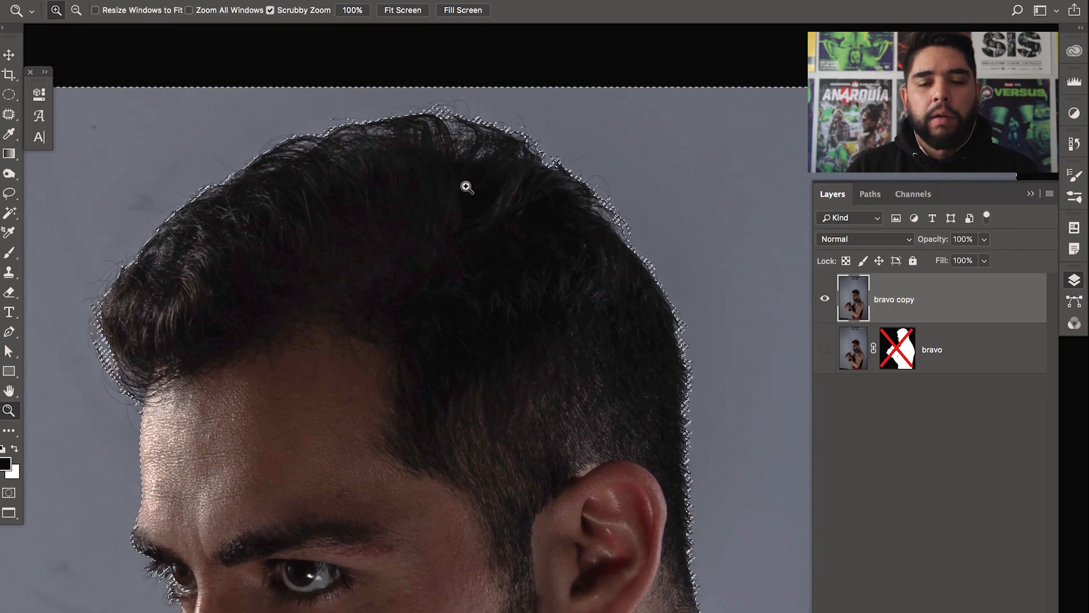
pyautogui.press('m')
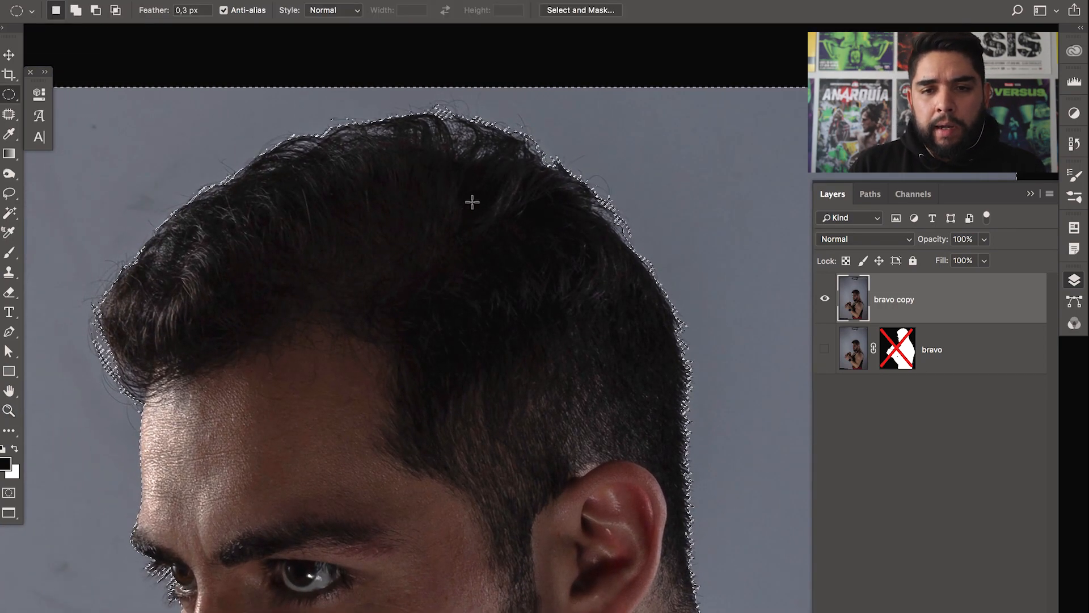
pyautogui.click(604, 11)
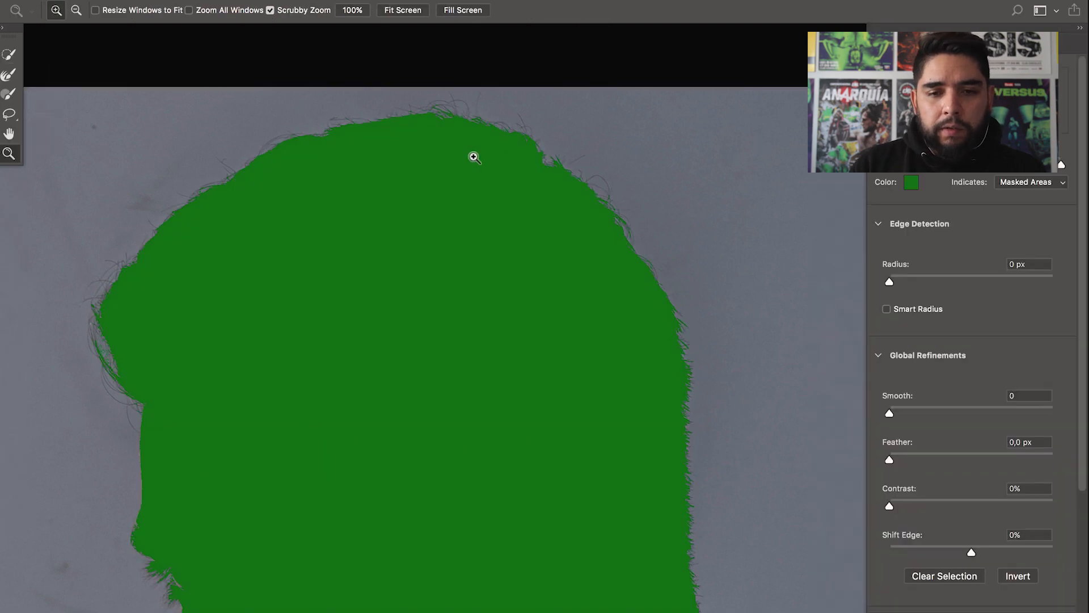
# Check the hair outline in the overlay and invert the selection so the mask covers the backdrop instead of the wrestler
pyautogui.press('super+minus')
pyautogui.moveTo(474, 268); pyautogui.dragTo(474, 170)
pyautogui.moveTo(483, 370); pyautogui.dragTo(444, 318)
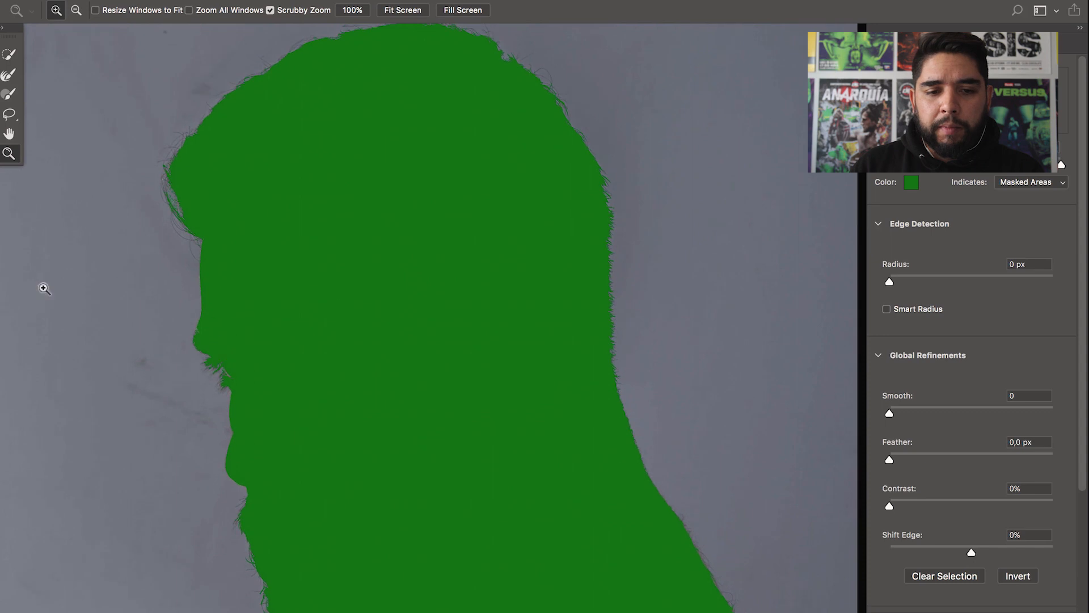
pyautogui.moveTo(564, 352); pyautogui.dragTo(554, 375)
pyautogui.moveTo(241, 132); pyautogui.dragTo(268, 162)
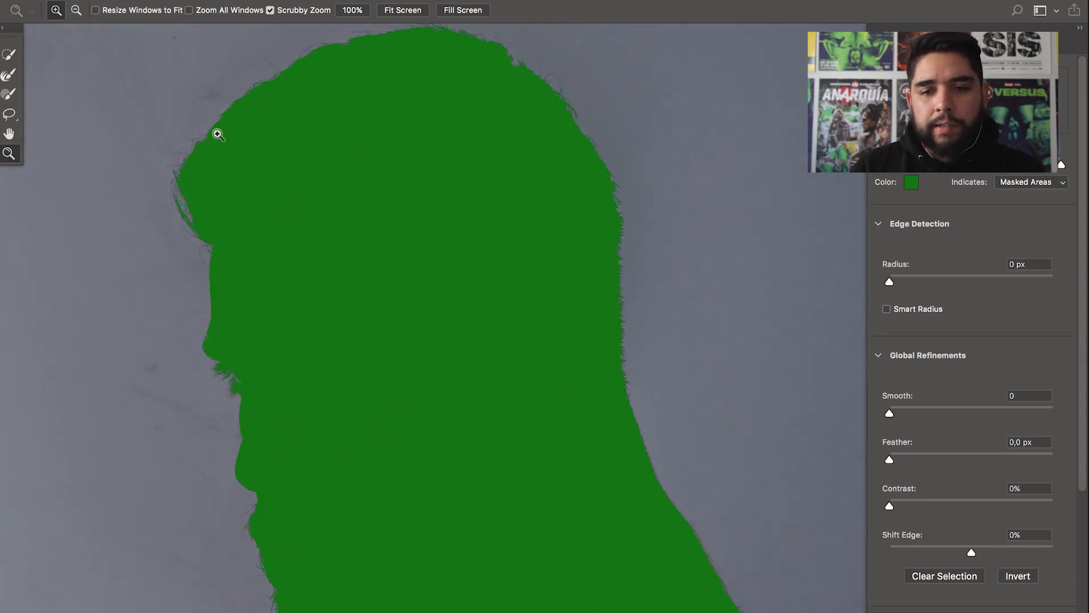
pyautogui.click(216, 133)
pyautogui.keyDown('alt'); pyautogui.click(207, 221); pyautogui.keyUp('alt')
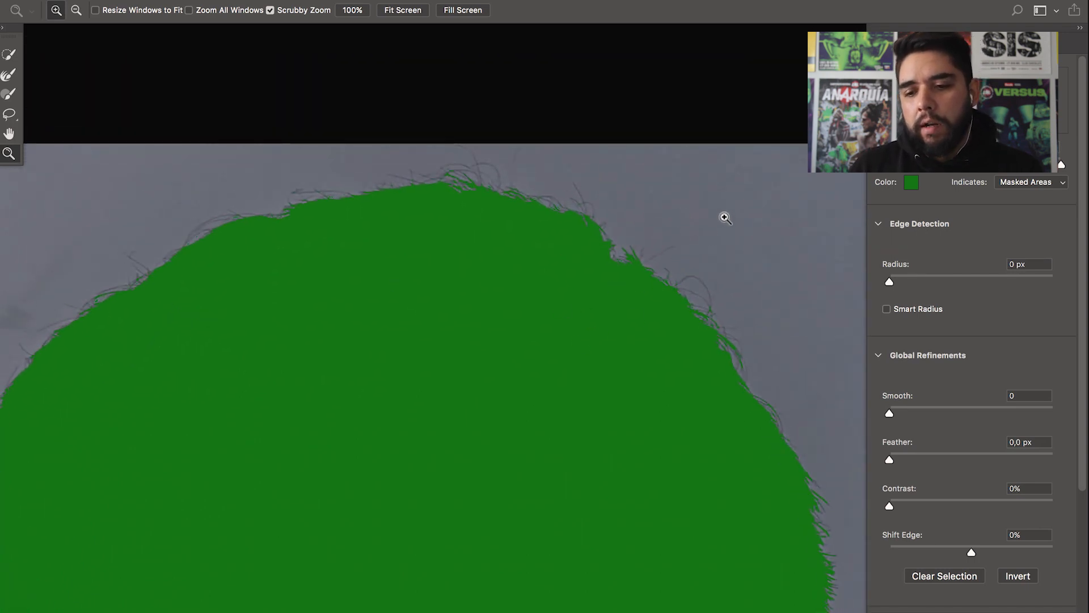
pyautogui.moveTo(607, 326); pyautogui.dragTo(603, 284)
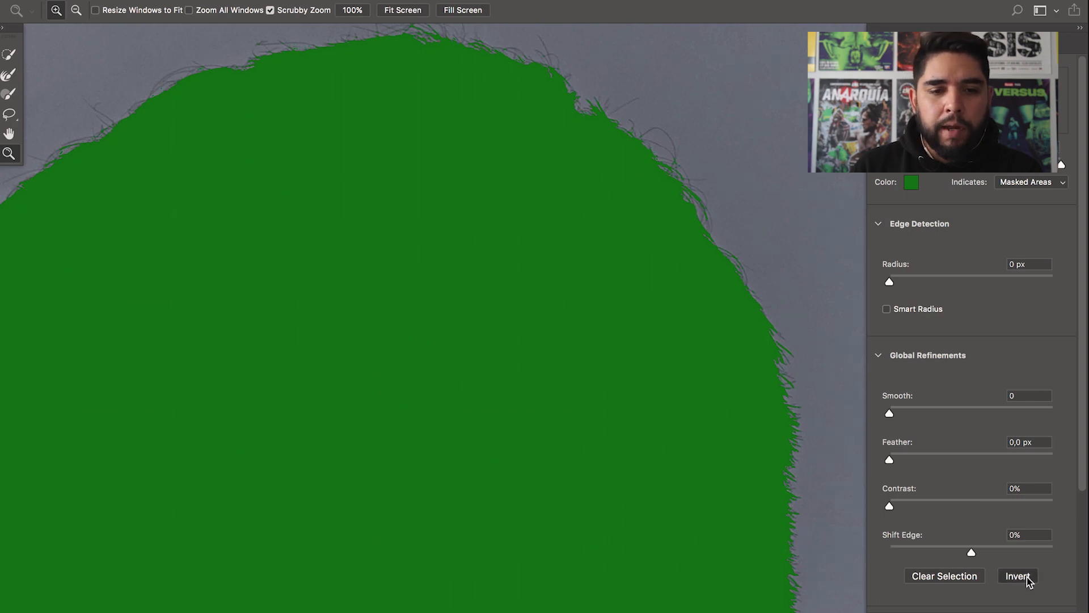
pyautogui.click(1024, 581)
# Inspect the inverted mask's edge along the forehead, beard, nape and hairy chest
pyautogui.scroll(-10, 481, 273)
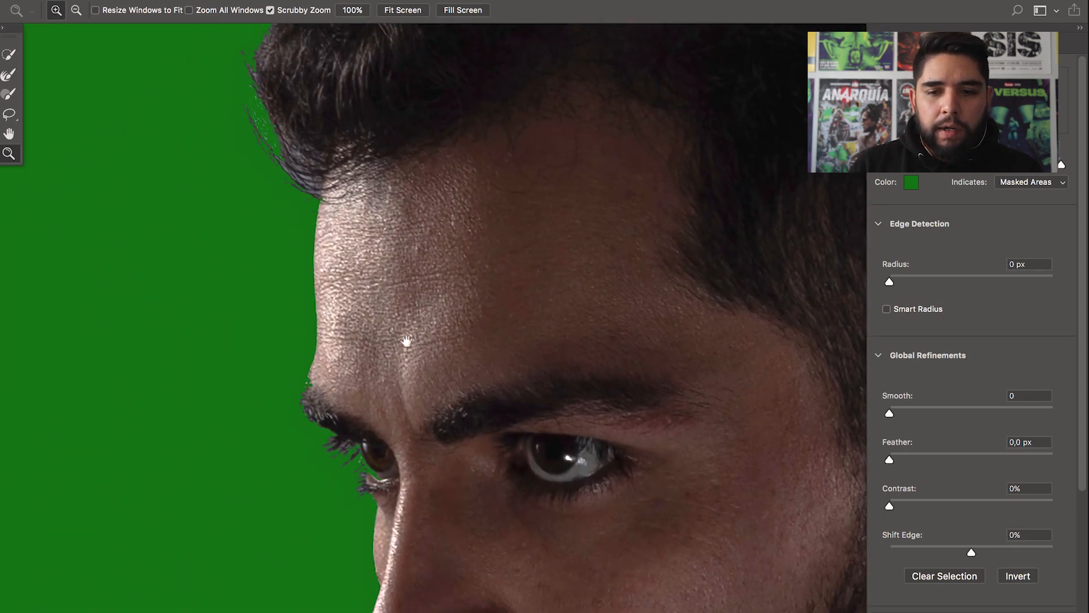
pyautogui.scroll(-10, 401, 267)
pyautogui.hscroll(10, 401, 266)
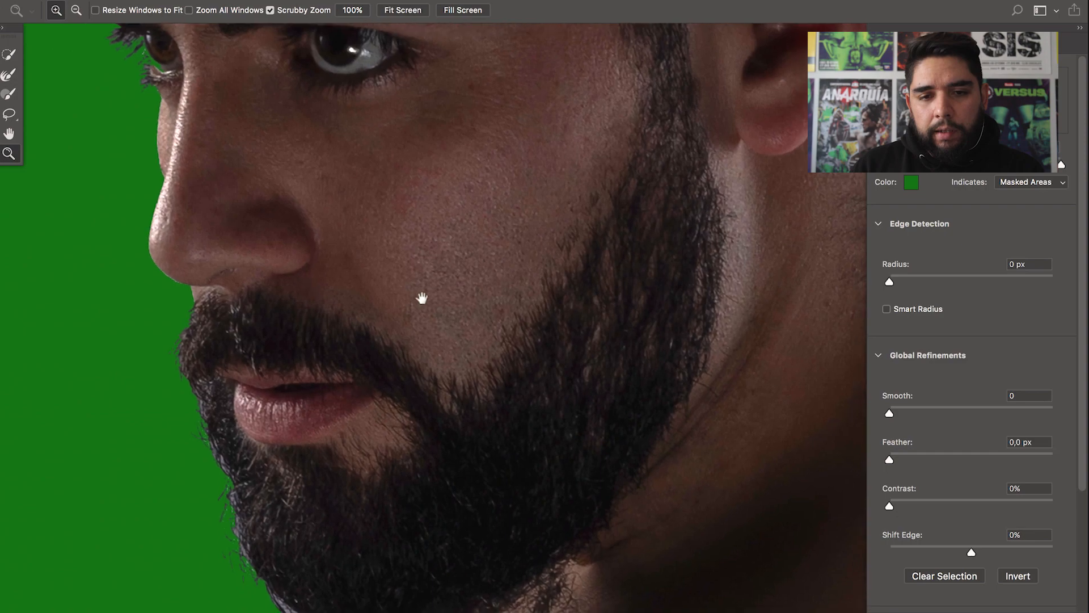
pyautogui.hscroll(-15, 556, 177)
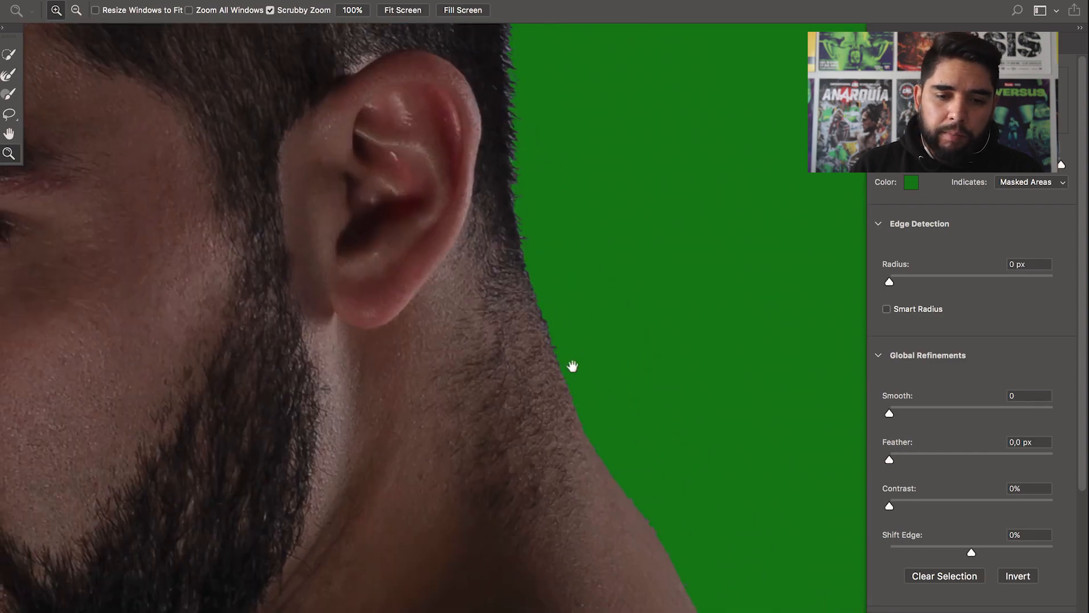
pyautogui.scroll(-5, 407, 381)
pyautogui.hscroll(-4, 406, 381)
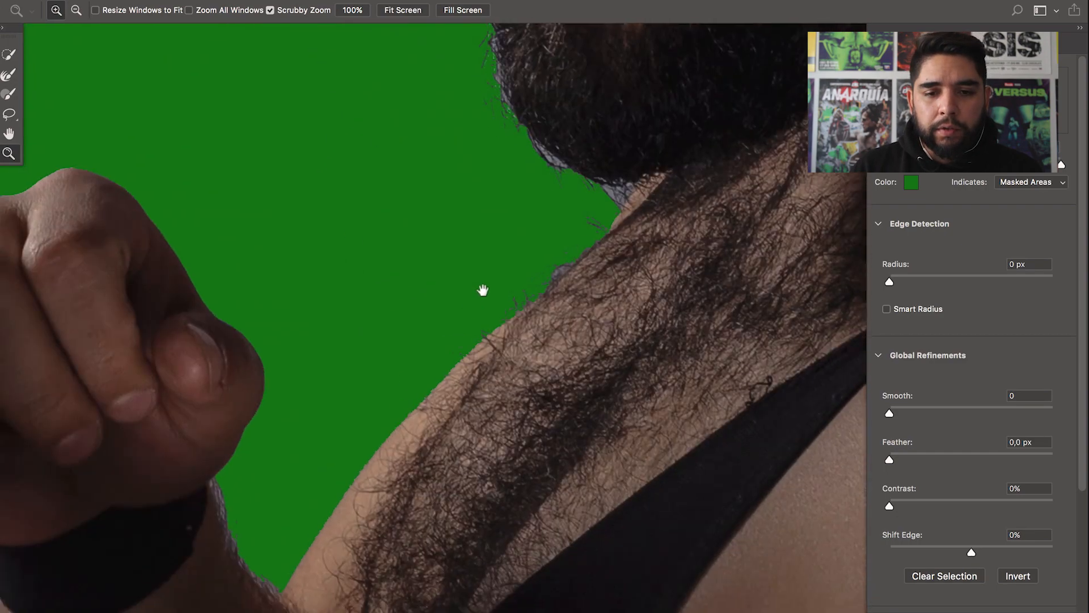
pyautogui.moveTo(452, 327); pyautogui.dragTo(595, 102)
pyautogui.click(415, 377)
pyautogui.click(394, 393)
# Examine the mask edge closely around the far eyelashes and the nose
pyautogui.moveTo(216, 596); pyautogui.dragTo(533, 494)
pyautogui.moveTo(386, 307); pyautogui.dragTo(322, 475)
pyautogui.moveTo(526, 376); pyautogui.dragTo(399, 508)
pyautogui.moveTo(408, 168); pyautogui.dragTo(397, 469)
pyautogui.keyDown('alt'); pyautogui.click(440, 323); pyautogui.keyUp('alt')
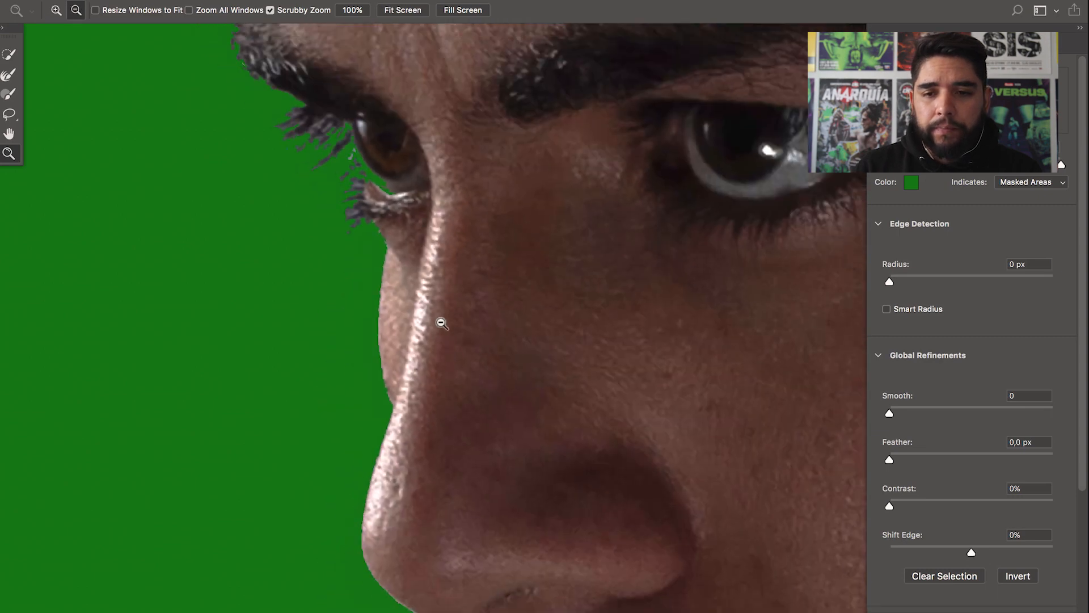
pyautogui.keyDown('alt'); pyautogui.click(465, 365); pyautogui.keyUp('alt')
# Set the mask's feather to 3,6 px, judging it on the jagged edge of the chest
pyautogui.moveTo(512, 401); pyautogui.dragTo(441, 359)
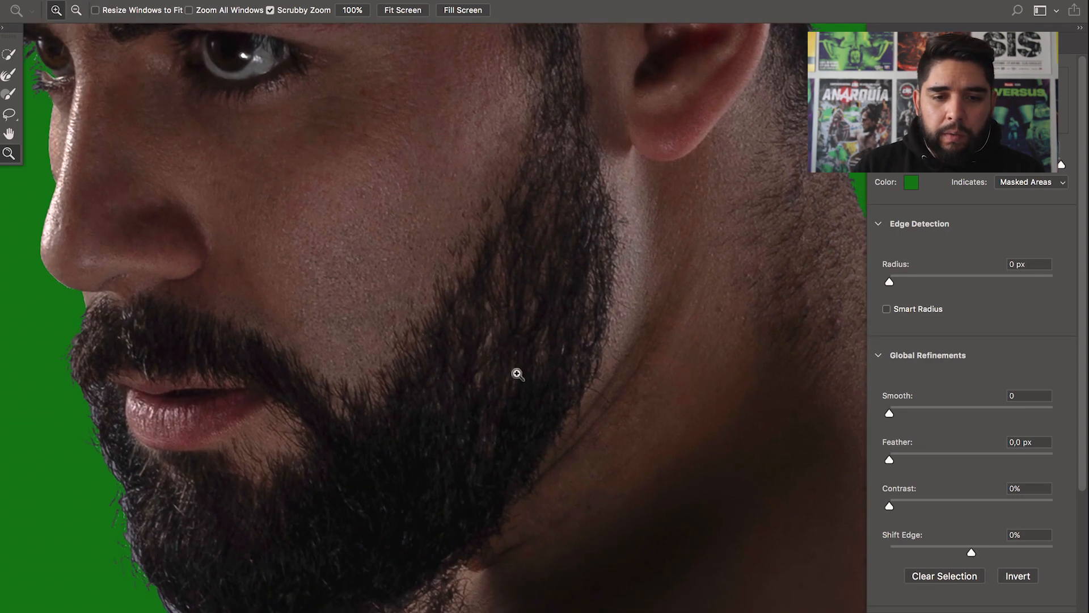
pyautogui.moveTo(340, 504); pyautogui.dragTo(483, 299)
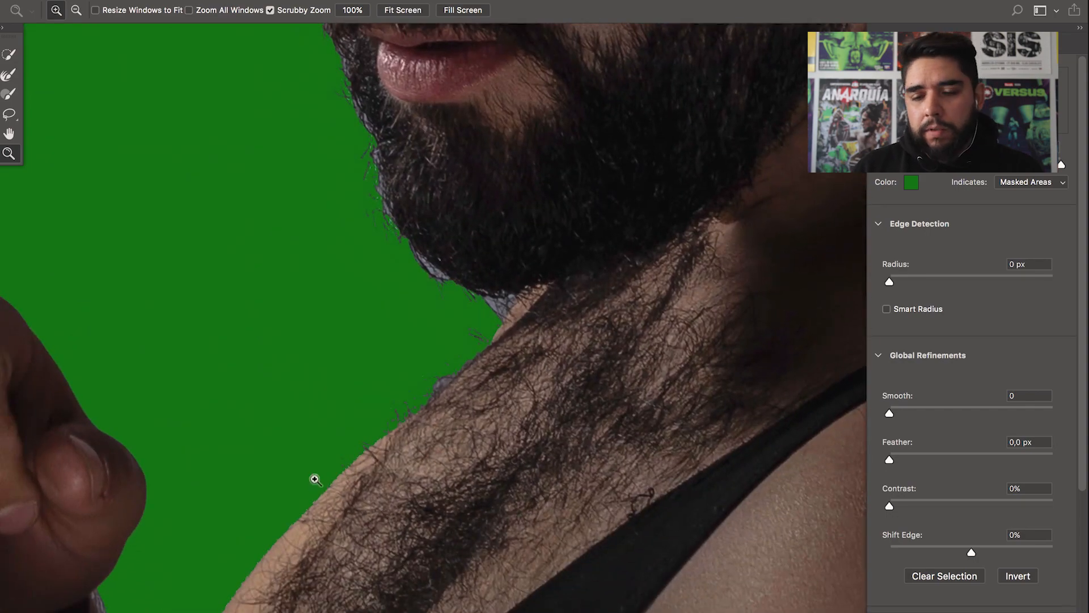
pyautogui.moveTo(338, 465); pyautogui.dragTo(425, 257)
pyautogui.click(390, 286)
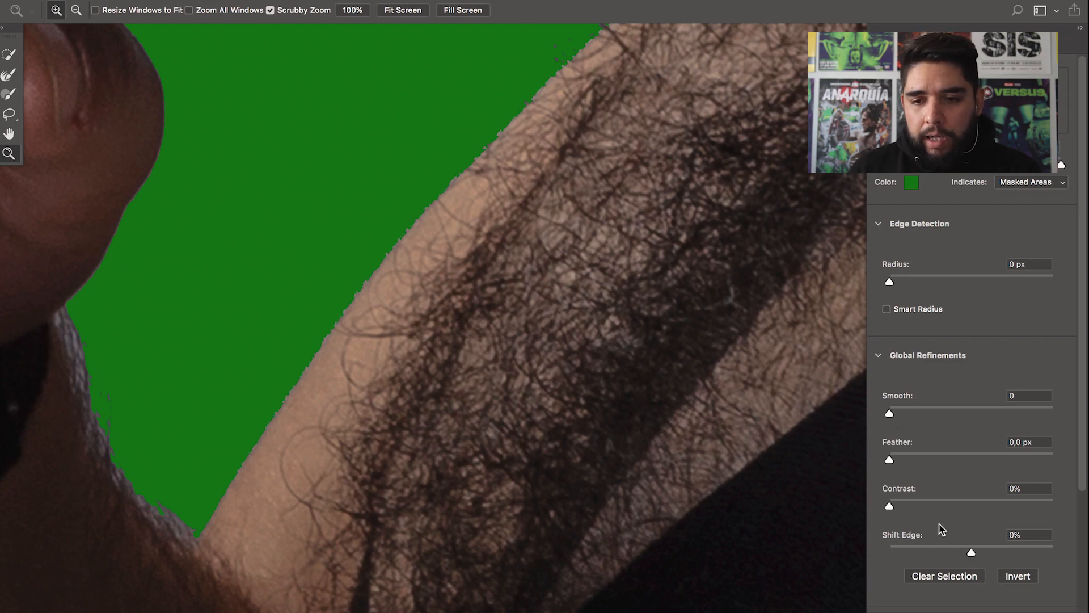
pyautogui.moveTo(593, 384); pyautogui.dragTo(566, 414)
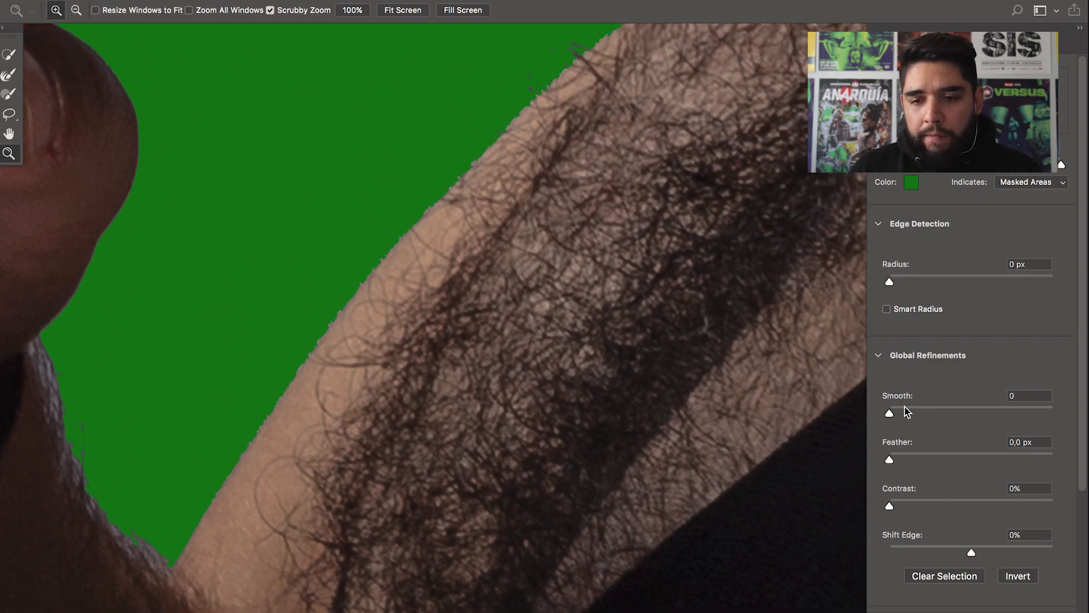
pyautogui.moveTo(897, 458); pyautogui.dragTo(900, 462)
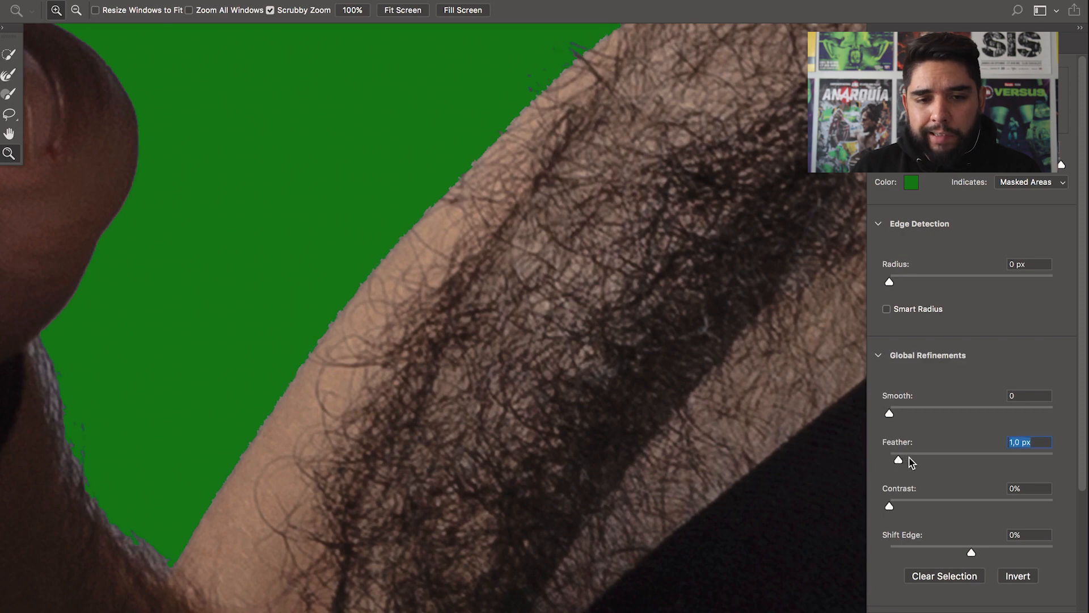
pyautogui.click(910, 457)
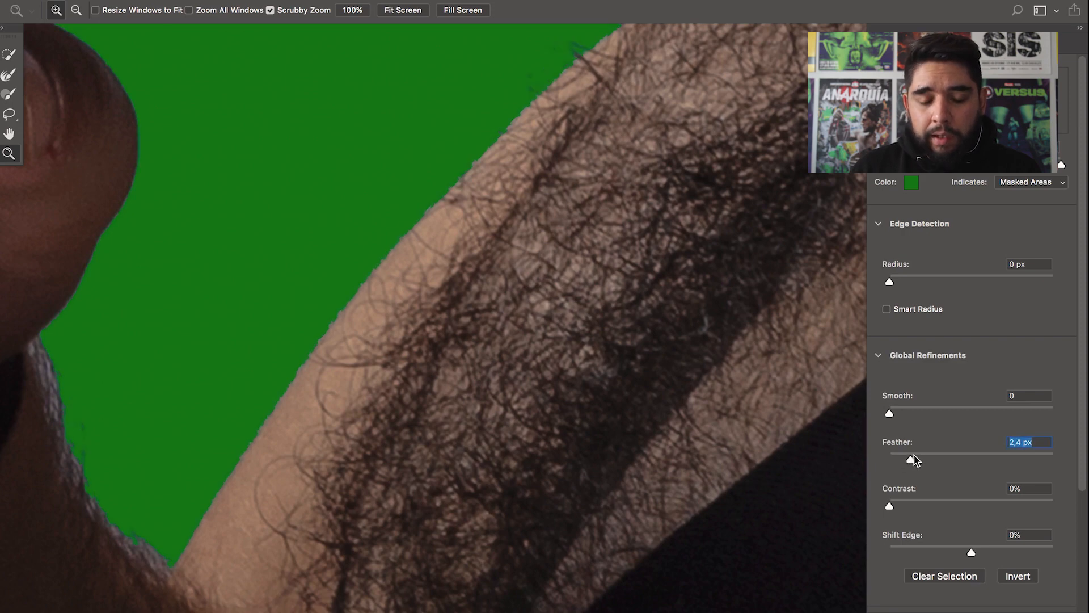
pyautogui.moveTo(914, 456); pyautogui.dragTo(920, 456)
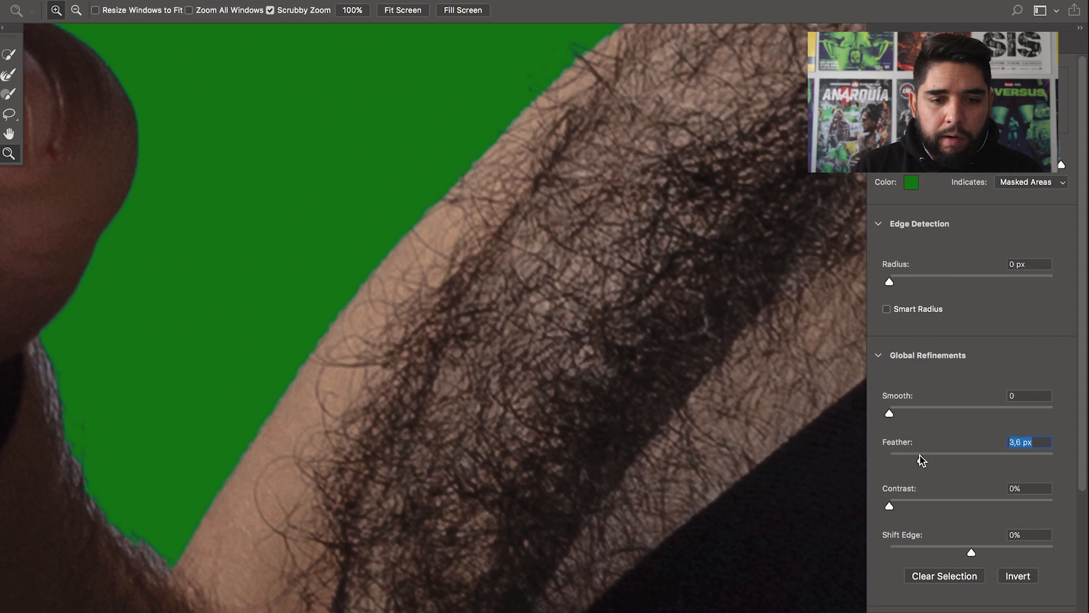
# Check the feathered chest edge up close and set the mask's contrast to 22%
pyautogui.click(340, 311)
pyautogui.click(349, 315)
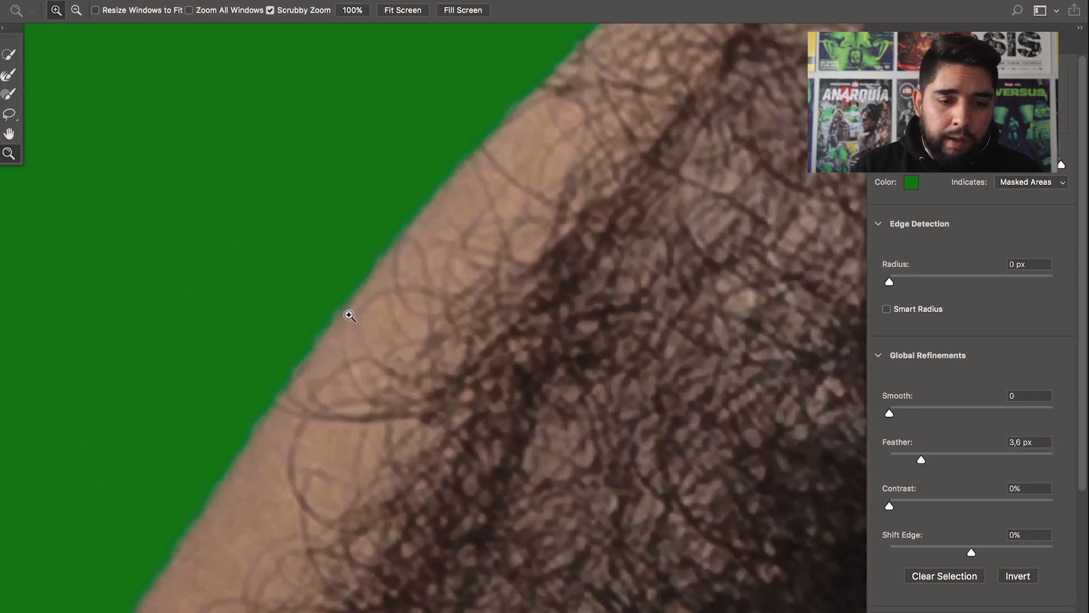
pyautogui.click(348, 309)
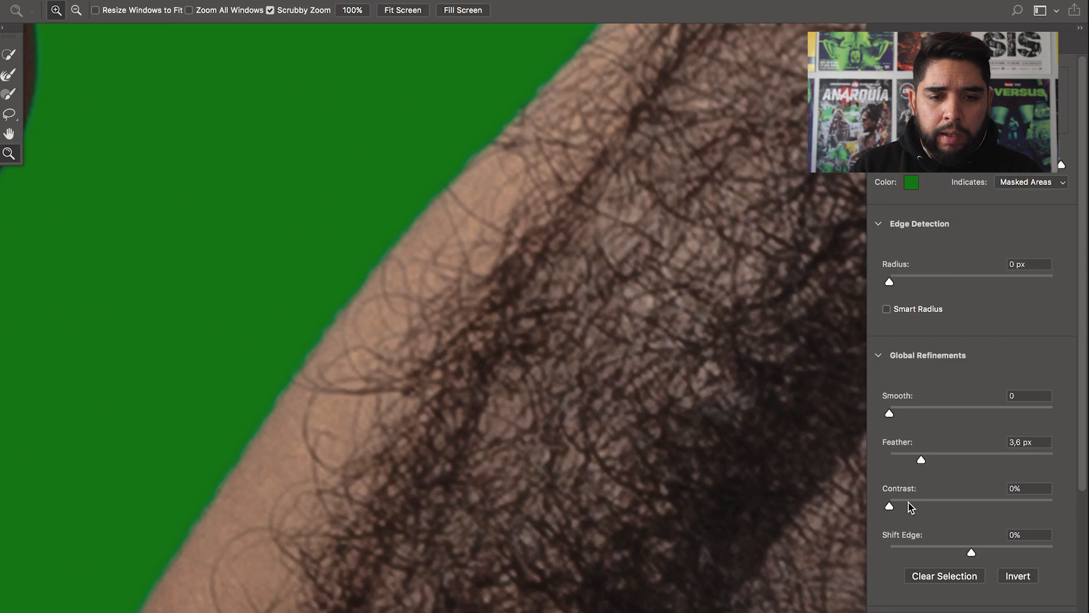
pyautogui.click(351, 303)
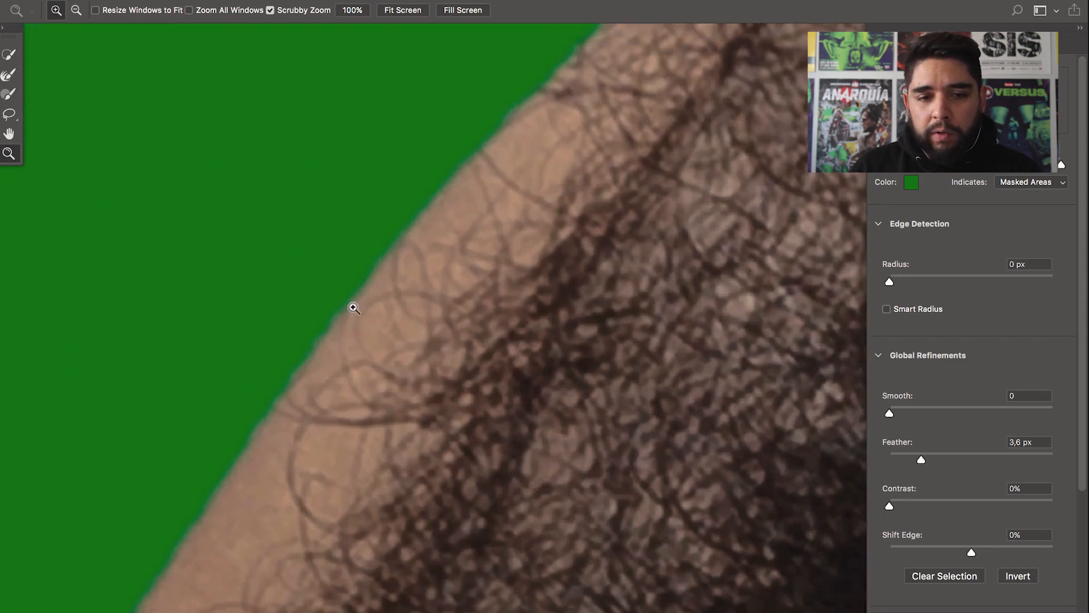
pyautogui.click(904, 503)
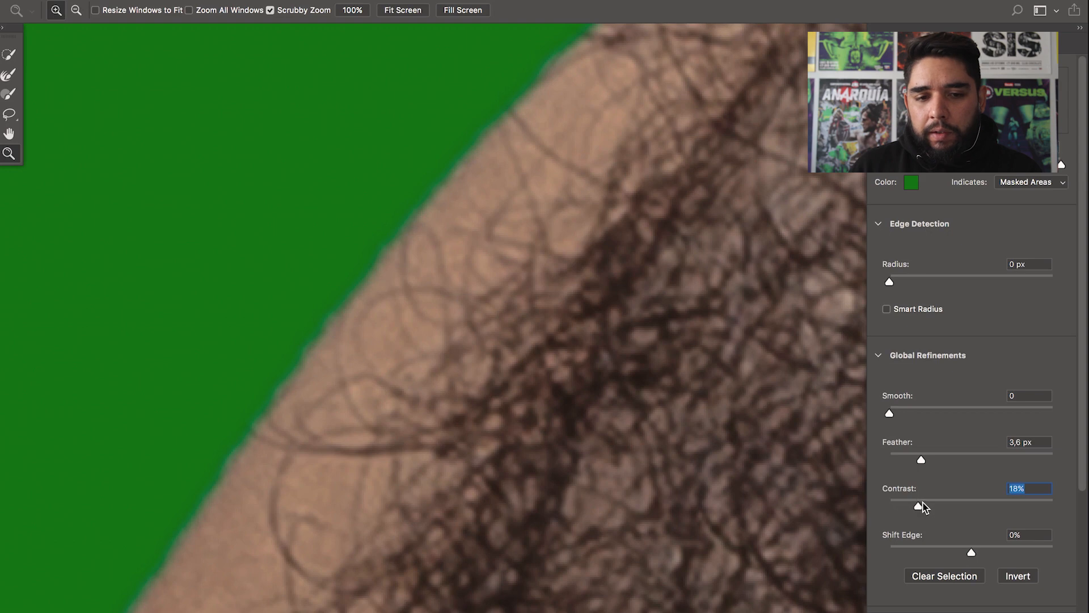
pyautogui.click(927, 501)
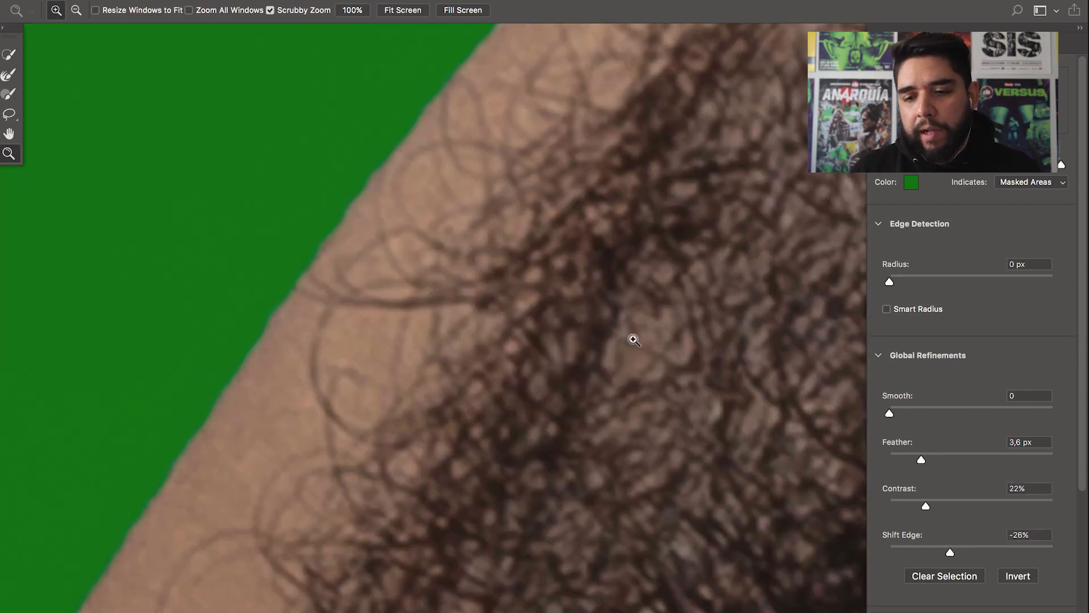
# Set the mask's Shift Edge to -45% and Smooth to 4
pyautogui.moveTo(633, 340); pyautogui.dragTo(585, 327)
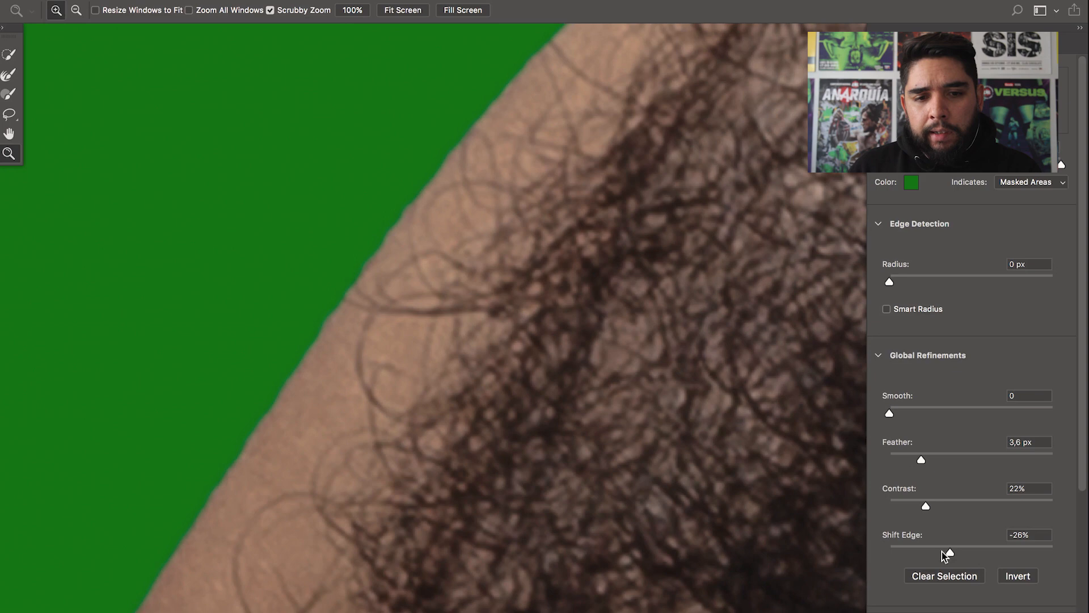
pyautogui.click(927, 548)
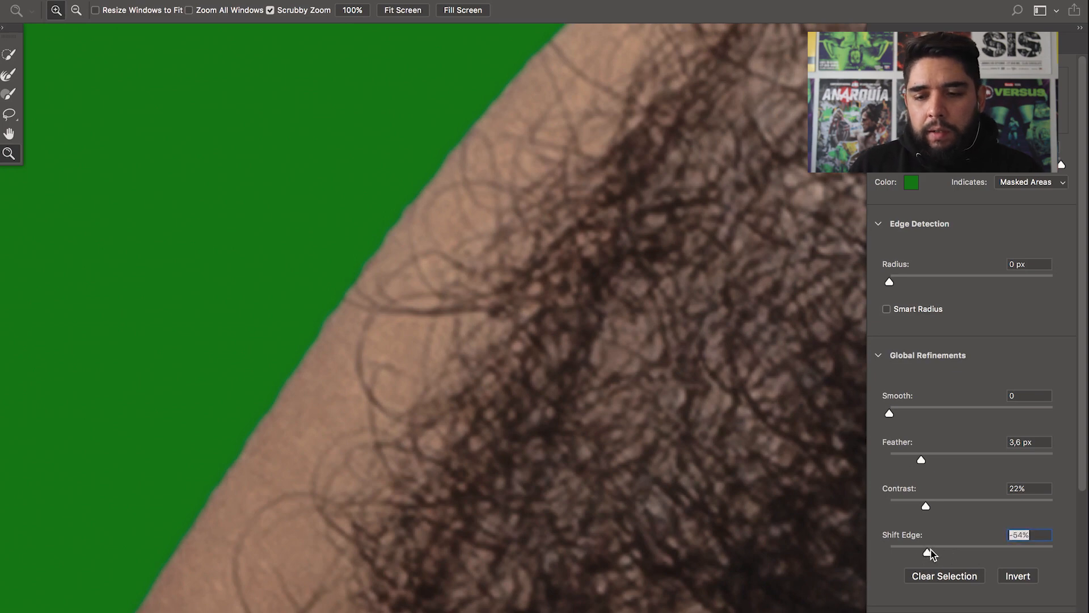
pyautogui.moveTo(928, 553); pyautogui.dragTo(919, 552)
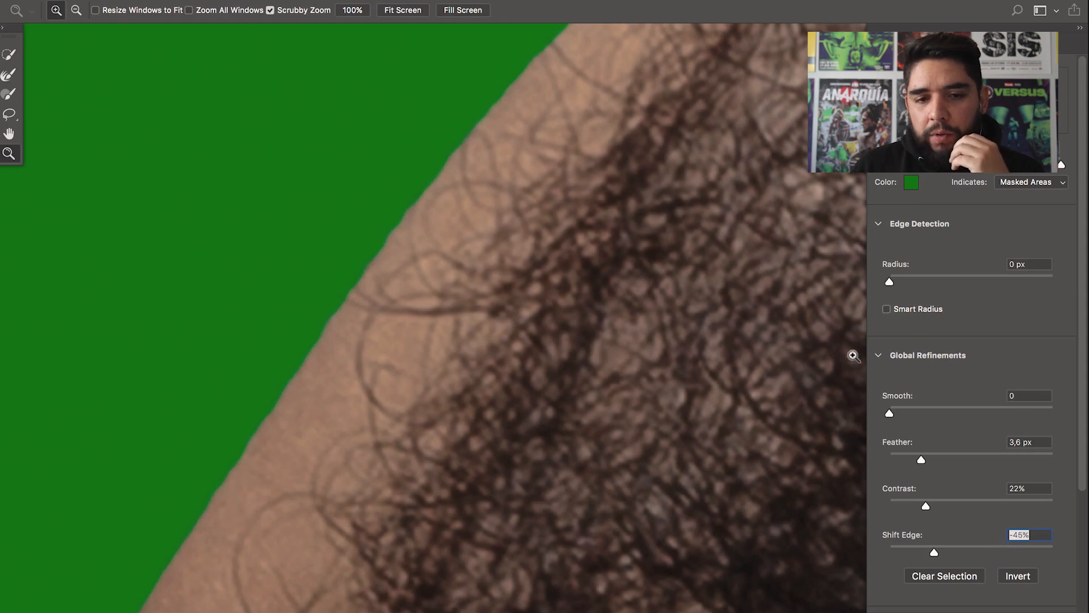
pyautogui.moveTo(894, 412); pyautogui.dragTo(895, 414)
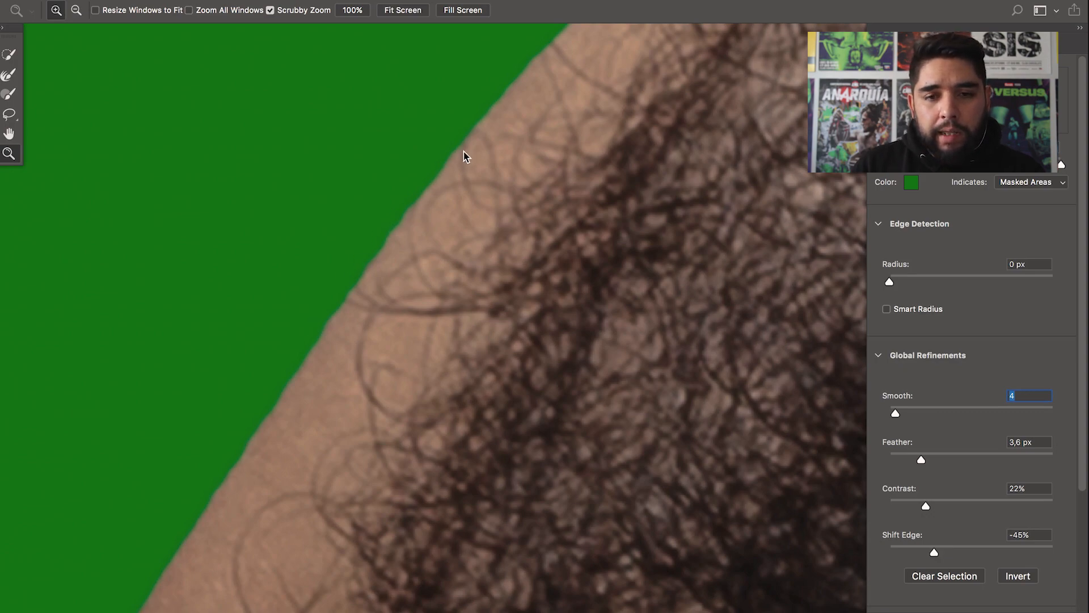
# Inspect the refined mask edge from the chest up past the chin and beard to the nose
pyautogui.moveTo(535, 155); pyautogui.dragTo(415, 303)
pyautogui.moveTo(542, 124); pyautogui.dragTo(497, 231)
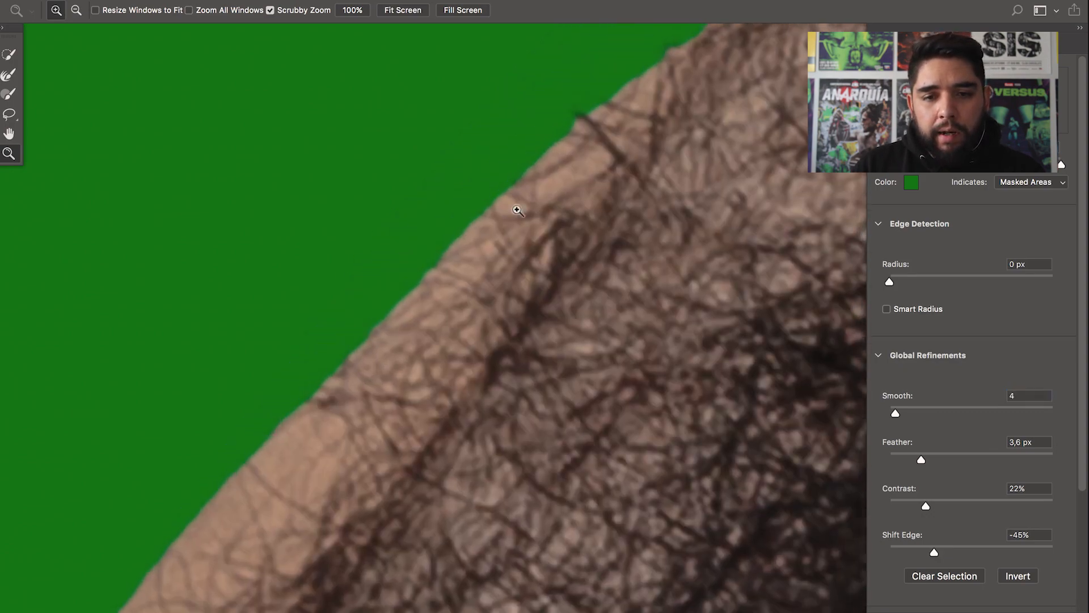
pyautogui.moveTo(596, 124); pyautogui.dragTo(452, 316)
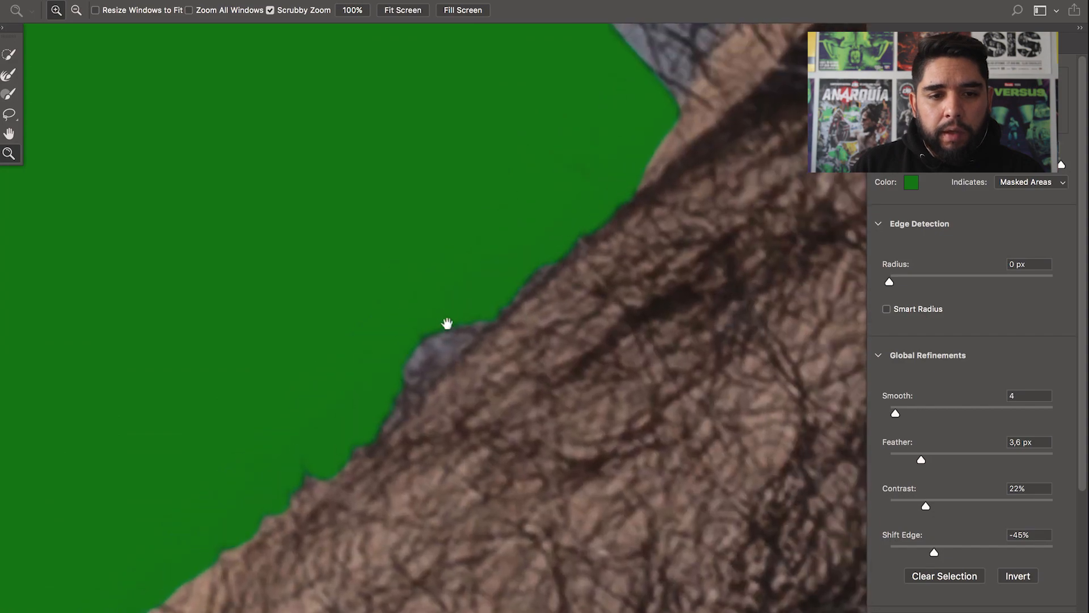
pyautogui.moveTo(568, 187); pyautogui.dragTo(542, 437)
pyautogui.moveTo(318, 142); pyautogui.dragTo(418, 389)
pyautogui.moveTo(357, 113); pyautogui.dragTo(425, 420)
pyautogui.moveTo(346, 190); pyautogui.dragTo(432, 440)
pyautogui.moveTo(392, 304); pyautogui.dragTo(403, 448)
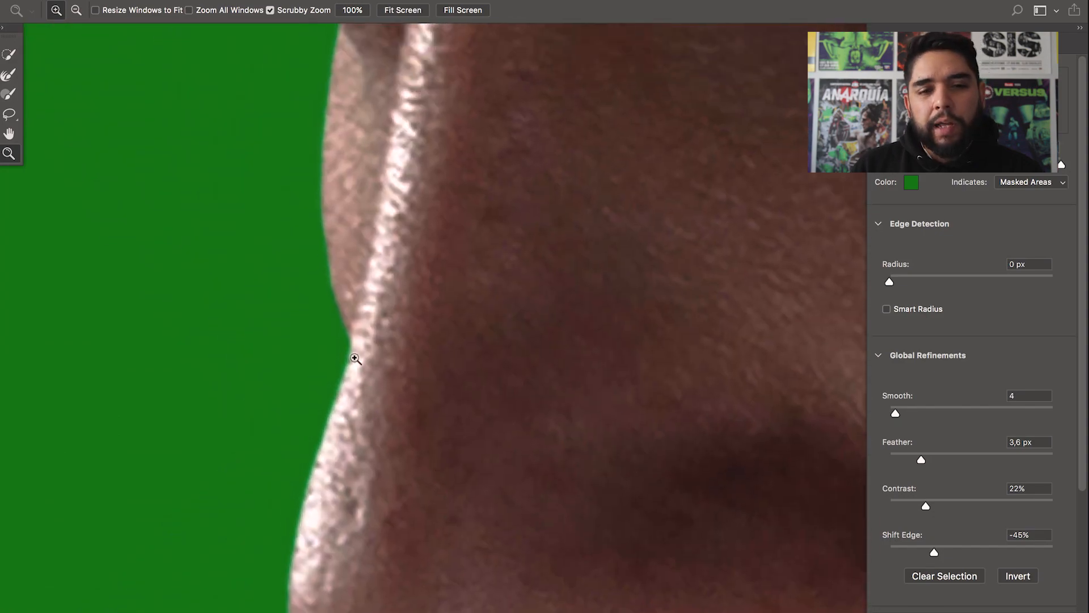
# Examine the refined mask edge around the nose bridge, eyelashes, forehead and front hairline
pyautogui.keyDown('alt'); pyautogui.click(378, 331); pyautogui.keyUp('alt')
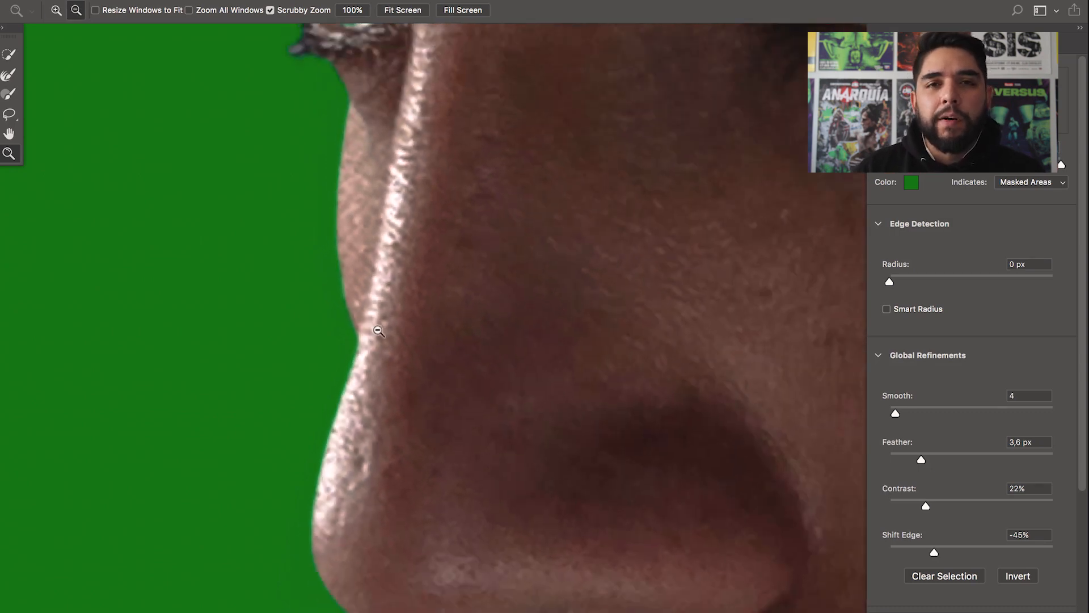
pyautogui.keyDown('alt'); pyautogui.click(378, 331); pyautogui.keyUp('alt')
pyautogui.moveTo(497, 231); pyautogui.dragTo(391, 313)
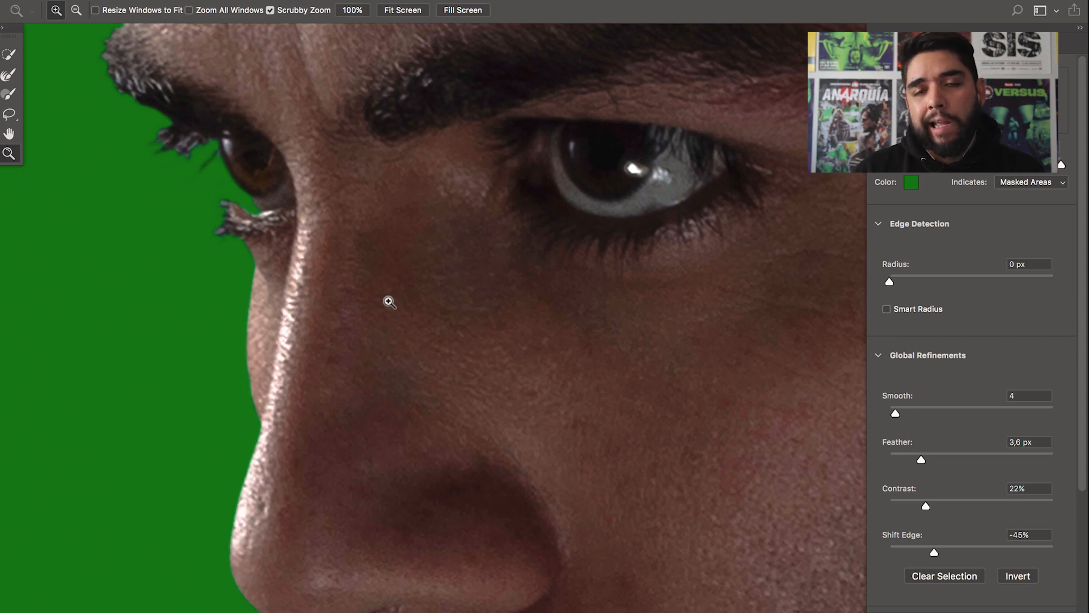
pyautogui.scroll(5, 506, 298)
pyautogui.hscroll(5, 506, 298)
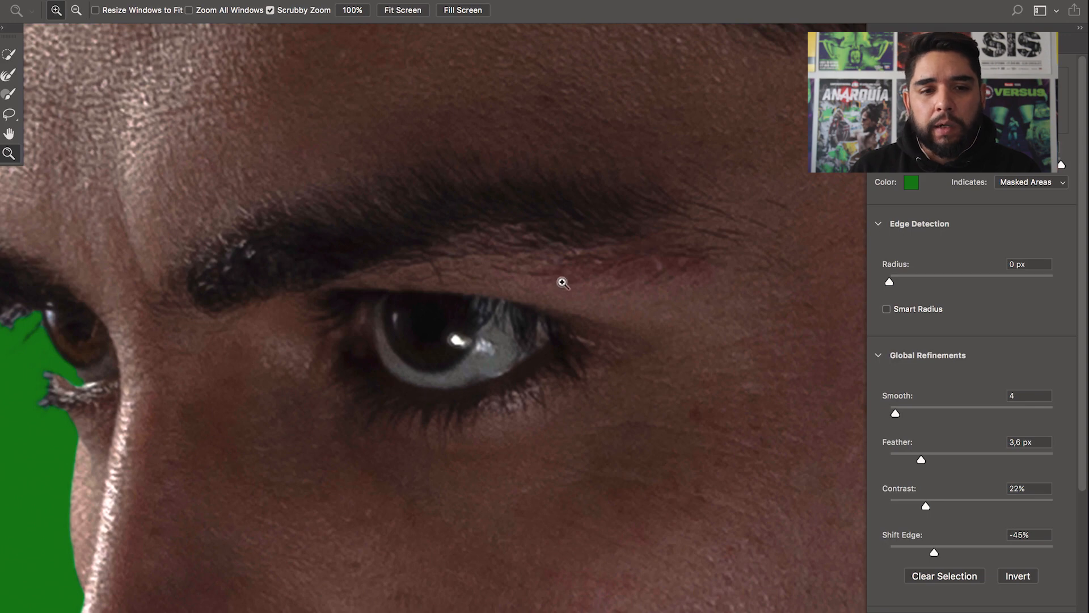
pyautogui.hscroll(-10, 530, 293)
pyautogui.scroll(3, 530, 294)
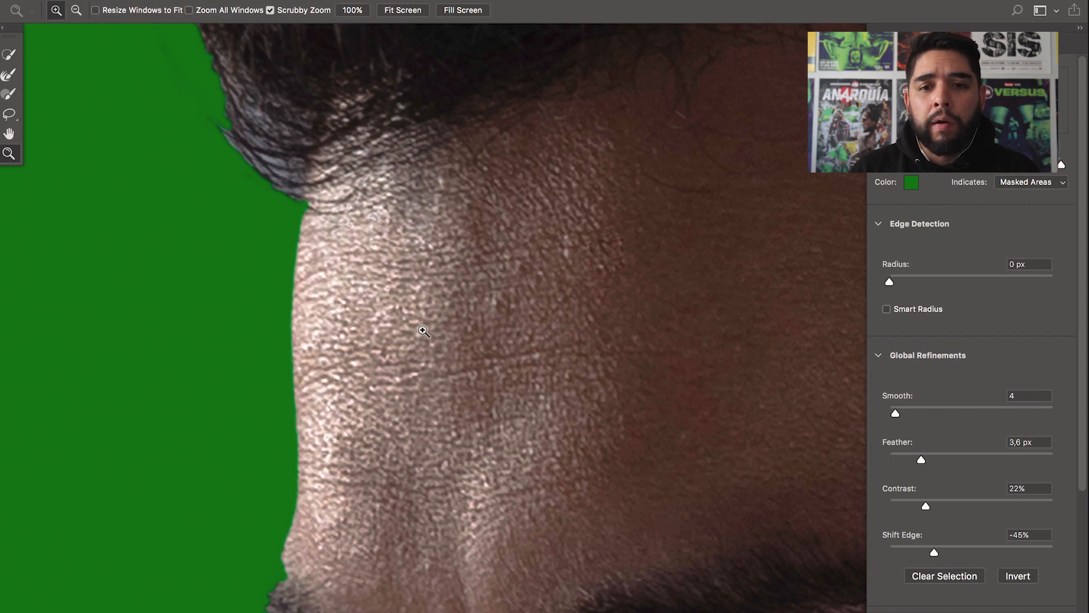
# Inspect the refined mask edge over the top of the hair, the back of the head and down past the ear to the neck
pyautogui.scroll(15, 496, 476)
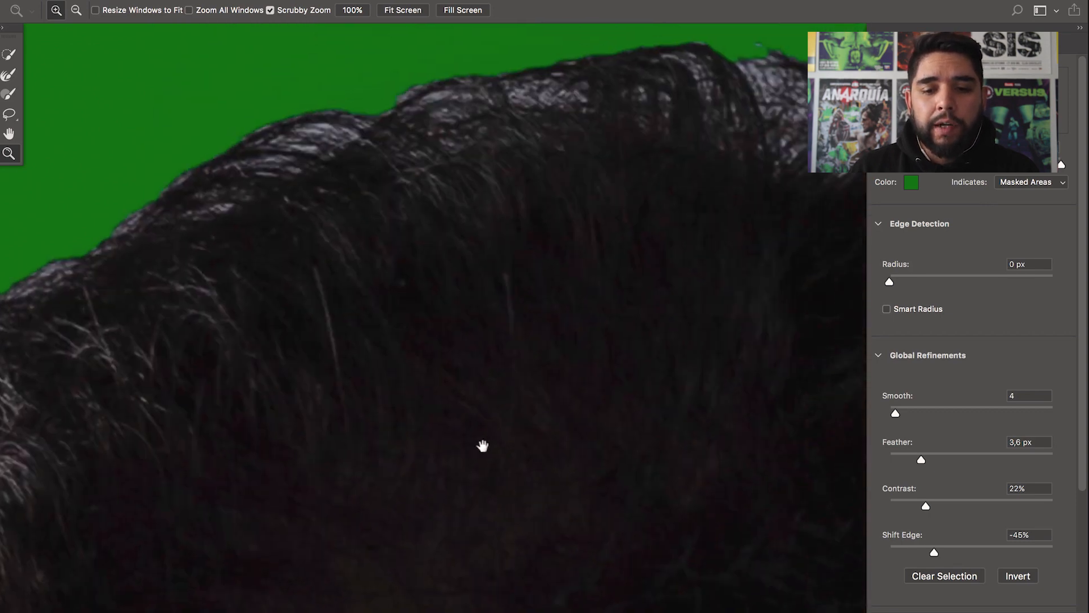
pyautogui.hscroll(10, 483, 446)
pyautogui.scroll(-5, 482, 445)
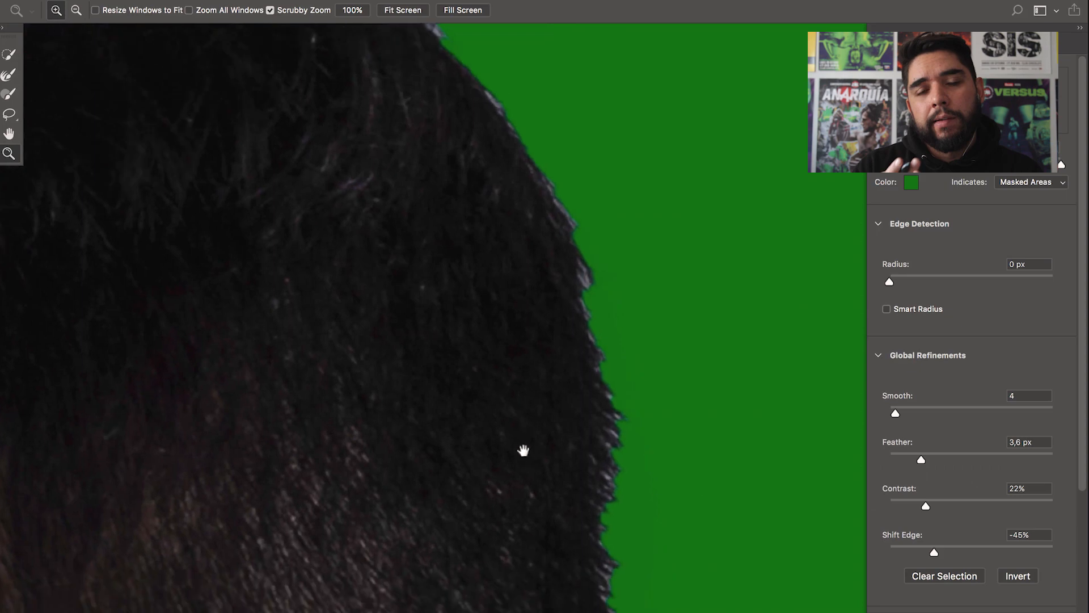
pyautogui.scroll(-15, 523, 450)
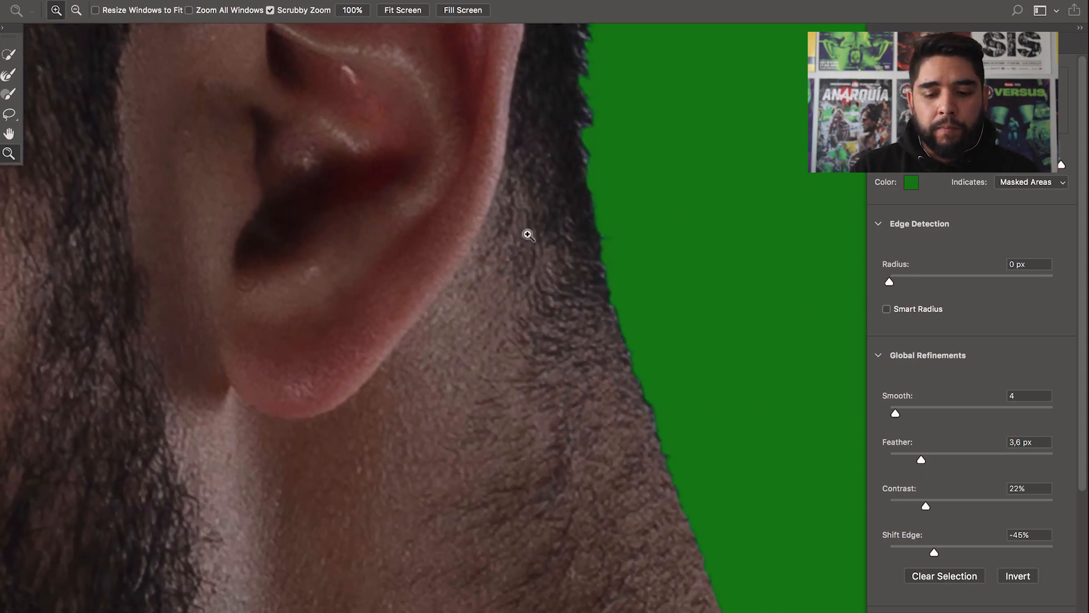
pyautogui.scroll(-10, 550, 379)
pyautogui.hscroll(6, 549, 379)
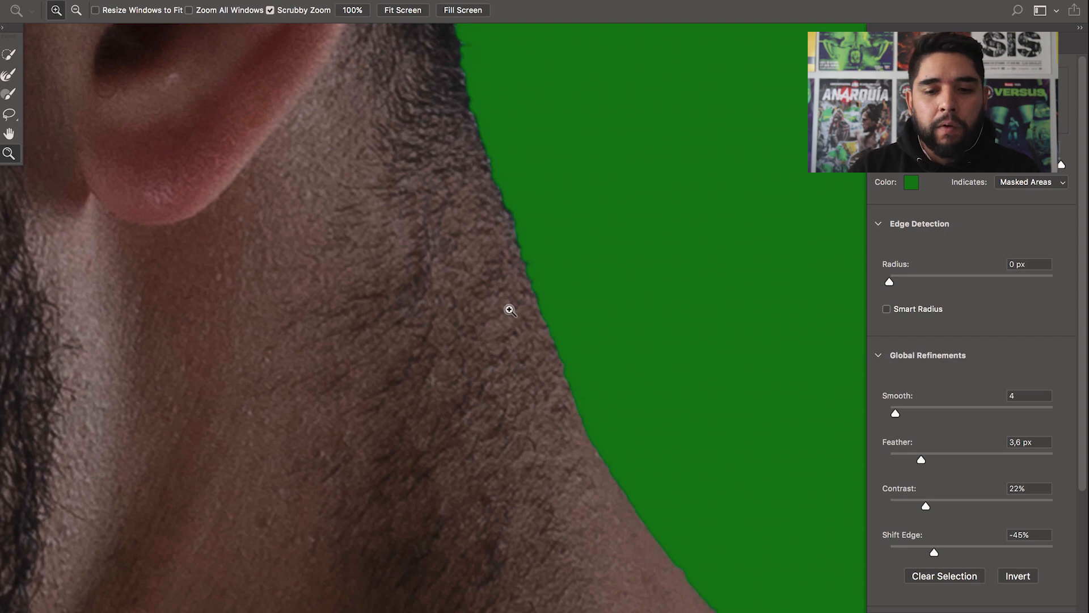
pyautogui.moveTo(549, 432); pyautogui.dragTo(494, 264)
pyautogui.keyDown('alt'); pyautogui.click(494, 265); pyautogui.keyUp('alt')
pyautogui.keyDown('alt'); pyautogui.click(494, 265); pyautogui.keyUp('alt')
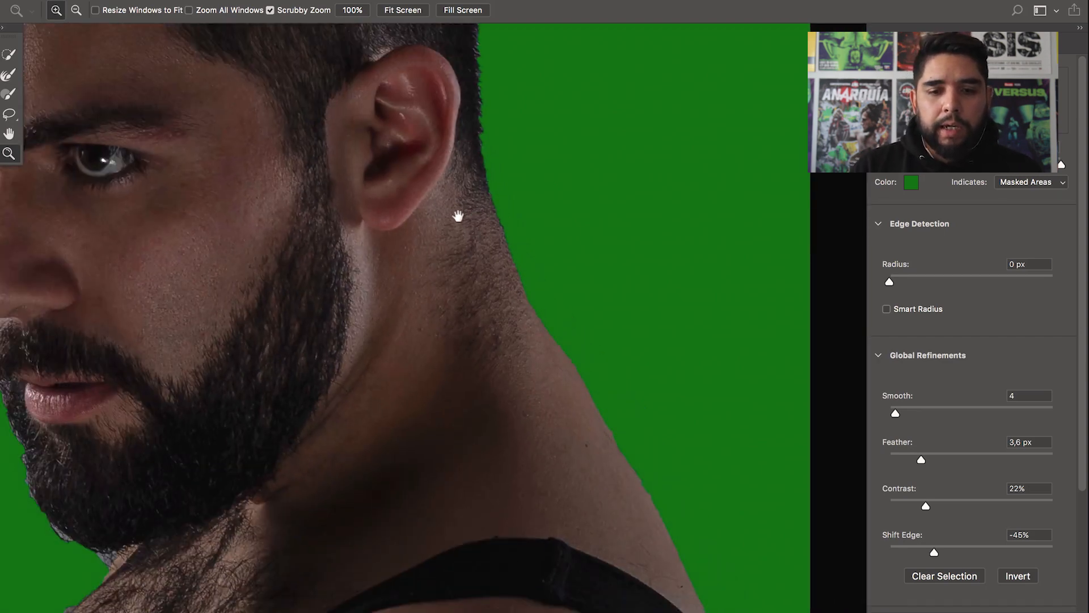
# Inspect the mask edge along the beard and moustache and up to the front of the hair
pyautogui.scroll(10, 470, 218)
pyautogui.hscroll(-12, 471, 217)
pyautogui.scroll(-6, 394, 316)
pyautogui.scroll(-3, 413, 256)
pyautogui.scroll(-8, 481, 536)
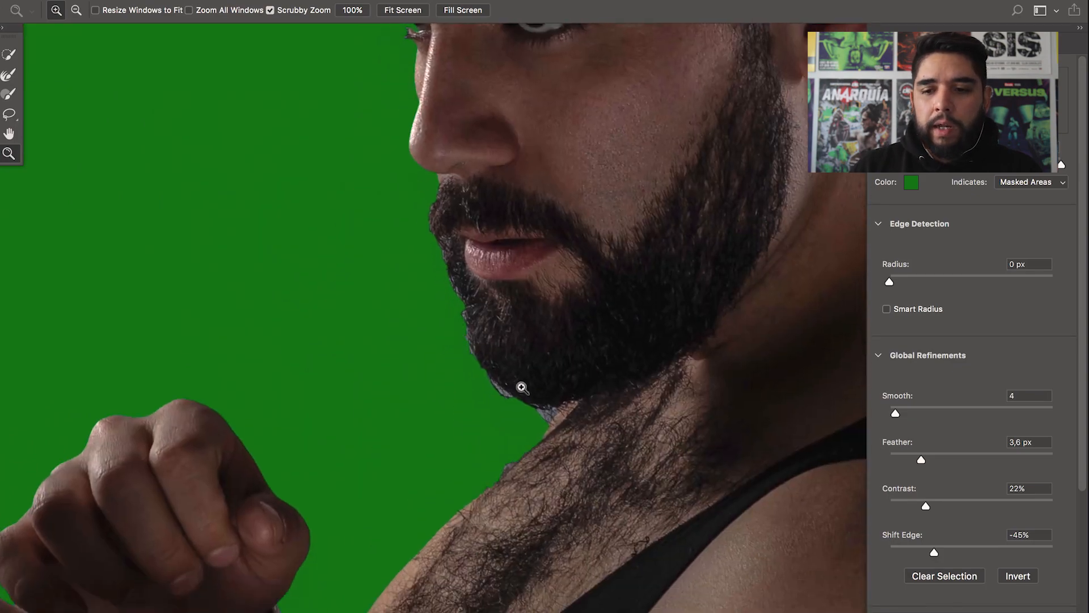
pyautogui.scroll(5, 498, 367)
pyautogui.scroll(3, 446, 370)
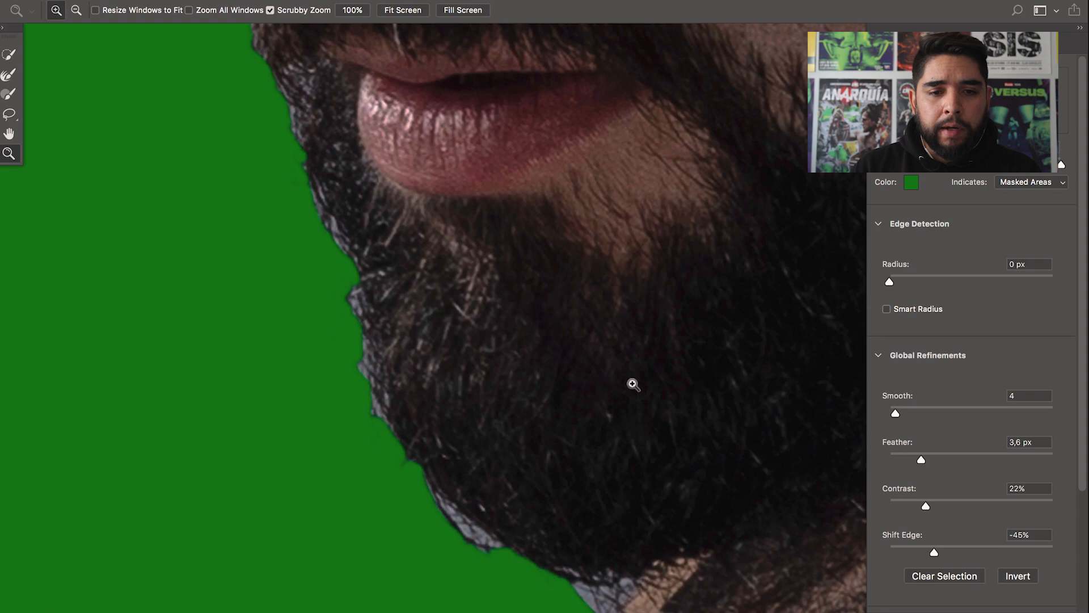
pyautogui.scroll(15, 222, 168)
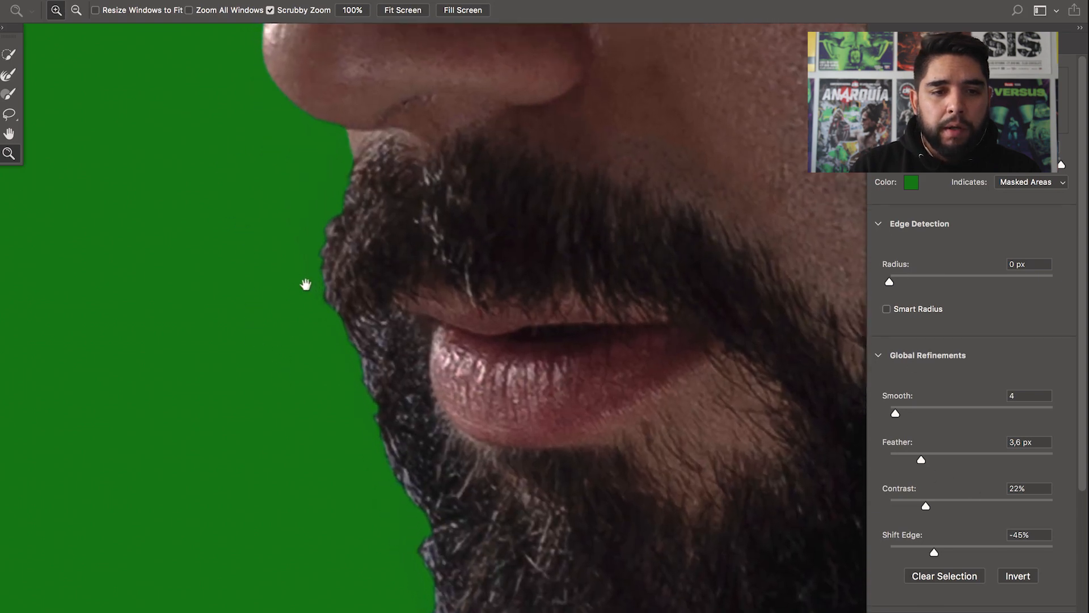
pyautogui.scroll(15, 288, 444)
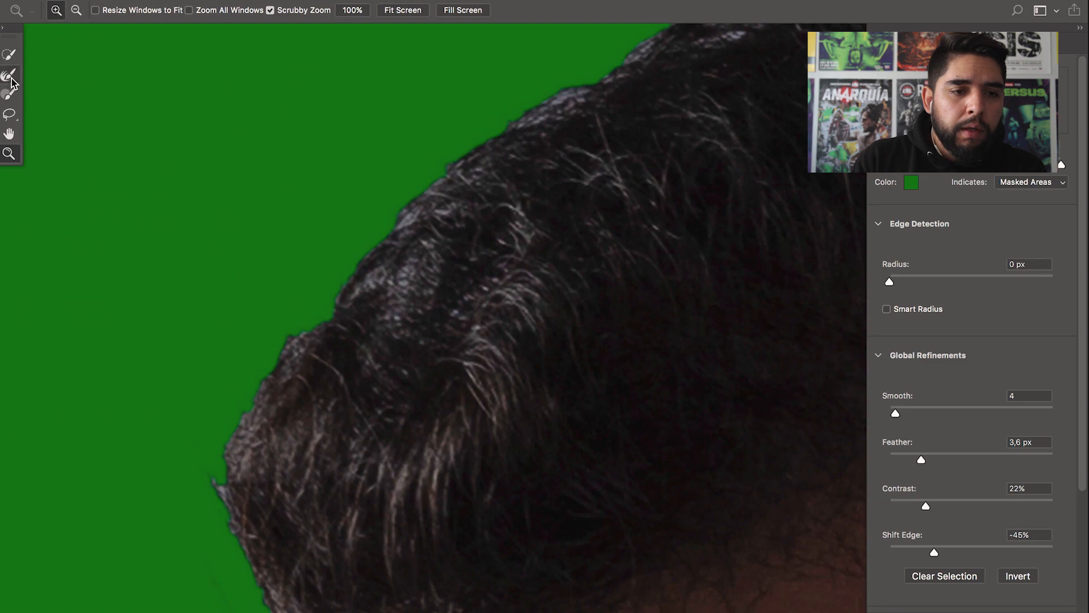
# Choose the Refine Edge Brush at size 67 and look over the front and top edges of the hair
pyautogui.click(10, 78)
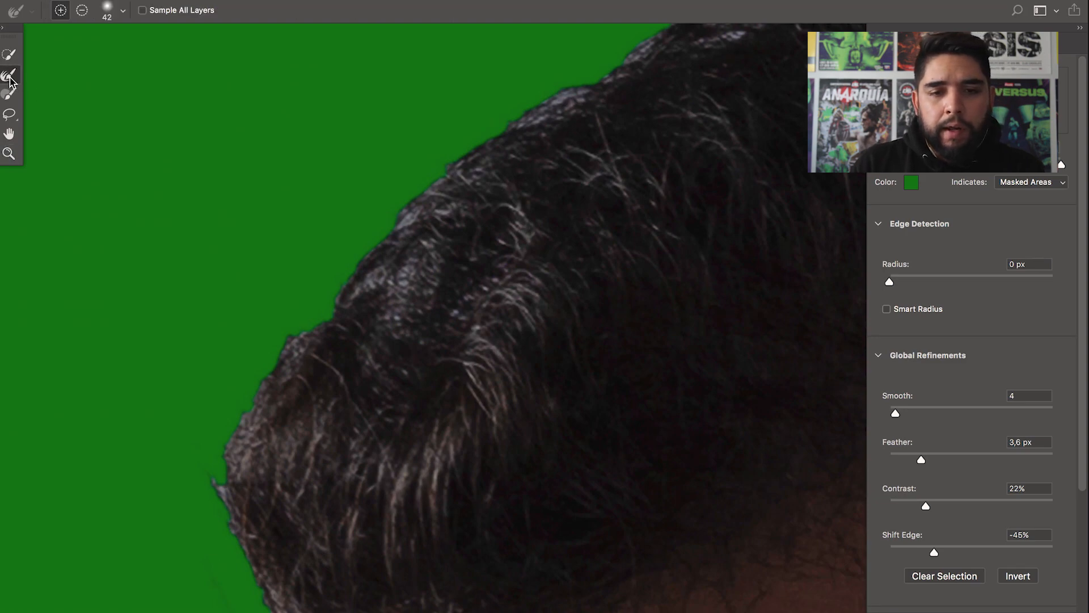
pyautogui.moveTo(350, 211)
pyautogui.mouseDown()
pyautogui.moveTo(374, 208)
pyautogui.moveTo(366, 200)
pyautogui.moveTo(369, 218)
pyautogui.moveTo(227, 331)
pyautogui.mouseUp()
pyautogui.moveTo(490, 173)
pyautogui.mouseDown()
pyautogui.moveTo(600, 109)
pyautogui.moveTo(443, 231)
pyautogui.moveTo(625, 134)
pyautogui.mouseUp()
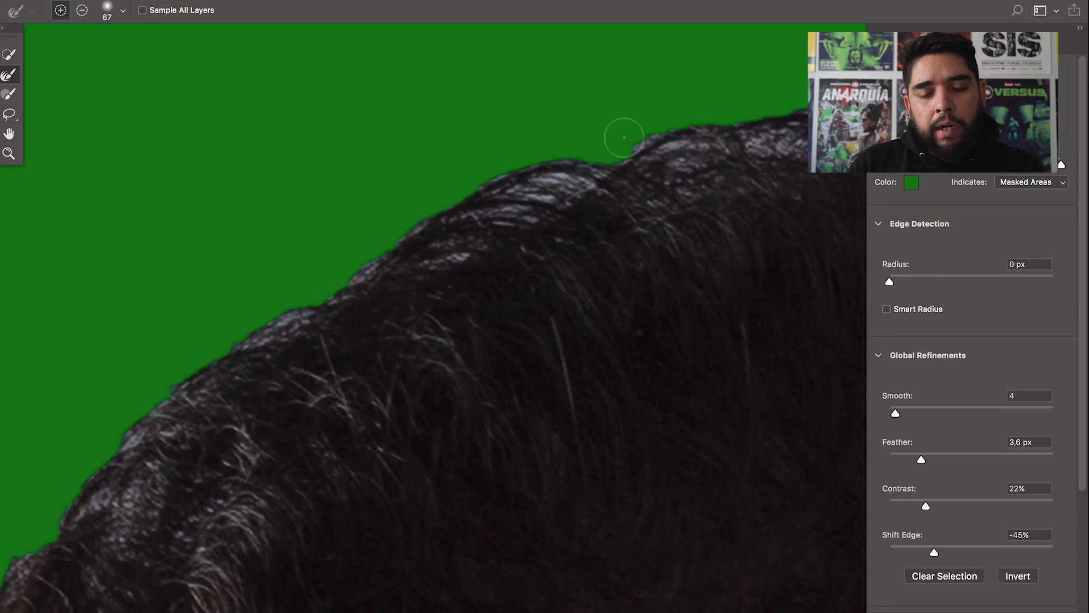
pyautogui.moveTo(402, 200); pyautogui.dragTo(747, 25)
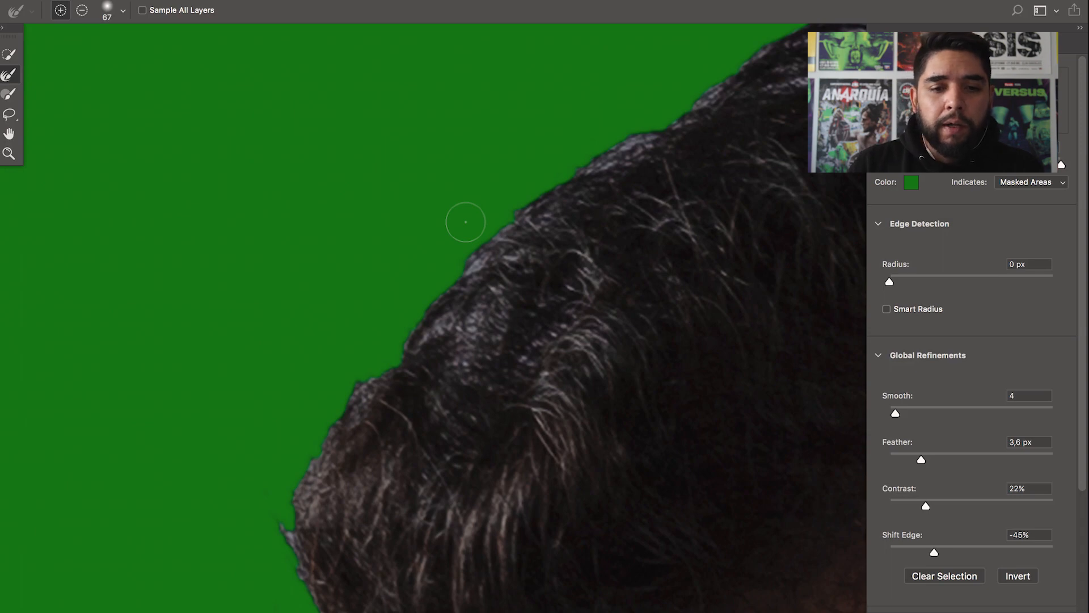
pyautogui.scroll(-5, 406, 258)
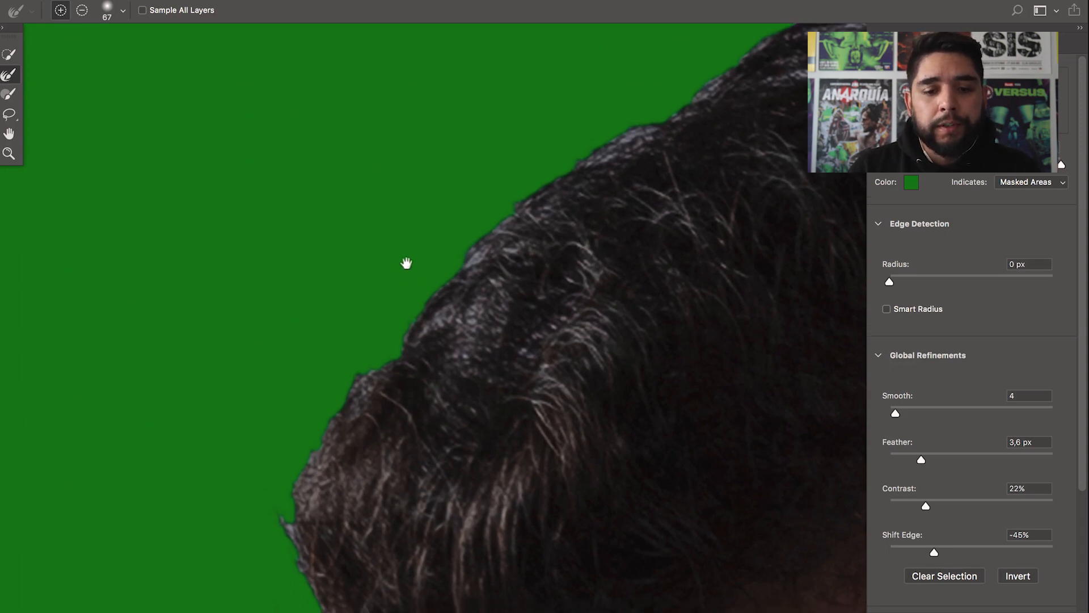
pyautogui.moveTo(317, 422)
pyautogui.mouseDown()
pyautogui.moveTo(339, 365)
pyautogui.moveTo(306, 350)
pyautogui.mouseUp()
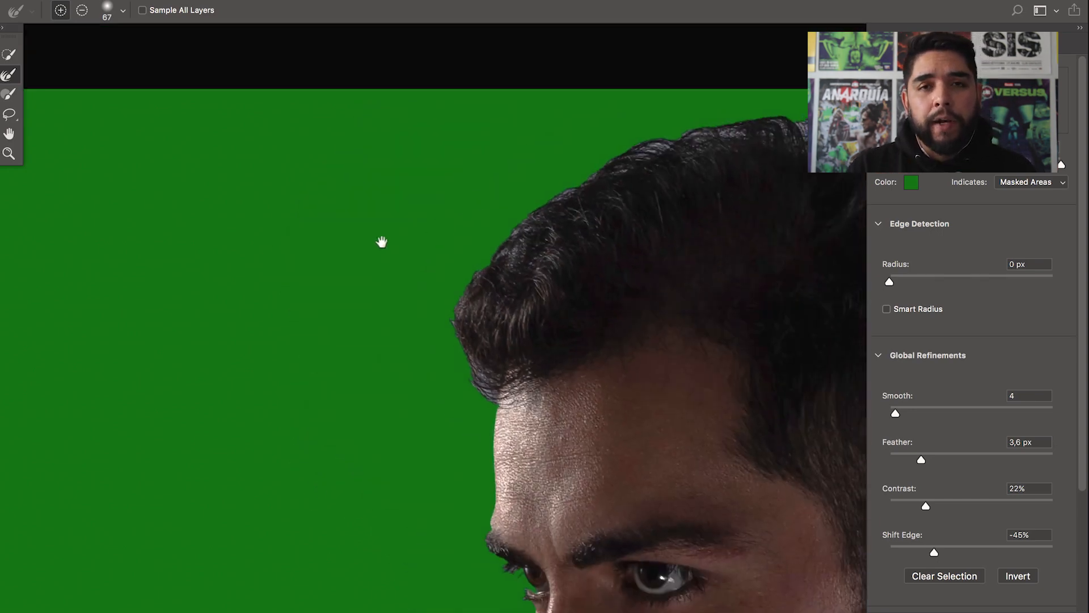
pyautogui.moveTo(382, 240)
pyautogui.mouseDown()
pyautogui.moveTo(371, 253)
pyautogui.moveTo(365, 217)
pyautogui.mouseUp()
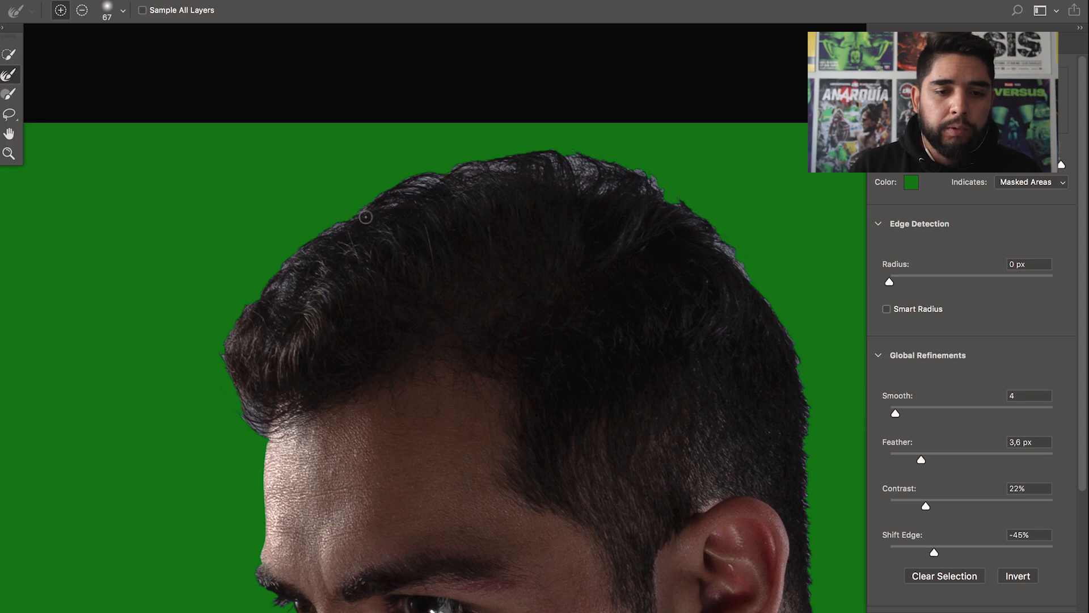
# Reset Smooth, Feather, Contrast and Shift Edge to 0 and enlarge the Refine Edge Brush to 135
pyautogui.moveTo(265, 350)
pyautogui.mouseDown()
pyautogui.moveTo(299, 285)
pyautogui.moveTo(265, 342)
pyautogui.mouseUp()
pyautogui.moveTo(238, 279)
pyautogui.mouseDown()
pyautogui.moveTo(260, 269)
pyautogui.moveTo(276, 296)
pyautogui.mouseUp()
pyautogui.moveTo(296, 256); pyautogui.dragTo(316, 256)
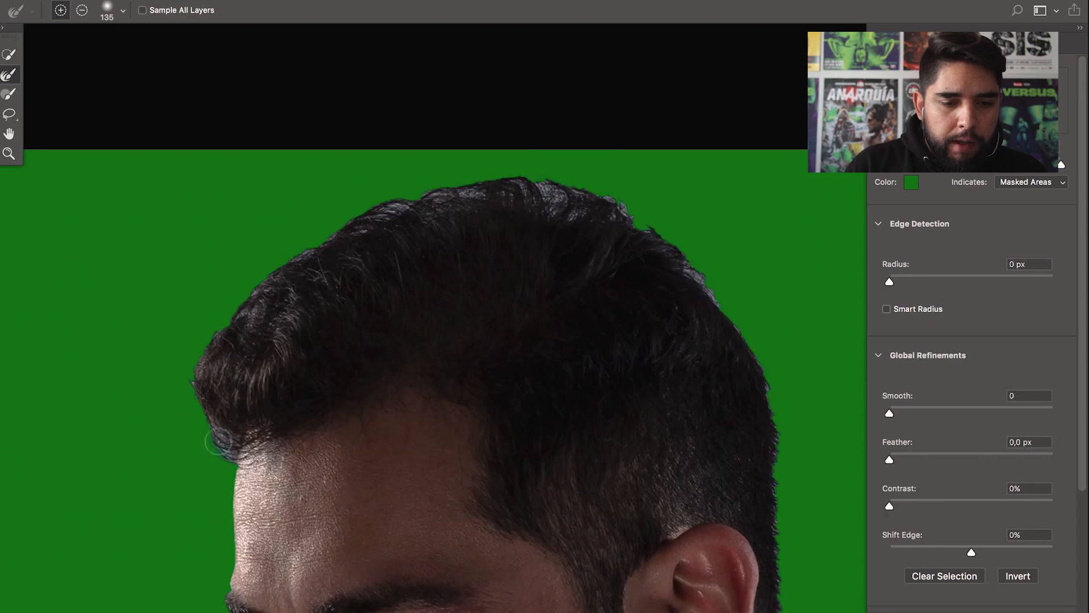
# Paint with the Refine Edge Brush along the hair outline from the forehead over the crown to the back of the head
pyautogui.moveTo(217, 442); pyautogui.dragTo(223, 453)
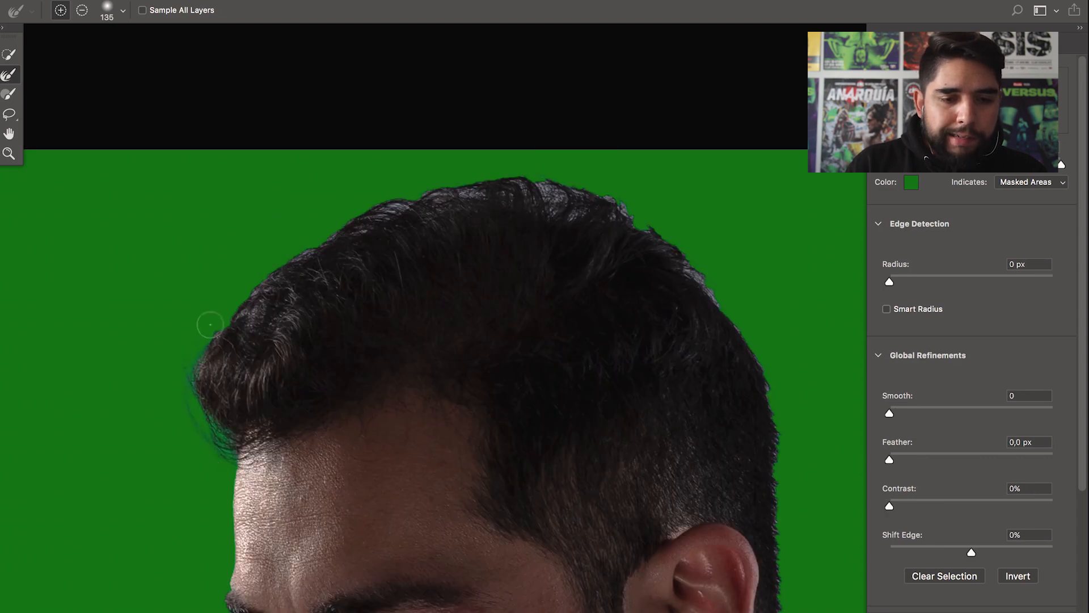
pyautogui.moveTo(244, 295)
pyautogui.mouseDown()
pyautogui.moveTo(360, 210)
pyautogui.moveTo(444, 182)
pyautogui.moveTo(429, 182)
pyautogui.moveTo(524, 177)
pyautogui.moveTo(559, 205)
pyautogui.moveTo(593, 193)
pyautogui.moveTo(575, 211)
pyautogui.moveTo(617, 202)
pyautogui.mouseUp()
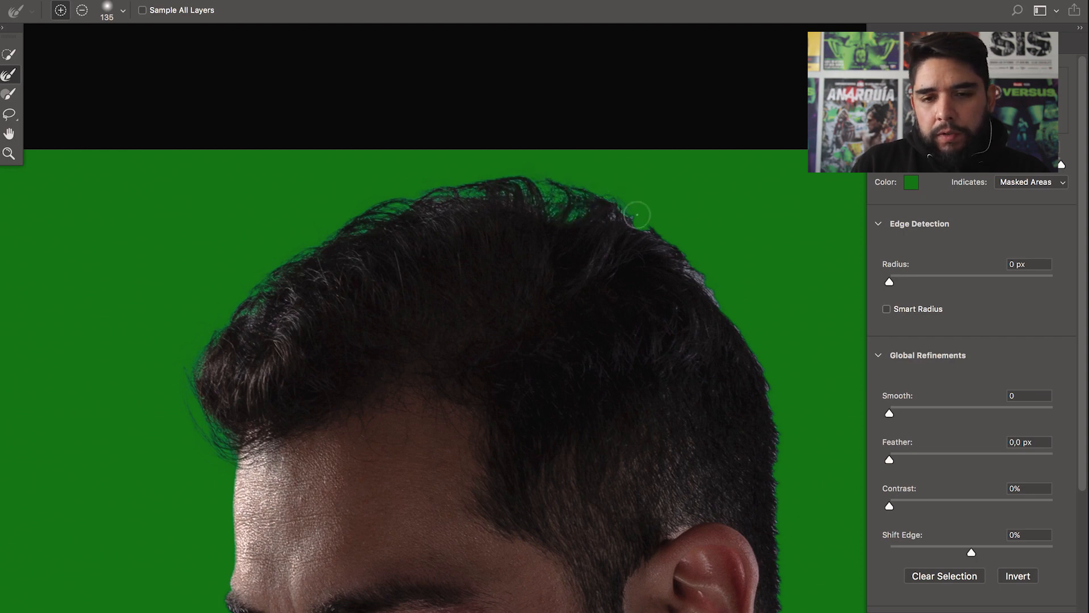
pyautogui.moveTo(663, 240); pyautogui.dragTo(687, 255)
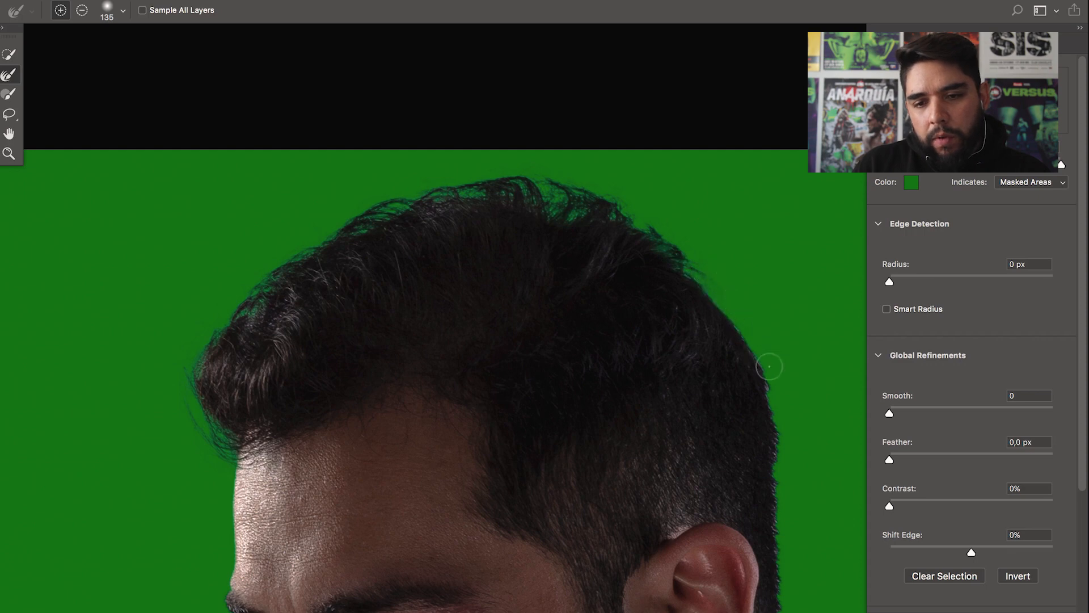
pyautogui.moveTo(784, 490); pyautogui.dragTo(787, 521)
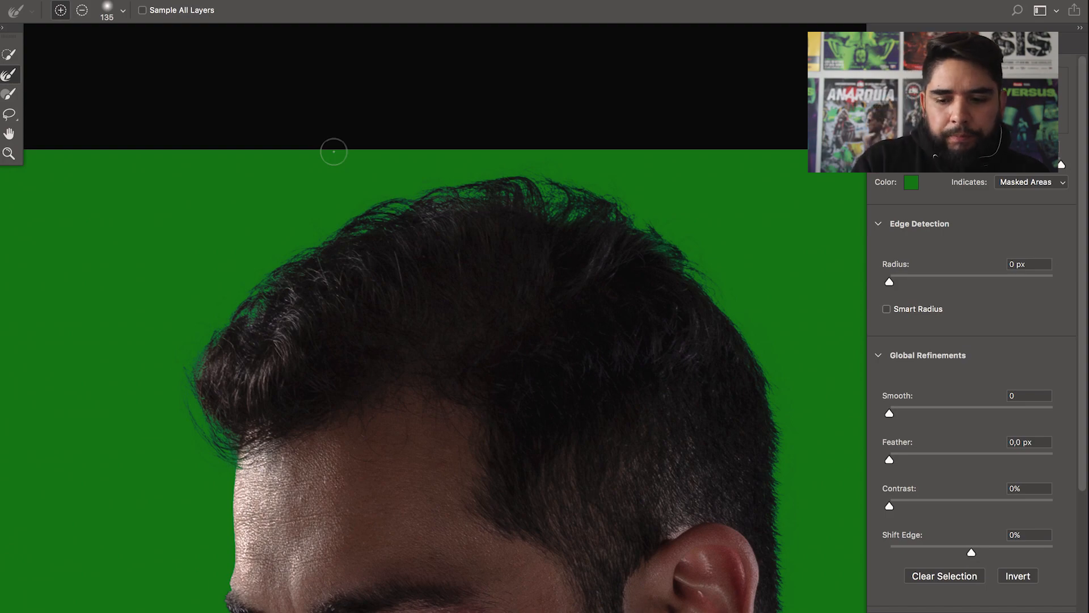
# Examine the brushed hair edge up close from the front quiff across the crown to the back of the head
pyautogui.press('super+plus')
pyautogui.press('super+plus')
pyautogui.moveTo(334, 151); pyautogui.dragTo(652, 244)
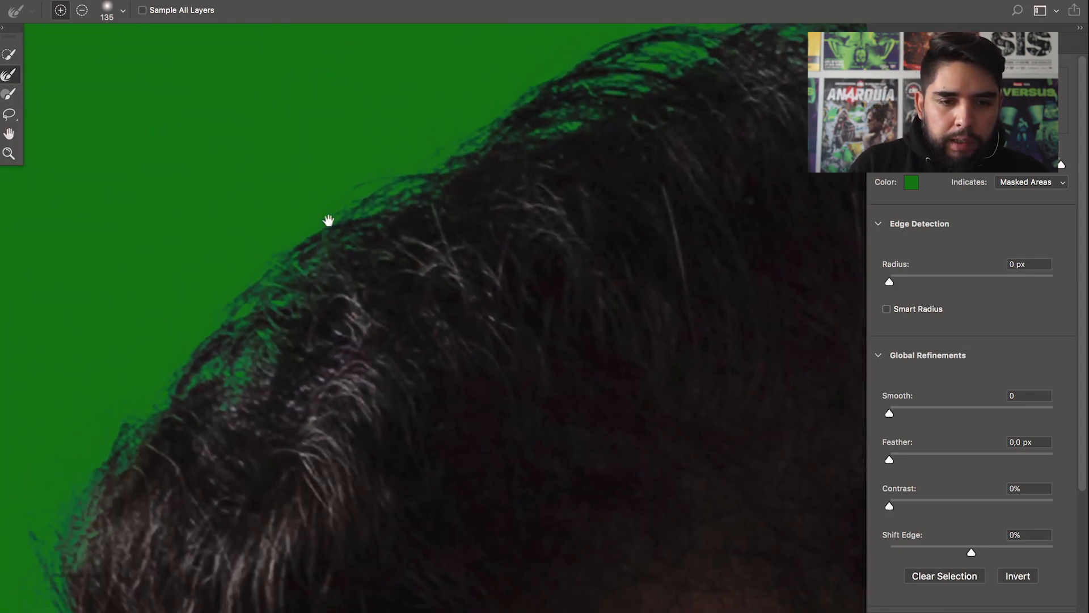
pyautogui.moveTo(238, 442); pyautogui.dragTo(338, 340)
pyautogui.moveTo(397, 298); pyautogui.dragTo(246, 417)
pyautogui.moveTo(394, 278); pyautogui.dragTo(334, 365)
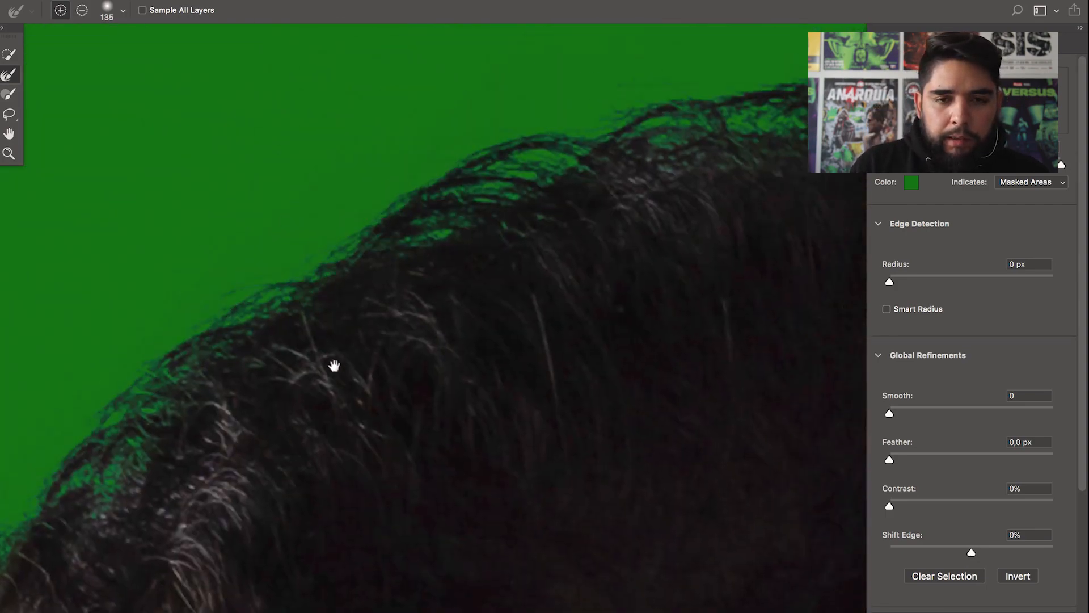
pyautogui.moveTo(511, 256); pyautogui.dragTo(391, 326)
pyautogui.moveTo(623, 448); pyautogui.dragTo(420, 377)
pyautogui.moveTo(559, 442); pyautogui.dragTo(479, 362)
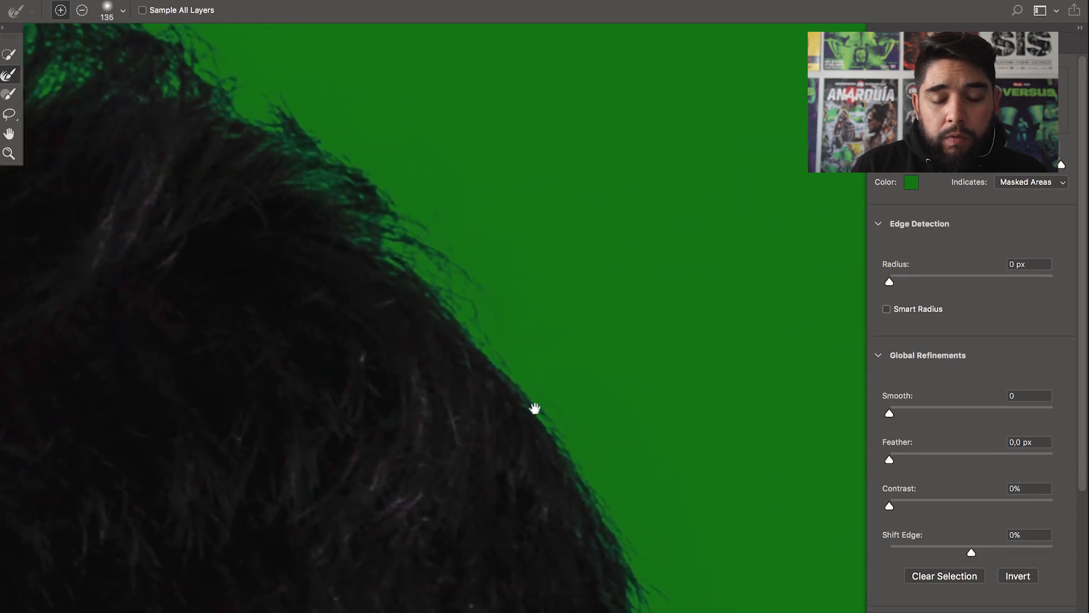
# Reduce the Refine Edge Brush to 73 and refine the neck edge below the ear
pyautogui.moveTo(535, 409); pyautogui.dragTo(477, 159)
pyautogui.moveTo(537, 363); pyautogui.dragTo(488, 130)
pyautogui.moveTo(520, 346); pyautogui.dragTo(489, 85)
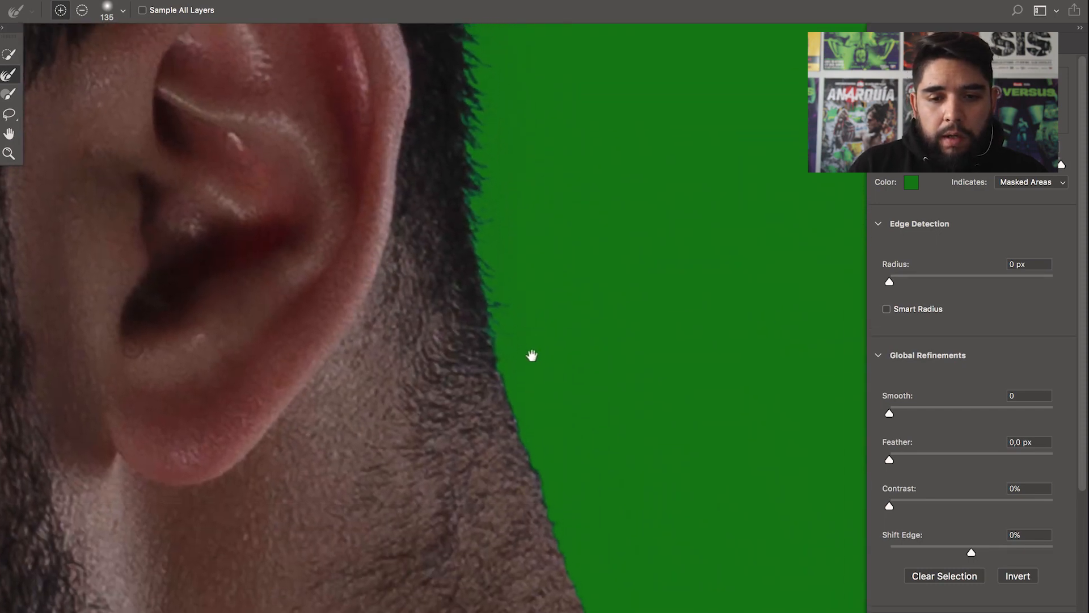
pyautogui.scroll(-3, 510, 318)
pyautogui.moveTo(545, 353)
pyautogui.mouseDown()
pyautogui.moveTo(521, 357)
pyautogui.moveTo(501, 324)
pyautogui.mouseUp()
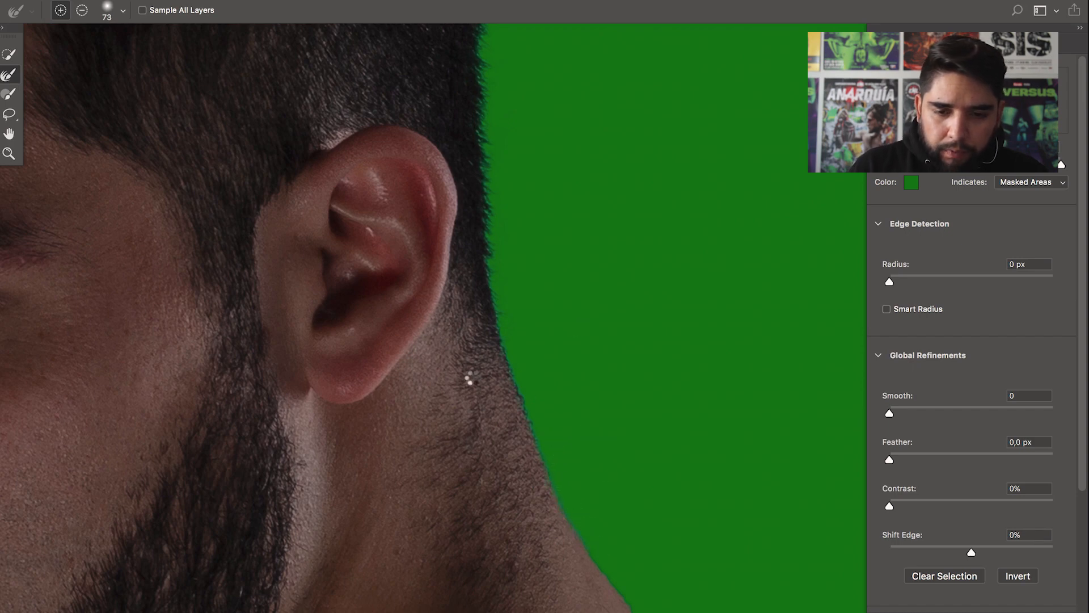
# Brush over the far eyebrow and eyelashes at the face's outline with the Refine Edge Brush
pyautogui.moveTo(289, 304); pyautogui.dragTo(628, 205)
pyautogui.moveTo(318, 286); pyautogui.dragTo(588, 391)
pyautogui.press('super+plus')
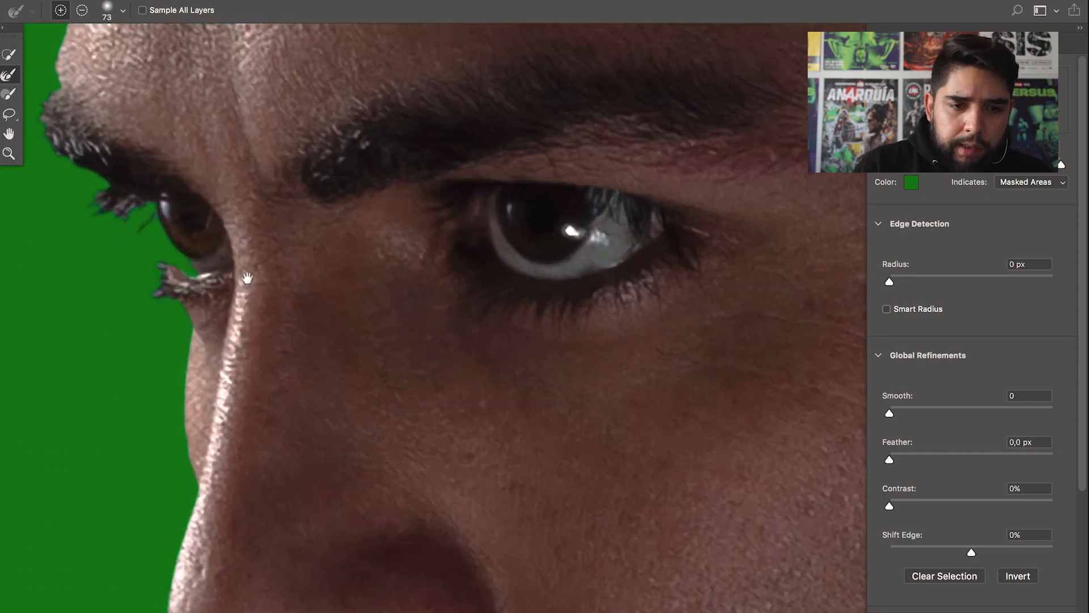
pyautogui.moveTo(226, 267); pyautogui.dragTo(384, 357)
pyautogui.moveTo(199, 217)
pyautogui.mouseDown()
pyautogui.moveTo(206, 137)
pyautogui.moveTo(187, 201)
pyautogui.moveTo(198, 227)
pyautogui.moveTo(211, 184)
pyautogui.moveTo(186, 232)
pyautogui.moveTo(296, 327)
pyautogui.moveTo(297, 301)
pyautogui.moveTo(290, 320)
pyautogui.moveTo(305, 304)
pyautogui.moveTo(316, 380)
pyautogui.moveTo(336, 379)
pyautogui.moveTo(301, 338)
pyautogui.moveTo(306, 366)
pyautogui.moveTo(378, 428)
pyautogui.moveTo(365, 345)
pyautogui.moveTo(340, 310)
pyautogui.moveTo(391, 168)
pyautogui.mouseUp()
pyautogui.moveTo(364, 258); pyautogui.dragTo(325, 165)
pyautogui.moveTo(340, 287); pyautogui.dragTo(294, 155)
# Refine the outline of the moustache and beard down to the chin with the Refine Edge Brush
pyautogui.press('super+minus')
pyautogui.moveTo(400, 263); pyautogui.dragTo(342, 273)
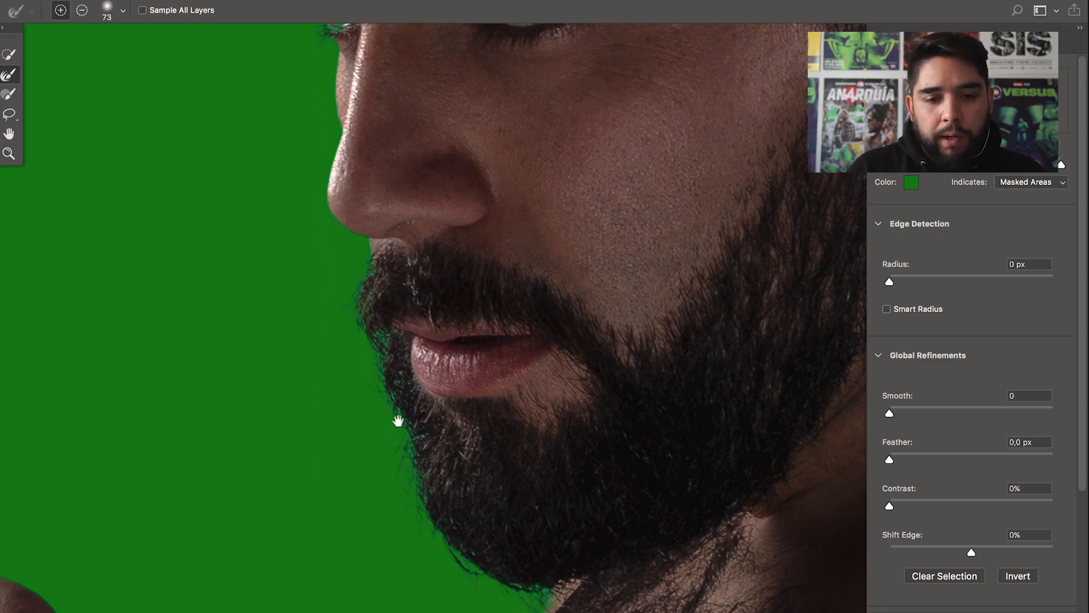
pyautogui.moveTo(398, 427); pyautogui.dragTo(403, 369)
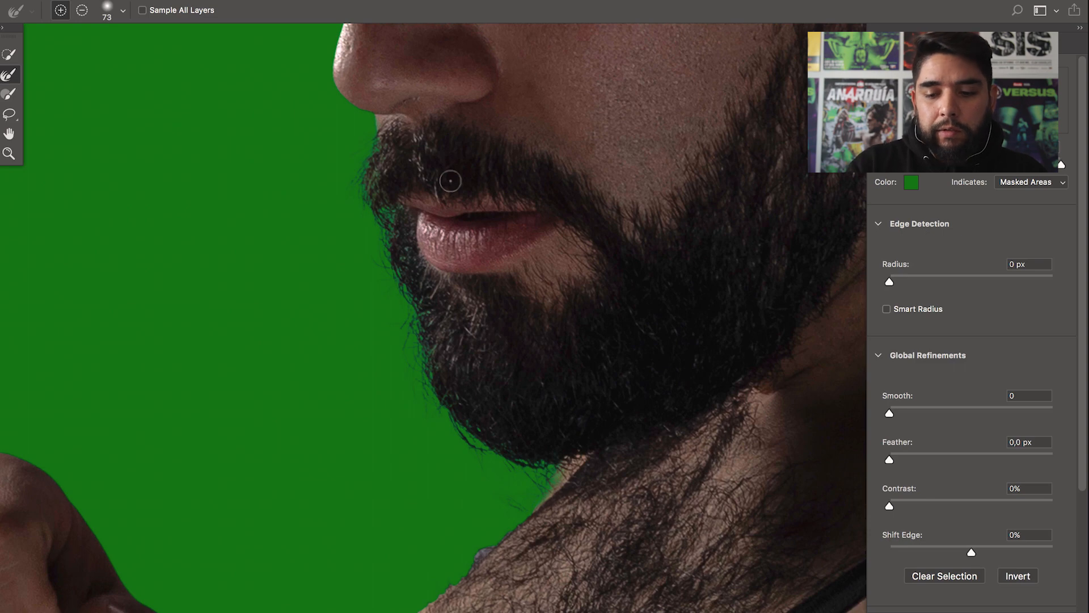
# Refine the hairy chest edge below the chin, reducing the Refine Edge Brush to 53 for the lower part
pyautogui.press('super+plus')
pyautogui.moveTo(497, 451); pyautogui.dragTo(554, 160)
pyautogui.moveTo(575, 293)
pyautogui.mouseDown()
pyautogui.moveTo(639, 163)
pyautogui.moveTo(659, 80)
pyautogui.mouseUp()
pyautogui.moveTo(511, 309)
pyautogui.mouseDown()
pyautogui.moveTo(501, 319)
pyautogui.moveTo(564, 248)
pyautogui.moveTo(425, 395)
pyautogui.moveTo(195, 595)
pyautogui.moveTo(513, 304)
pyautogui.mouseUp()
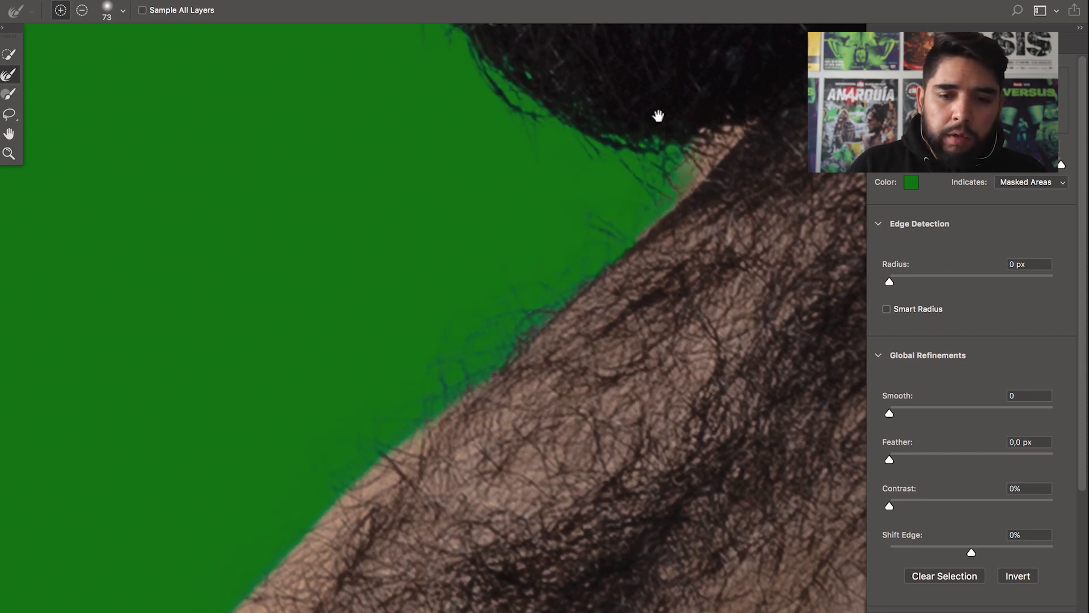
pyautogui.moveTo(397, 384); pyautogui.dragTo(567, 185)
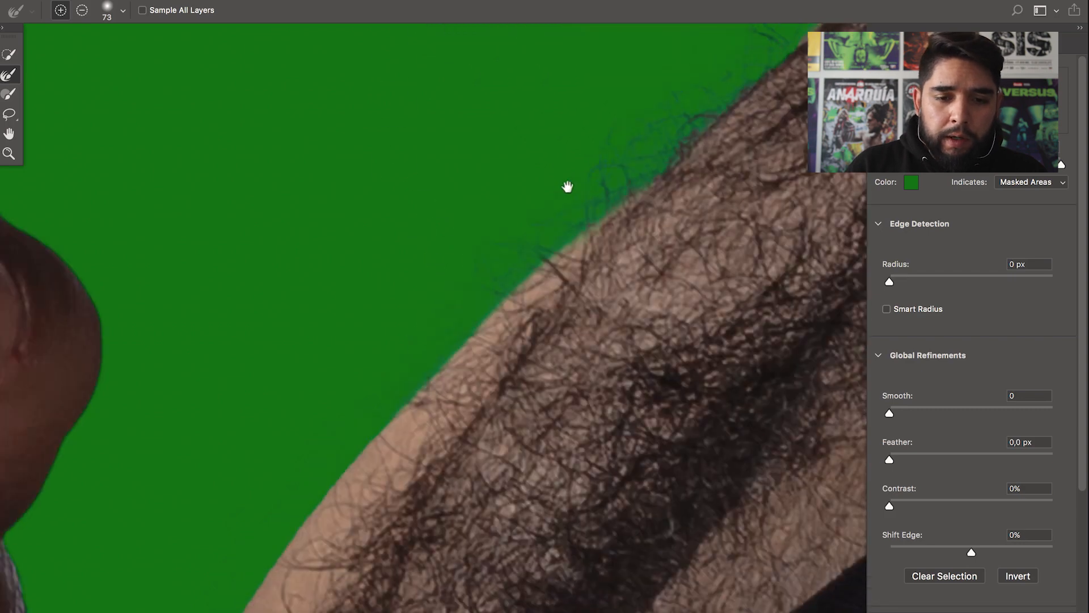
pyautogui.press('[')
pyautogui.press('[')
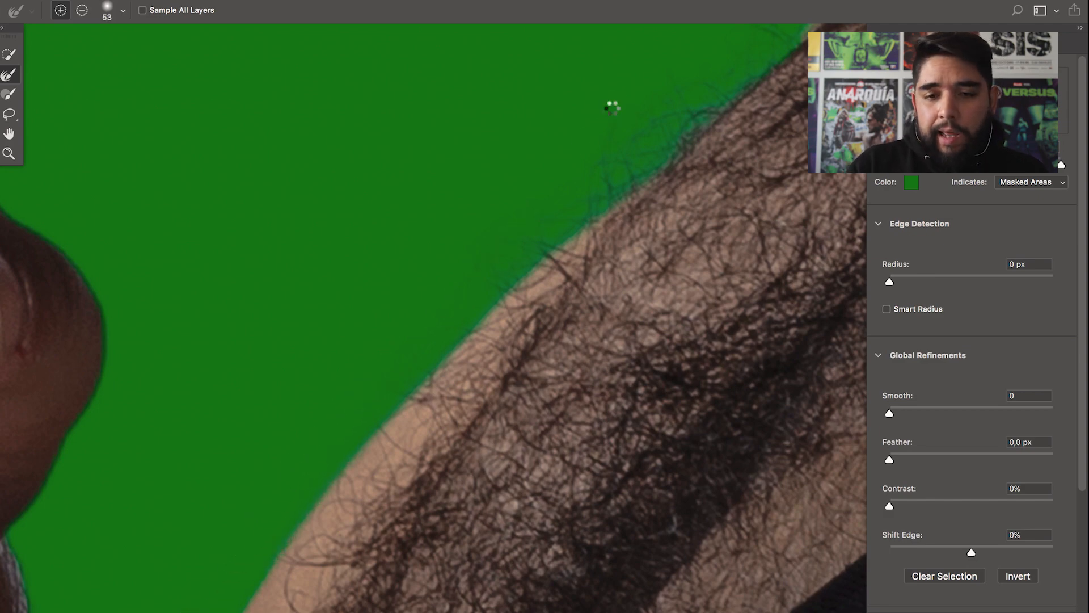
# Check the refined chest, beard and face outline and apply the Select and Mask refinements to the layer mask
pyautogui.press('super+minus')
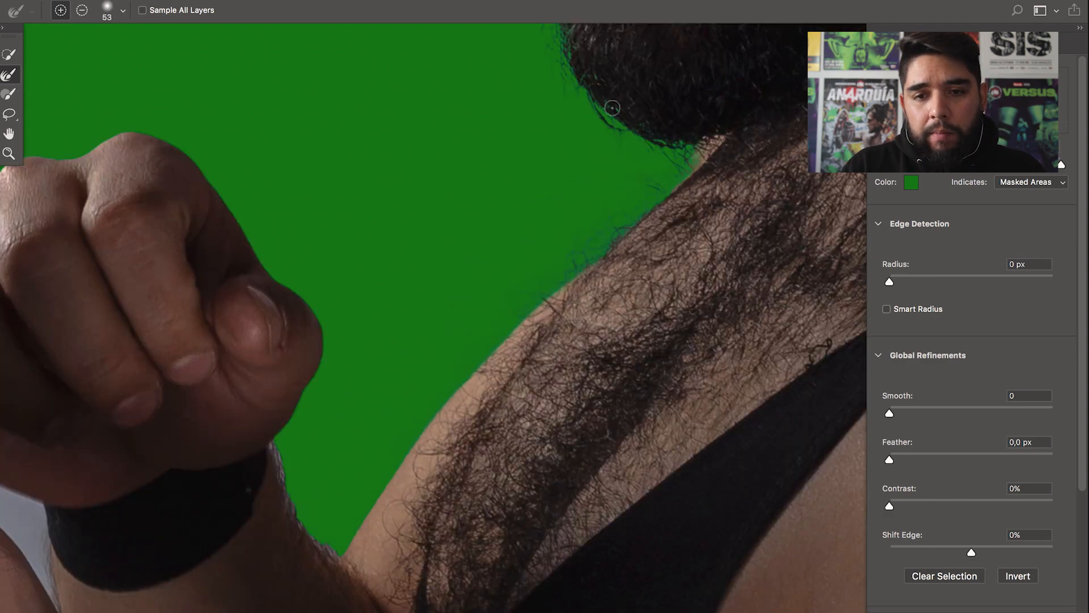
pyautogui.press('super+minus')
pyautogui.moveTo(652, 262); pyautogui.dragTo(554, 350)
pyautogui.moveTo(615, 188); pyautogui.dragTo(707, 455)
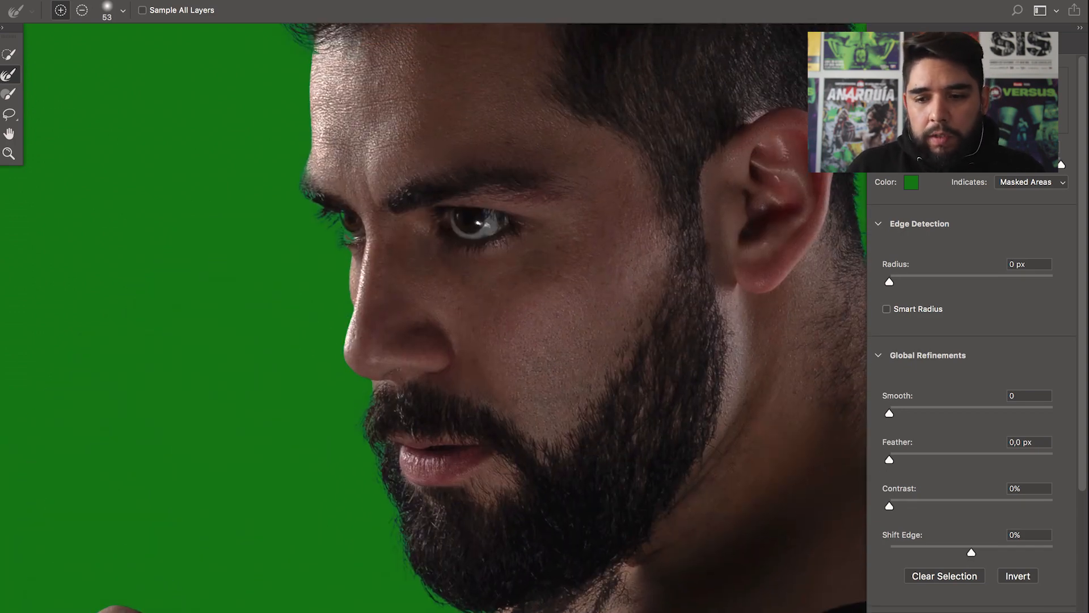
pyautogui.press('Return')
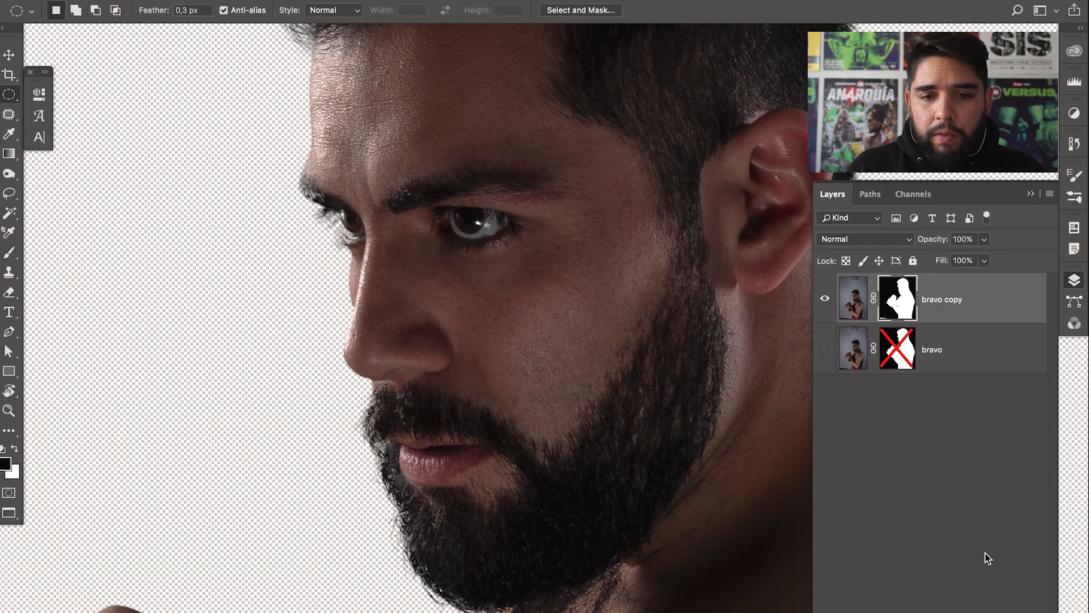
# Add a red Solid Color fill layer with the colour #bc1818 and place it beneath the bravo copy layer
pyautogui.moveTo(518, 346); pyautogui.dragTo(427, 491)
pyautogui.moveTo(664, 451); pyautogui.dragTo(605, 482)
pyautogui.click(961, 610)
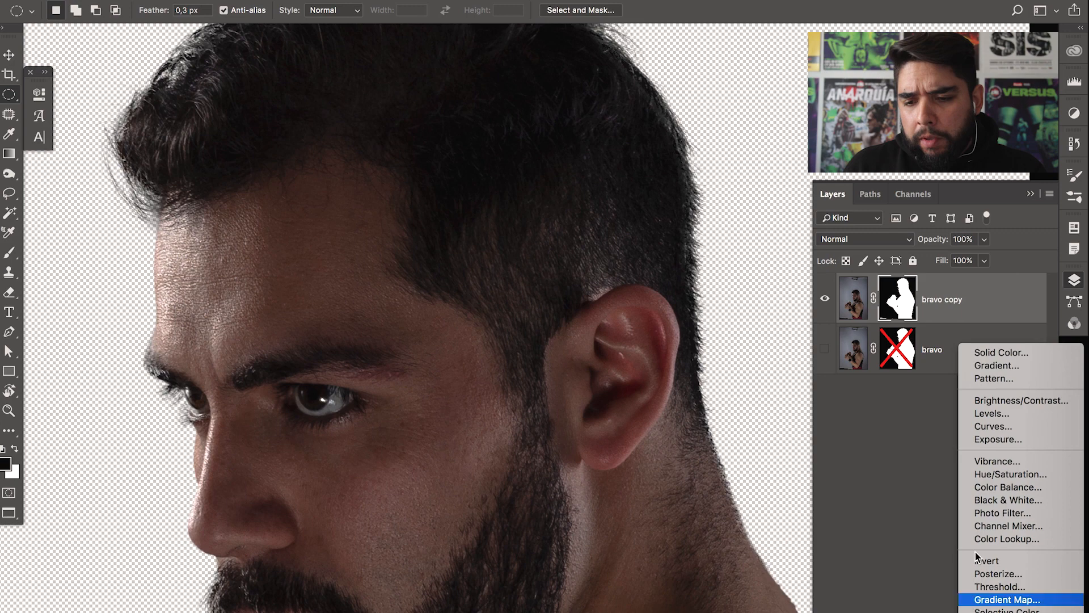
pyautogui.click(999, 355)
pyautogui.click(858, 110)
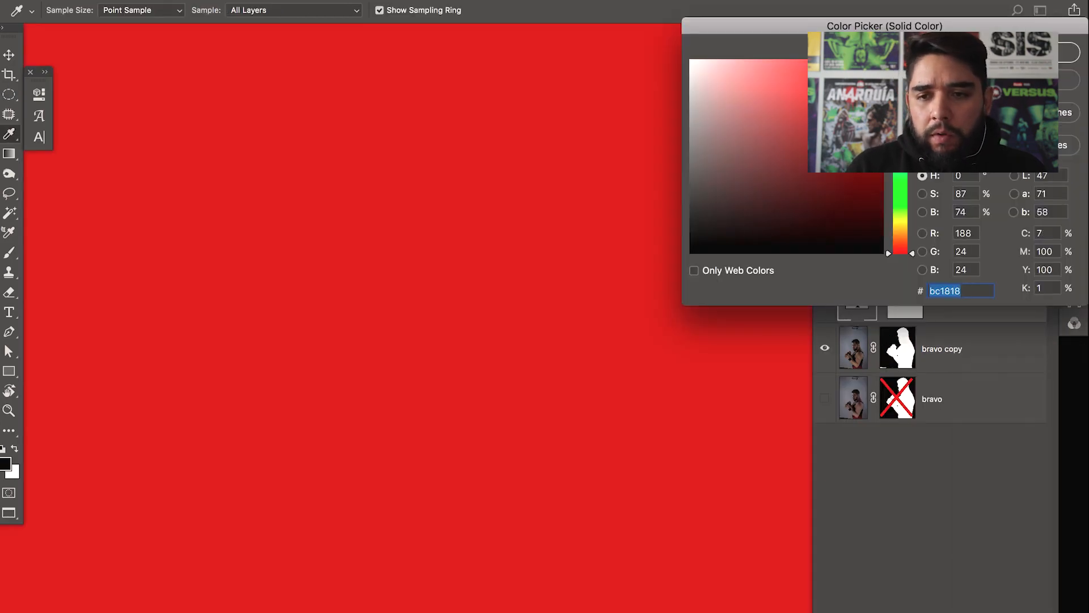
pyautogui.press('Return')
pyautogui.moveTo(1010, 295); pyautogui.dragTo(1011, 363)
# Restore the far eye's eyeball by painting white on the bravo copy layer mask with a 25 px Brush
pyautogui.hscroll(-5, 567, 295)
pyautogui.press('z')
pyautogui.moveTo(347, 264); pyautogui.dragTo(390, 264)
pyautogui.moveTo(428, 307); pyautogui.dragTo(403, 285)
pyautogui.press('b')
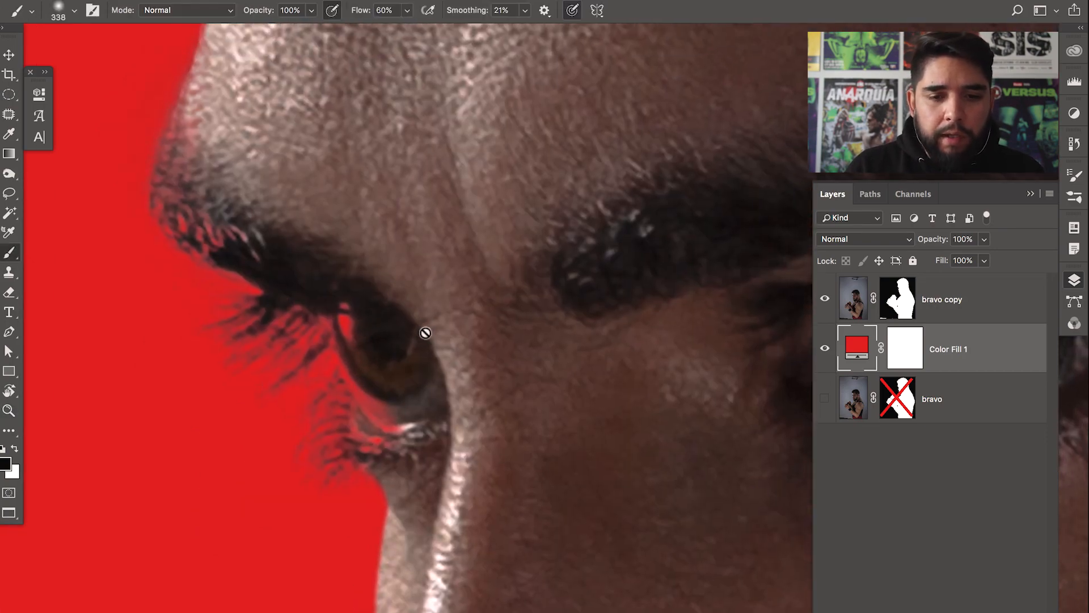
pyautogui.click(926, 304)
pyautogui.moveTo(513, 249); pyautogui.dragTo(393, 264)
pyautogui.moveTo(494, 236); pyautogui.dragTo(397, 248)
pyautogui.press('x')
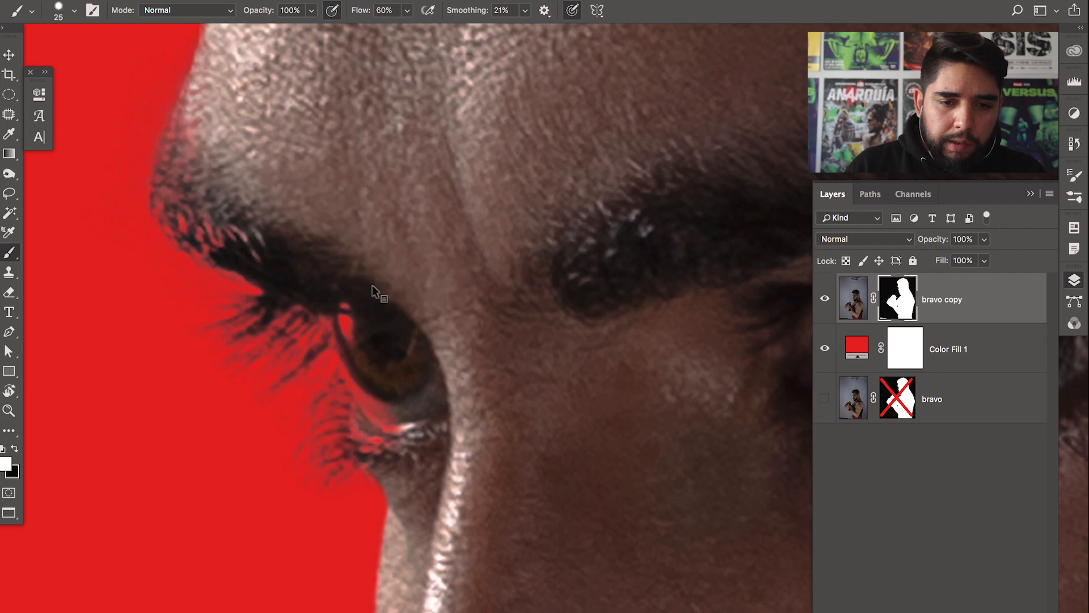
pyautogui.moveTo(355, 314)
pyautogui.mouseDown()
pyautogui.moveTo(392, 415)
pyautogui.moveTo(384, 393)
pyautogui.moveTo(440, 447)
pyautogui.mouseUp()
pyautogui.moveTo(379, 424); pyautogui.dragTo(337, 320)
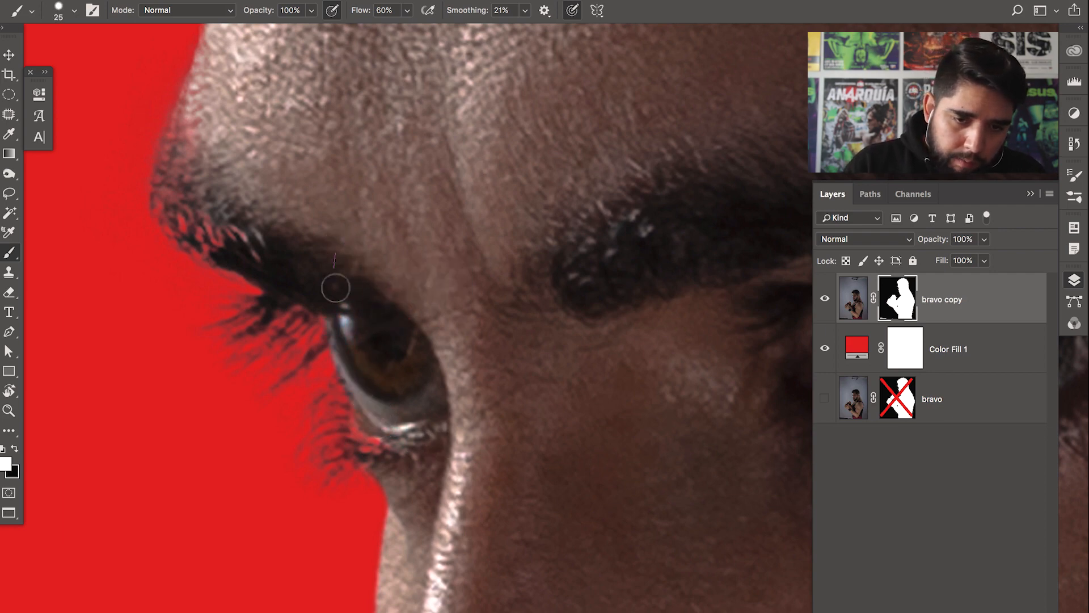
# Touch up the far eye's edge and lid on the mask with white and hide the spill beside it with black
pyautogui.moveTo(320, 306); pyautogui.dragTo(412, 443)
pyautogui.moveTo(315, 251); pyautogui.dragTo(315, 248)
pyautogui.press('x')
pyautogui.moveTo(335, 348); pyautogui.dragTo(323, 364)
# Fill the see-through gaps in the far eyebrow by painting white on the mask with a 26 px Brush
pyautogui.press('super+minus')
pyautogui.moveTo(339, 264)
pyautogui.mouseDown()
pyautogui.moveTo(402, 391)
pyautogui.moveTo(420, 393)
pyautogui.mouseUp()
pyautogui.press('x')
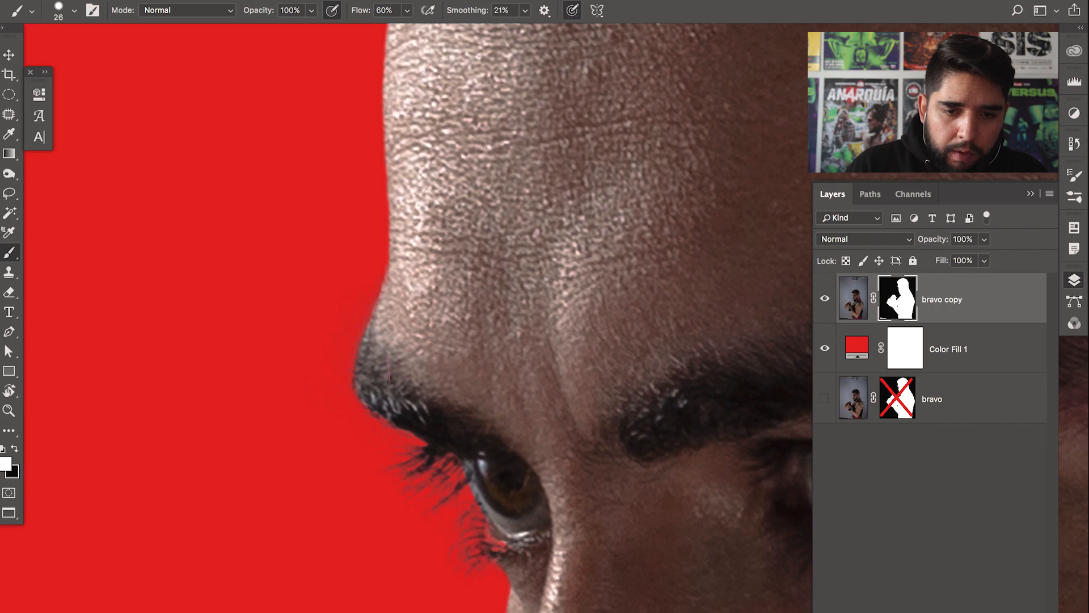
pyautogui.moveTo(422, 334); pyautogui.dragTo(396, 425)
# Restore the see-through areas inside the front hair by painting white on the mask with a 47 px Brush
pyautogui.moveTo(369, 227); pyautogui.dragTo(382, 294)
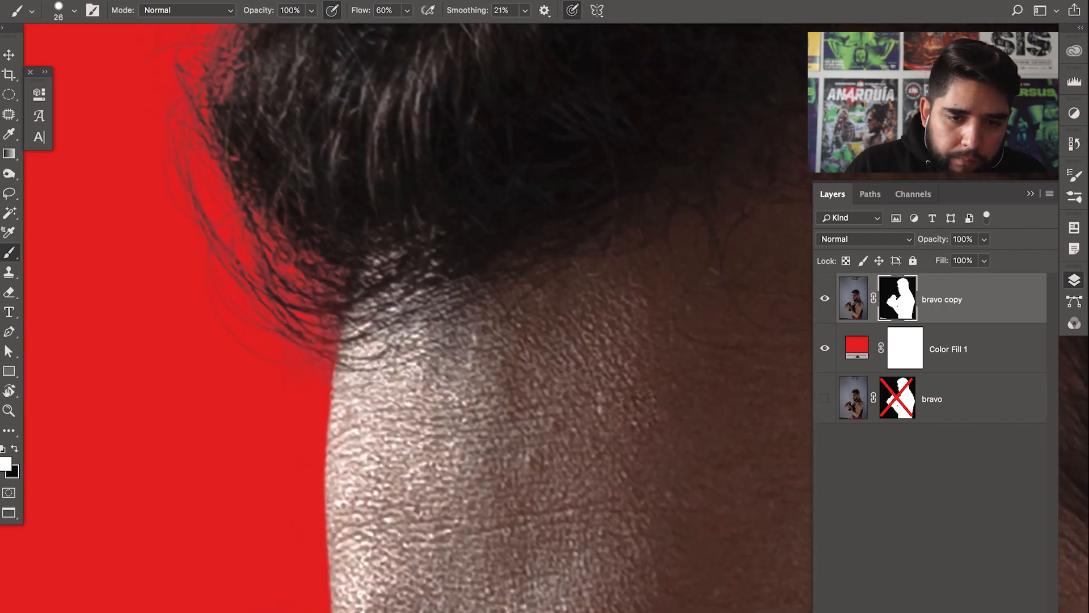
pyautogui.moveTo(397, 85); pyautogui.dragTo(199, 428)
pyautogui.moveTo(653, 142); pyautogui.dragTo(389, 352)
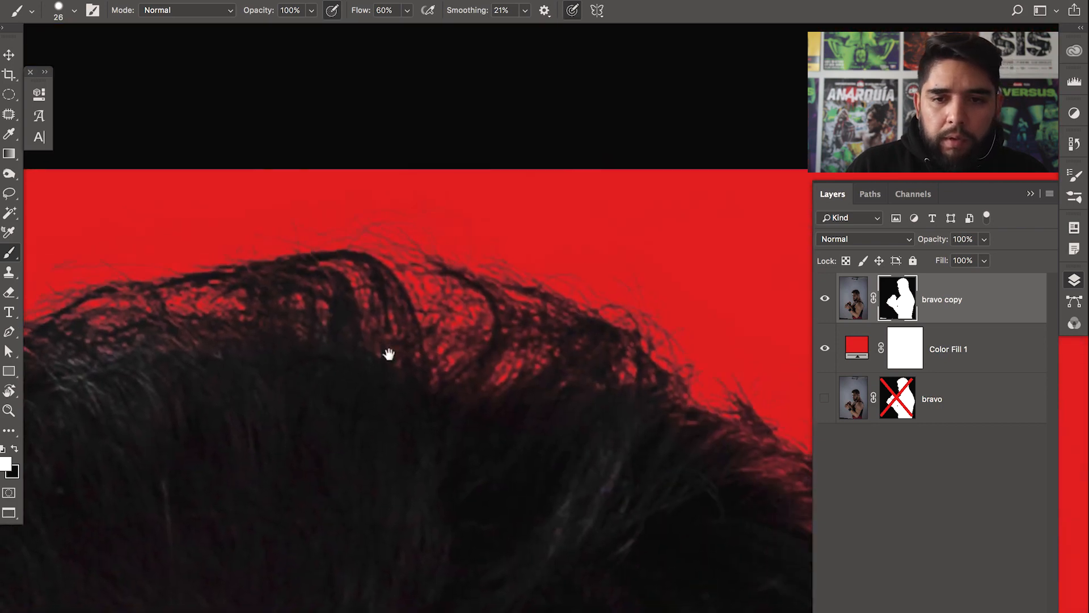
pyautogui.moveTo(170, 510); pyautogui.dragTo(443, 338)
pyautogui.moveTo(246, 414); pyautogui.dragTo(510, 282)
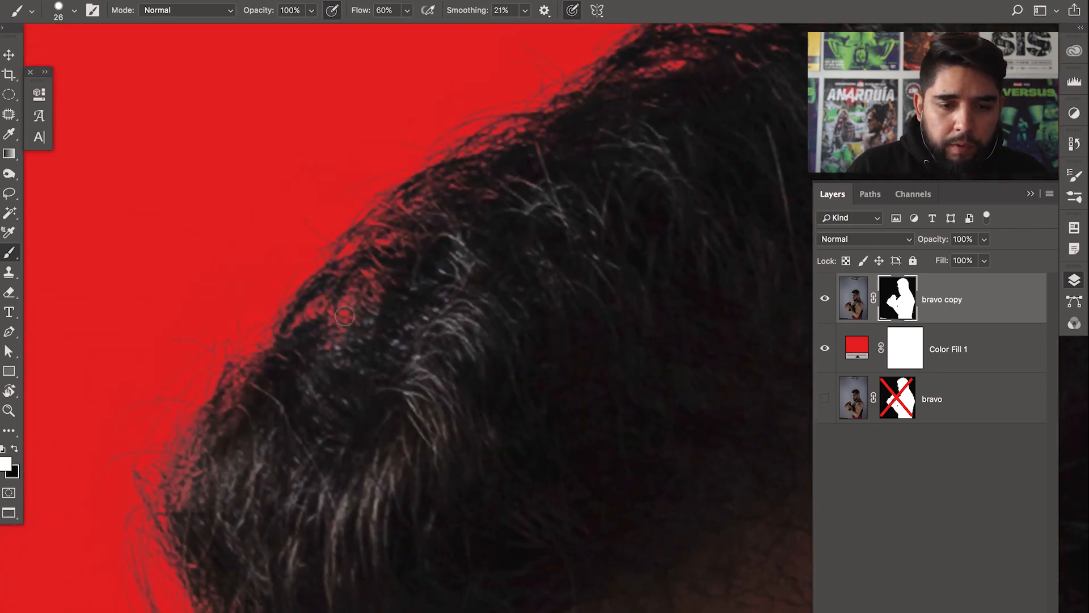
pyautogui.press('c')
pyautogui.press('b')
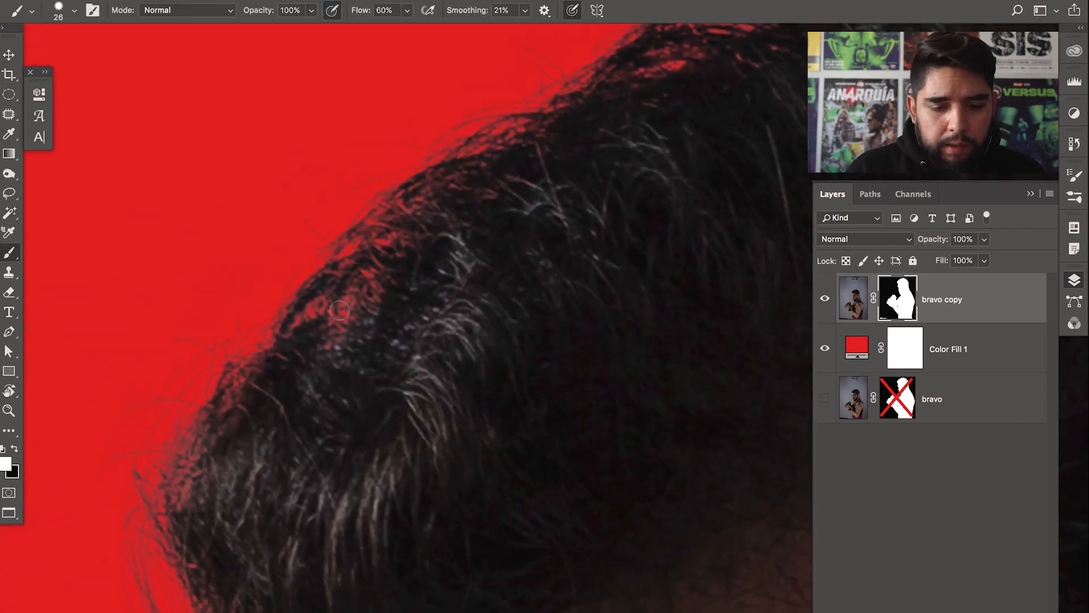
pyautogui.keyDown('ctrl'); pyautogui.keyDown('alt'); pyautogui.moveTo(341, 313); pyautogui.dragTo(355, 309); pyautogui.keyUp('alt'); pyautogui.keyUp('ctrl')
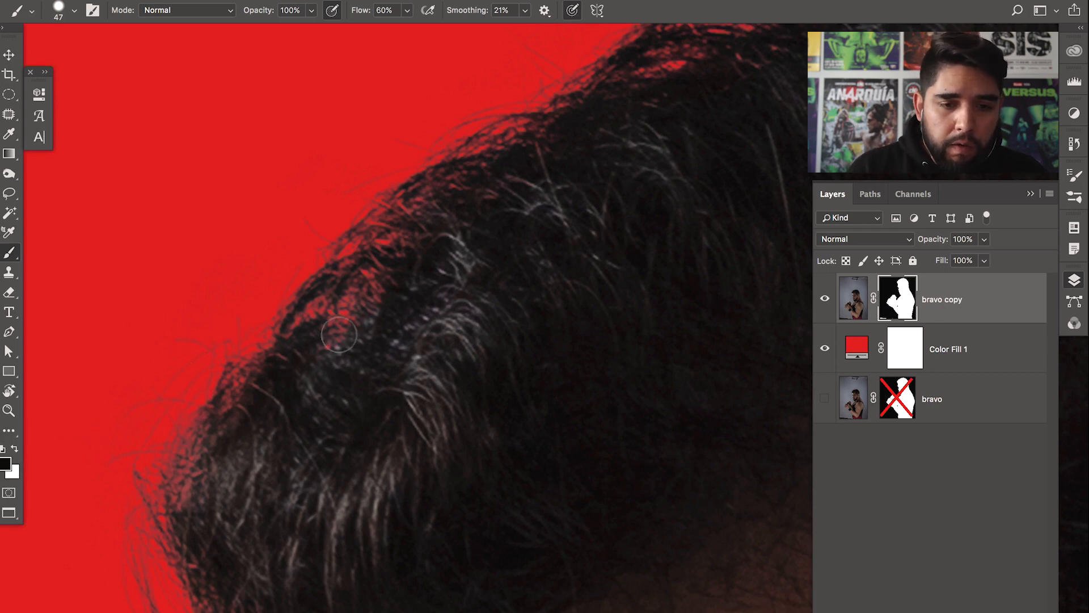
pyautogui.moveTo(338, 335); pyautogui.dragTo(378, 271)
pyautogui.hotkey('ctrl', 'z')
pyautogui.press('x')
pyautogui.moveTo(344, 322)
pyautogui.mouseDown()
pyautogui.moveTo(341, 313)
pyautogui.moveTo(306, 338)
pyautogui.moveTo(425, 230)
pyautogui.moveTo(358, 311)
pyautogui.moveTo(276, 297)
pyautogui.moveTo(391, 323)
pyautogui.moveTo(457, 420)
pyautogui.moveTo(415, 420)
pyautogui.moveTo(434, 248)
pyautogui.moveTo(424, 338)
pyautogui.moveTo(386, 314)
pyautogui.moveTo(282, 328)
pyautogui.moveTo(414, 504)
pyautogui.moveTo(542, 409)
pyautogui.moveTo(552, 182)
pyautogui.moveTo(523, 177)
pyautogui.mouseUp()
# Try painting white along the mask edge between neck and shoulder with a 19 px Brush
pyautogui.press('r')
pyautogui.press('b')
pyautogui.moveTo(389, 290); pyautogui.dragTo(397, 290)
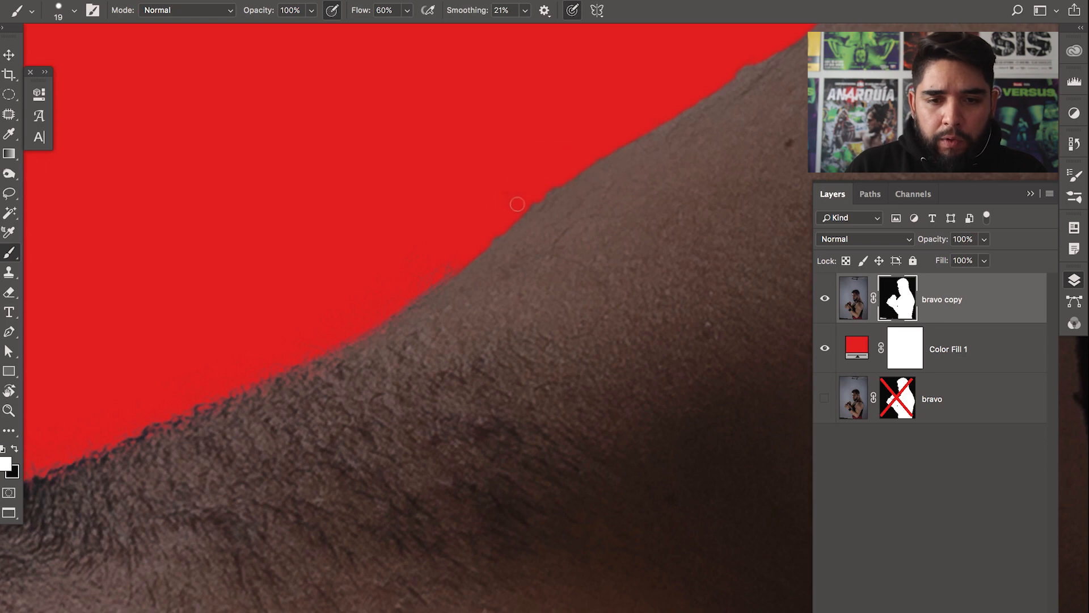
pyautogui.moveTo(457, 250)
pyautogui.mouseDown()
pyautogui.moveTo(593, 150)
pyautogui.moveTo(419, 289)
pyautogui.moveTo(333, 331)
pyautogui.mouseUp()
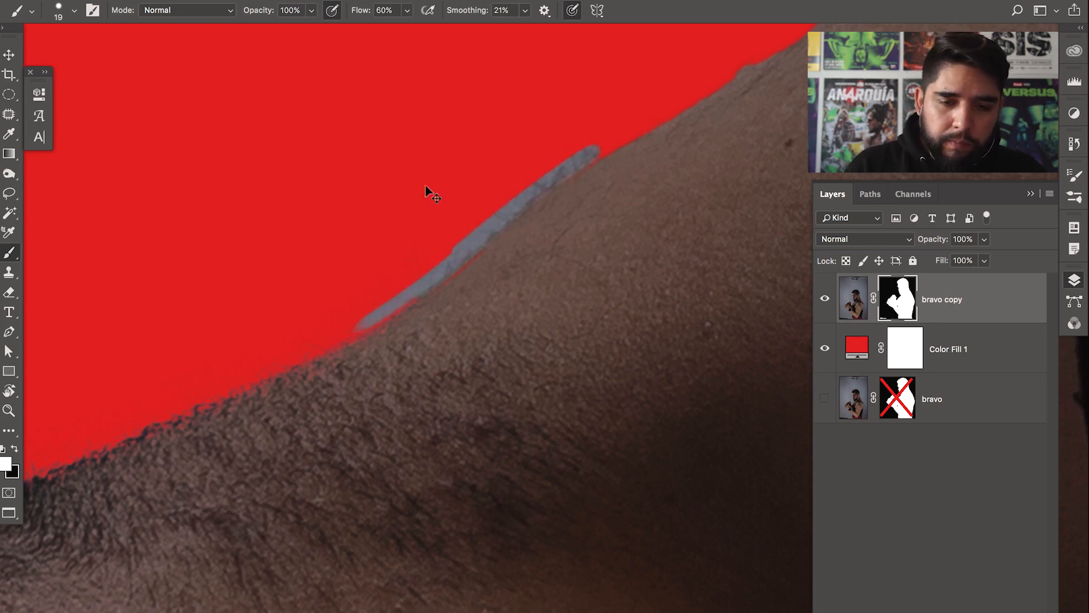
pyautogui.moveTo(396, 297)
pyautogui.mouseDown()
pyautogui.moveTo(306, 357)
pyautogui.moveTo(414, 285)
pyautogui.mouseUp()
# Set the Brush flow to 84% and size to 27 px, and clean the lower neck edge with black on the mask
pyautogui.moveTo(572, 297); pyautogui.dragTo(700, 284)
pyautogui.moveTo(655, 315)
pyautogui.mouseDown()
pyautogui.moveTo(552, 314)
pyautogui.moveTo(641, 286)
pyautogui.mouseUp()
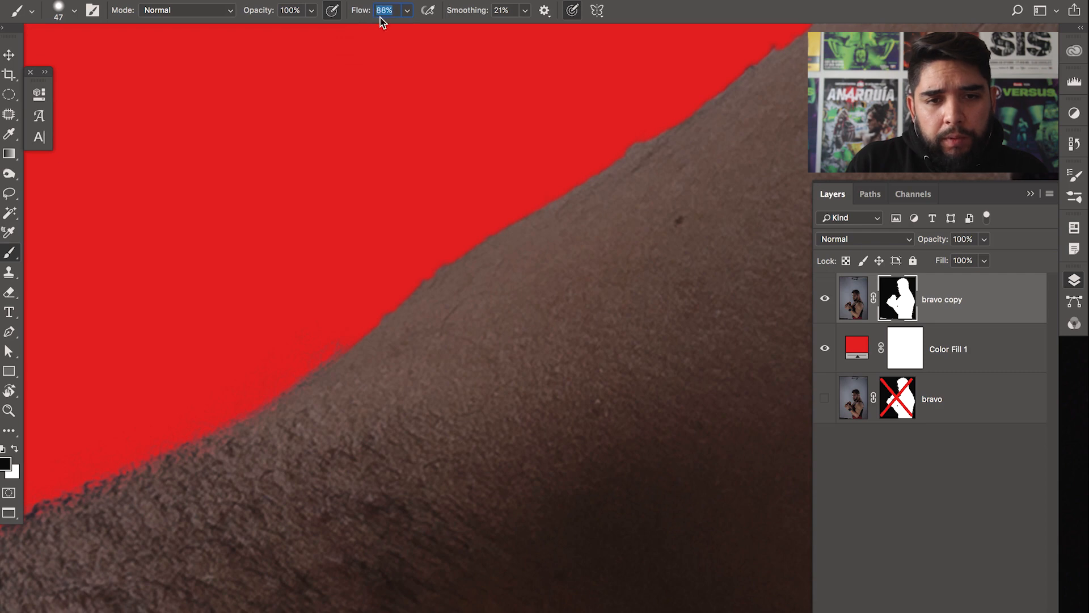
pyautogui.moveTo(379, 19); pyautogui.dragTo(377, 19)
pyautogui.moveTo(643, 287); pyautogui.dragTo(623, 397)
pyautogui.moveTo(623, 299)
pyautogui.mouseDown()
pyautogui.moveTo(621, 267)
pyautogui.moveTo(627, 290)
pyautogui.mouseUp()
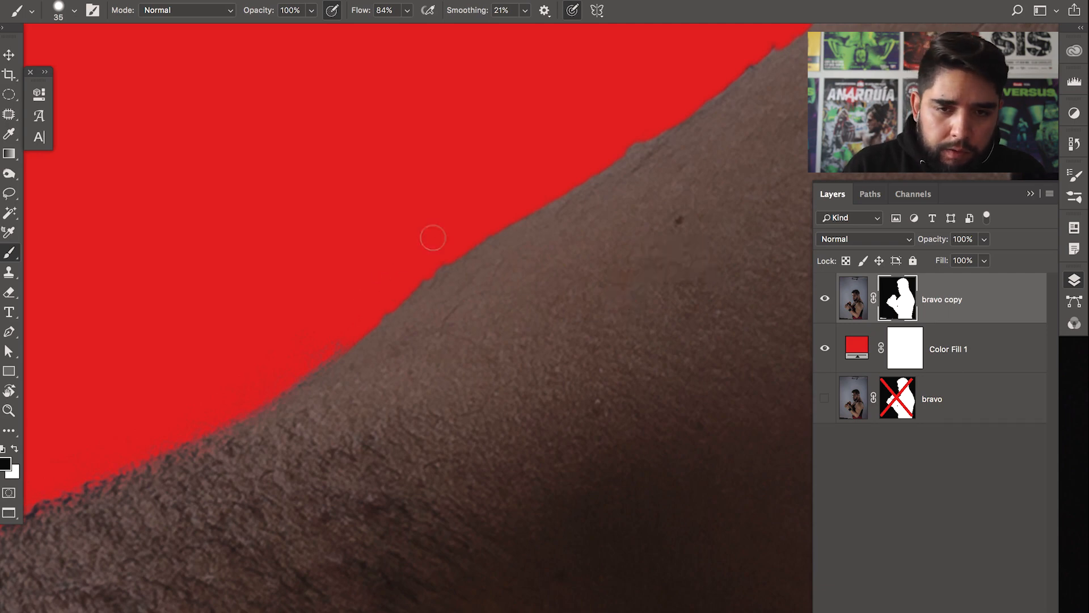
pyautogui.hscroll(1, 369, 272)
pyautogui.moveTo(325, 336); pyautogui.dragTo(323, 336)
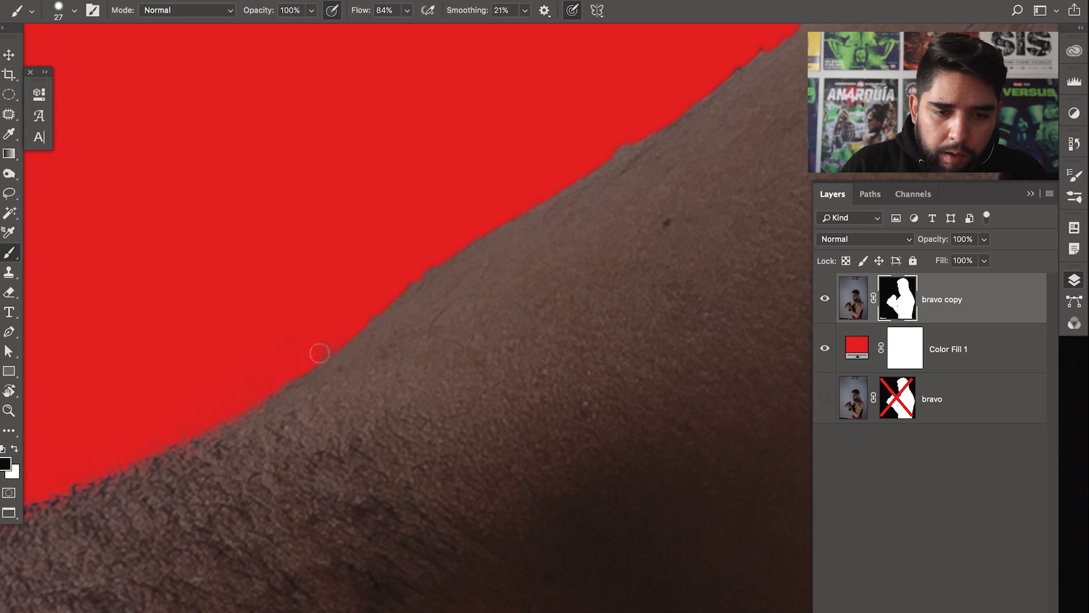
# Paint black on the mask along the shoulder outline up to the black strap to remove the background fringe
pyautogui.moveTo(576, 176); pyautogui.dragTo(652, 138)
pyautogui.moveTo(716, 72); pyautogui.dragTo(407, 296)
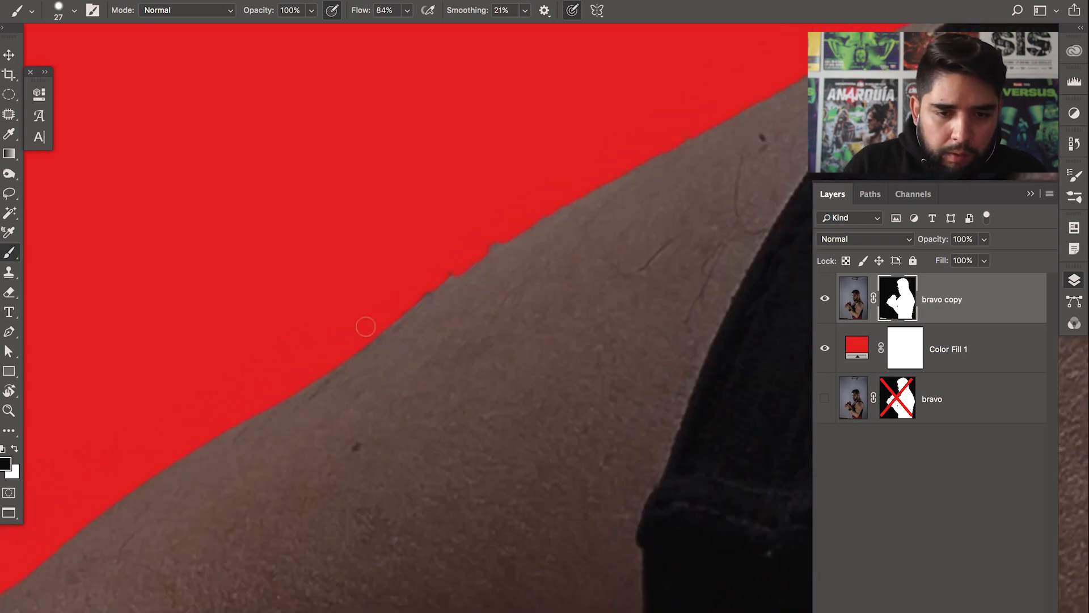
pyautogui.moveTo(620, 166); pyautogui.dragTo(567, 188)
pyautogui.moveTo(730, 108); pyautogui.dragTo(532, 201)
pyautogui.moveTo(594, 174); pyautogui.dragTo(705, 123)
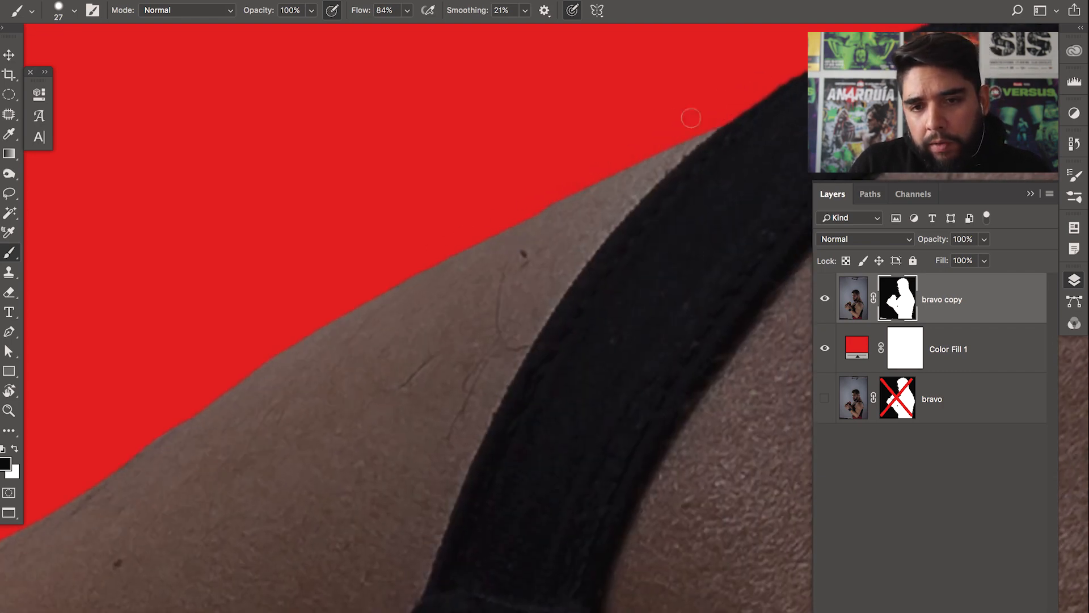
pyautogui.moveTo(425, 281)
pyautogui.mouseDown()
pyautogui.moveTo(542, 162)
pyautogui.moveTo(464, 227)
pyautogui.mouseUp()
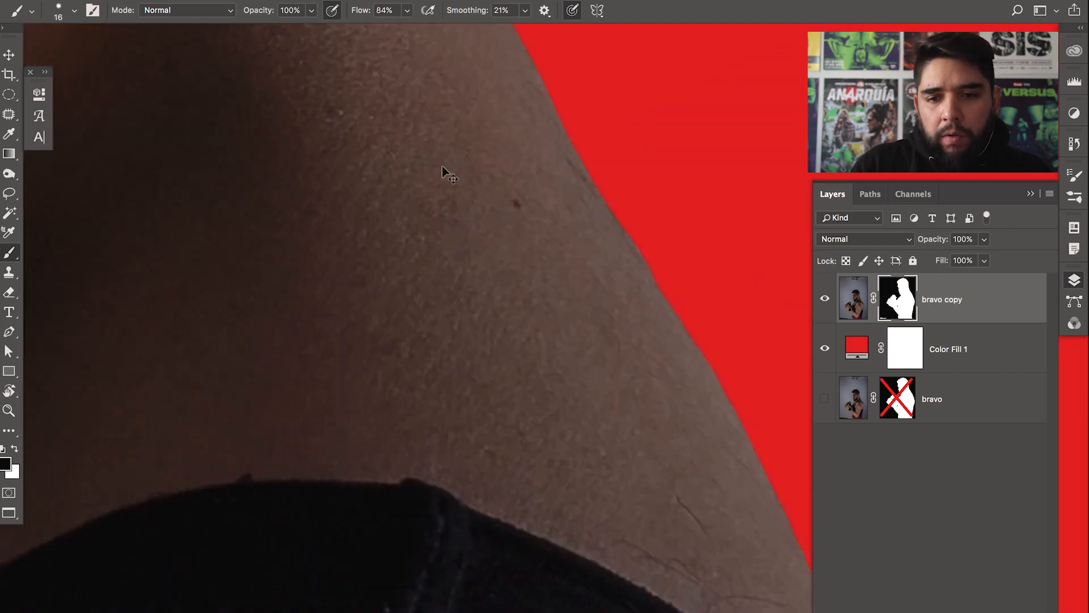
# Display the bravo copy mask on its own and smooth the shoulder outline with a 35 px black Brush
pyautogui.keyDown('alt'); pyautogui.click(897, 298); pyautogui.keyUp('alt')
pyautogui.press('z')
pyautogui.moveTo(676, 309); pyautogui.dragTo(590, 374)
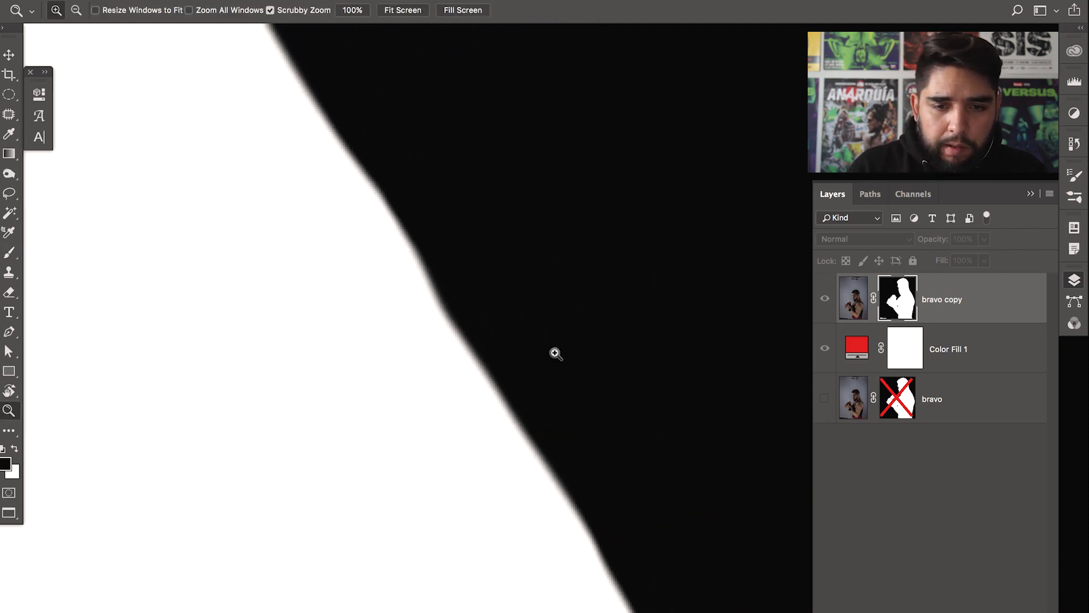
pyautogui.press('b')
pyautogui.moveTo(403, 311); pyautogui.dragTo(436, 311)
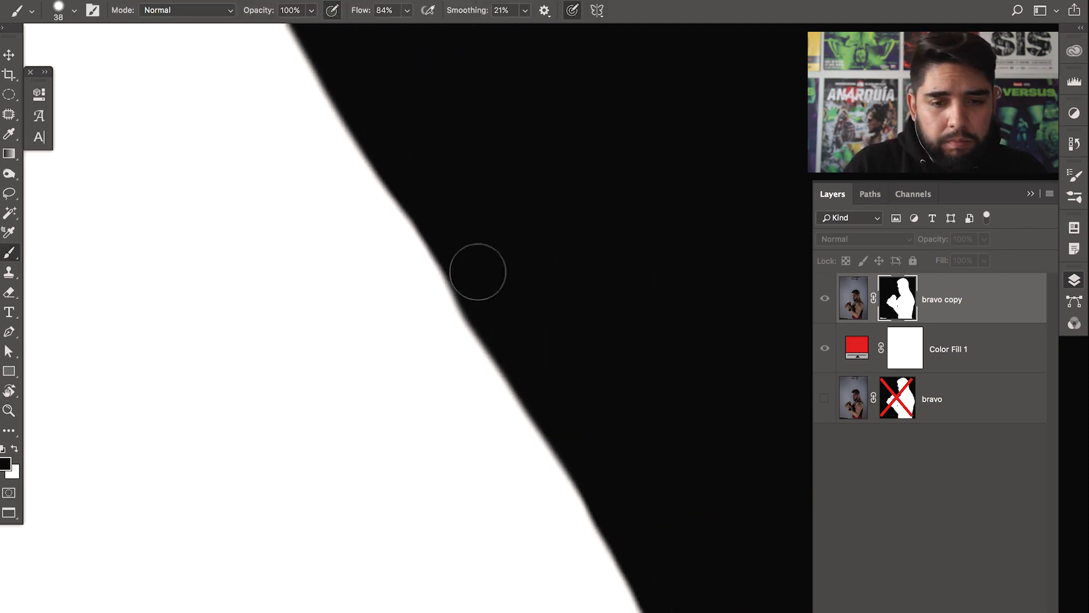
pyautogui.moveTo(350, 309)
pyautogui.mouseDown()
pyautogui.moveTo(367, 569)
pyautogui.moveTo(374, 316)
pyautogui.mouseUp()
pyautogui.moveTo(387, 354); pyautogui.dragTo(378, 361)
pyautogui.moveTo(489, 334); pyautogui.dragTo(421, 260)
pyautogui.moveTo(334, 96)
pyautogui.mouseDown()
pyautogui.moveTo(513, 401)
pyautogui.moveTo(615, 498)
pyautogui.mouseUp()
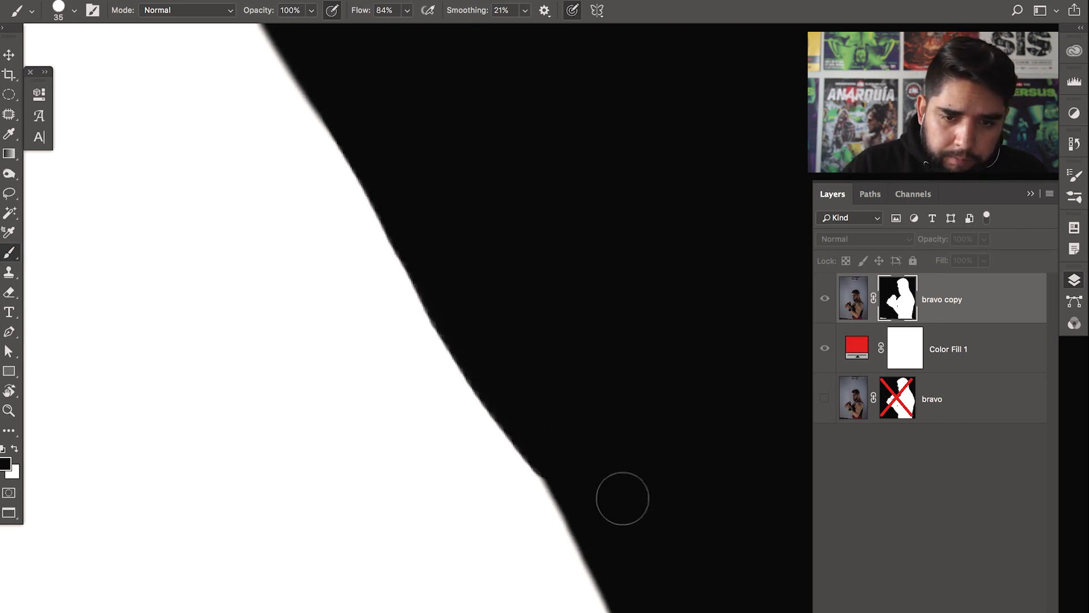
pyautogui.scroll(-4, 509, 393)
pyautogui.hscroll(3, 510, 393)
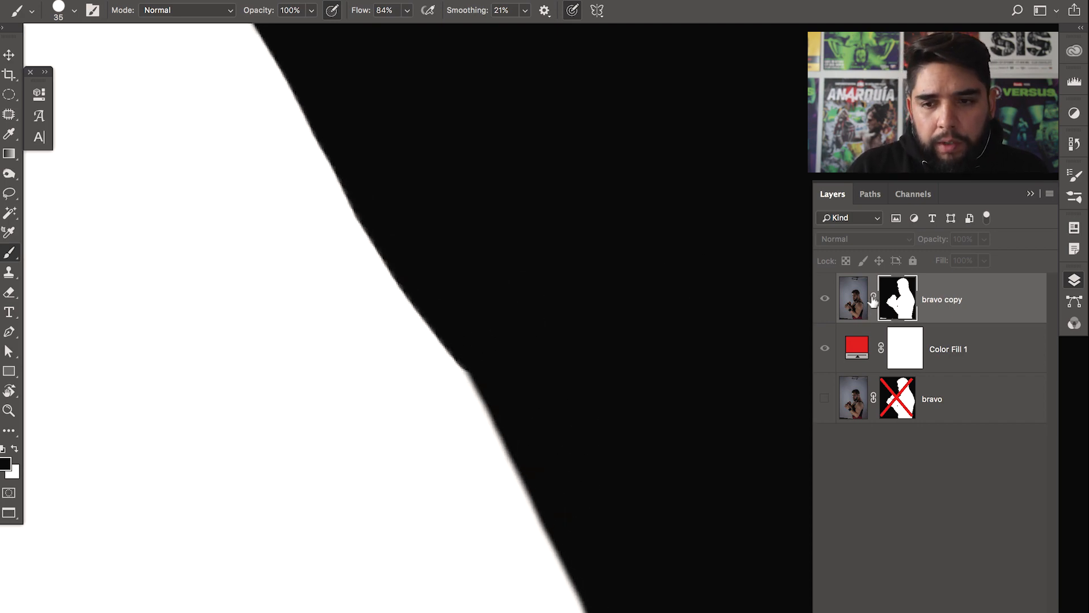
# Return to the image view and check the shoulder, face and hair outlines against the red background
pyautogui.keyDown('alt'); pyautogui.click(902, 292); pyautogui.keyUp('alt')
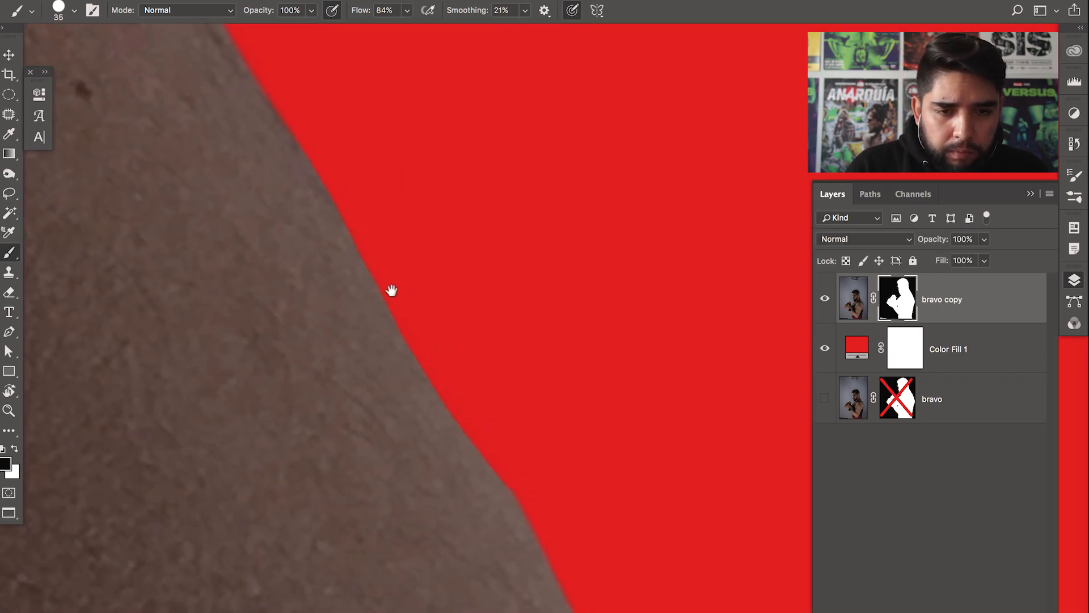
pyautogui.press('z')
pyautogui.click(397, 338)
pyautogui.keyDown('alt'); pyautogui.click(421, 344); pyautogui.keyUp('alt')
pyautogui.keyDown('alt'); pyautogui.click(428, 348); pyautogui.keyUp('alt')
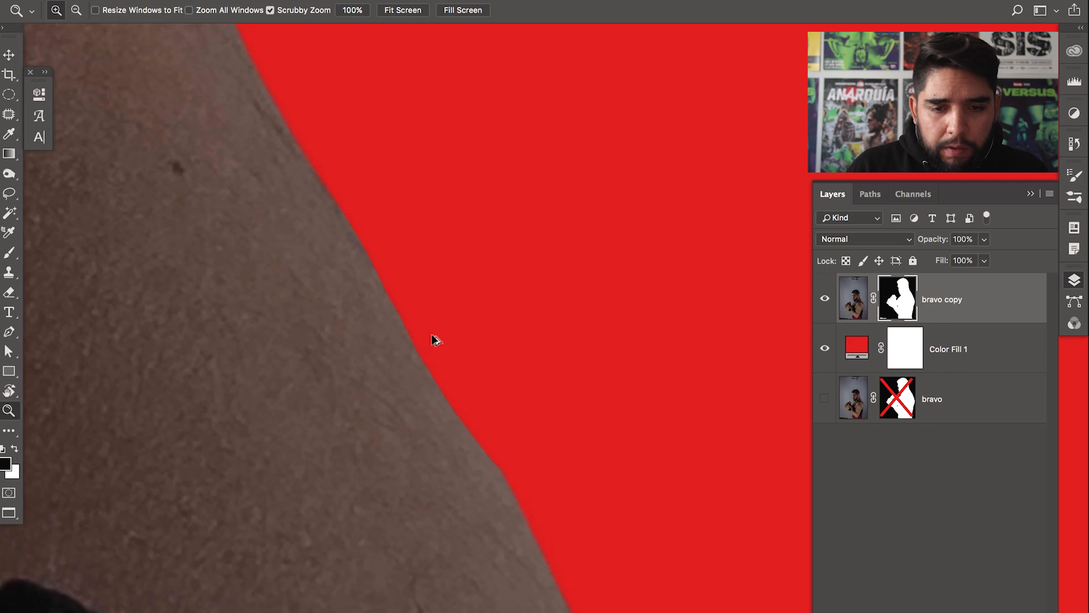
pyautogui.press('super+minus')
pyautogui.press('super+minus')
pyautogui.press('super+minus')
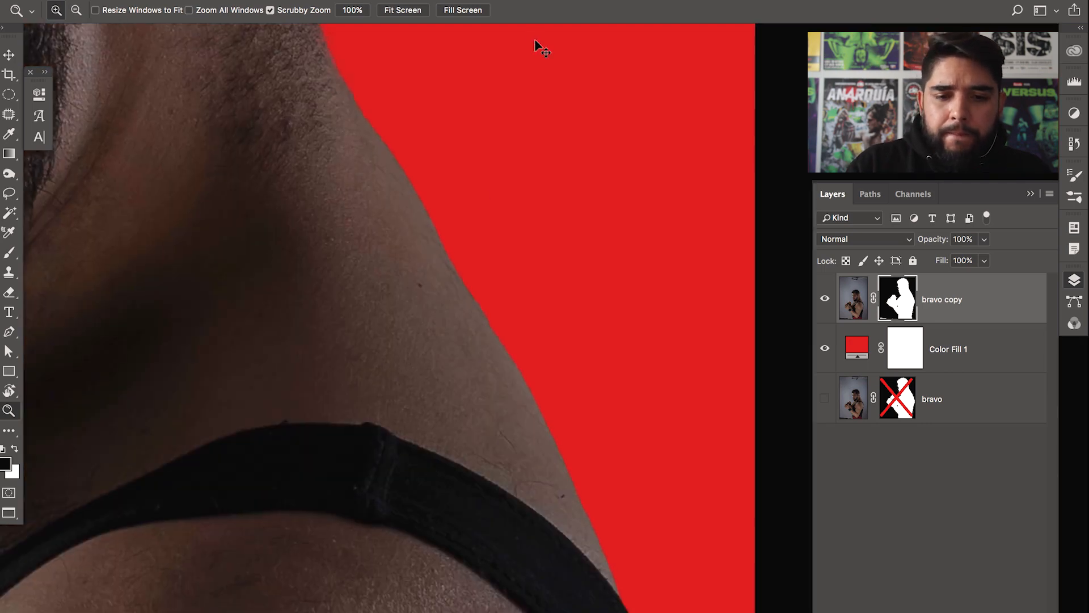
pyautogui.moveTo(218, 102); pyautogui.dragTo(512, 329)
pyautogui.moveTo(344, 267); pyautogui.dragTo(532, 335)
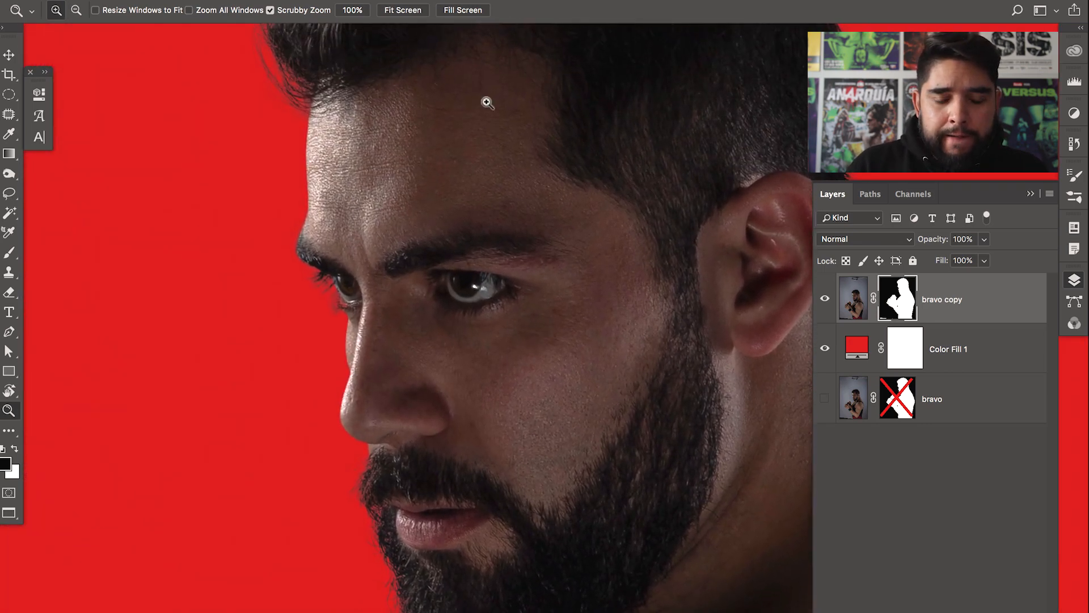
pyautogui.scroll(6, 523, 304)
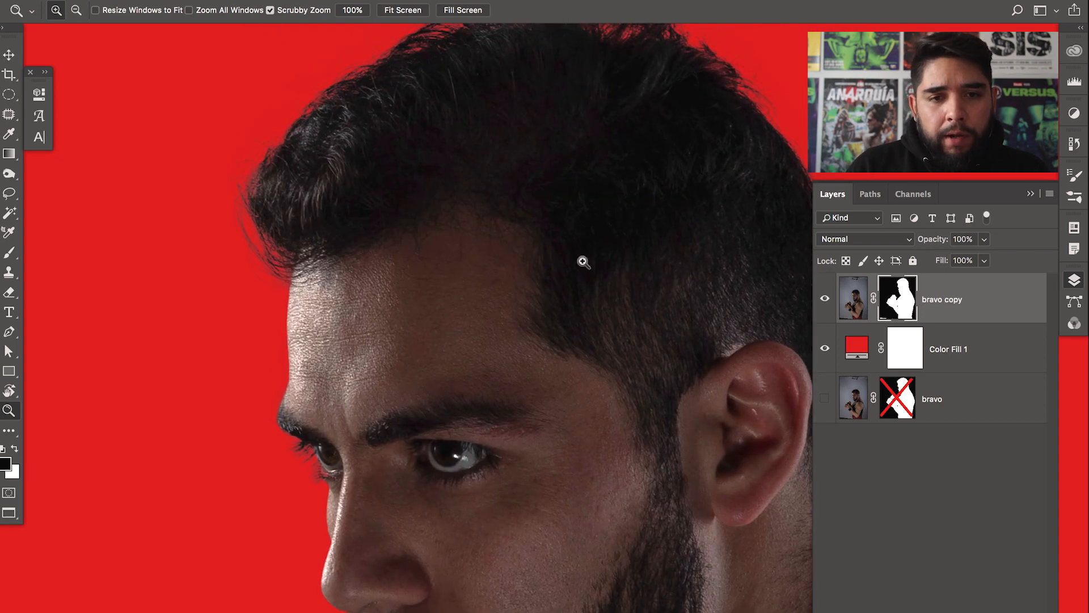
# Change the colour of the Color Fill 1 layer to black, #000000
pyautogui.doubleClick(857, 351)
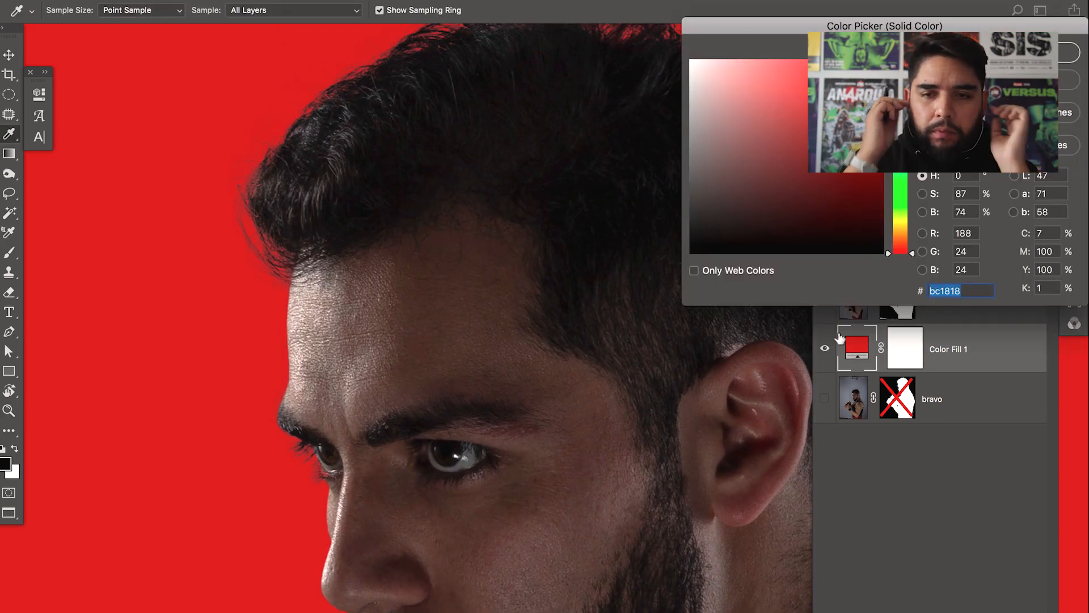
pyautogui.moveTo(716, 230); pyautogui.dragTo(627, 321)
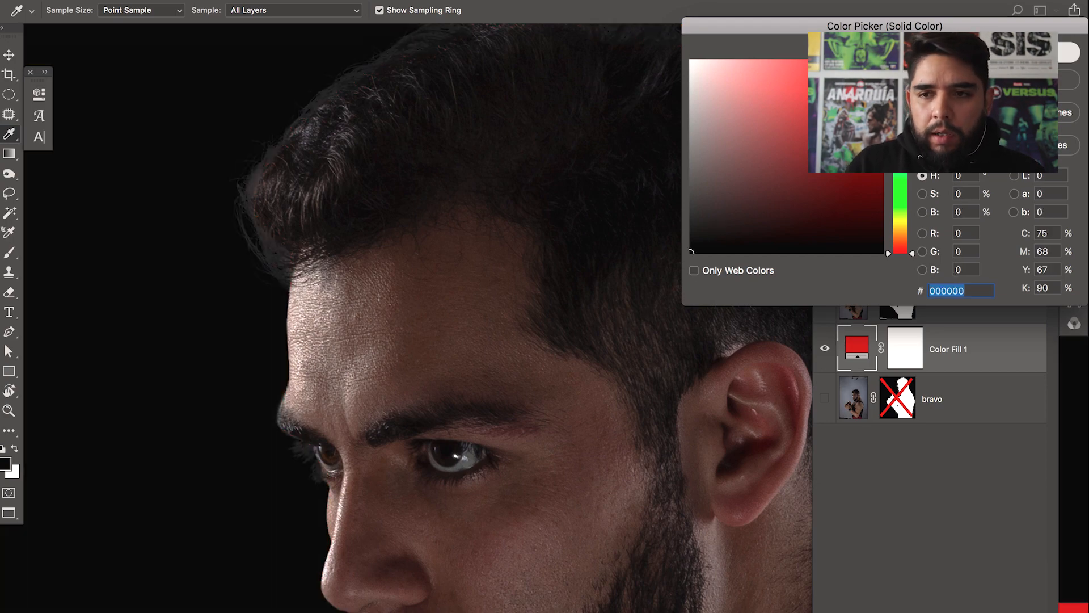
pyautogui.press('Return')
# Examine the hair edges along the top and front of the head against the black background
pyautogui.moveTo(263, 210); pyautogui.dragTo(365, 307)
pyautogui.moveTo(672, 256); pyautogui.dragTo(145, 312)
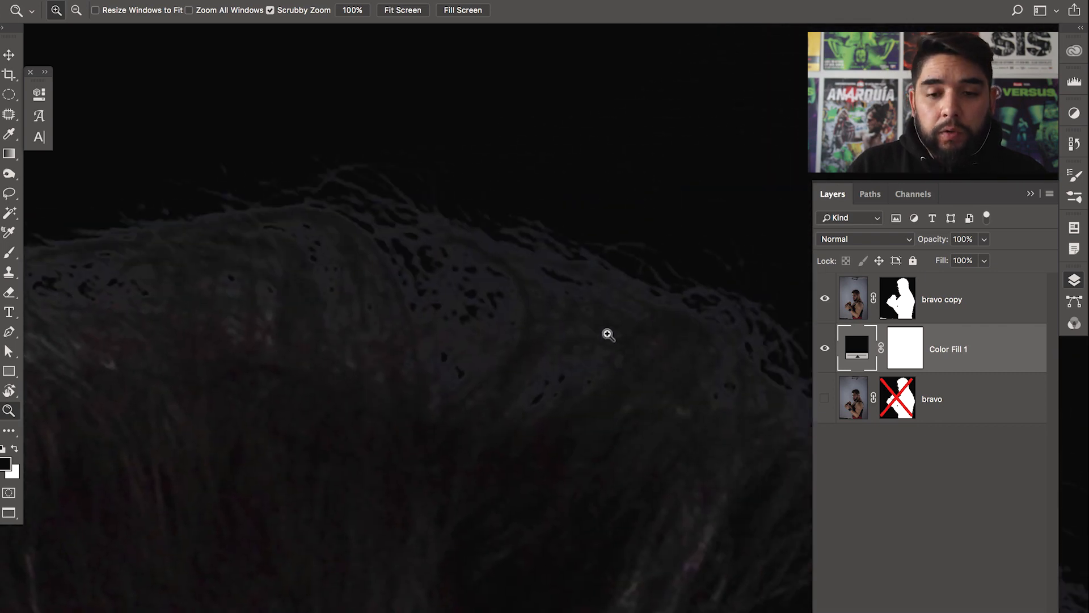
pyautogui.keyDown('alt'); pyautogui.click(630, 362); pyautogui.keyUp('alt')
pyautogui.moveTo(674, 397); pyautogui.dragTo(567, 295)
pyautogui.keyDown('alt'); pyautogui.click(644, 302); pyautogui.keyUp('alt')
pyautogui.moveTo(663, 431); pyautogui.dragTo(581, 209)
pyautogui.moveTo(142, 287); pyautogui.dragTo(294, 302)
pyautogui.moveTo(393, 266); pyautogui.dragTo(377, 386)
pyautogui.moveTo(400, 120); pyautogui.dragTo(390, 289)
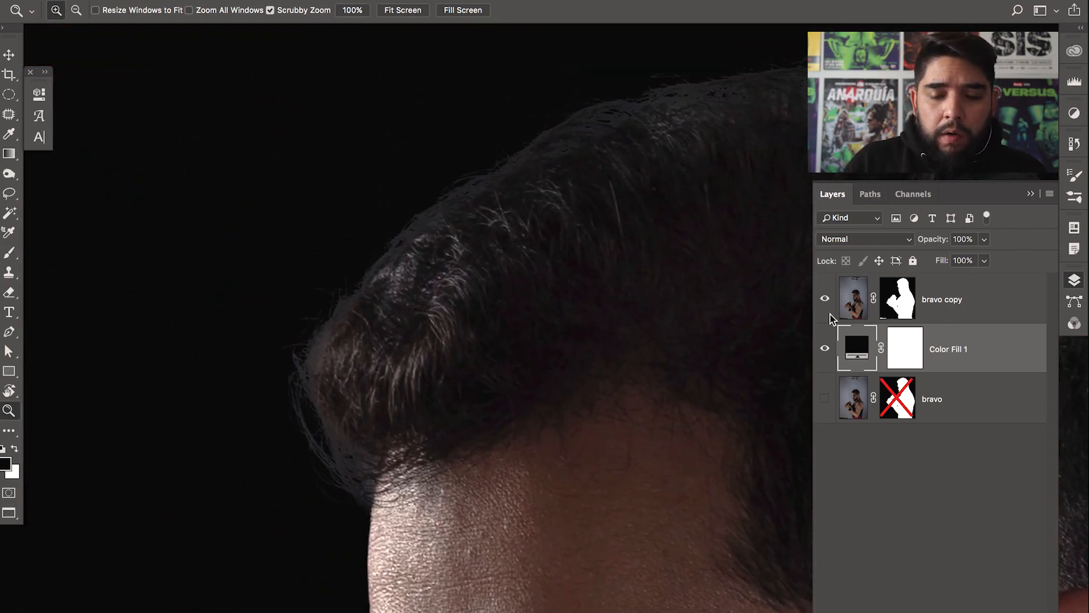
# Preview the hair against a white fill, #ffffff, and return the Color Fill 1 layer to black
pyautogui.doubleClick(861, 347)
pyautogui.moveTo(746, 116); pyautogui.dragTo(655, 40)
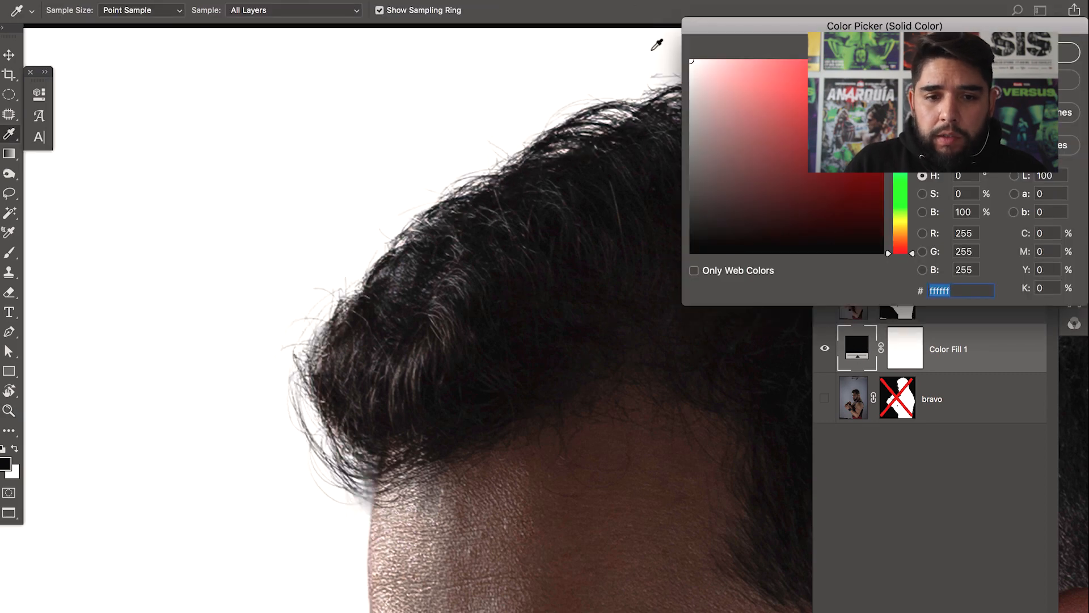
pyautogui.moveTo(750, 114)
pyautogui.mouseDown()
pyautogui.moveTo(700, 161)
pyautogui.moveTo(715, 200)
pyautogui.moveTo(704, 121)
pyautogui.moveTo(681, 275)
pyautogui.moveTo(675, 221)
pyautogui.moveTo(675, 240)
pyautogui.mouseUp()
pyautogui.press('Return')
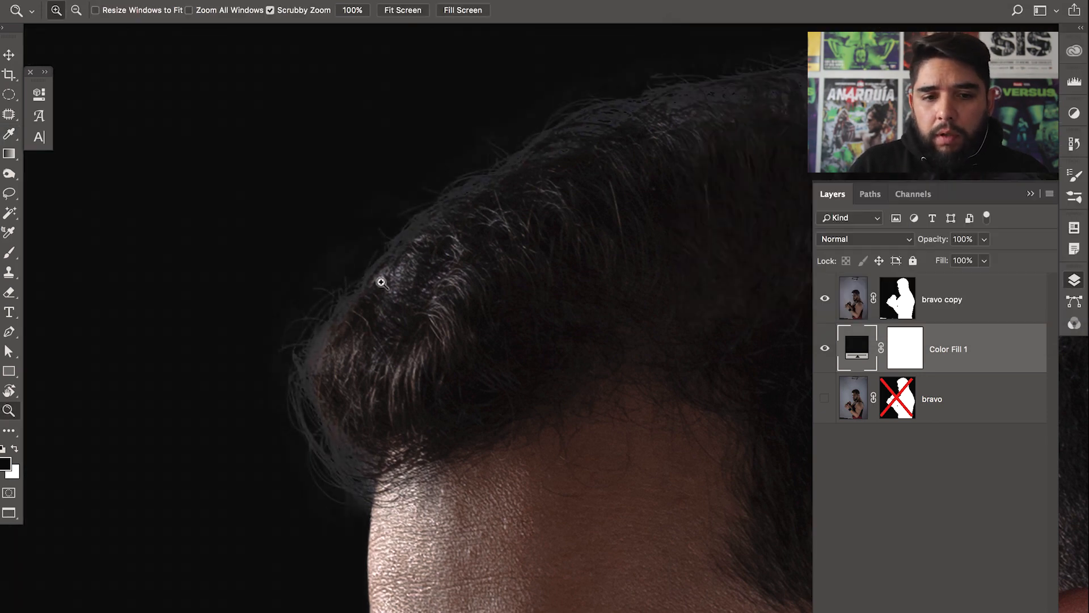
# Select the mask of the bravo copy layer and check the hair outline against the black fill
pyautogui.click(898, 306)
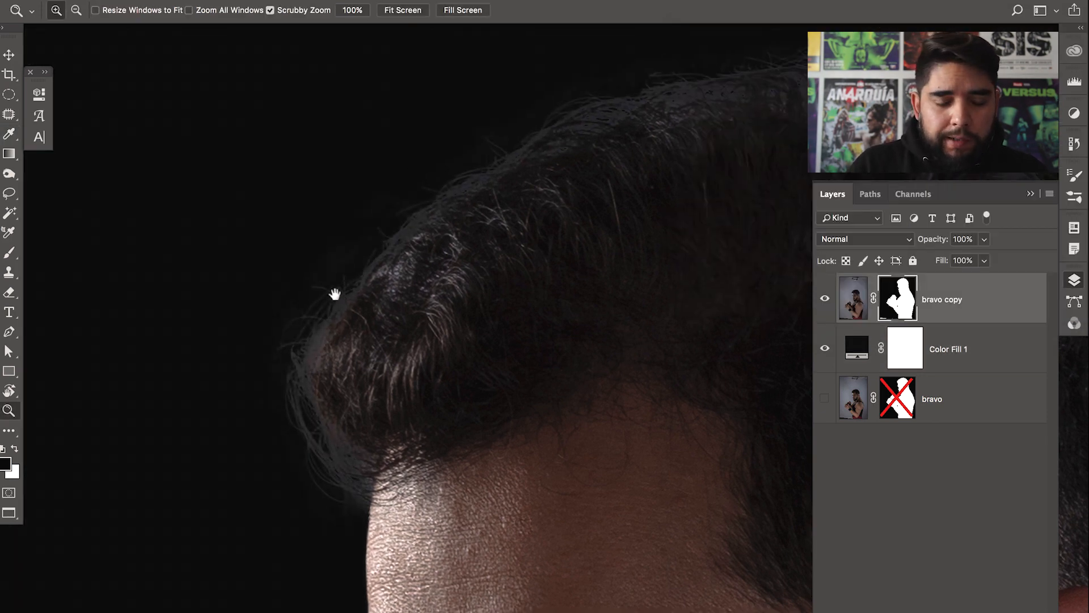
pyautogui.moveTo(335, 295); pyautogui.dragTo(310, 266)
pyautogui.moveTo(365, 379); pyautogui.dragTo(421, 297)
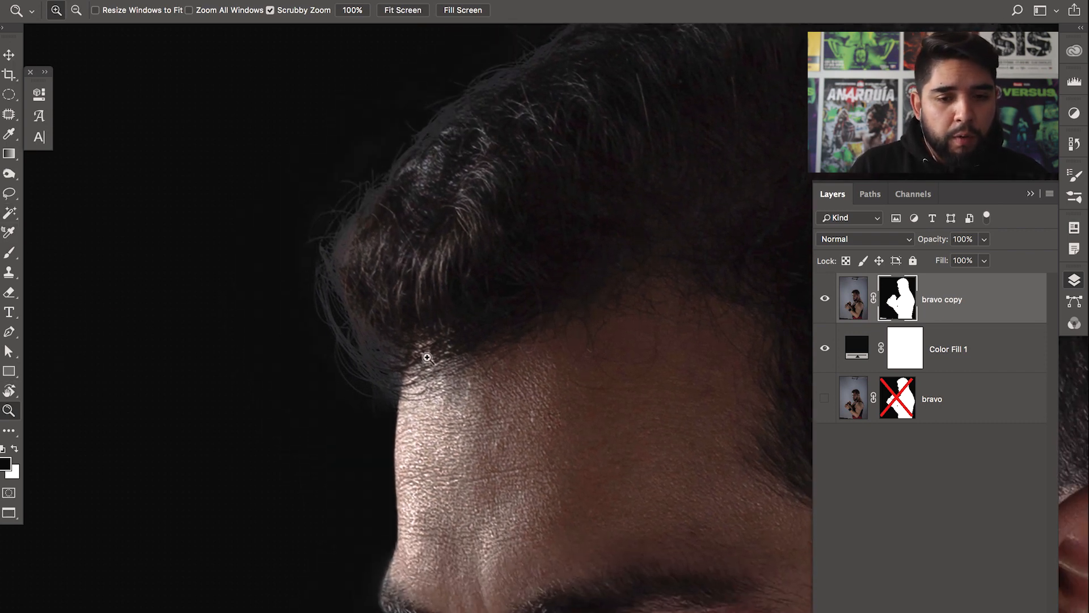
pyautogui.moveTo(403, 214); pyautogui.dragTo(187, 298)
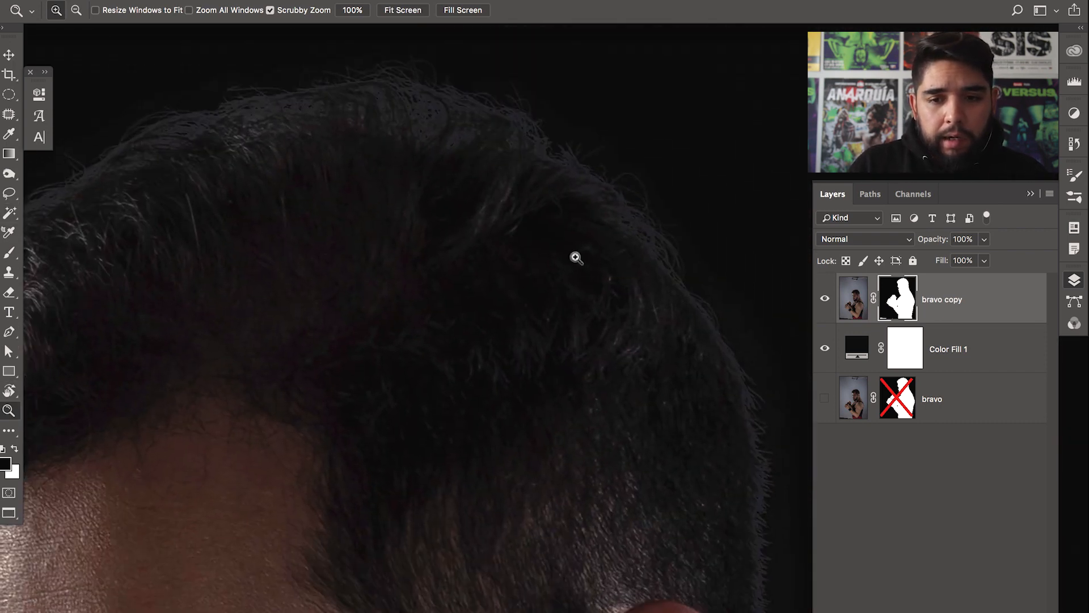
# Display the bravo copy layer's mask on its own and examine the fine hair strands along the chest and neck edge
pyautogui.keyDown('alt'); pyautogui.click(897, 299); pyautogui.keyUp('alt')
pyautogui.moveTo(767, 372); pyautogui.dragTo(520, 333)
pyautogui.doubleClick(549, 382)
pyautogui.keyDown('alt'); pyautogui.click(590, 313); pyautogui.keyUp('alt')
pyautogui.click(529, 369)
pyautogui.moveTo(528, 369); pyautogui.dragTo(362, 457)
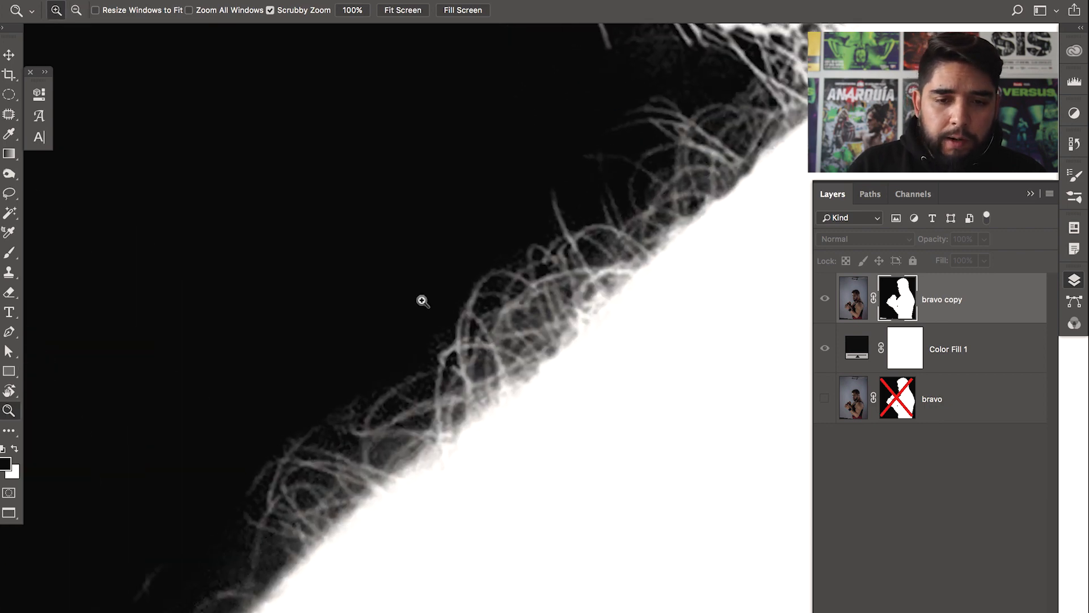
pyautogui.keyDown('alt'); pyautogui.click(894, 306); pyautogui.keyUp('alt')
pyautogui.keyDown('alt'); pyautogui.click(891, 309); pyautogui.keyUp('alt')
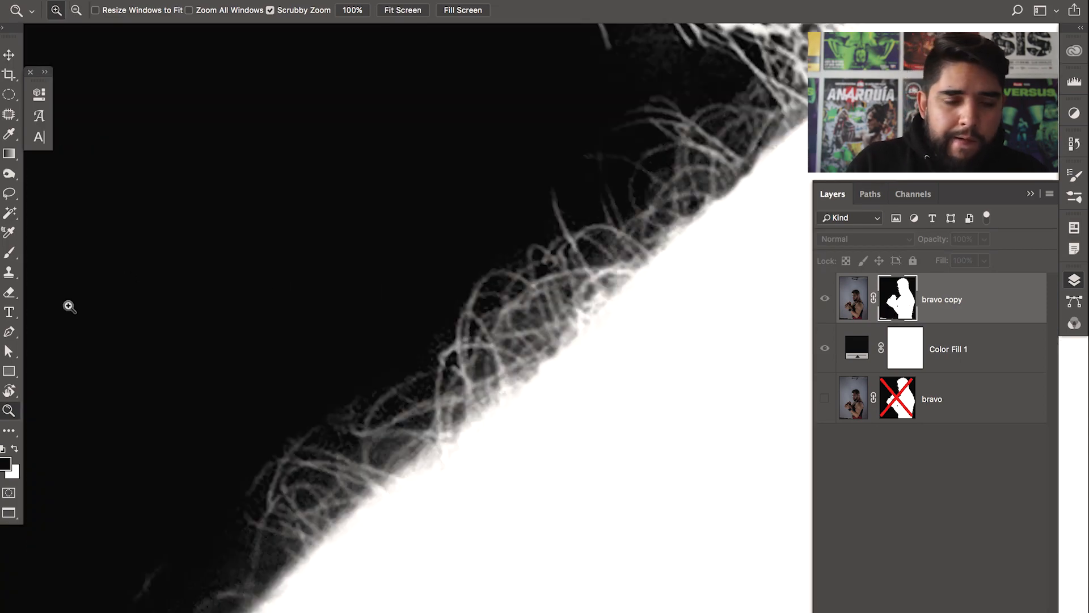
# Choose the Burn tool with the Shadows range and reduce its brush to 80 px for working on the mask
pyautogui.moveTo(9, 174); pyautogui.dragTo(59, 179)
pyautogui.click(60, 173)
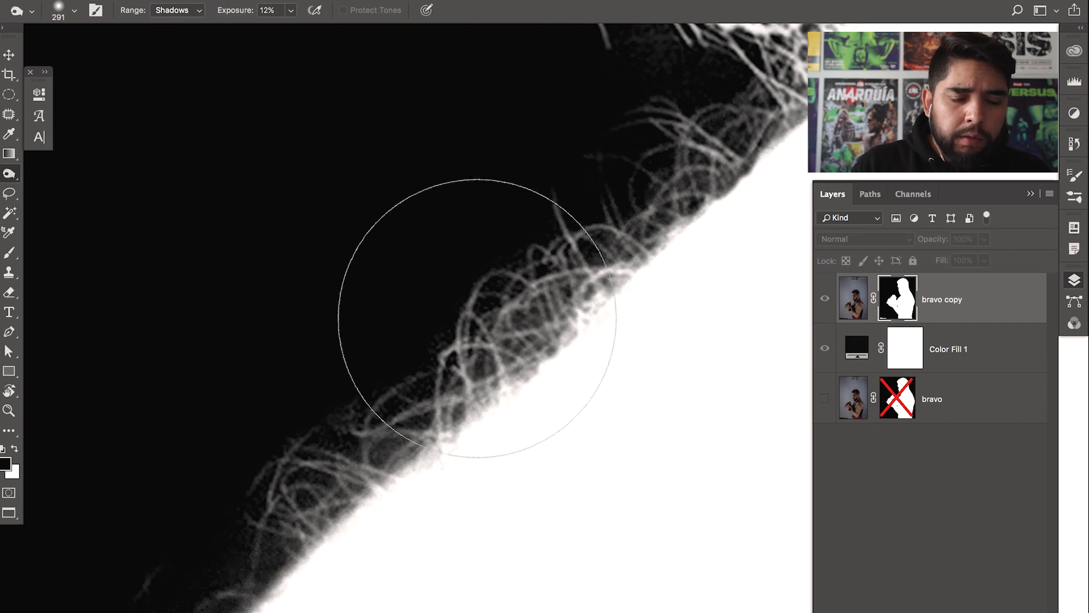
pyautogui.moveTo(495, 312); pyautogui.dragTo(198, 318)
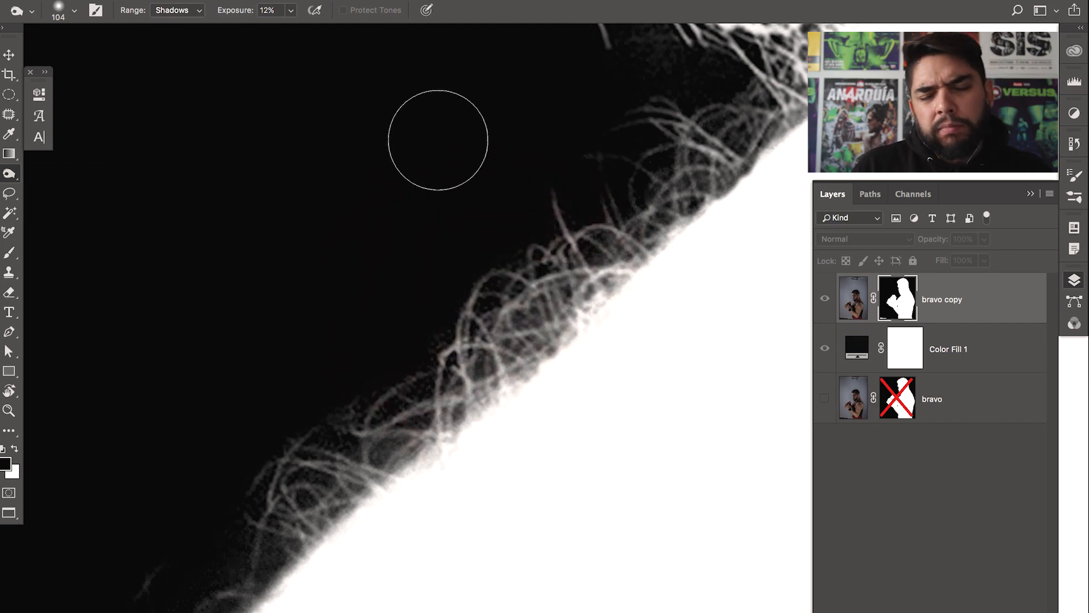
pyautogui.moveTo(397, 264); pyautogui.dragTo(389, 279)
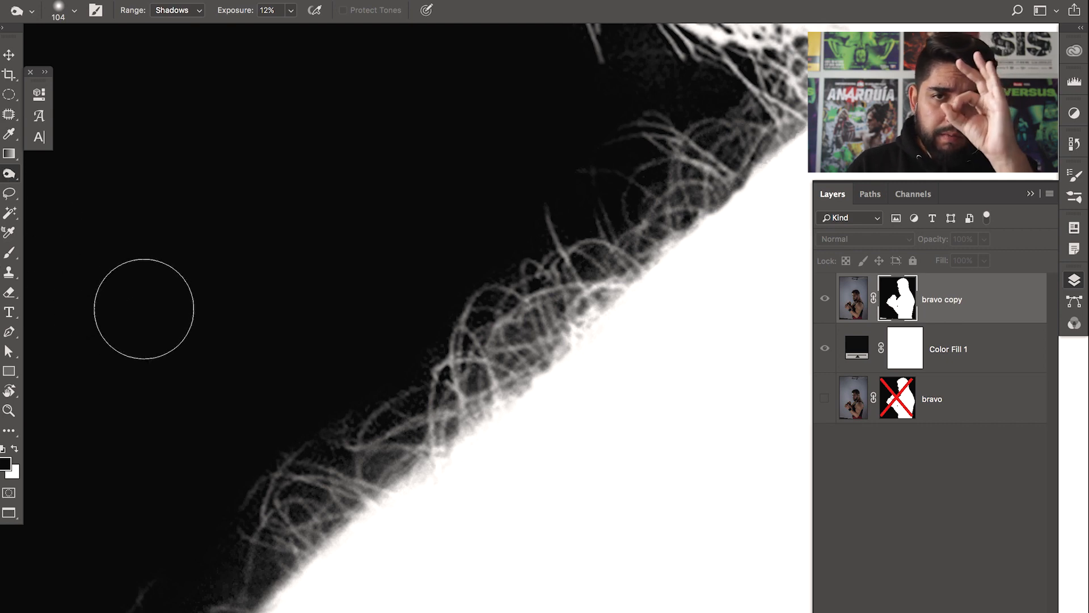
pyautogui.moveTo(457, 304); pyautogui.dragTo(425, 280)
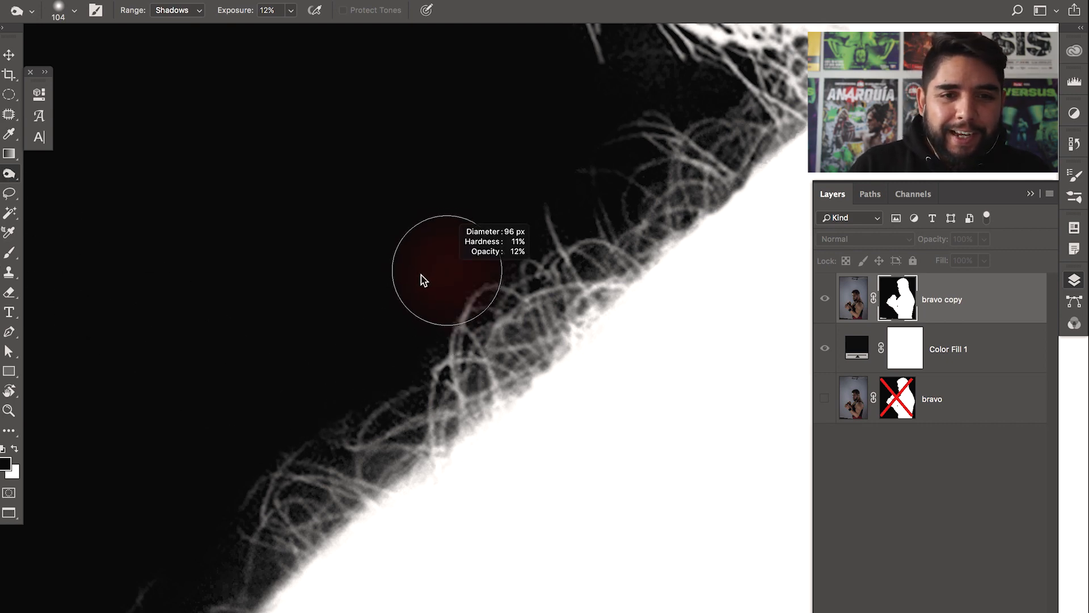
pyautogui.click(193, 12)
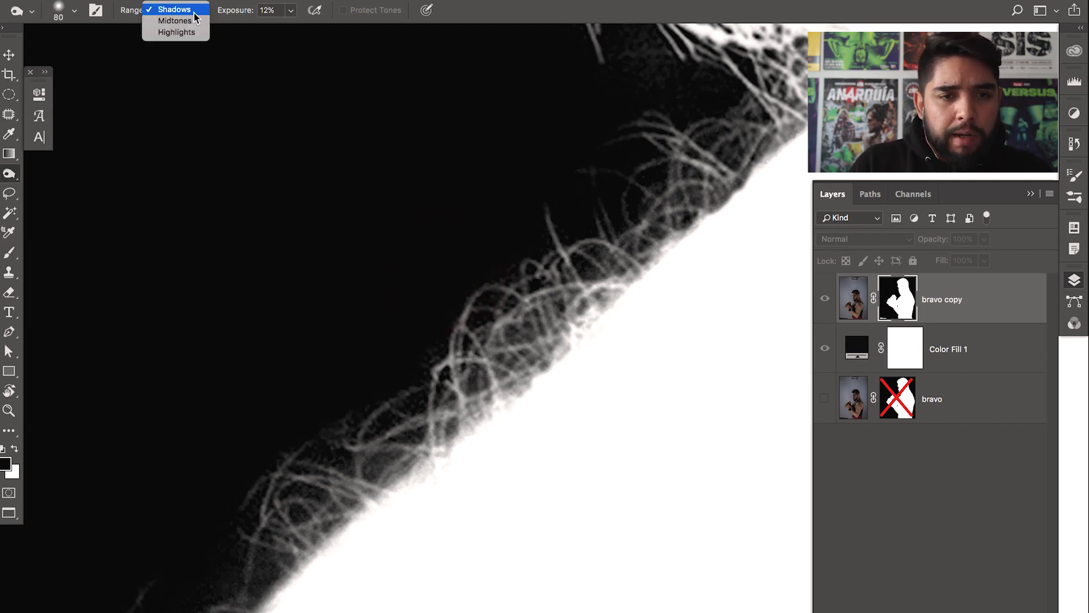
pyautogui.click(203, 13)
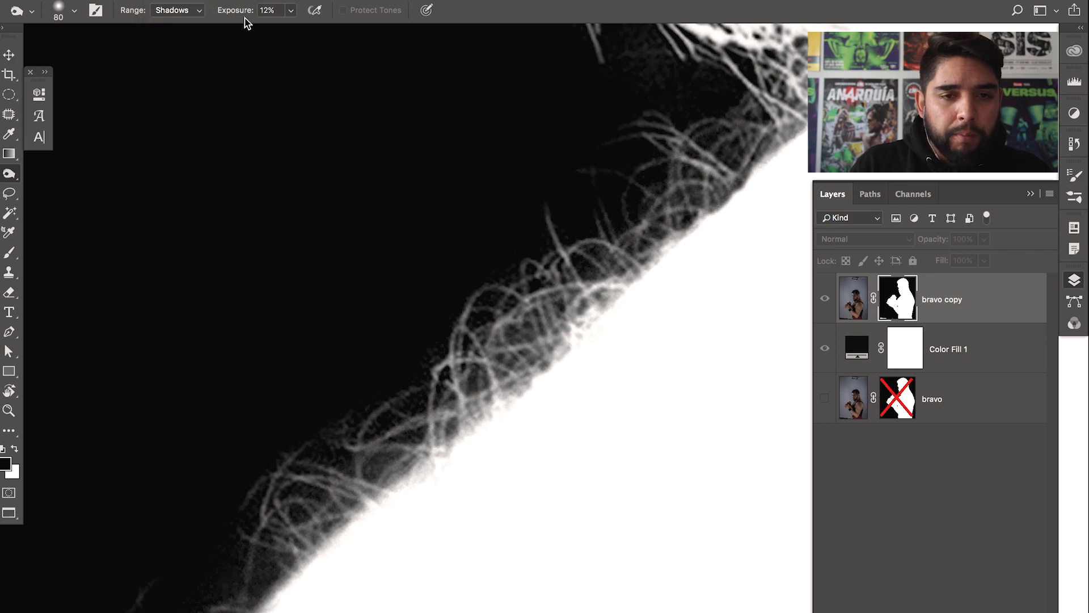
# Burn the grey haze between the hair strands in the mask, working from the chest edge up along the beard
pyautogui.moveTo(430, 260)
pyautogui.mouseDown()
pyautogui.moveTo(373, 293)
pyautogui.moveTo(442, 202)
pyautogui.mouseUp()
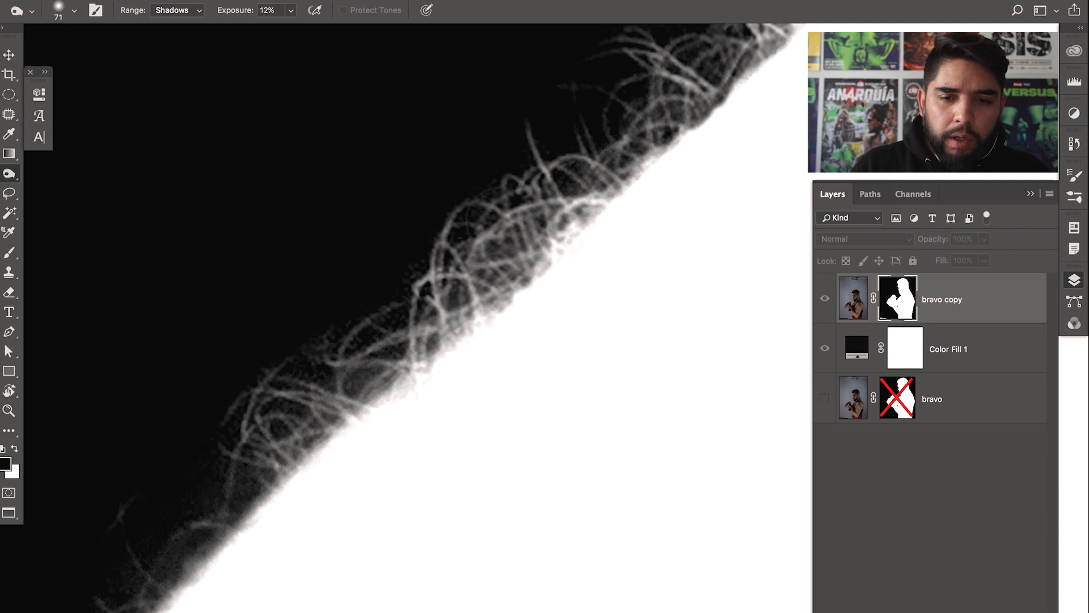
pyautogui.moveTo(498, 222); pyautogui.dragTo(451, 280)
pyautogui.press('super+minus')
pyautogui.moveTo(470, 317); pyautogui.dragTo(481, 317)
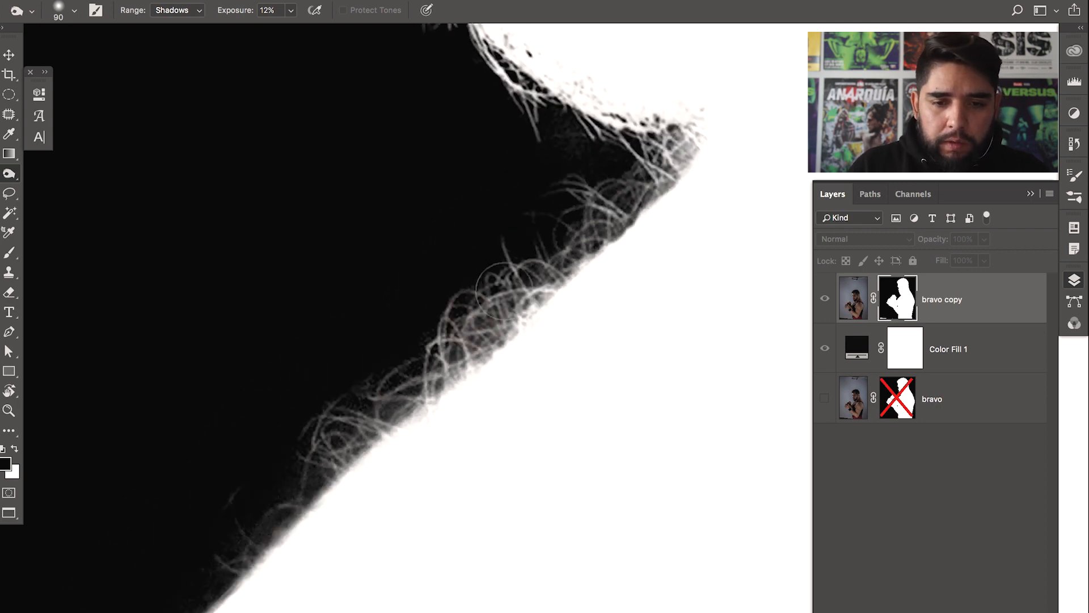
pyautogui.moveTo(415, 363)
pyautogui.mouseDown()
pyautogui.moveTo(541, 265)
pyautogui.moveTo(240, 553)
pyautogui.moveTo(626, 177)
pyautogui.moveTo(471, 321)
pyautogui.mouseUp()
pyautogui.moveTo(563, 262); pyautogui.dragTo(391, 503)
pyautogui.moveTo(430, 436)
pyautogui.mouseDown()
pyautogui.moveTo(482, 441)
pyautogui.moveTo(554, 377)
pyautogui.moveTo(553, 391)
pyautogui.moveTo(563, 391)
pyautogui.moveTo(528, 420)
pyautogui.moveTo(546, 400)
pyautogui.moveTo(522, 402)
pyautogui.moveTo(556, 395)
pyautogui.moveTo(473, 476)
pyautogui.mouseUp()
pyautogui.moveTo(536, 445); pyautogui.dragTo(573, 537)
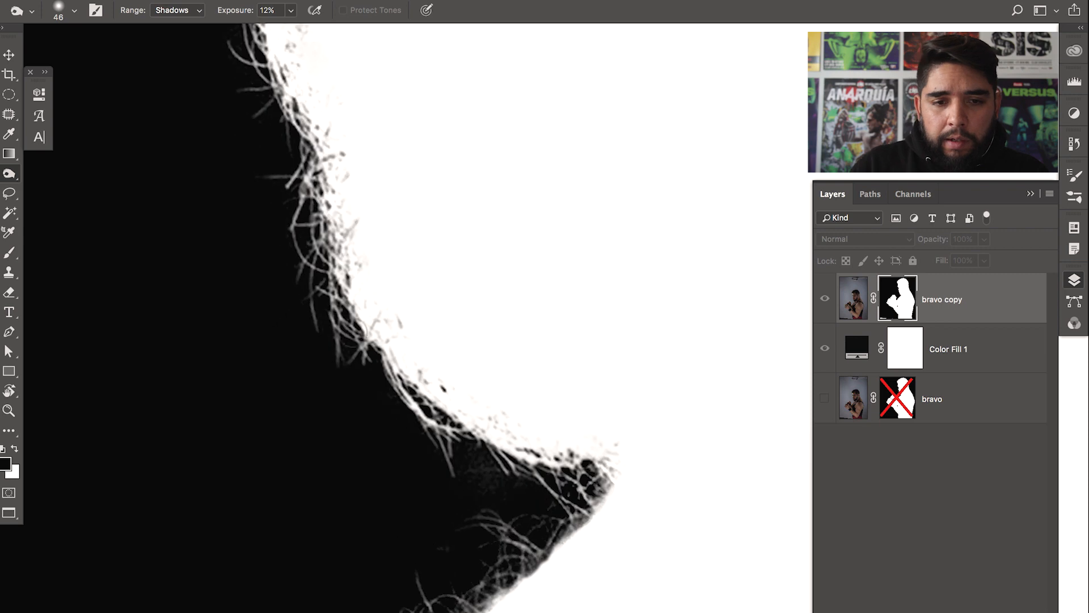
pyautogui.moveTo(372, 375); pyautogui.dragTo(427, 504)
pyautogui.moveTo(340, 210)
pyautogui.mouseDown()
pyautogui.moveTo(362, 210)
pyautogui.moveTo(436, 418)
pyautogui.mouseUp()
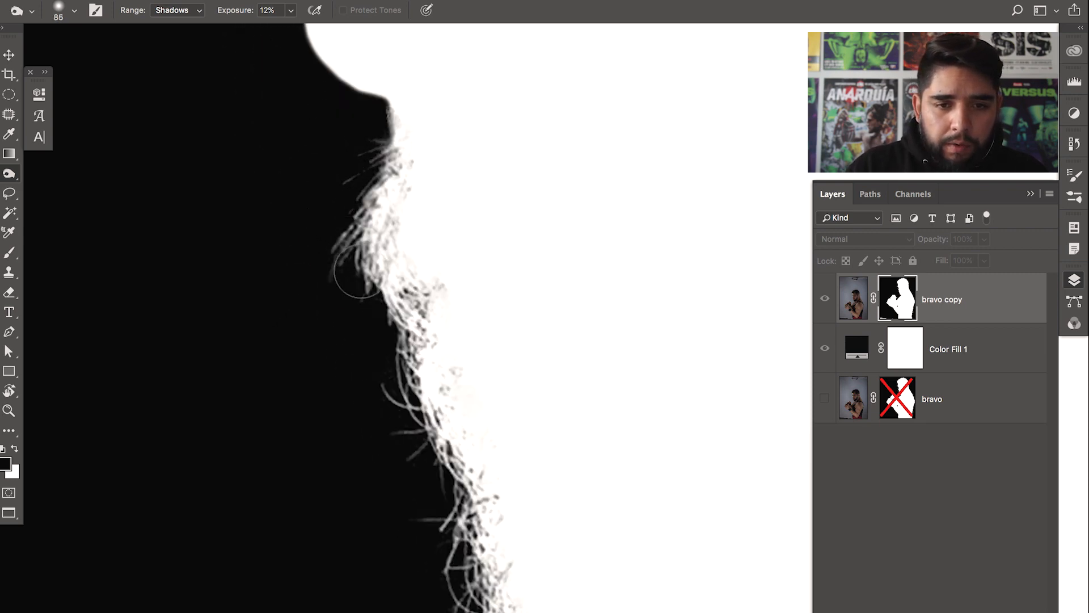
# Return to the image view and examine the beard, chest, eye and front hair edges against the black fill
pyautogui.keyDown('alt'); pyautogui.click(895, 291); pyautogui.keyUp('alt')
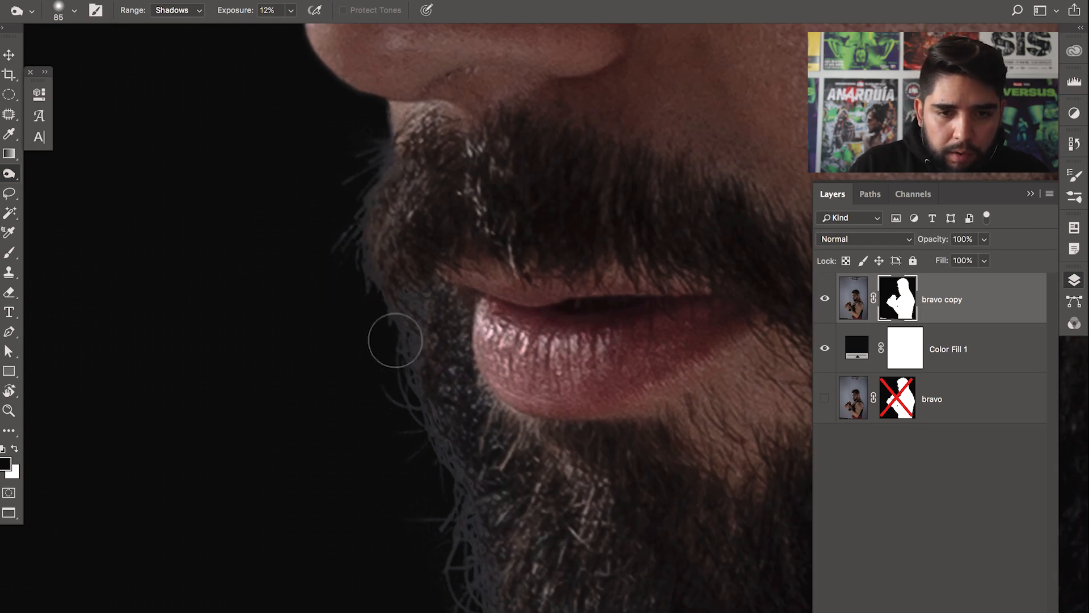
pyautogui.moveTo(428, 424); pyautogui.dragTo(450, 316)
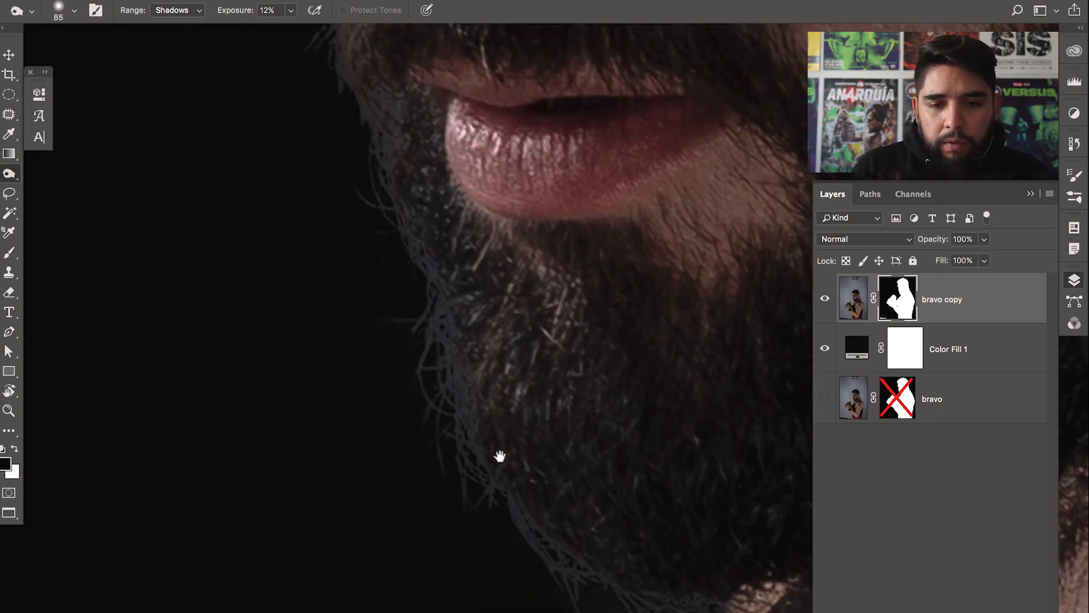
pyautogui.moveTo(560, 522); pyautogui.dragTo(451, 411)
pyautogui.moveTo(470, 527); pyautogui.dragTo(539, 240)
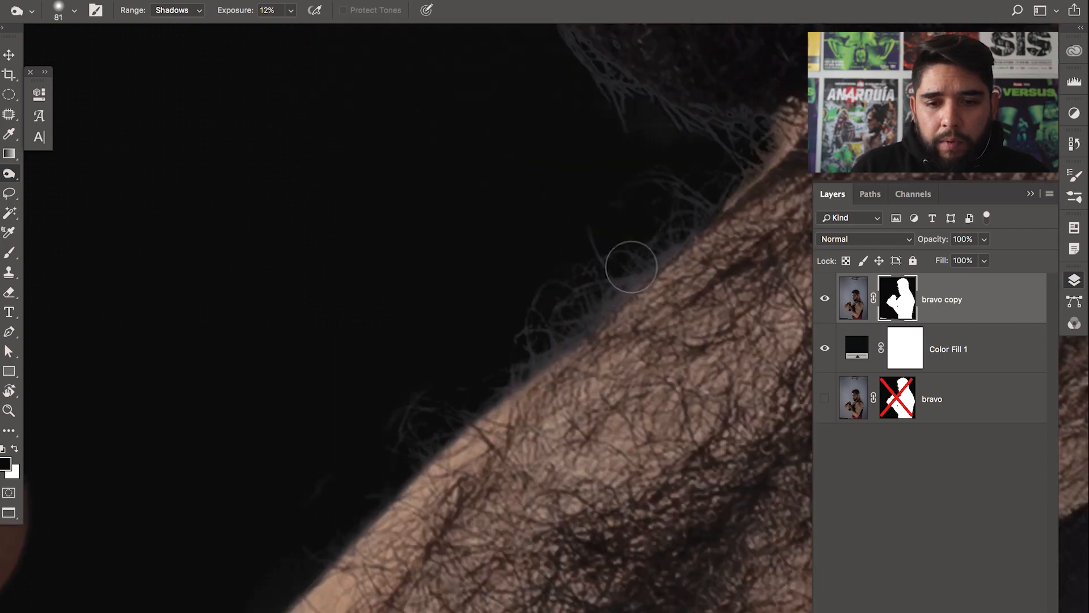
pyautogui.moveTo(626, 222)
pyautogui.mouseDown()
pyautogui.moveTo(506, 360)
pyautogui.moveTo(610, 498)
pyautogui.moveTo(681, 562)
pyautogui.mouseUp()
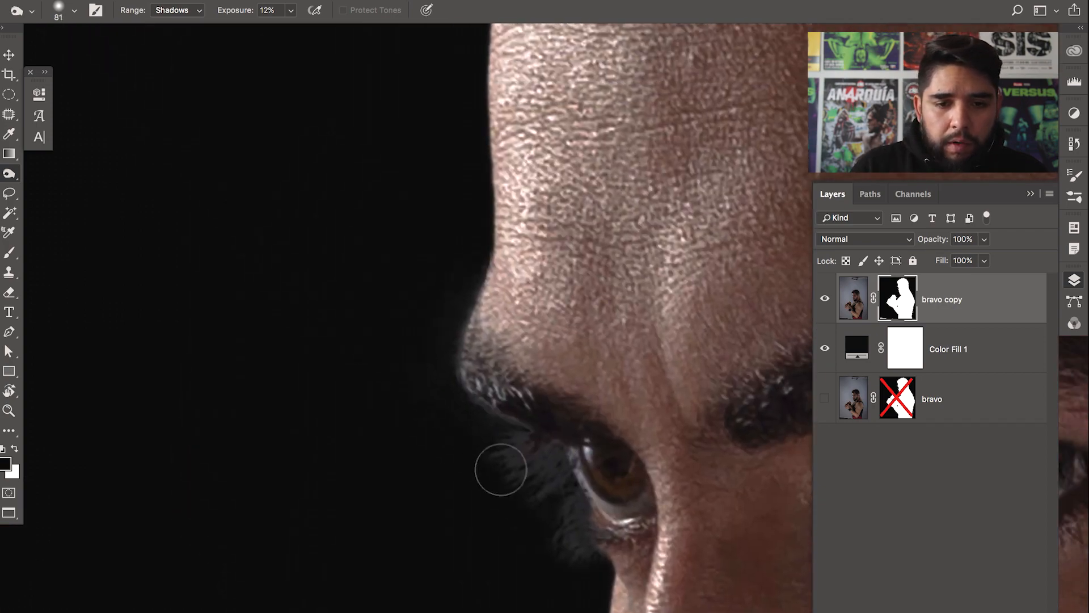
pyautogui.moveTo(566, 540)
pyautogui.mouseDown()
pyautogui.moveTo(542, 486)
pyautogui.moveTo(569, 530)
pyautogui.mouseUp()
pyautogui.moveTo(508, 396); pyautogui.dragTo(484, 479)
pyautogui.moveTo(456, 340)
pyautogui.mouseDown()
pyautogui.moveTo(450, 450)
pyautogui.moveTo(480, 404)
pyautogui.mouseUp()
pyautogui.moveTo(370, 339); pyautogui.dragTo(382, 457)
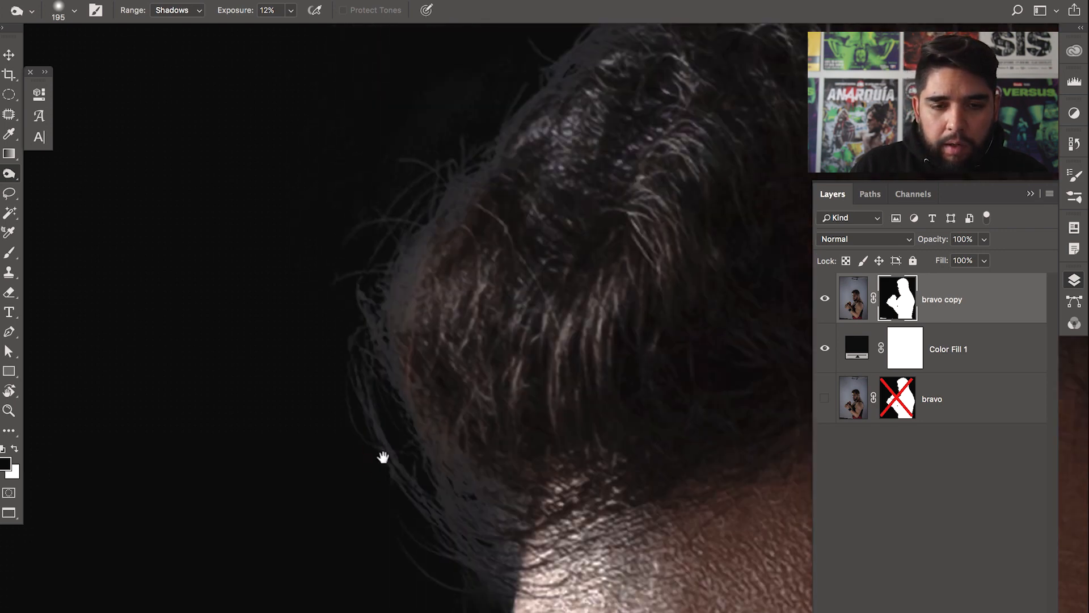
pyautogui.moveTo(378, 174); pyautogui.dragTo(380, 412)
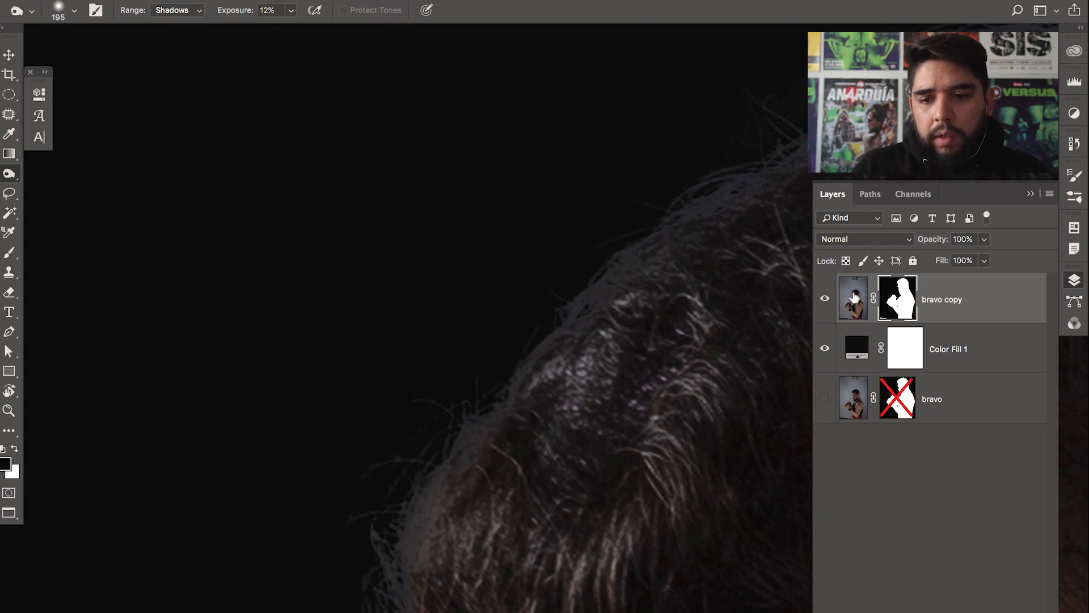
# Hide the Color Fill 1 layer, show the bravo layer with its mask enabled, and check the head cutout over transparency
pyautogui.keyDown('alt'); pyautogui.click(828, 313); pyautogui.keyUp('alt')
pyautogui.click(830, 409)
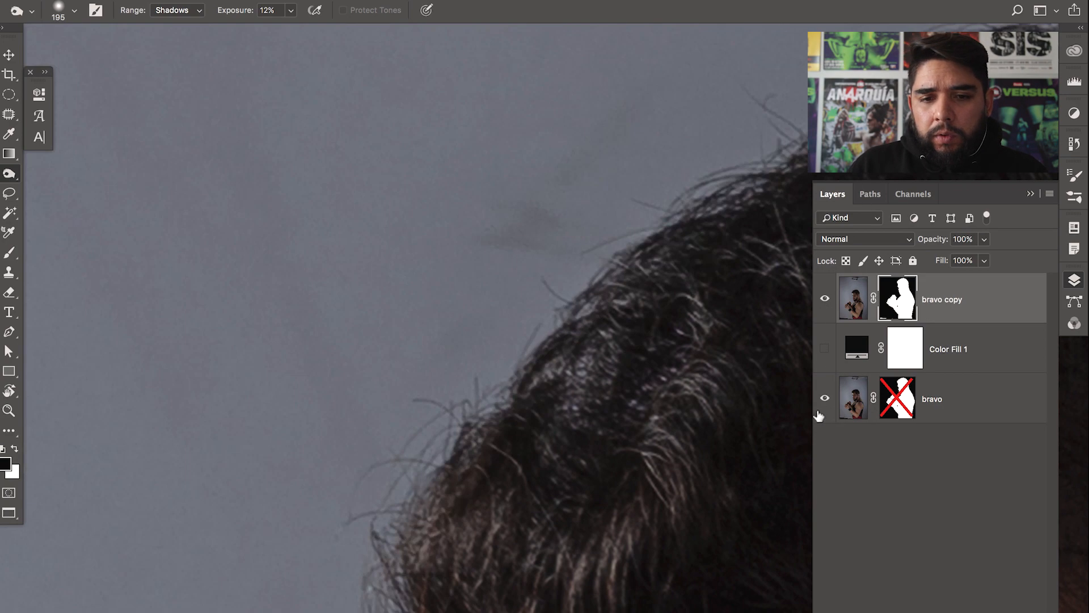
pyautogui.moveTo(642, 338); pyautogui.dragTo(530, 281)
pyautogui.keyDown('shift'); pyautogui.click(908, 399); pyautogui.keyUp('shift')
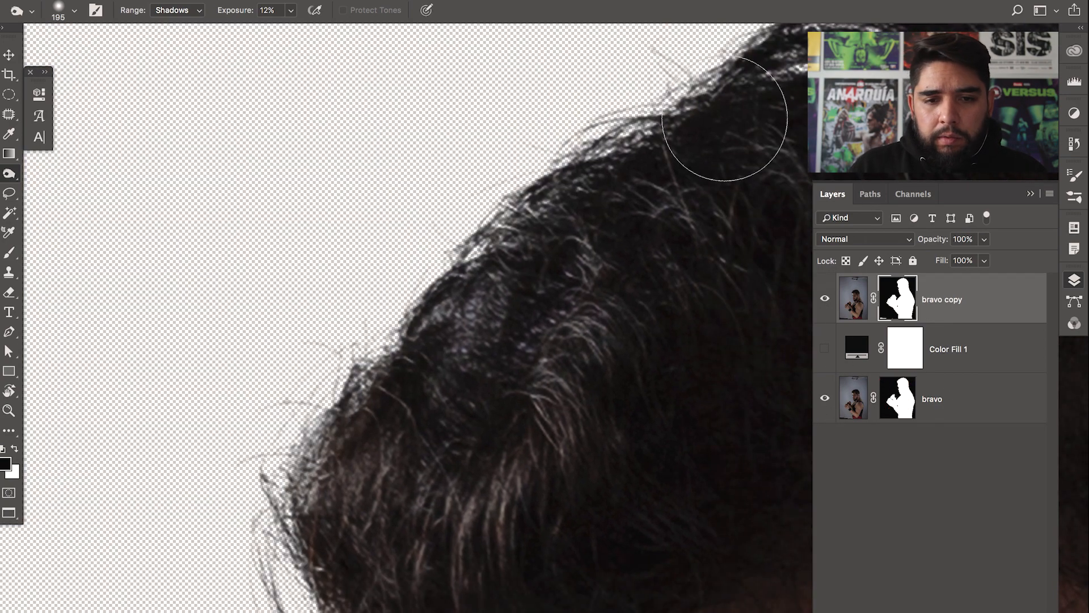
pyautogui.hotkey('ctrl', '-')
pyautogui.press('super+minus')
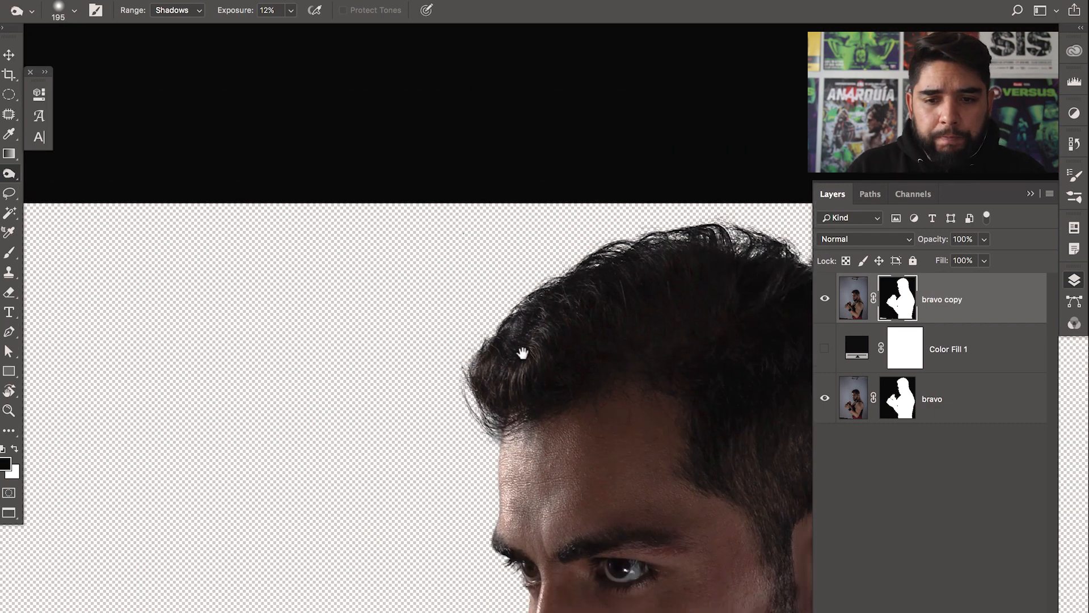
pyautogui.moveTo(523, 352); pyautogui.dragTo(472, 271)
pyautogui.moveTo(712, 517); pyautogui.dragTo(627, 408)
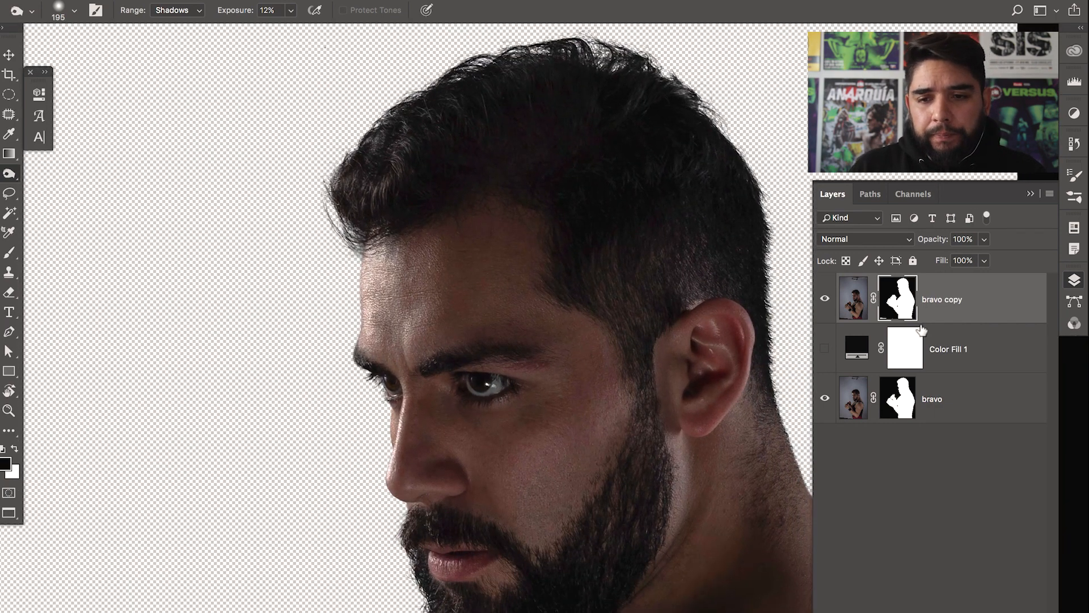
# Close bravo.psb without saving the changes and return to the poster document
pyautogui.press('super+w')
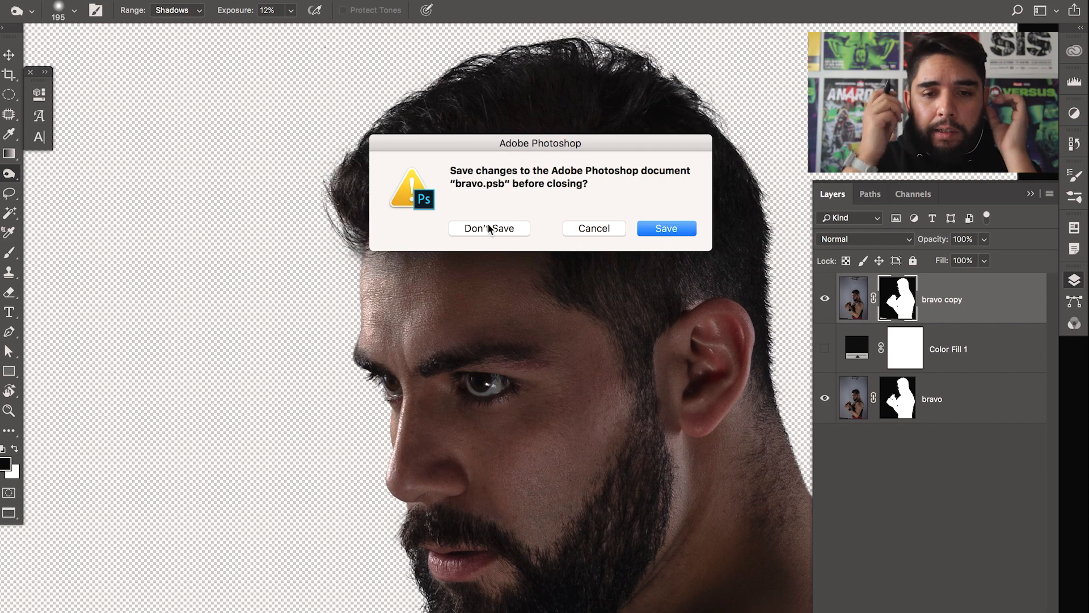
pyautogui.click(509, 228)
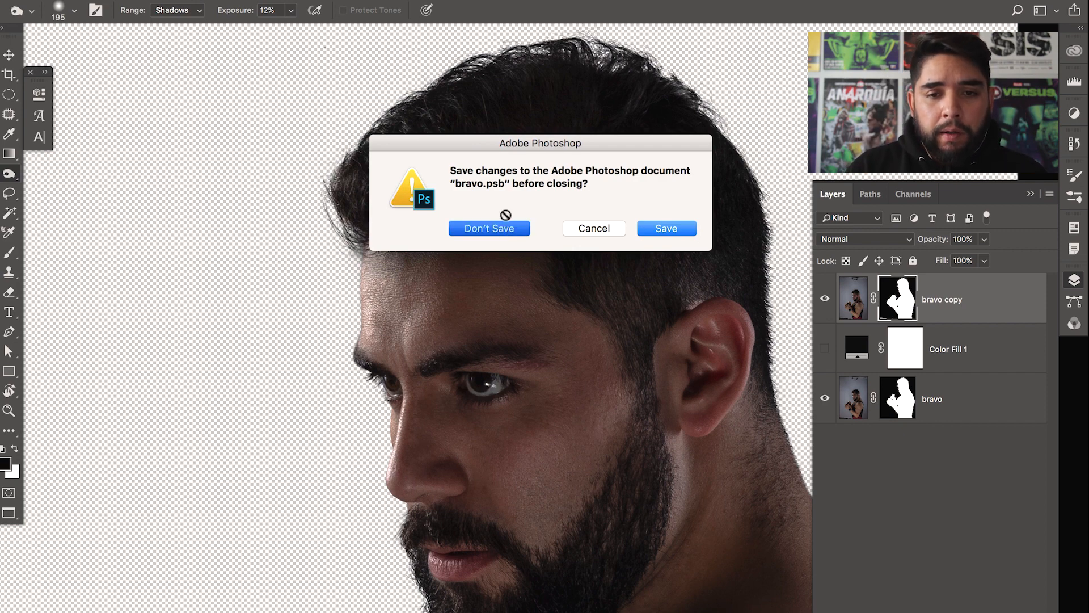
# Examine the wrestler's beard, chest, eyebrow and front hair edges against the poster's dark spiral background
pyautogui.scroll(-5, 457, 343)
pyautogui.press('z')
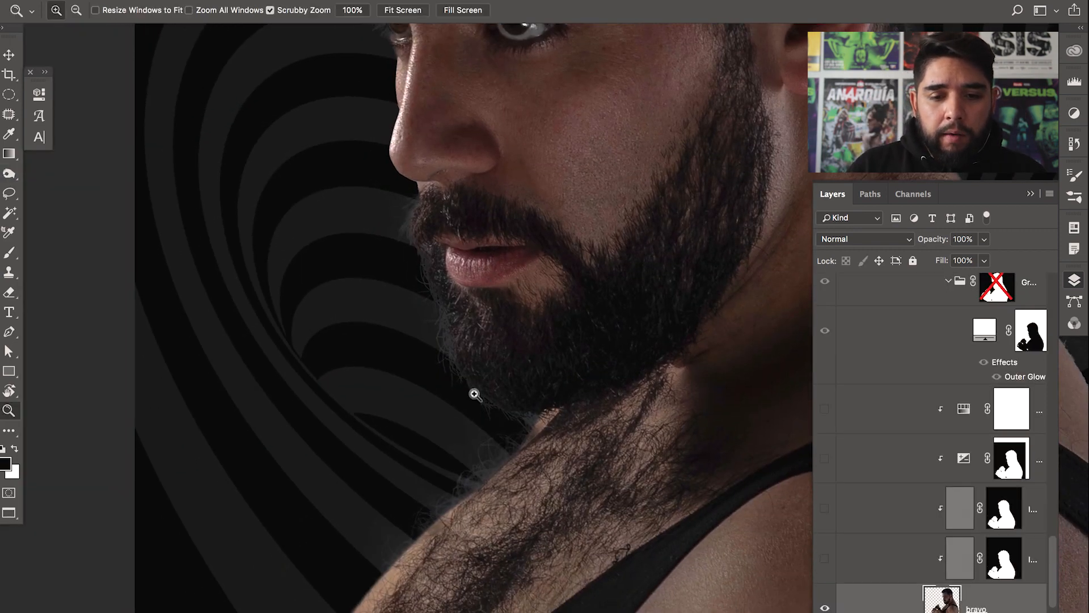
pyautogui.click(468, 304)
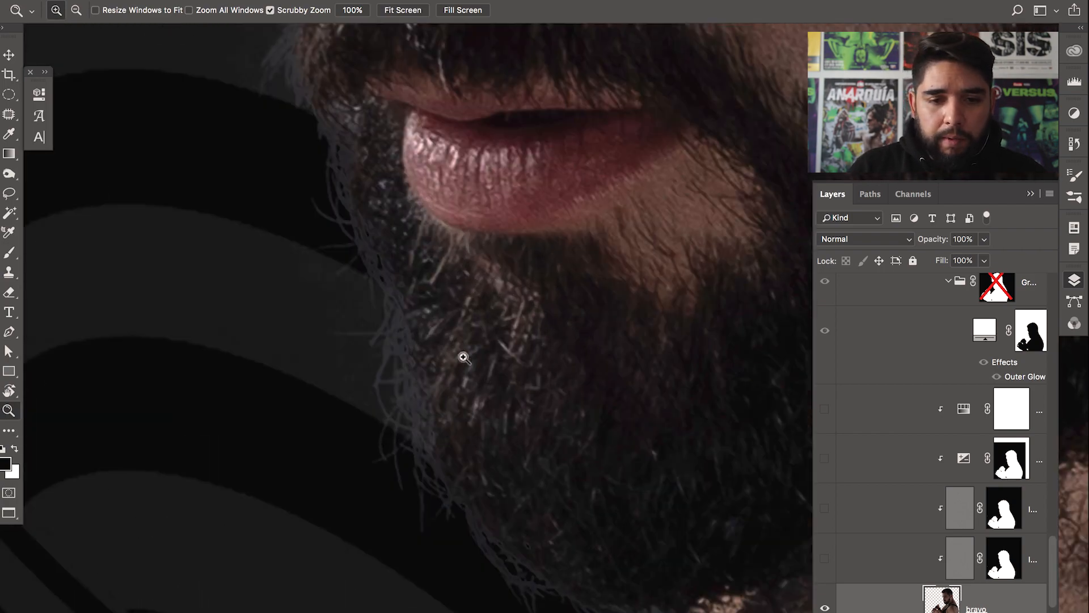
pyautogui.scroll(-5, 452, 316)
pyautogui.scroll(10, 526, 305)
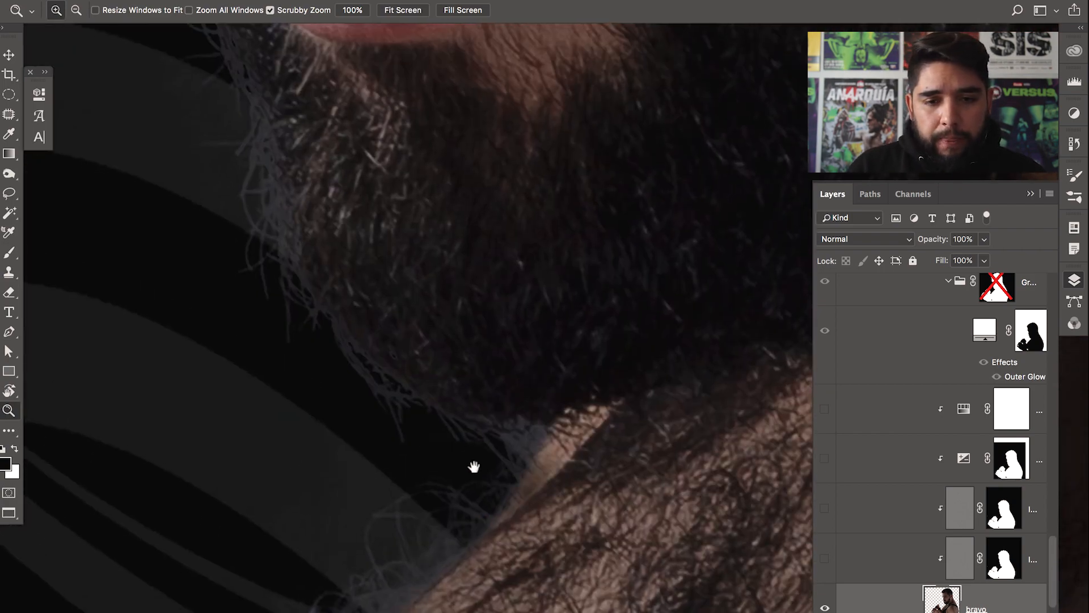
pyautogui.scroll(10, 470, 374)
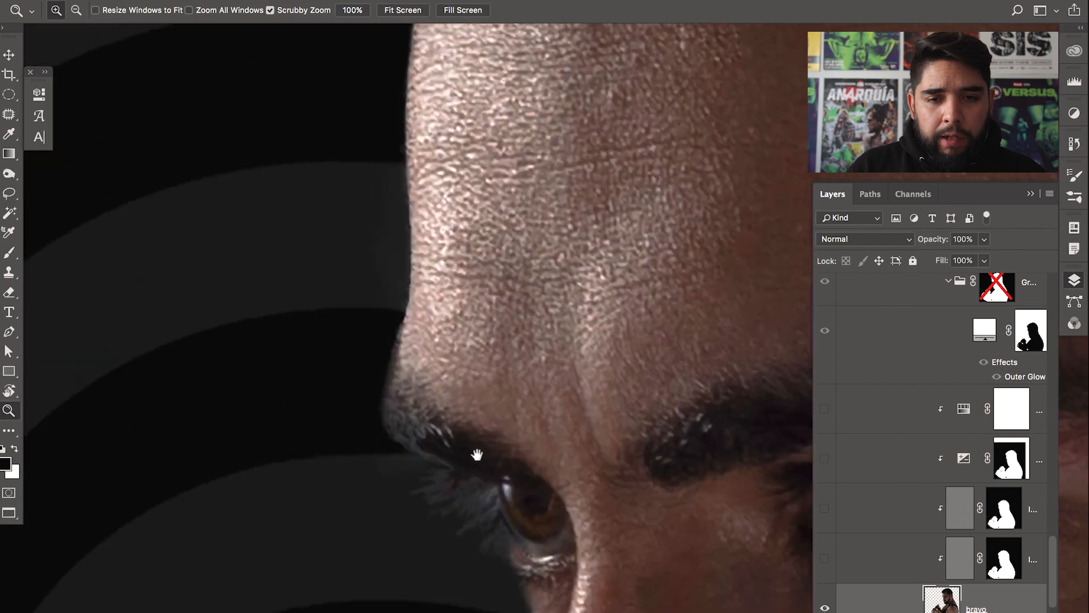
pyautogui.scroll(5, 466, 268)
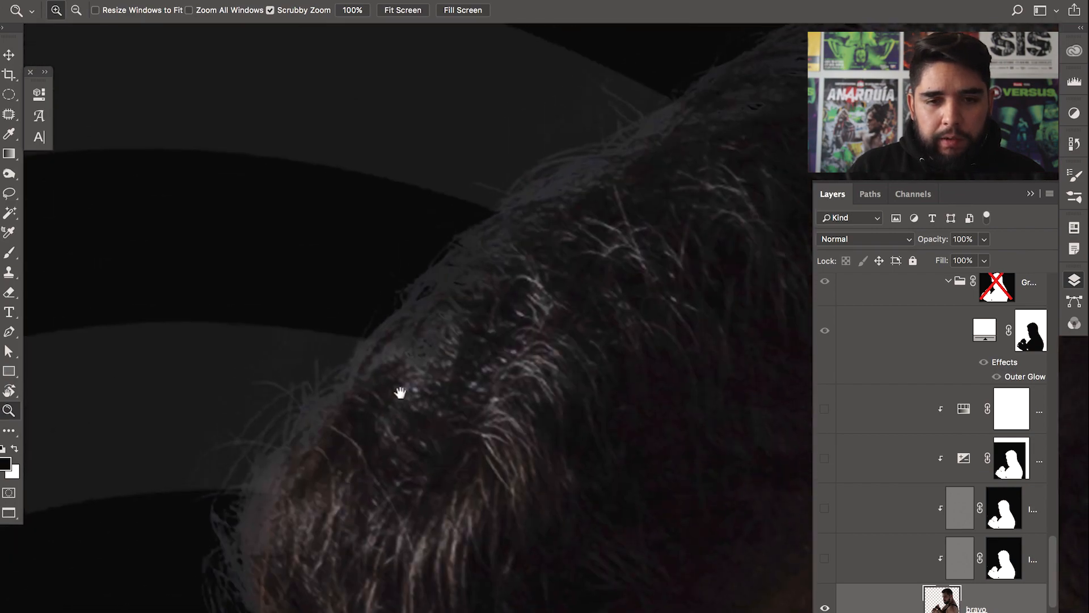
# Check the outline along the top and back of the head against the spiral background
pyautogui.moveTo(537, 304); pyautogui.dragTo(292, 470)
pyautogui.moveTo(737, 483); pyautogui.dragTo(334, 266)
pyautogui.keyDown('alt'); pyautogui.click(618, 384); pyautogui.keyUp('alt')
pyautogui.keyDown('alt'); pyautogui.click(617, 384); pyautogui.keyUp('alt')
pyautogui.moveTo(566, 479); pyautogui.dragTo(573, 367)
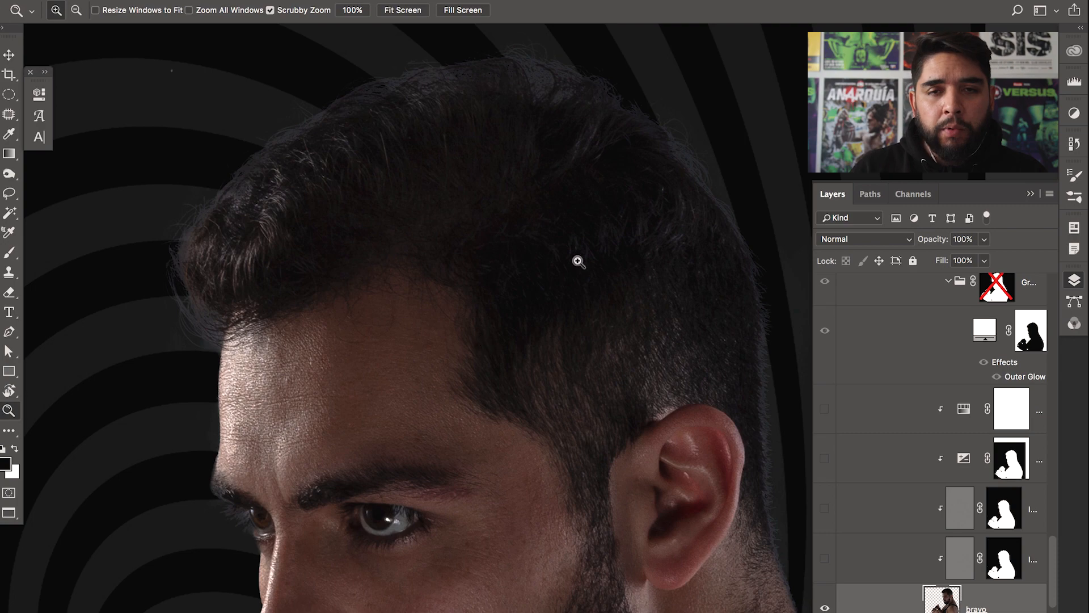
pyautogui.moveTo(543, 429); pyautogui.dragTo(543, 308)
# Show the two grey clipped layers directly above the bravo layer and check their effect on the face
pyautogui.press('super+minus')
pyautogui.press('super+0')
pyautogui.moveTo(554, 380); pyautogui.dragTo(508, 380)
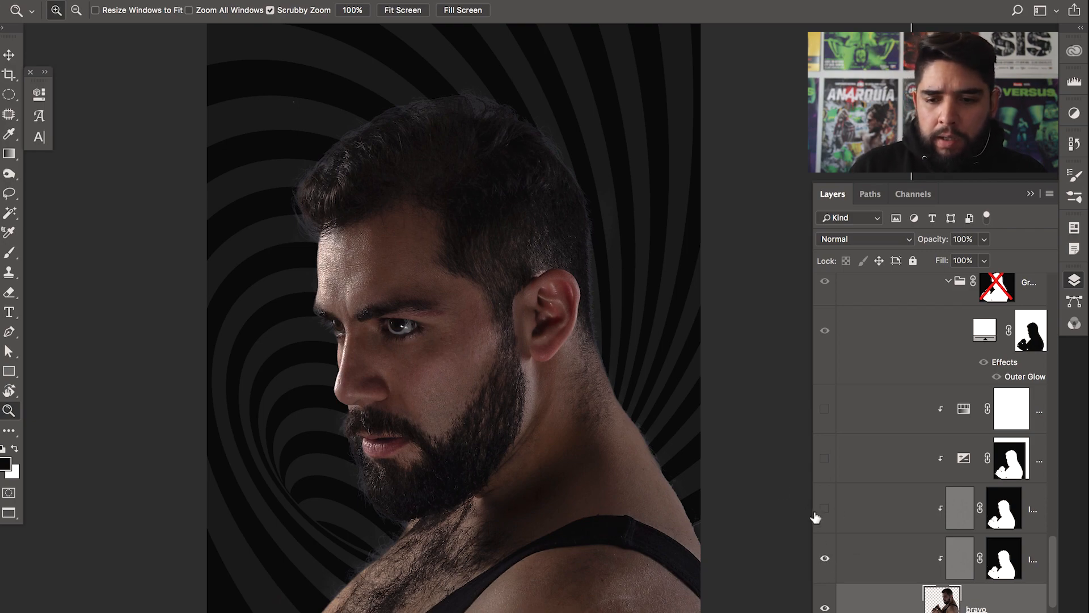
pyautogui.moveTo(419, 357); pyautogui.dragTo(472, 385)
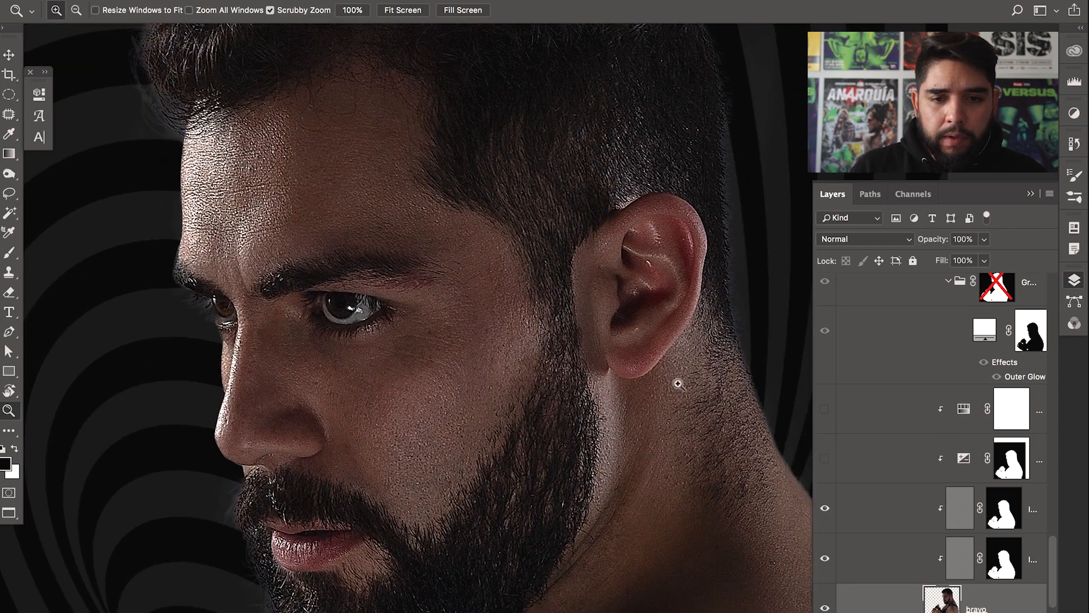
# Toggle the two grey clipped layers above bravo off and on to compare the skin and beard texture
pyautogui.moveTo(538, 225); pyautogui.dragTo(542, 254)
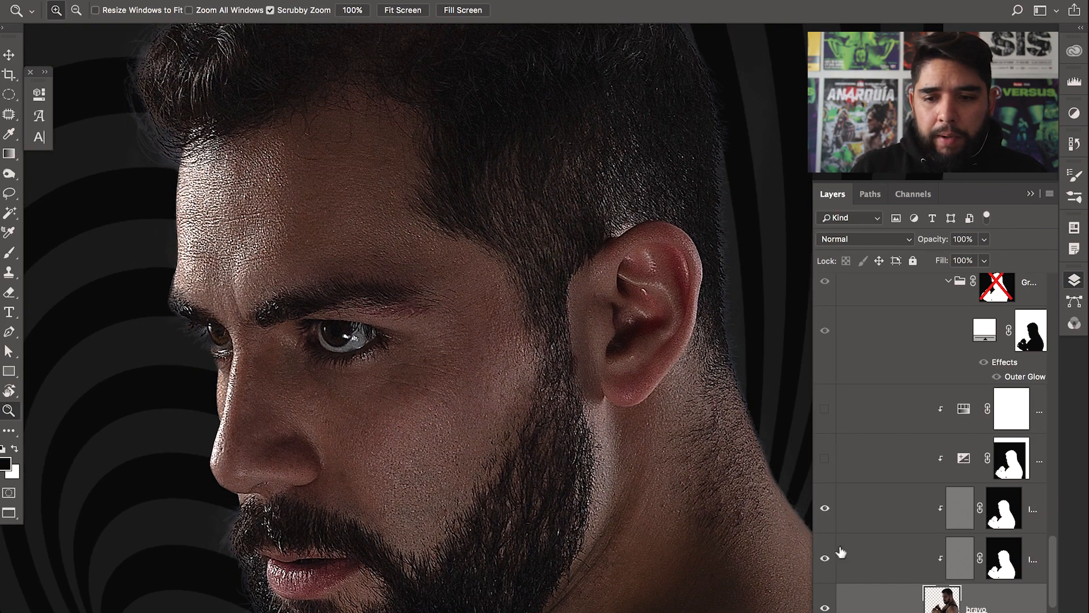
pyautogui.click(824, 557)
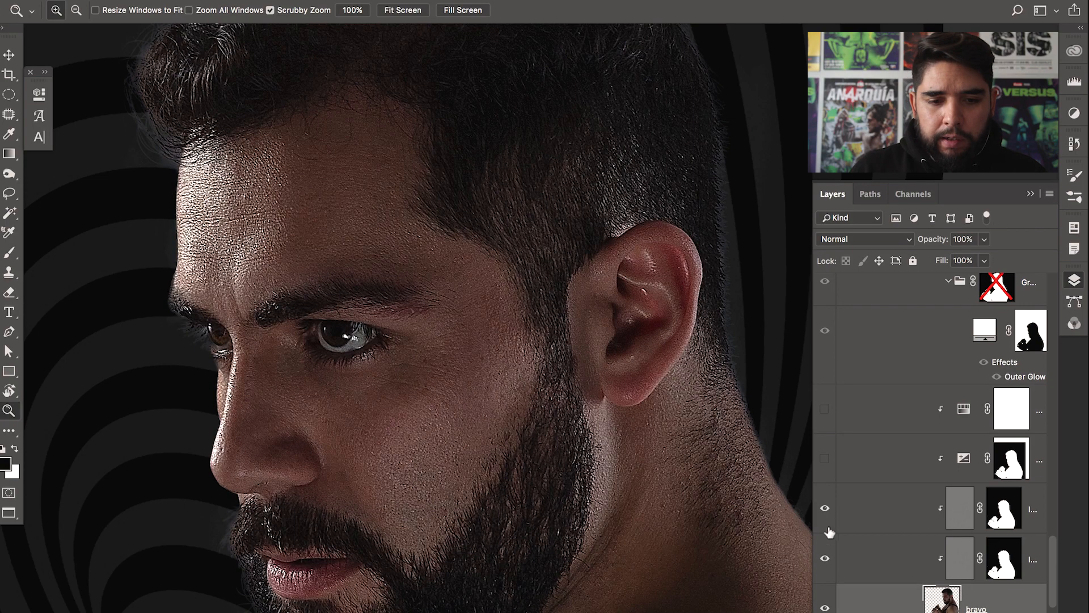
pyautogui.click(822, 558)
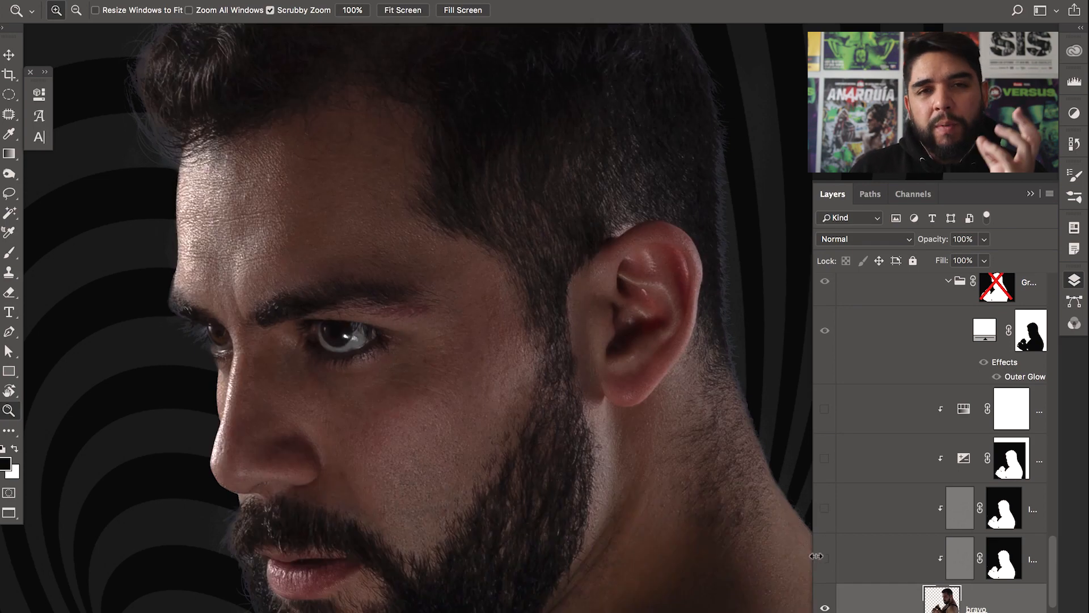
pyautogui.click(824, 508)
pyautogui.click(822, 557)
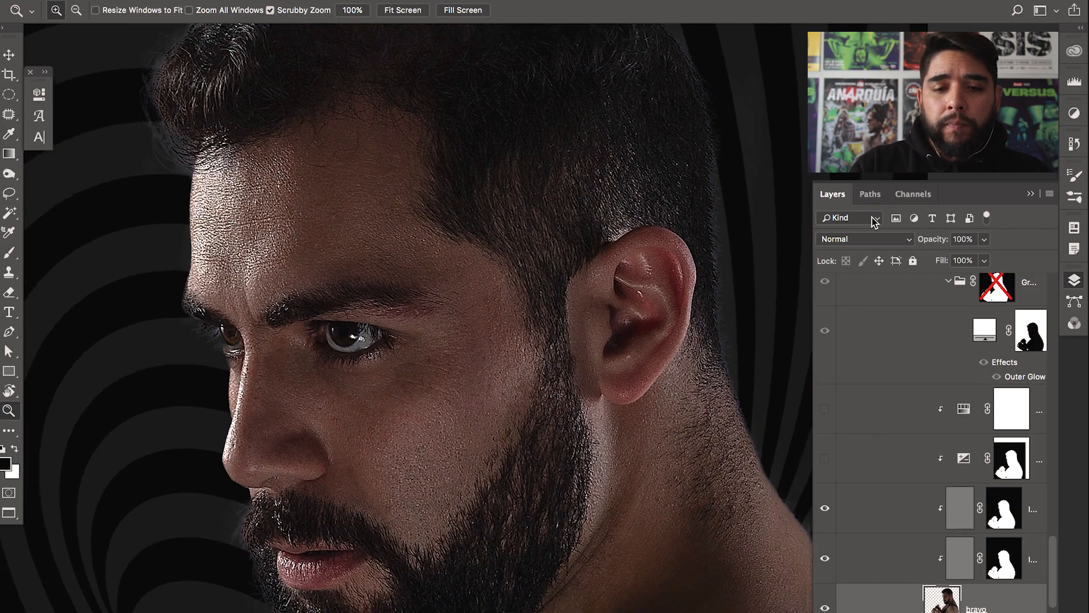
# Show the rocky layer and examine the skin texture, hair strands and lighting in its reference poster
pyautogui.press('super+minus')
pyautogui.scroll(10, 1033, 506)
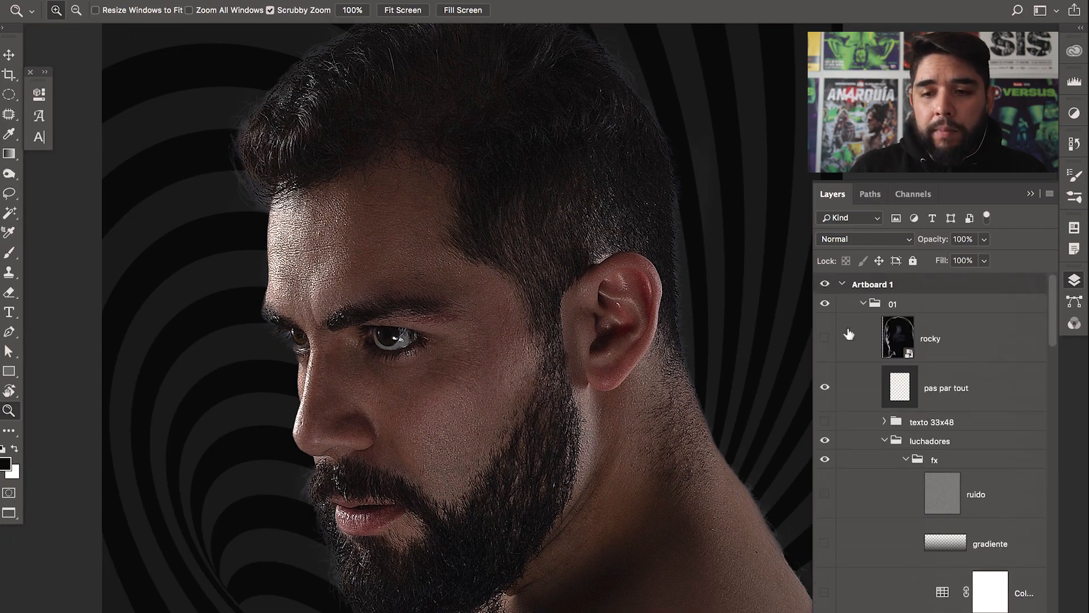
pyautogui.moveTo(448, 274); pyautogui.dragTo(632, 403)
pyautogui.moveTo(320, 230); pyautogui.dragTo(536, 439)
pyautogui.click(325, 275)
pyautogui.click(323, 276)
pyautogui.click(322, 275)
pyautogui.moveTo(163, 236); pyautogui.dragTo(301, 327)
pyautogui.click(300, 327)
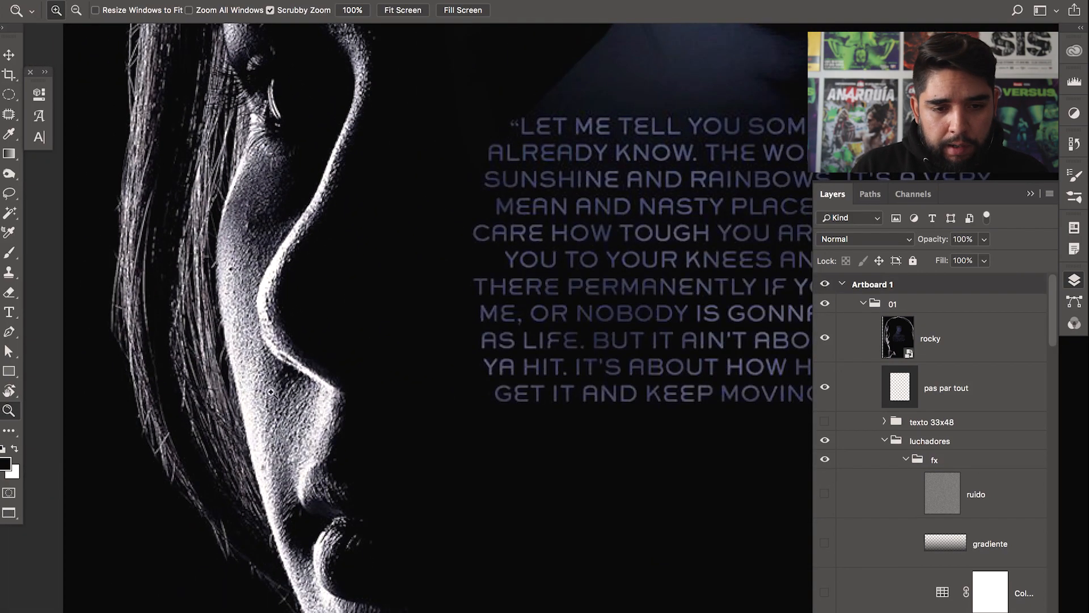
pyautogui.scroll(5, 366, 196)
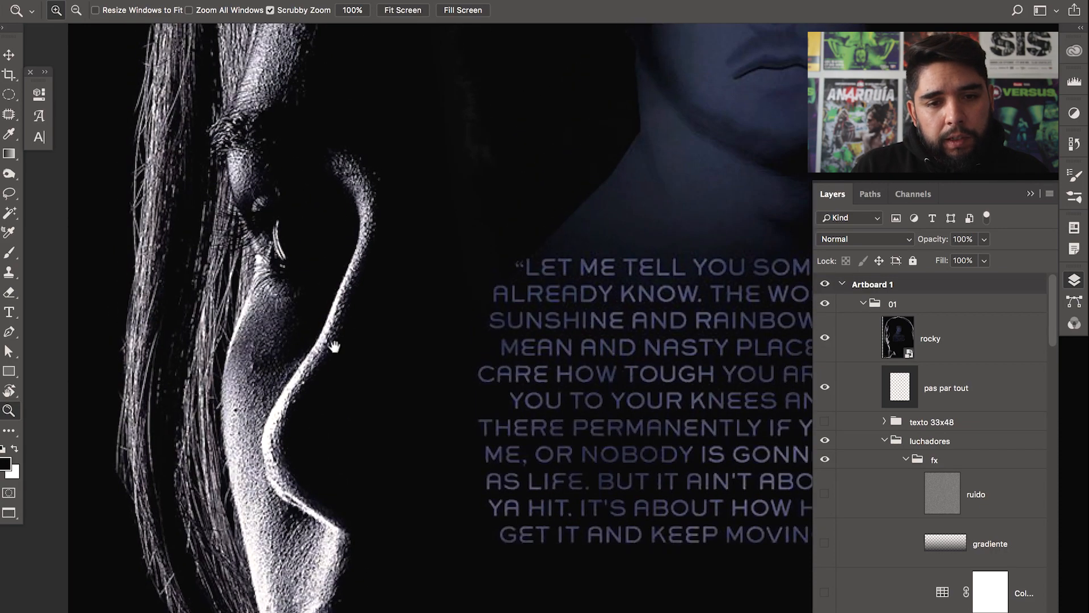
pyautogui.scroll(8, 330, 373)
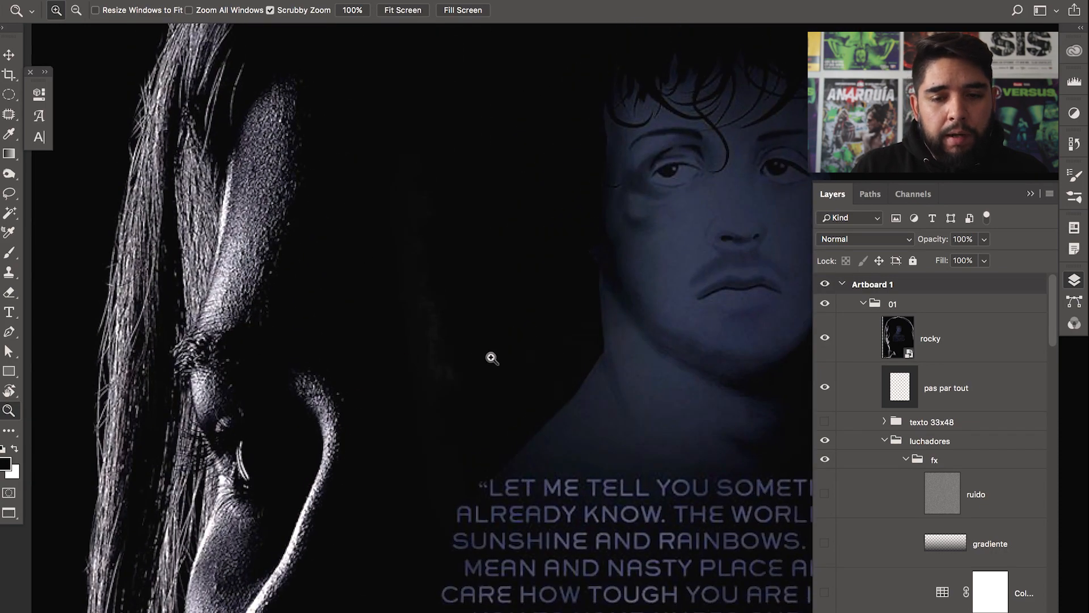
pyautogui.keyDown('alt'); pyautogui.click(430, 445); pyautogui.keyUp('alt')
pyautogui.keyDown('alt'); pyautogui.click(431, 482); pyautogui.keyUp('alt')
pyautogui.moveTo(427, 357); pyautogui.dragTo(326, 199)
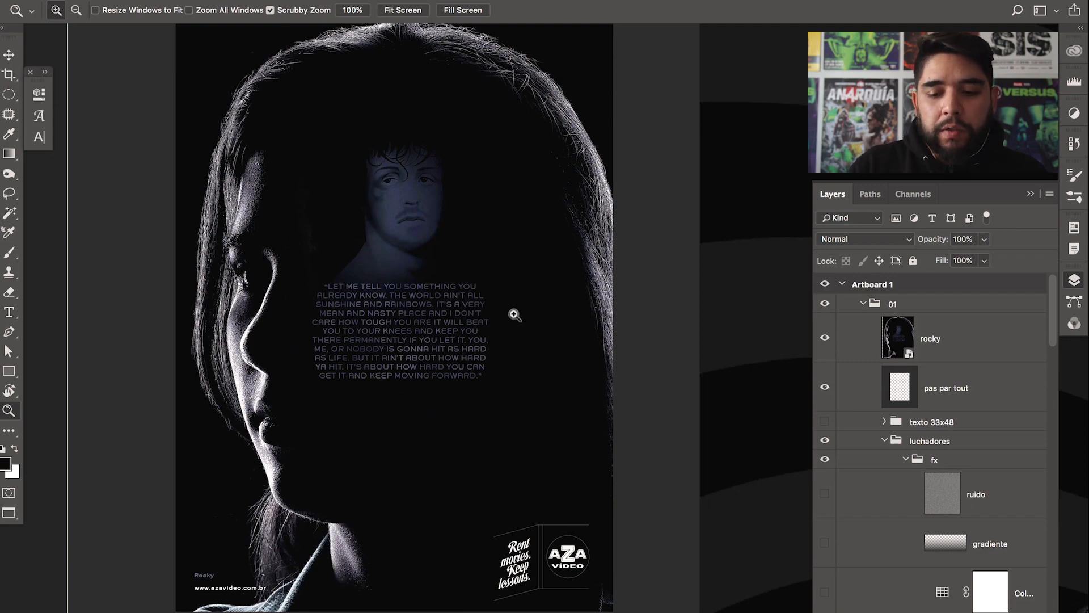
# Return to the wrestler artwork and examine the texture of his face, beard and neck
pyautogui.press('super+minus')
pyautogui.press('super+minus')
pyautogui.moveTo(585, 516); pyautogui.dragTo(289, 267)
pyautogui.moveTo(626, 512); pyautogui.dragTo(544, 423)
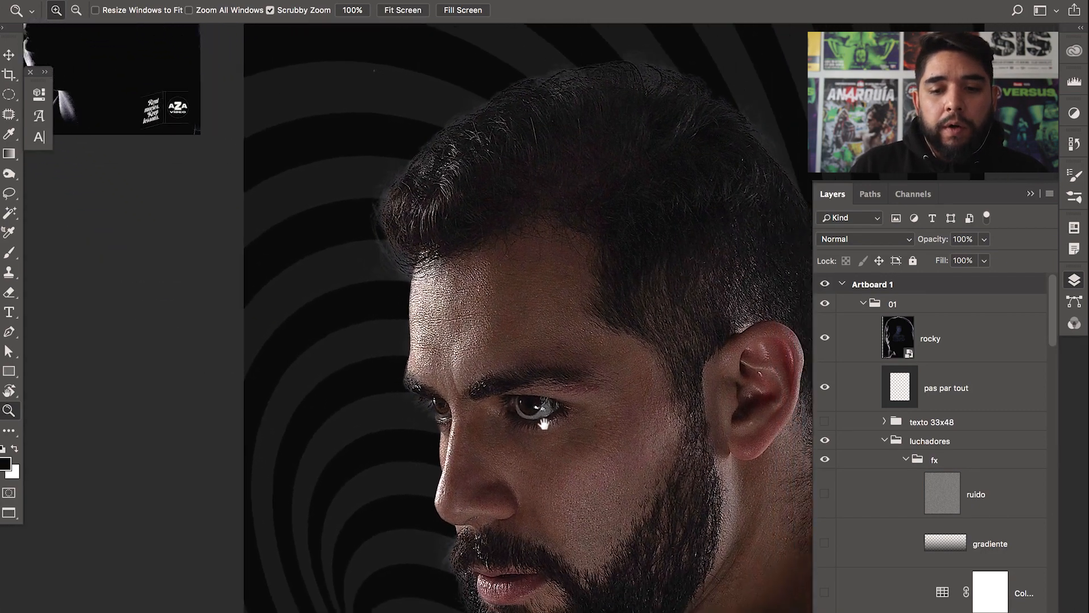
pyautogui.moveTo(637, 418); pyautogui.dragTo(291, 151)
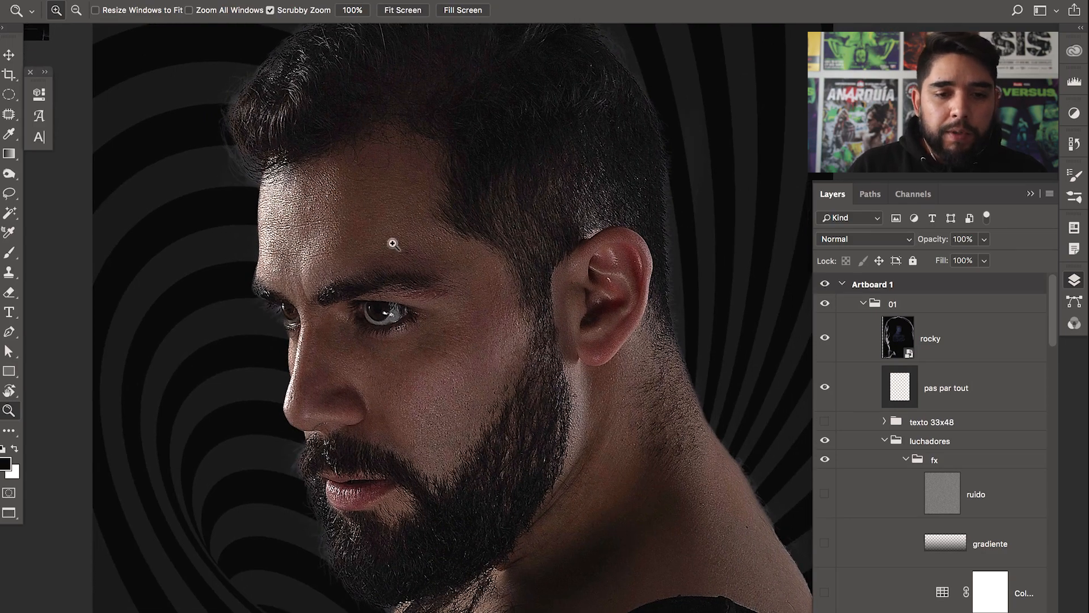
pyautogui.moveTo(448, 220); pyautogui.dragTo(452, 230)
pyautogui.moveTo(519, 312); pyautogui.dragTo(455, 258)
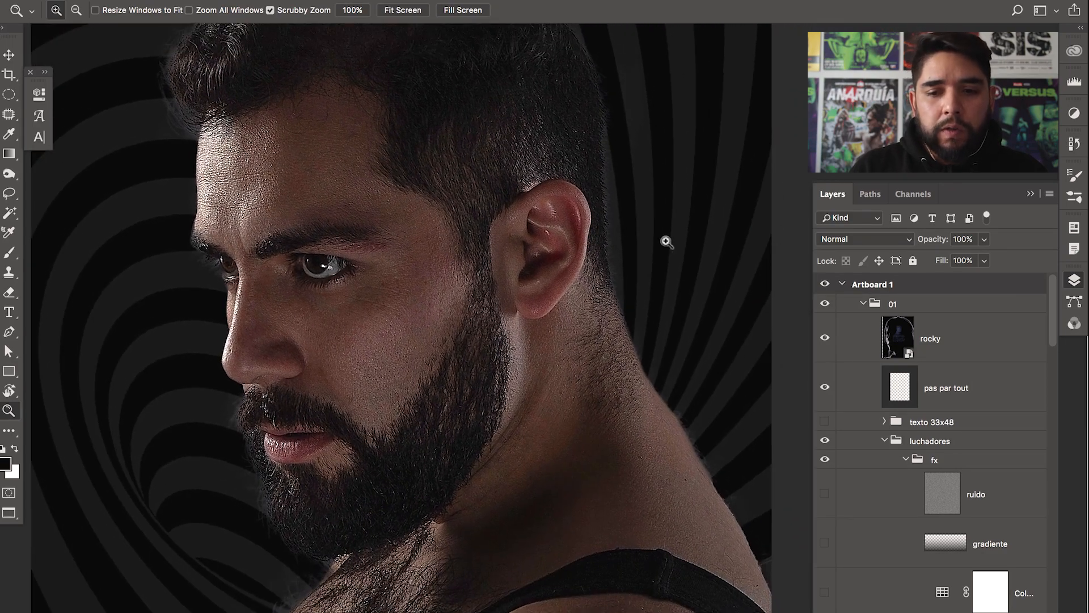
# Check the blend mode of the two grey clipped layers above bravo, keeping Linear Light on the lower one
pyautogui.scroll(-15, 1053, 474)
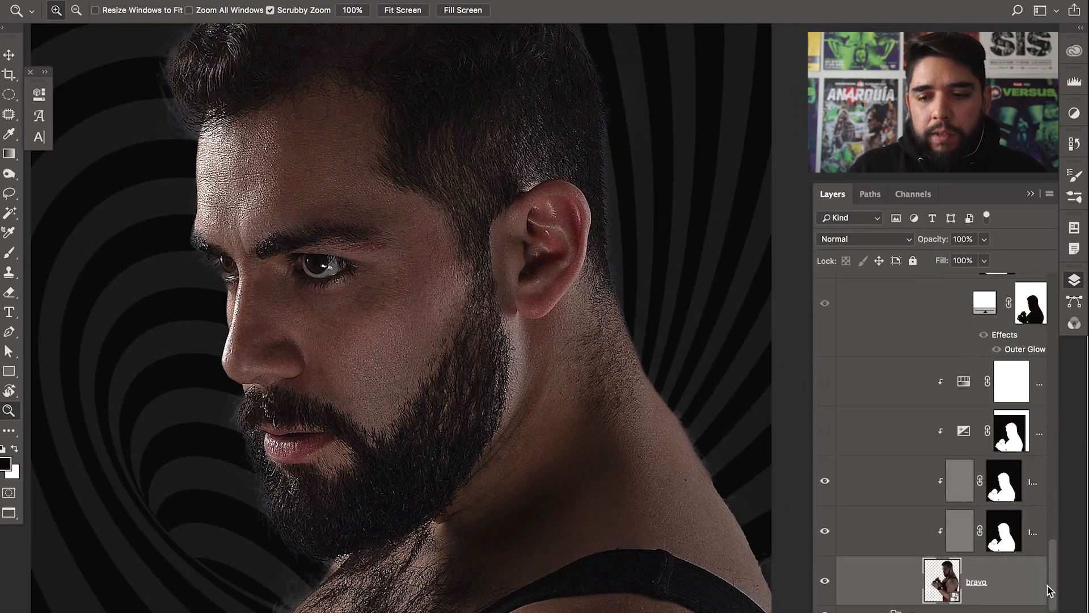
pyautogui.moveTo(828, 560); pyautogui.dragTo(840, 509)
pyautogui.click(919, 513)
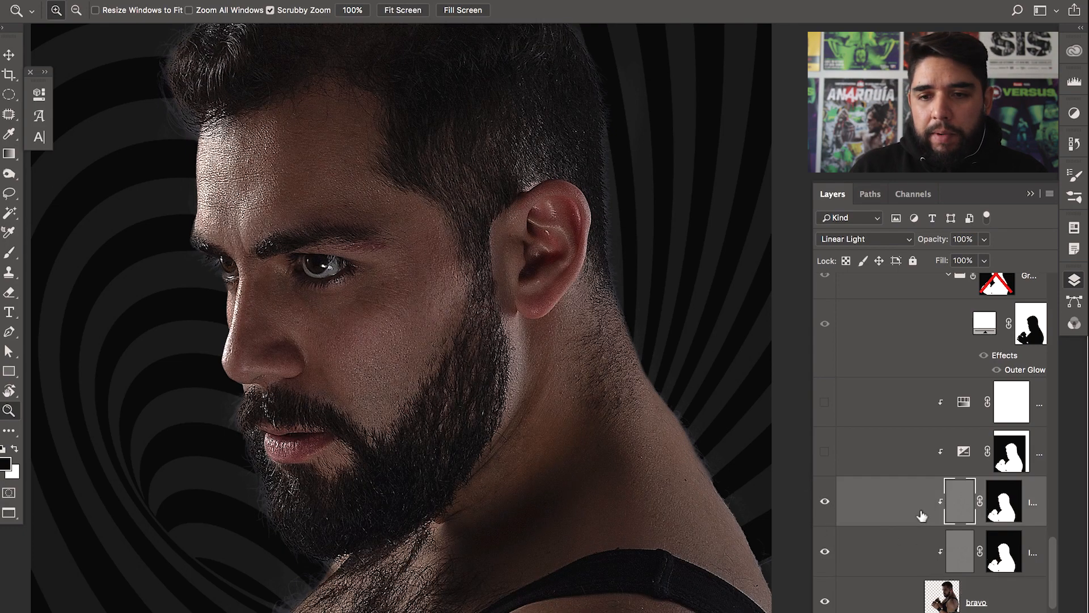
pyautogui.click(878, 552)
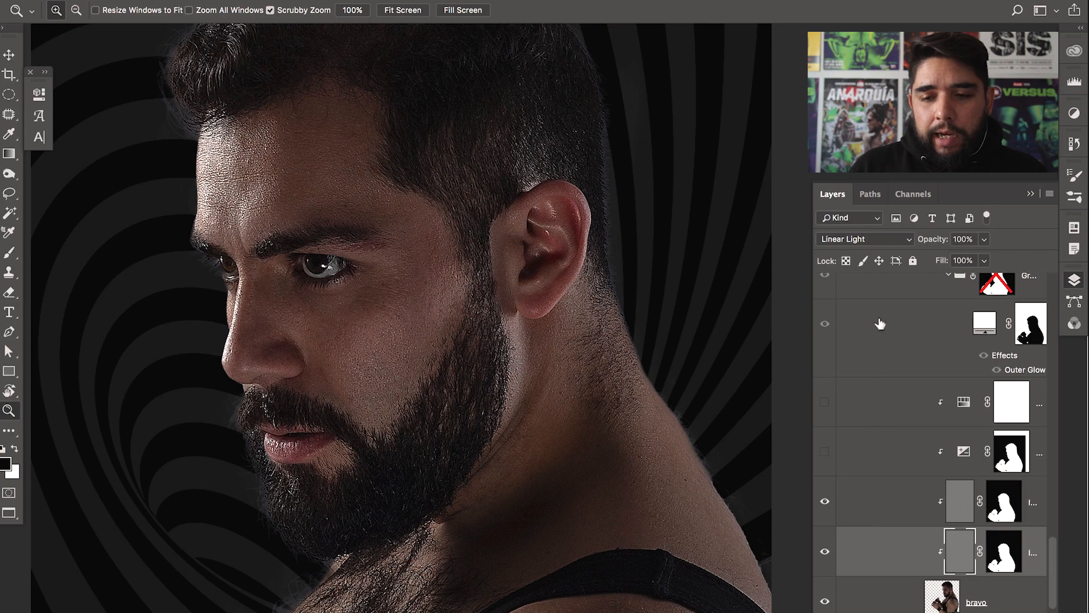
pyautogui.click(886, 245)
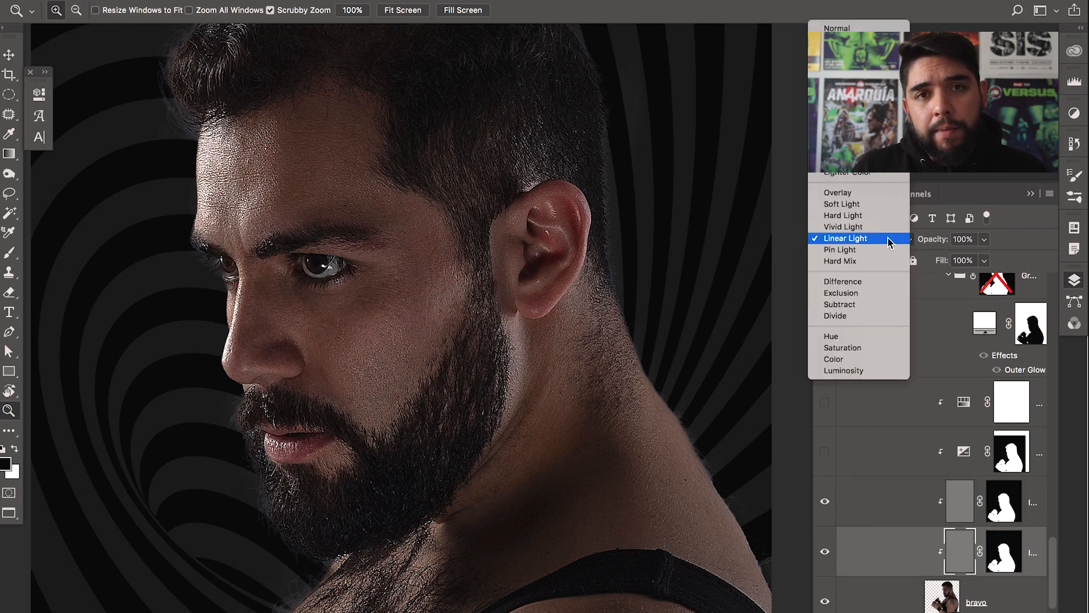
pyautogui.click(887, 237)
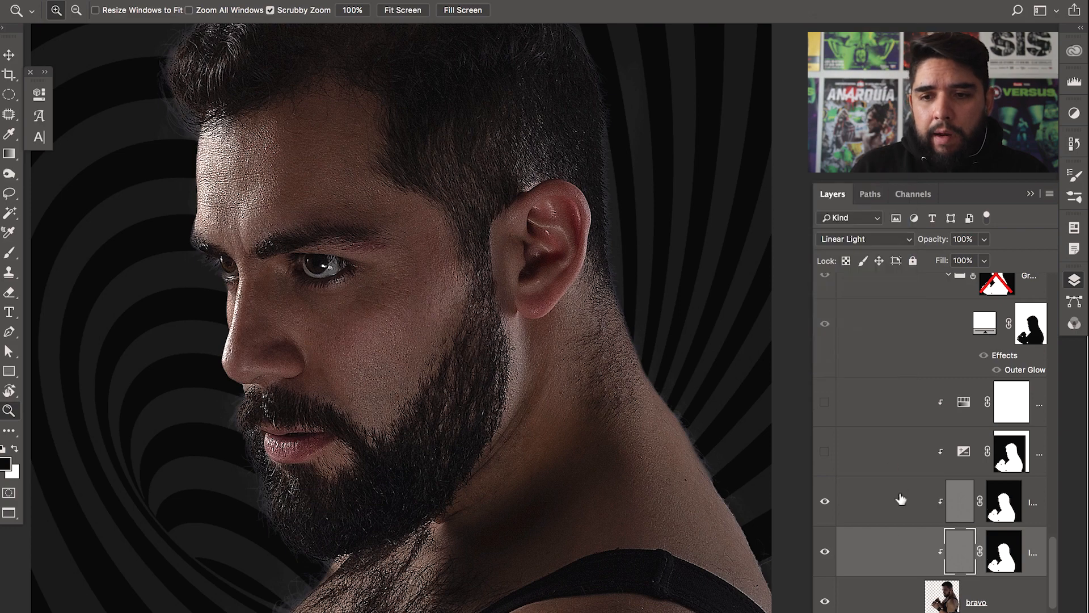
# Review the two grey clipped layers in turn and hide both of them
pyautogui.click(900, 502)
pyautogui.click(902, 546)
pyautogui.click(893, 513)
pyautogui.click(899, 560)
pyautogui.click(870, 512)
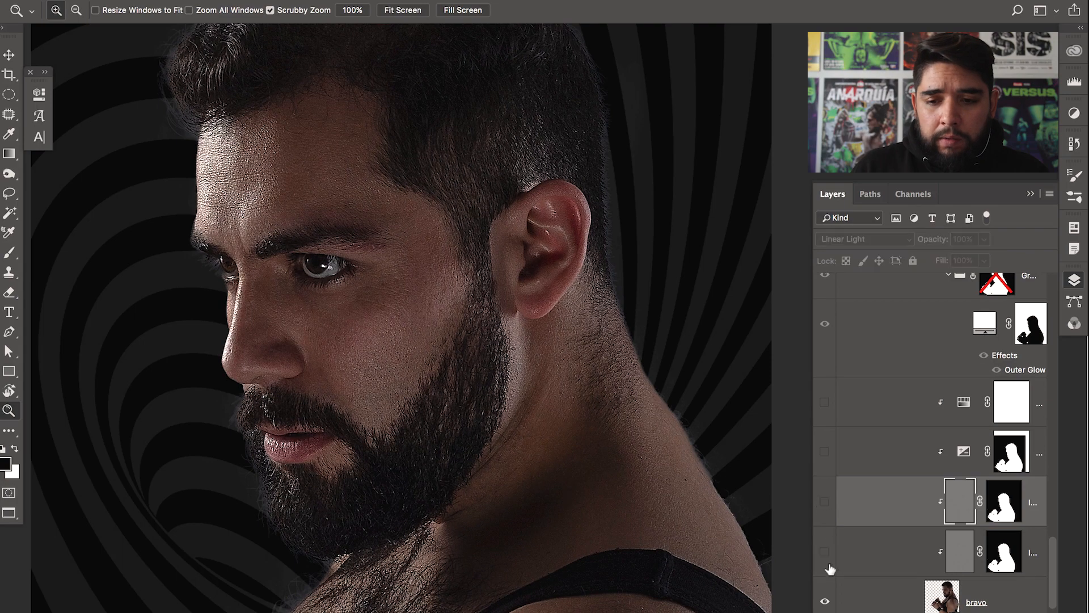
# Duplicate the bravo layer and rasterize the copy
pyautogui.click(879, 599)
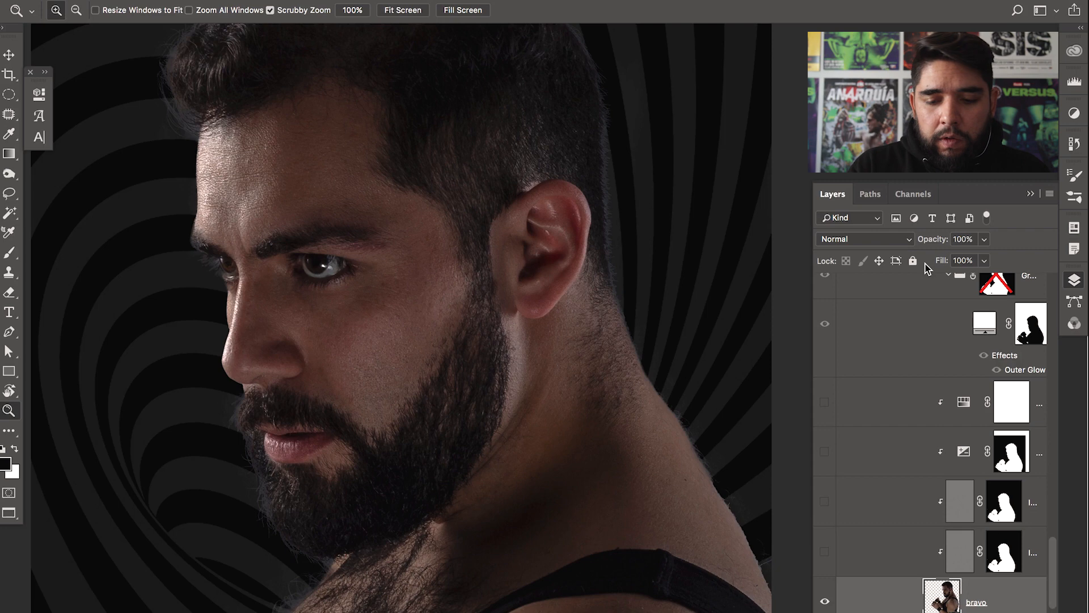
pyautogui.press('super+j')
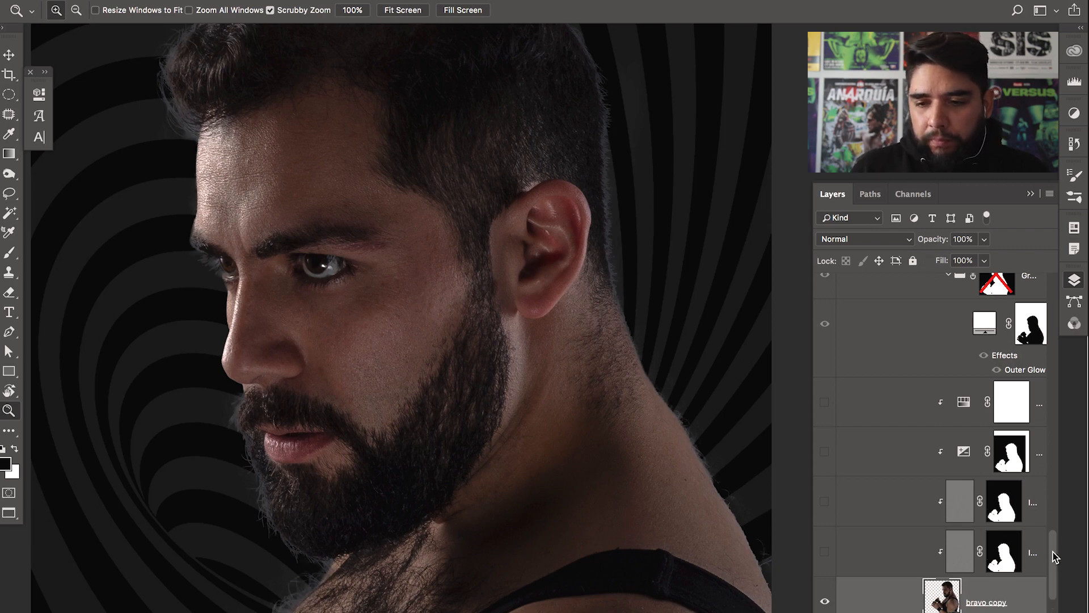
pyautogui.scroll(-3, 1021, 511)
pyautogui.rightClick(1024, 452)
pyautogui.click(907, 258)
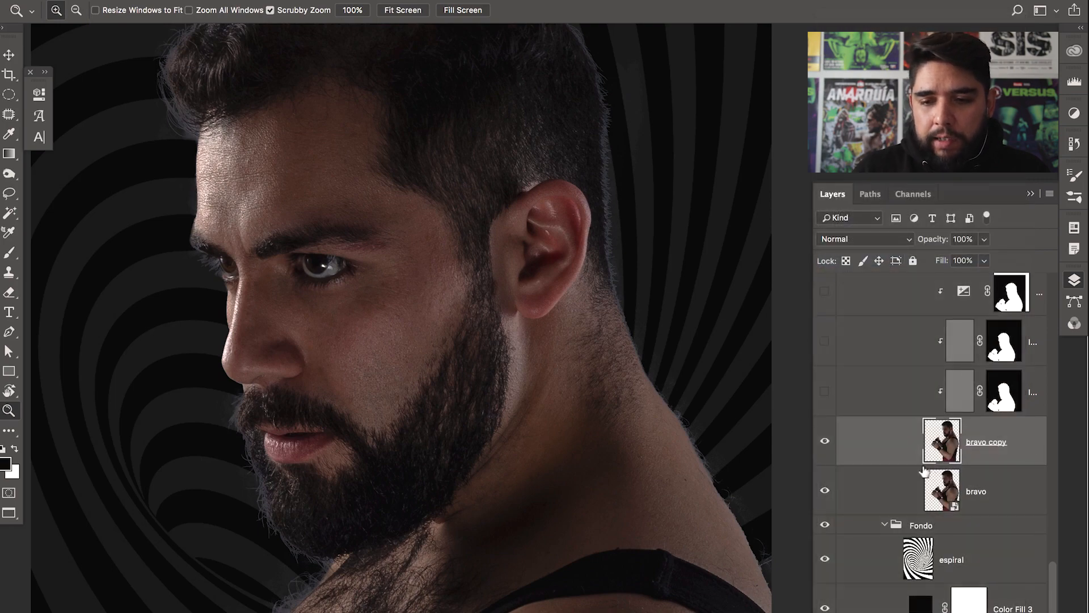
# Clip the bravo copy layer to the bravo layer beneath it
pyautogui.press('alt')
pyautogui.keyDown('alt'); pyautogui.click(905, 459); pyautogui.keyUp('alt')
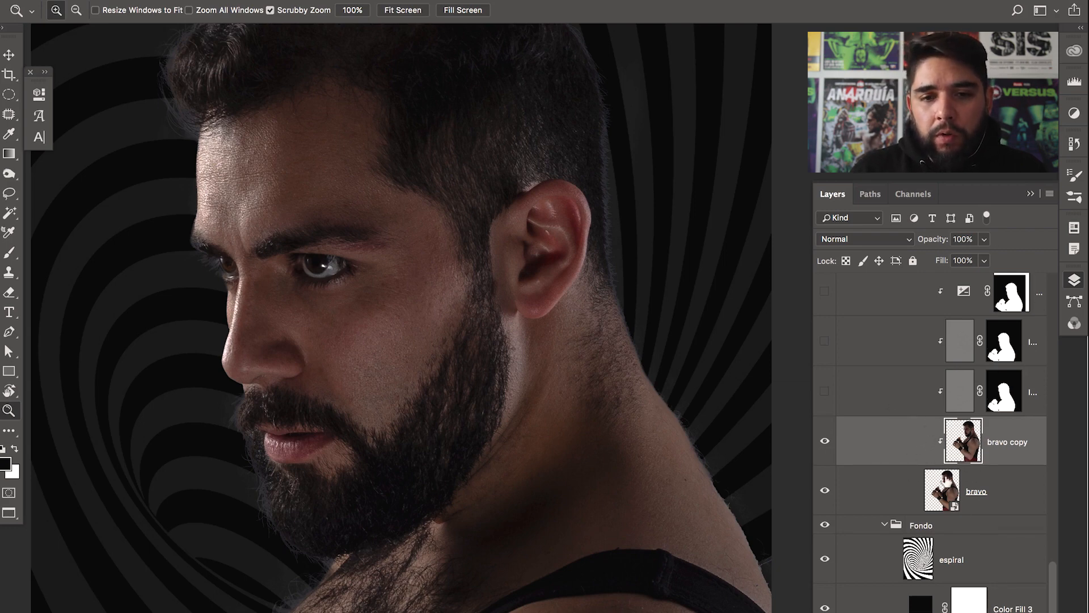
pyautogui.moveTo(656, 326); pyautogui.dragTo(692, 425)
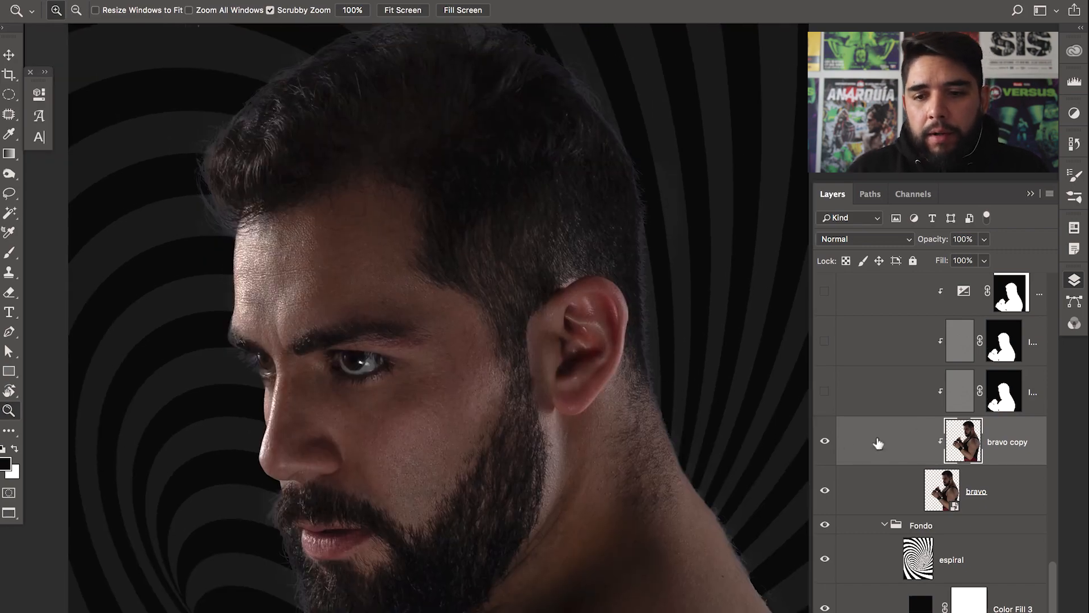
# Release and restore the clipping of bravo copy several times to compare the hair edges, leaving it clipped to bravo
pyautogui.keyDown('alt'); pyautogui.click(885, 463); pyautogui.keyUp('alt')
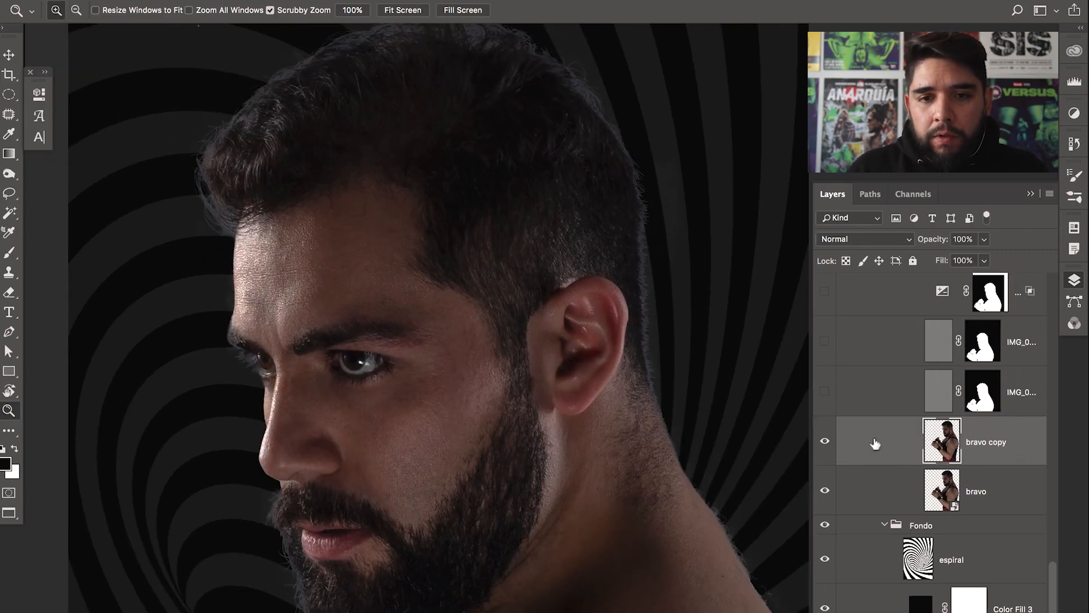
pyautogui.click(215, 133)
pyautogui.moveTo(400, 68); pyautogui.dragTo(324, 230)
pyautogui.moveTo(607, 458); pyautogui.dragTo(585, 505)
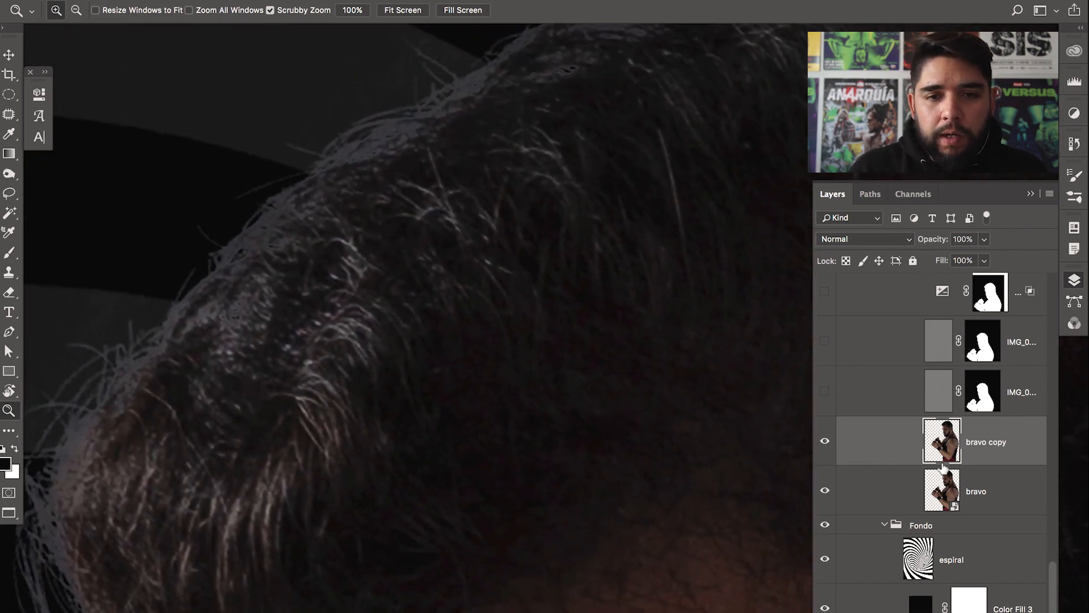
pyautogui.press('super+z')
pyautogui.press('super+z')
pyautogui.press('super+z')
pyautogui.press('super+z')
pyautogui.press('super+z')
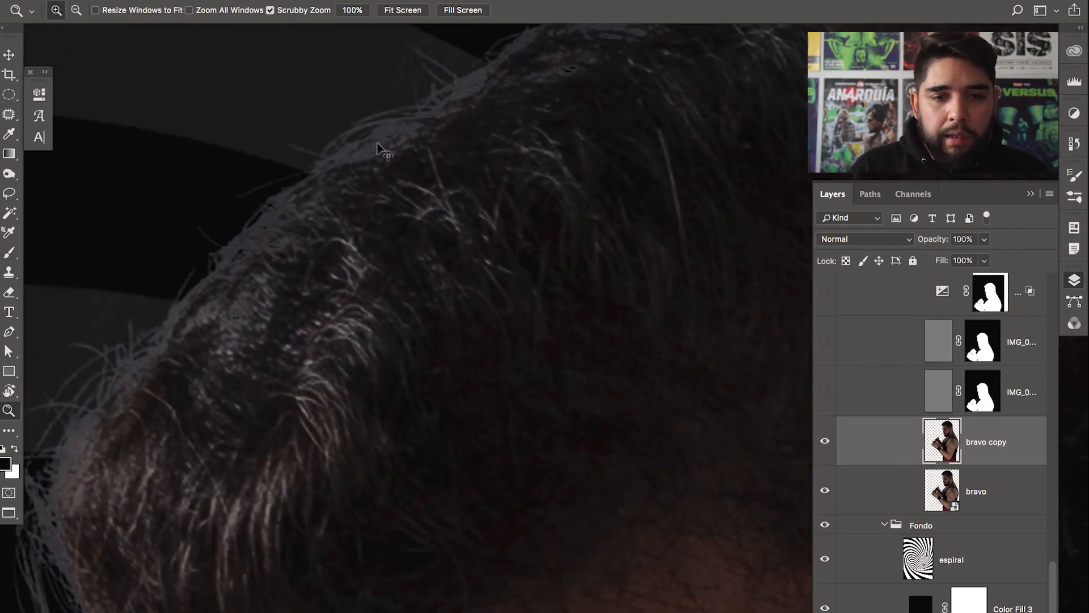
pyautogui.press('super+z')
pyautogui.press('super+z')
pyautogui.press('super+z')
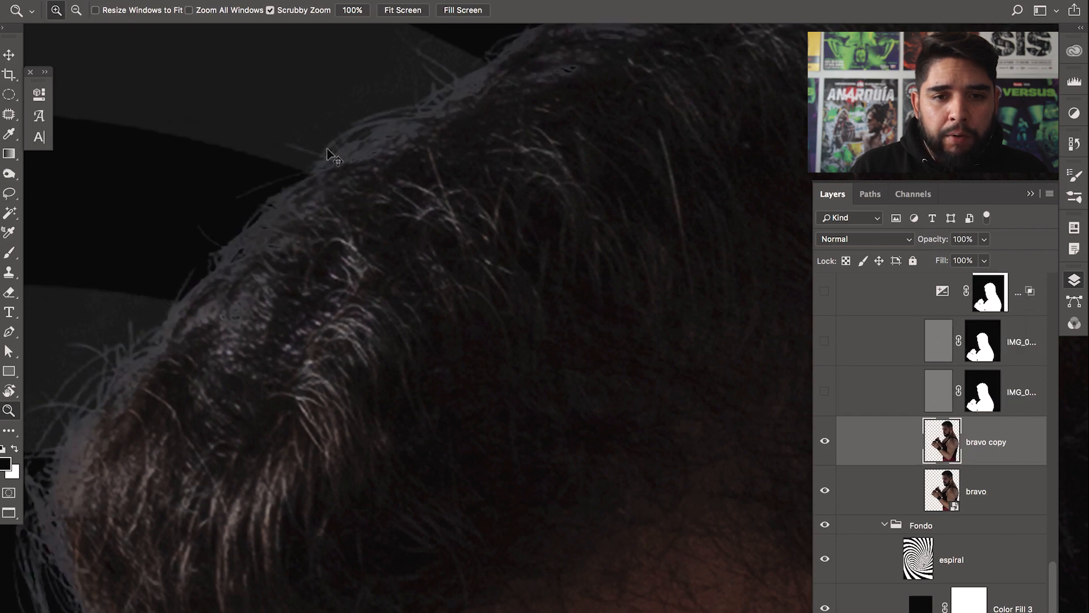
pyautogui.press('super+z')
pyautogui.press('super+z')
pyautogui.press('super+z')
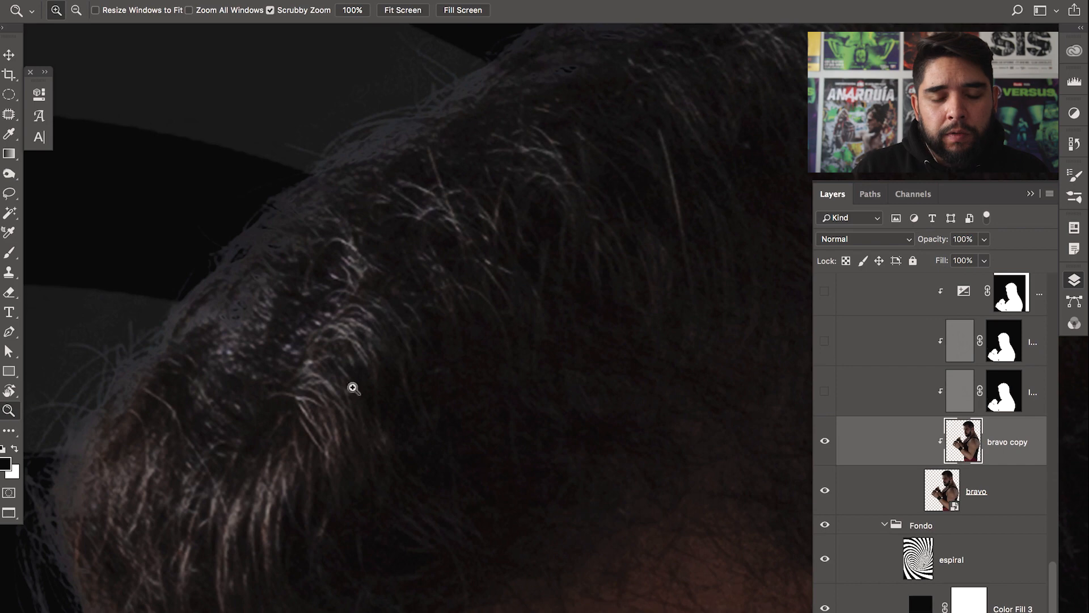
pyautogui.keyDown('alt'); pyautogui.click(884, 466); pyautogui.keyUp('alt')
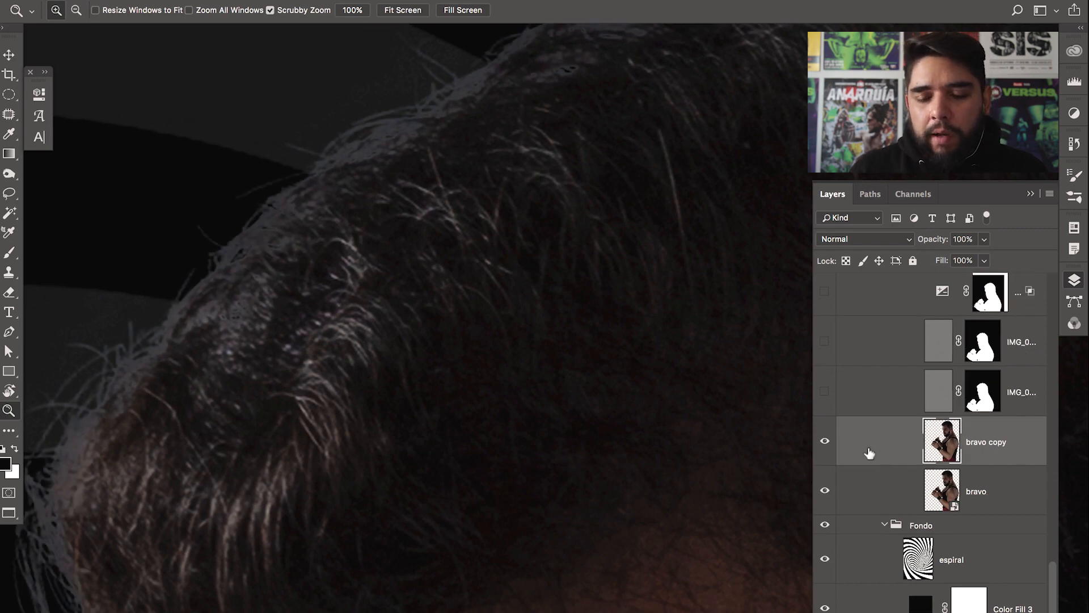
pyautogui.keyDown('alt'); pyautogui.click(913, 466); pyautogui.keyUp('alt')
# Desaturate the bravo copy layer to black and white
pyautogui.press('super+minus')
pyautogui.press('super+minus')
pyautogui.press('super+minus')
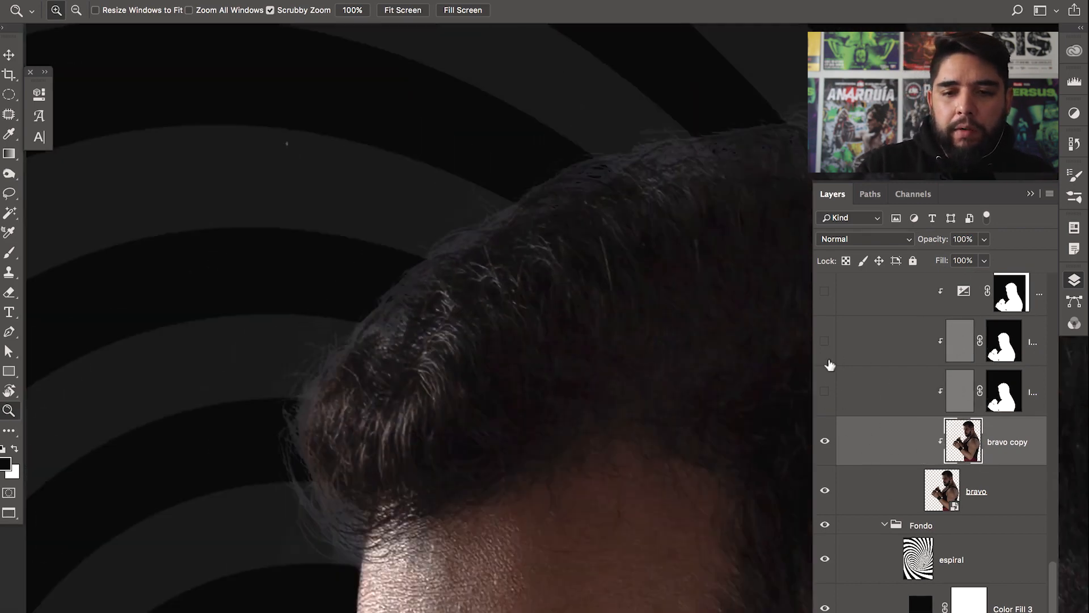
pyautogui.moveTo(688, 506); pyautogui.dragTo(596, 367)
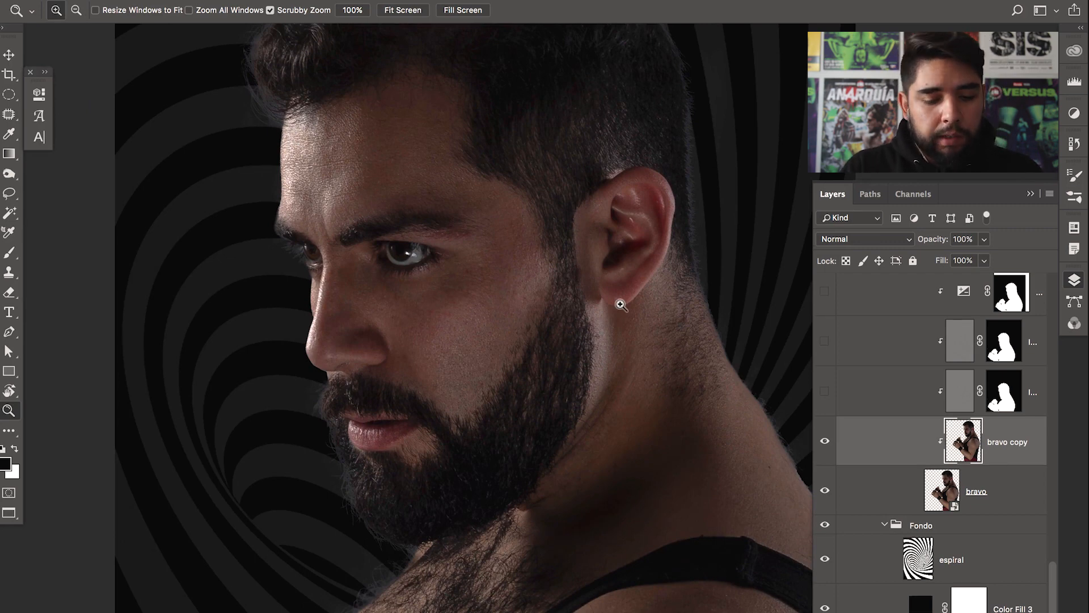
pyautogui.press('super+shift+u')
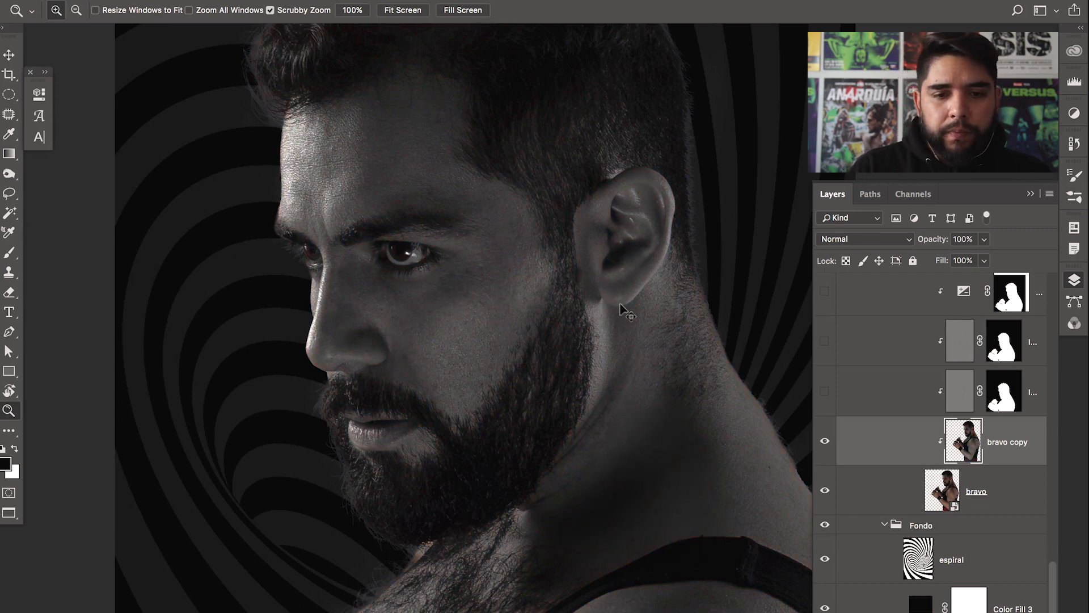
# Set the blend mode of the desaturated bravo copy layer to Linear Light
pyautogui.click(453, 331)
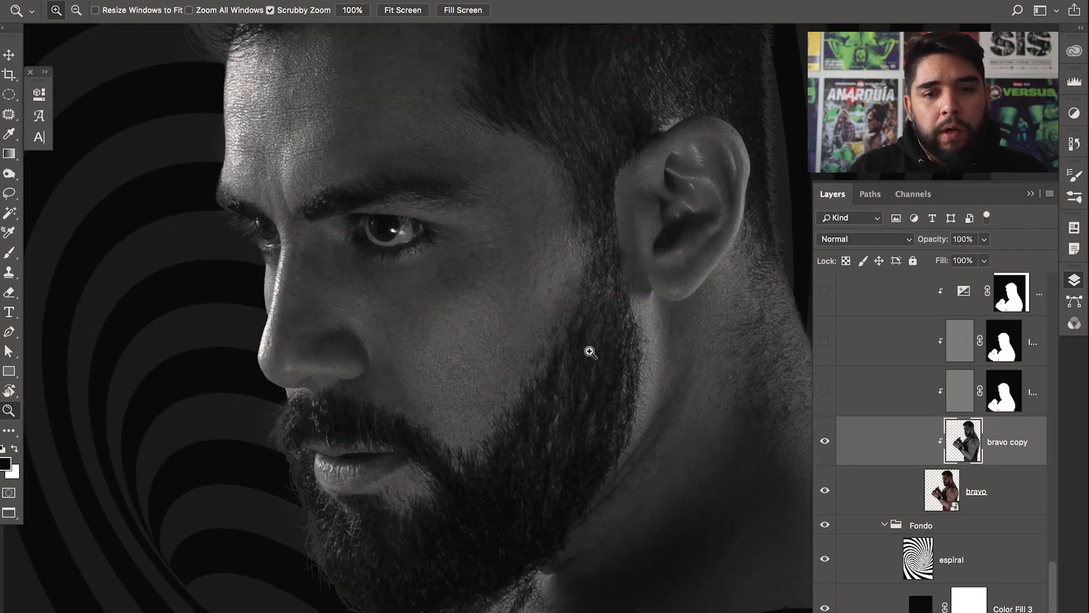
pyautogui.moveTo(583, 304); pyautogui.dragTo(618, 369)
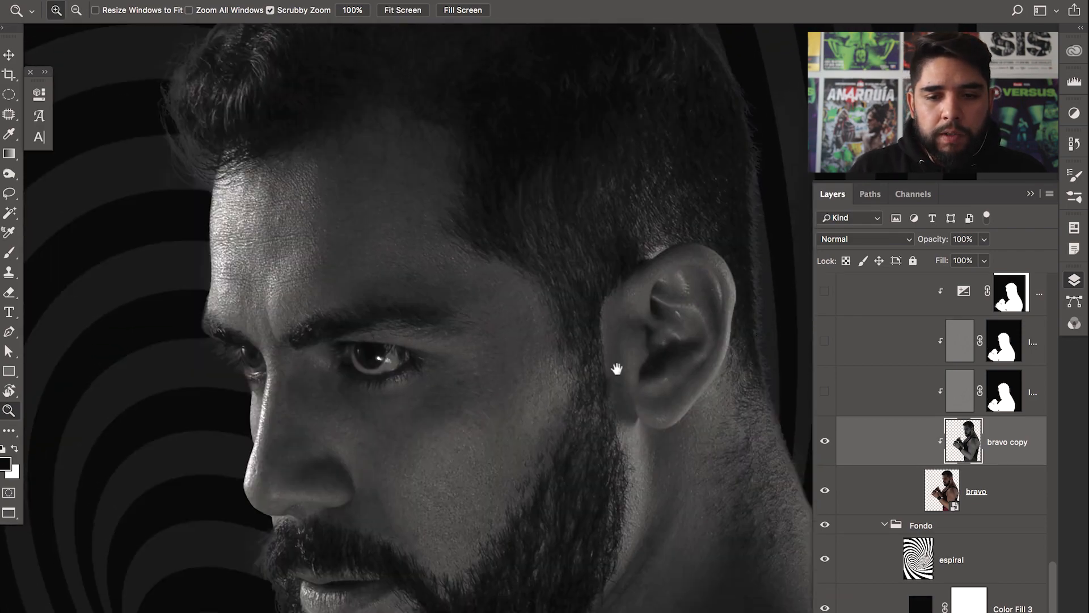
pyautogui.click(880, 243)
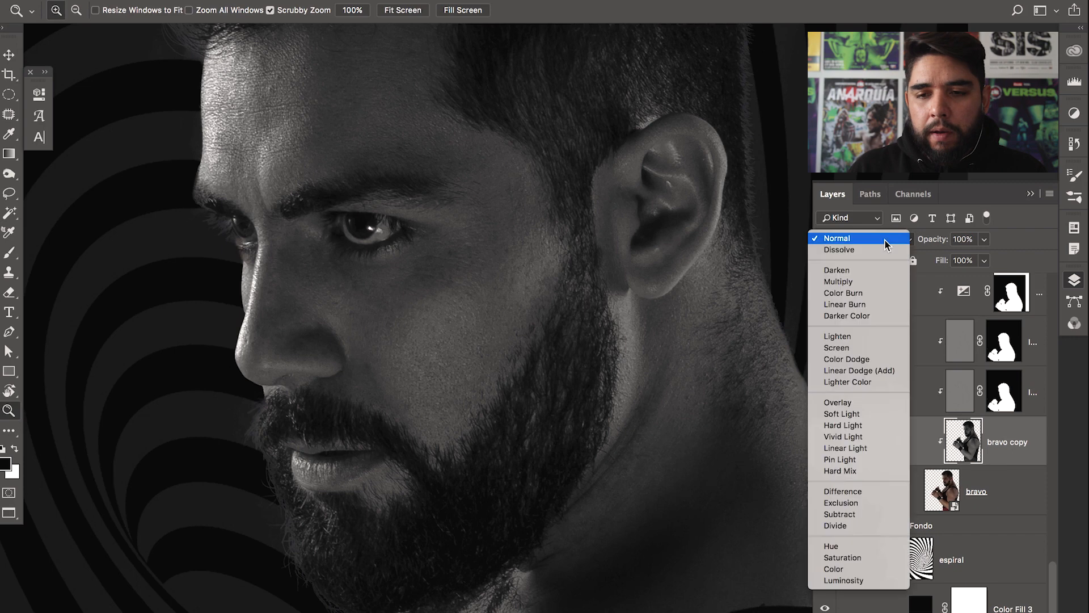
pyautogui.click(883, 449)
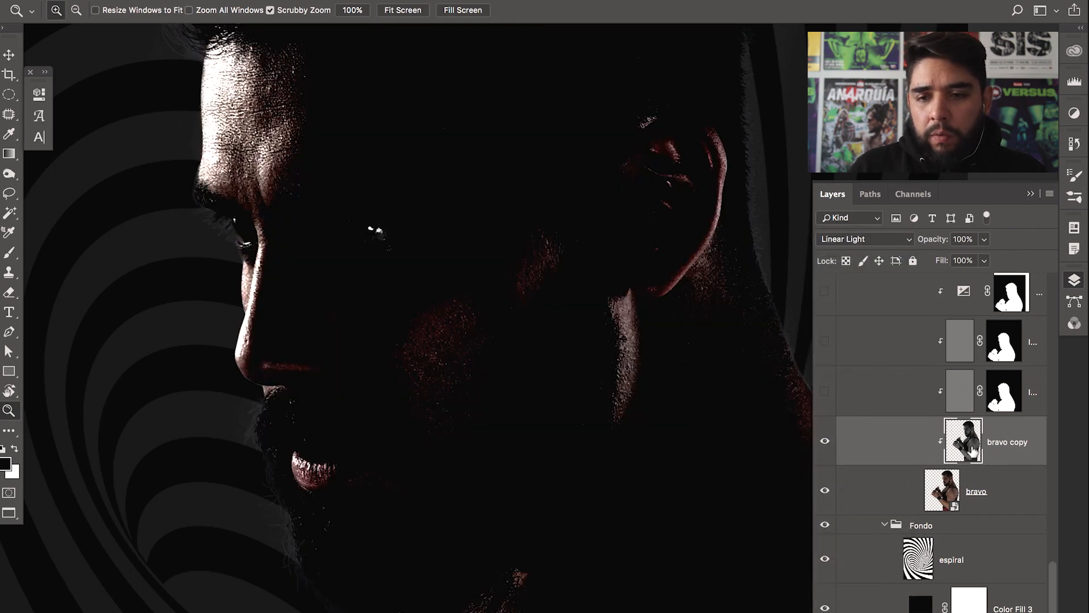
# Start the High Pass filter on the bravo copy layer and compare the face with its preview off and on
pyautogui.moveTo(464, 233); pyautogui.dragTo(414, 279)
pyautogui.press('super+minus')
pyautogui.moveTo(465, 325); pyautogui.dragTo(474, 445)
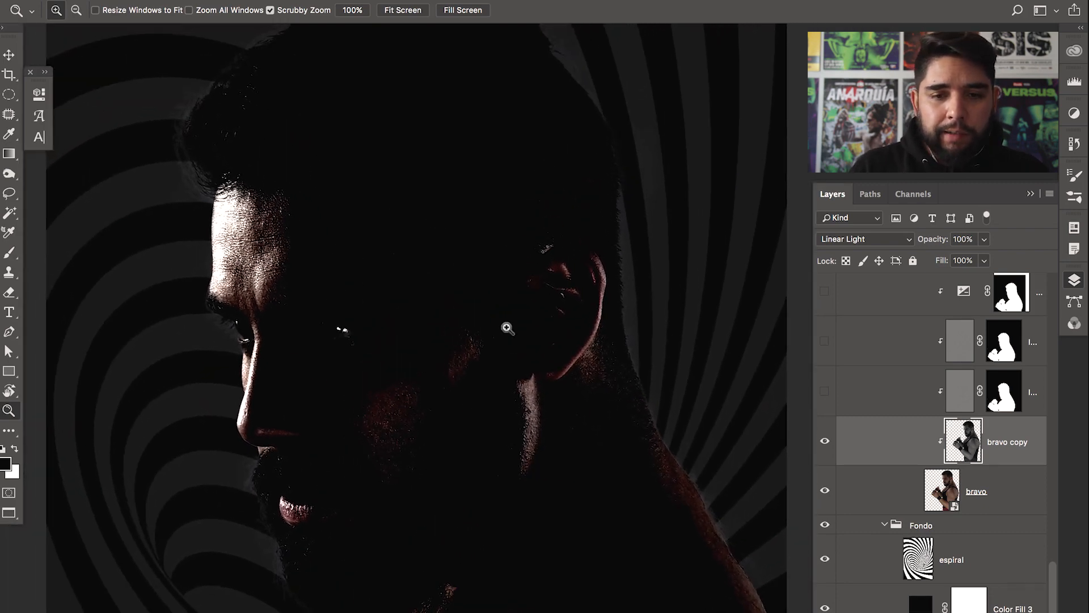
pyautogui.click(364, 1)
pyautogui.moveTo(443, 300)
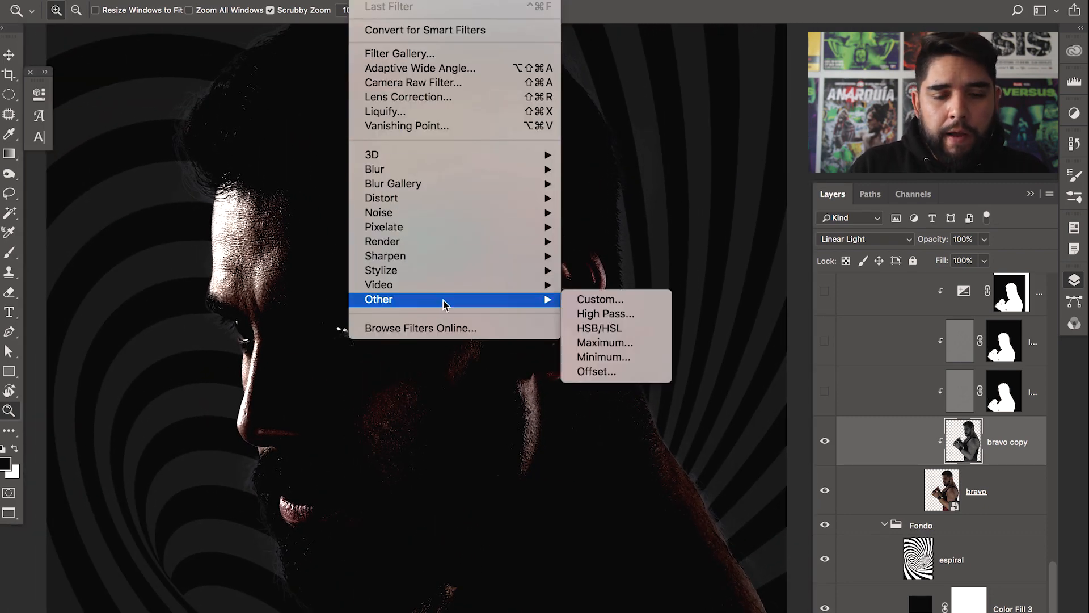
pyautogui.click(665, 315)
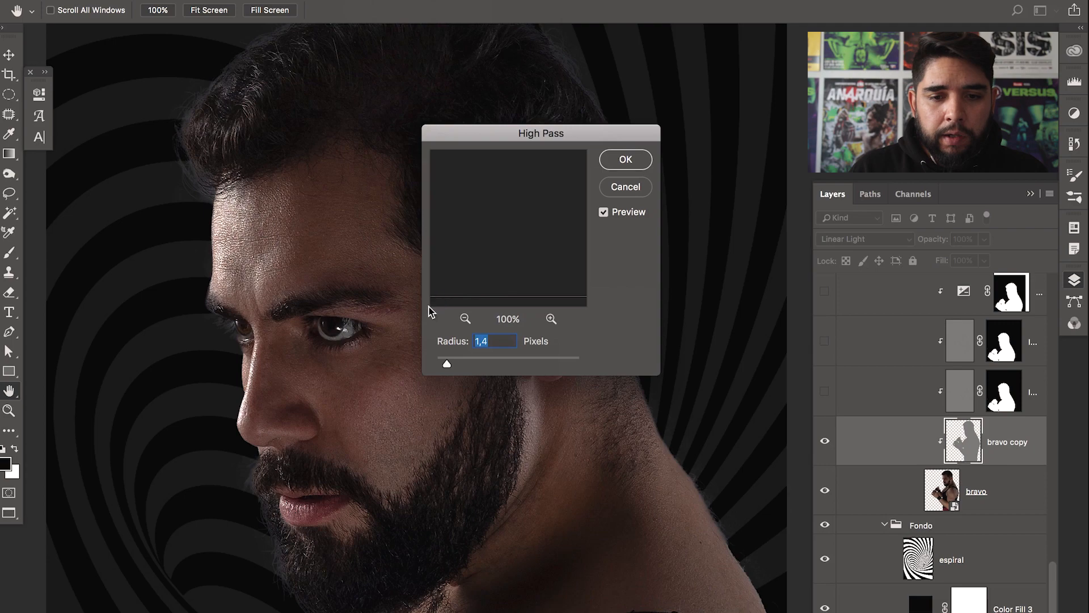
pyautogui.moveTo(505, 134); pyautogui.dragTo(609, 114)
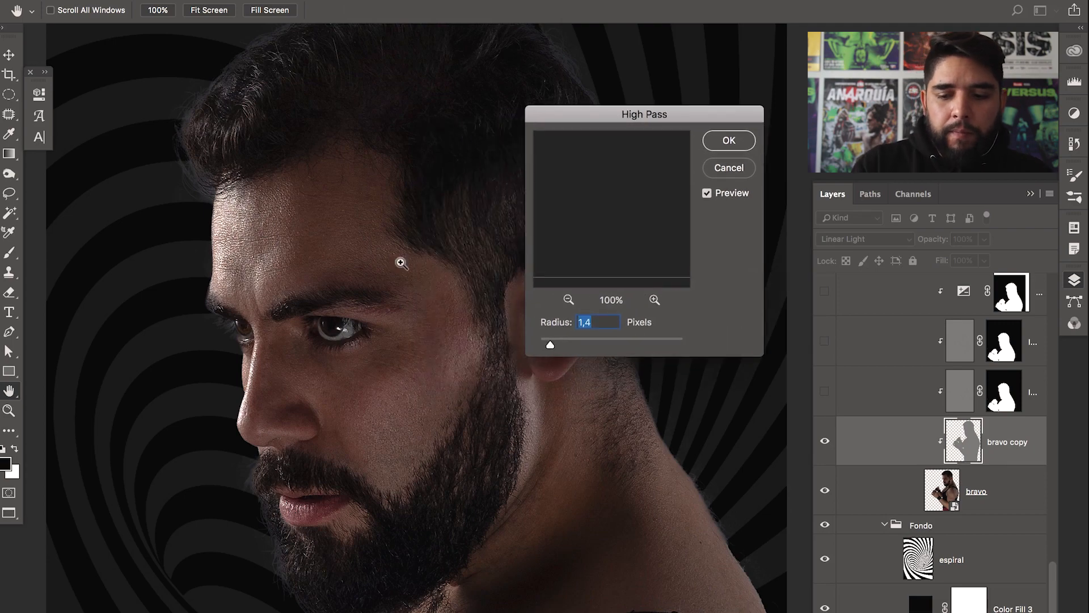
pyautogui.press('super+plus')
pyautogui.press('super+plus')
pyautogui.moveTo(335, 347); pyautogui.dragTo(382, 319)
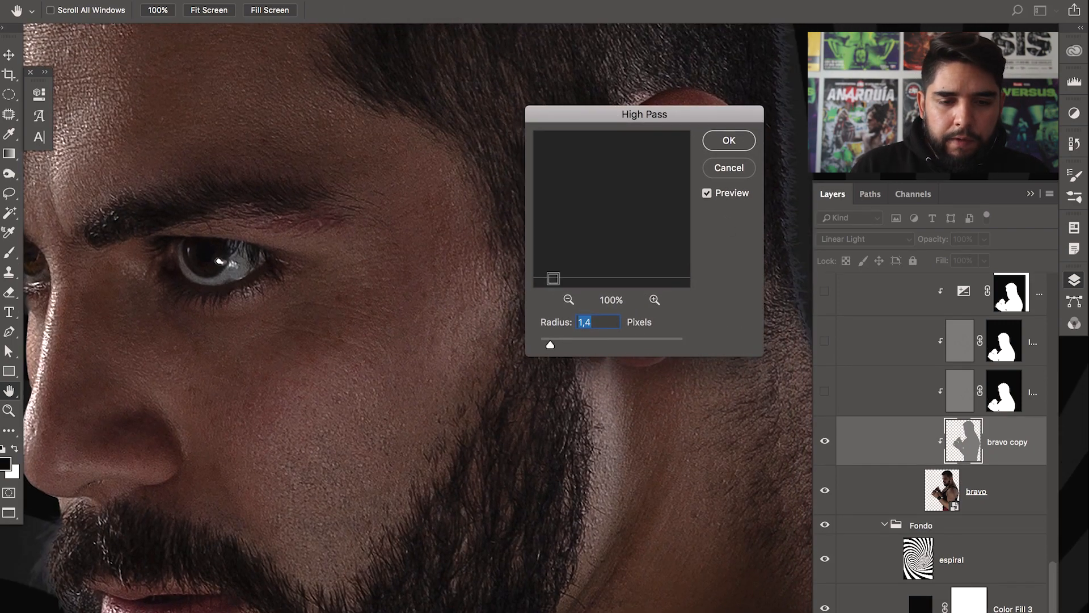
pyautogui.click(707, 192)
pyautogui.click(707, 193)
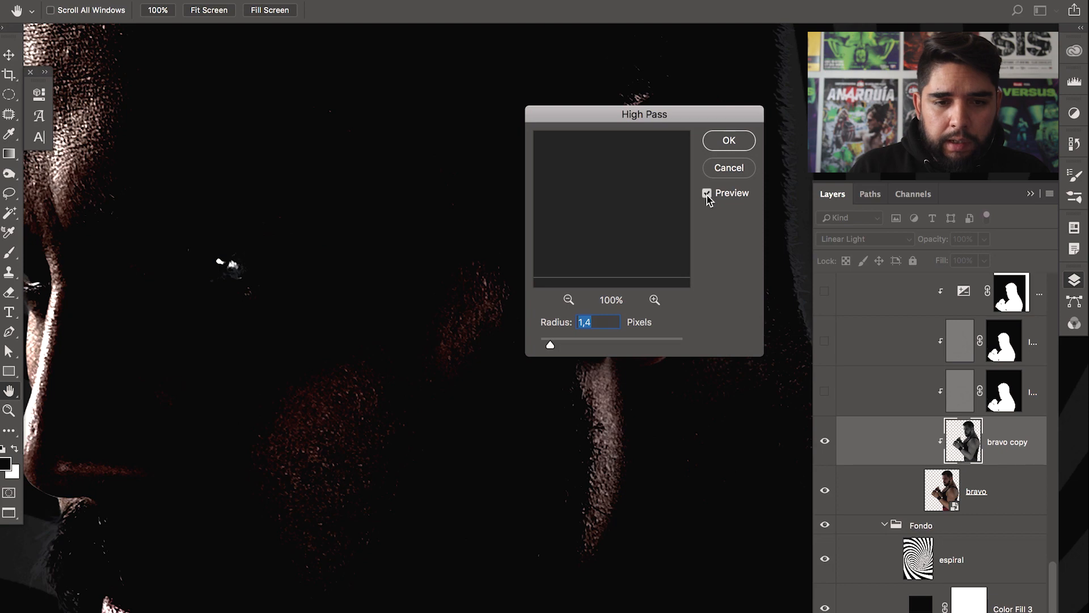
# Examine the skin and facial detail in the High Pass filter preview at several magnifications, up to 300%
pyautogui.click(568, 300)
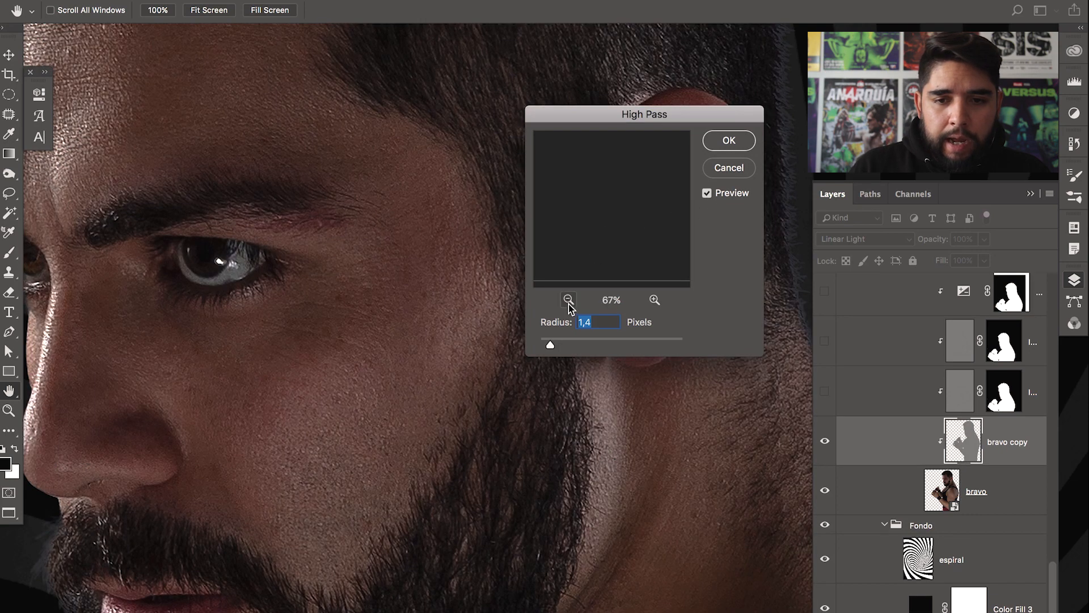
pyautogui.click(568, 299)
pyautogui.click(569, 300)
pyautogui.click(568, 299)
pyautogui.click(568, 299)
pyautogui.click(568, 300)
pyautogui.click(569, 299)
pyautogui.moveTo(588, 250); pyautogui.dragTo(630, 205)
pyautogui.click(653, 299)
pyautogui.click(653, 300)
pyautogui.click(654, 300)
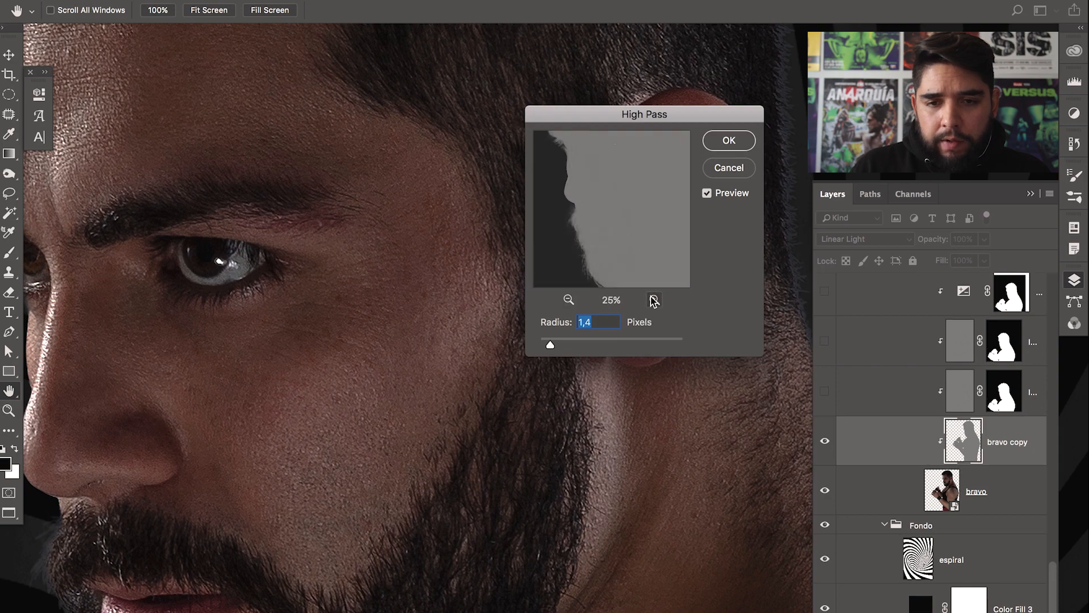
pyautogui.click(653, 300)
pyautogui.click(654, 299)
pyautogui.click(653, 299)
pyautogui.moveTo(616, 210); pyautogui.dragTo(622, 231)
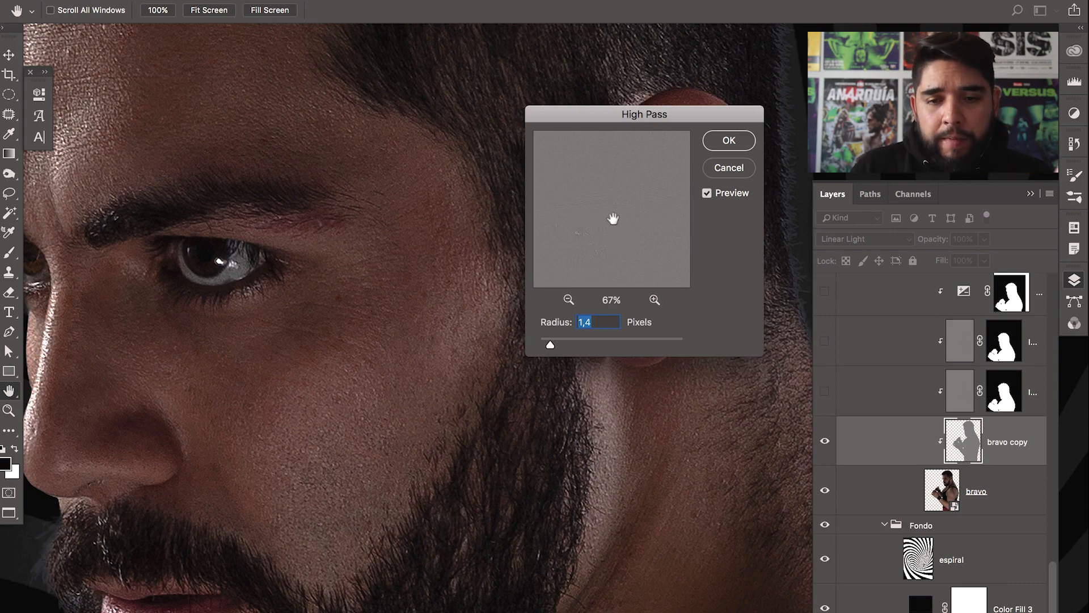
pyautogui.click(654, 300)
pyautogui.click(654, 301)
pyautogui.click(654, 300)
pyautogui.moveTo(622, 248); pyautogui.dragTo(654, 192)
pyautogui.moveTo(617, 275); pyautogui.dragTo(617, 277)
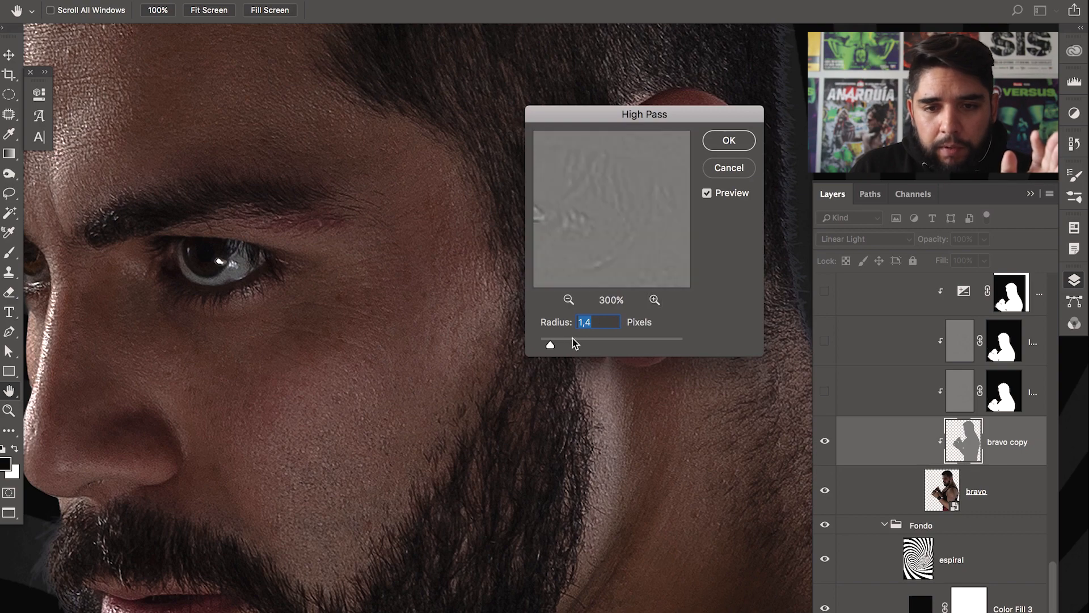
# Try larger High Pass radii, including 8.9, 48.7 and 459.1 pixels, to compare their effect on the face
pyautogui.moveTo(561, 341); pyautogui.dragTo(557, 343)
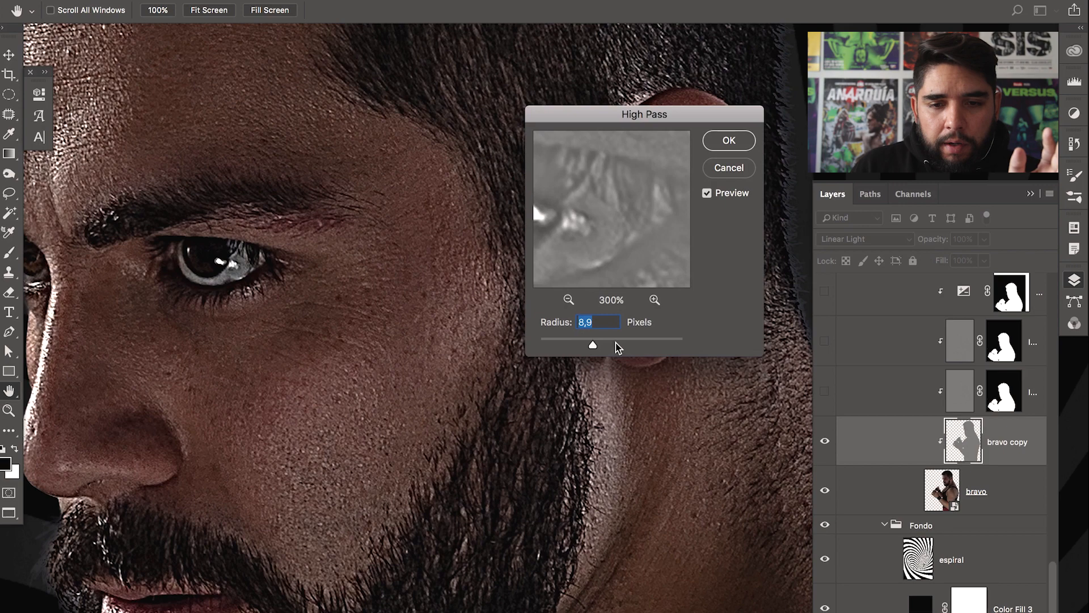
pyautogui.moveTo(571, 344); pyautogui.dragTo(617, 340)
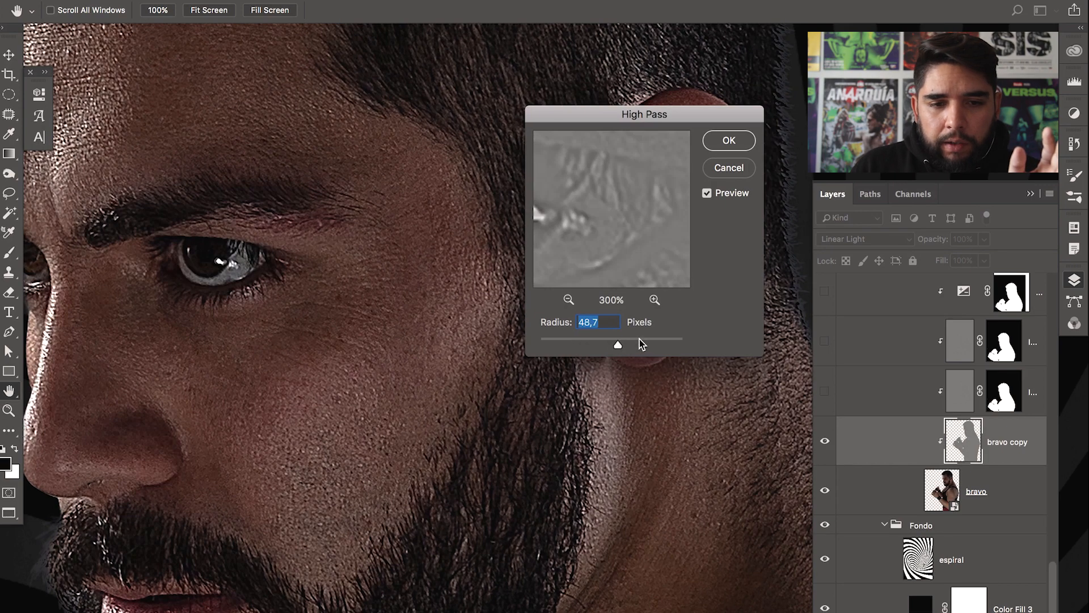
pyautogui.click(640, 338)
pyautogui.click(667, 340)
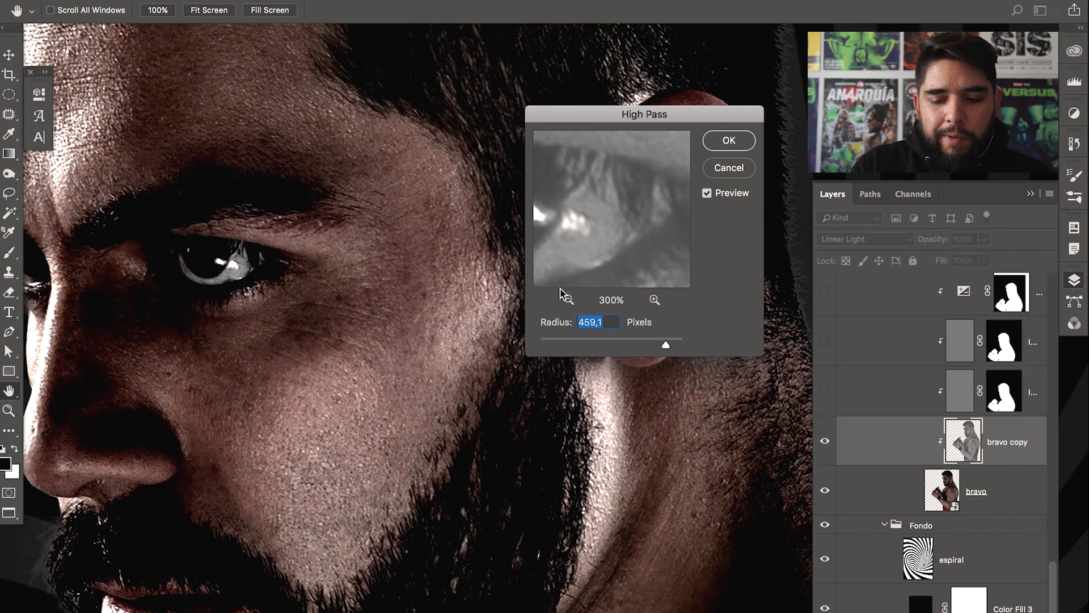
pyautogui.press('super+minus')
pyautogui.press('super+minus')
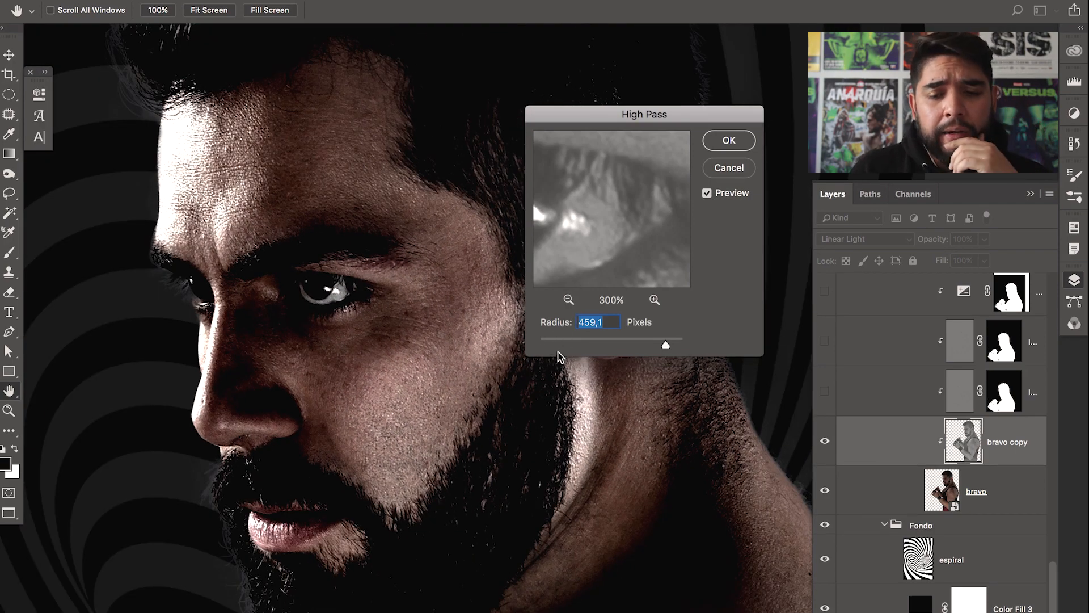
# Set the High Pass radius to 1.4 pixels, compare with and without the preview, and apply the filter
pyautogui.click(554, 340)
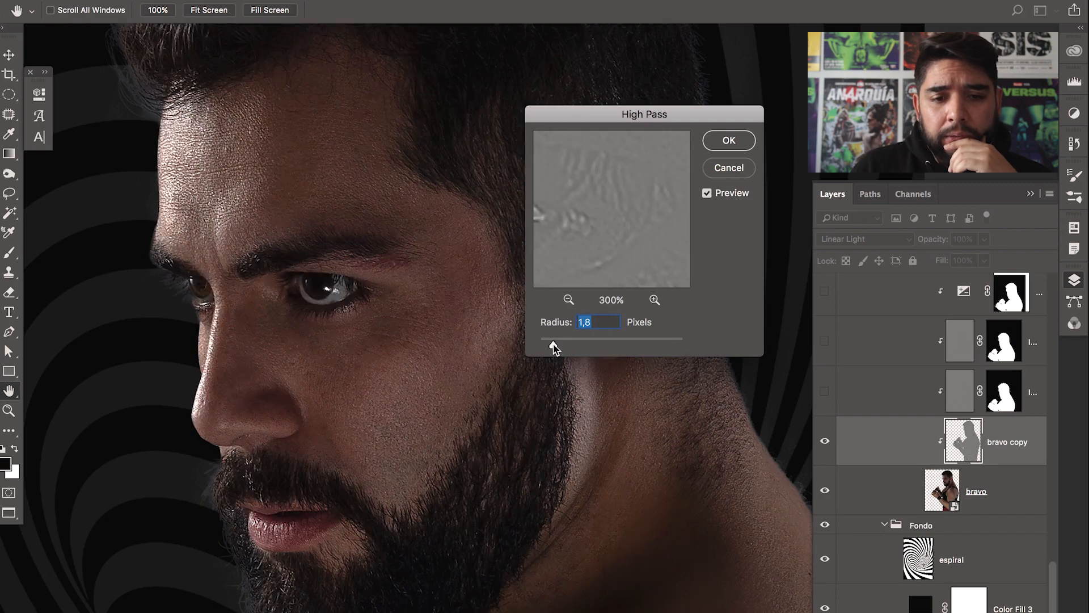
pyautogui.moveTo(552, 345); pyautogui.dragTo(550, 344)
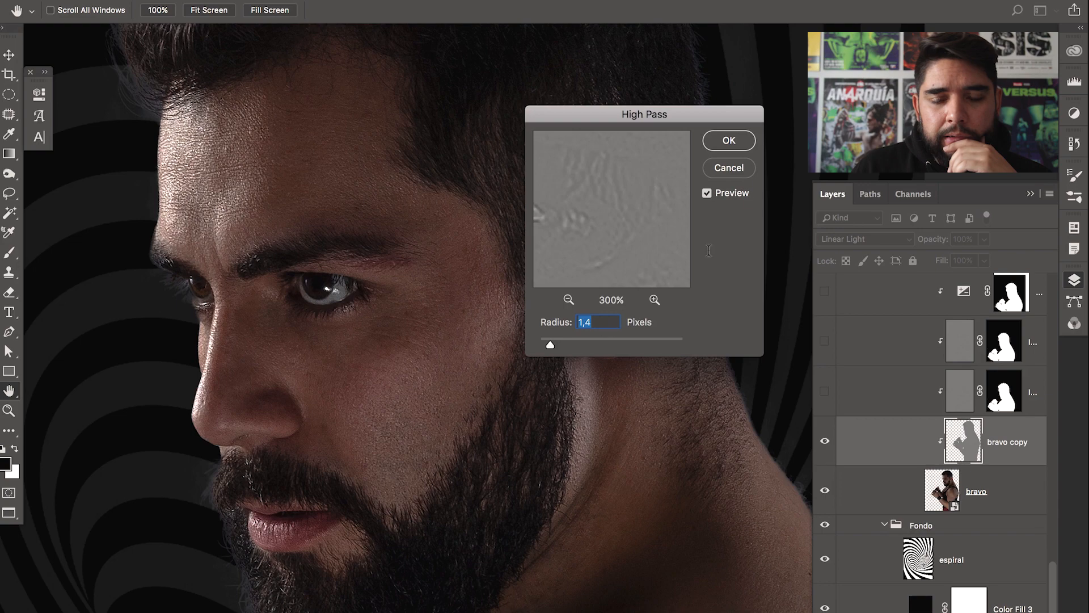
pyautogui.click(706, 193)
pyautogui.click(706, 194)
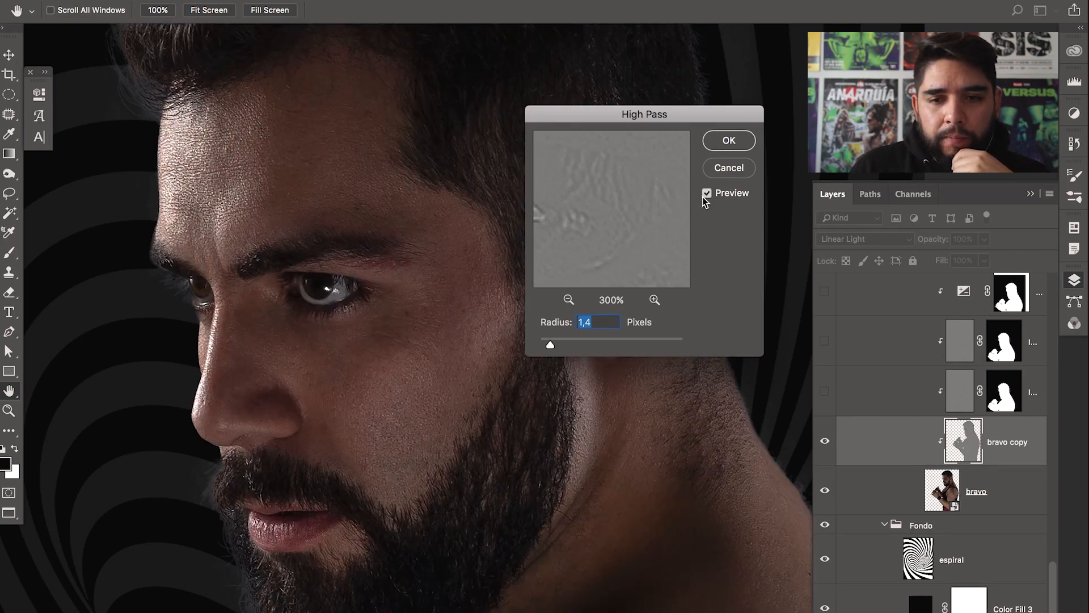
pyautogui.click(742, 147)
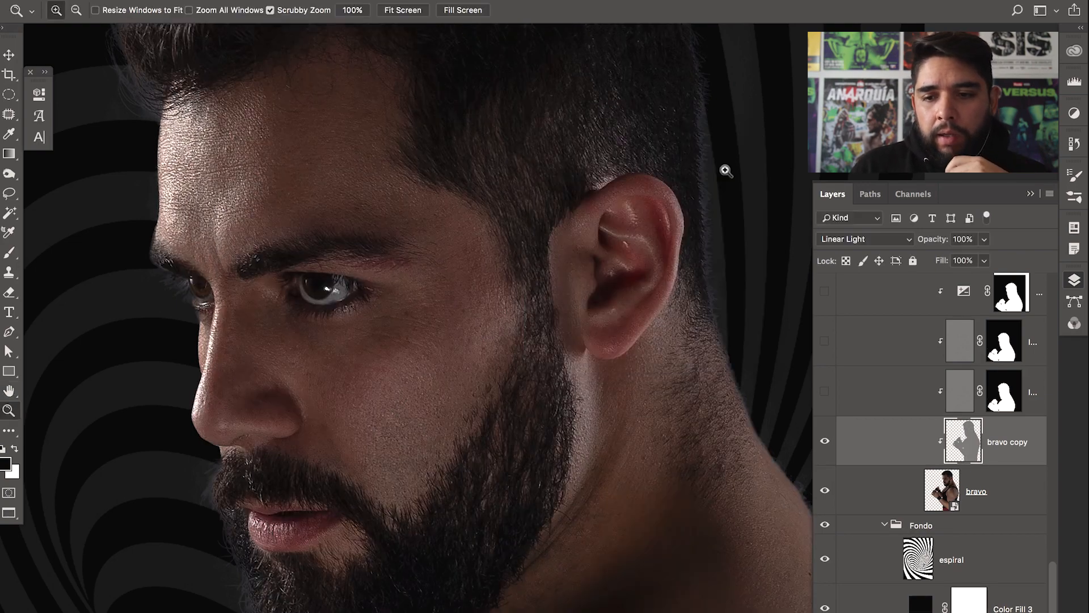
# Duplicate the bravo copy layer, clip the duplicate to the bravo layer, and compare the portrait with both copies hidden and shown
pyautogui.hotkey('ctrl', 'j')
pyautogui.keyDown('alt'); pyautogui.click(888, 464); pyautogui.keyUp('alt')
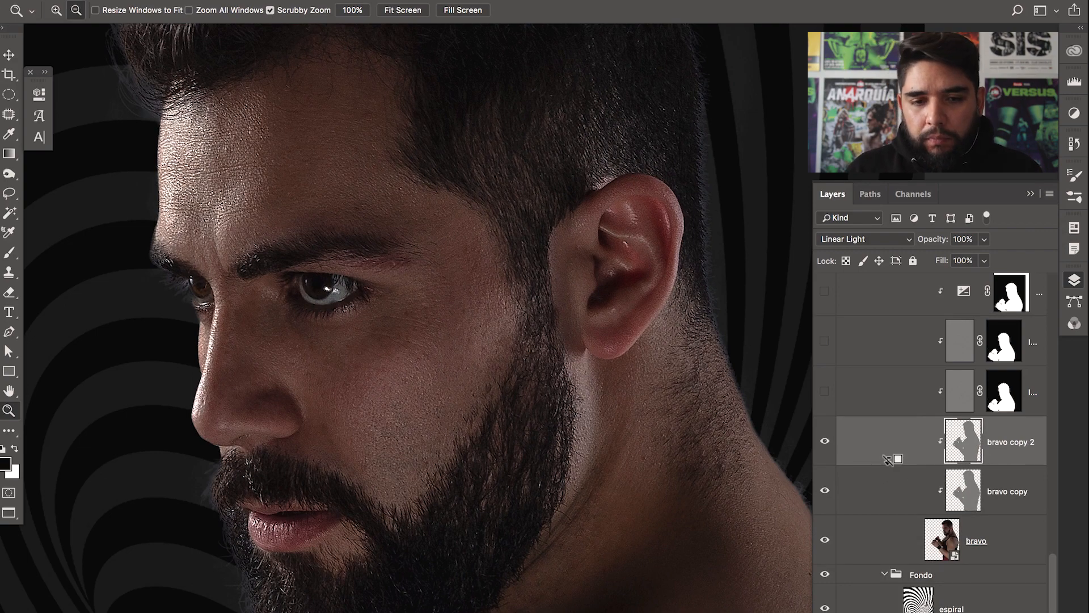
pyautogui.moveTo(827, 447); pyautogui.dragTo(828, 495)
pyautogui.moveTo(828, 452); pyautogui.dragTo(828, 497)
pyautogui.moveTo(827, 446); pyautogui.dragTo(828, 500)
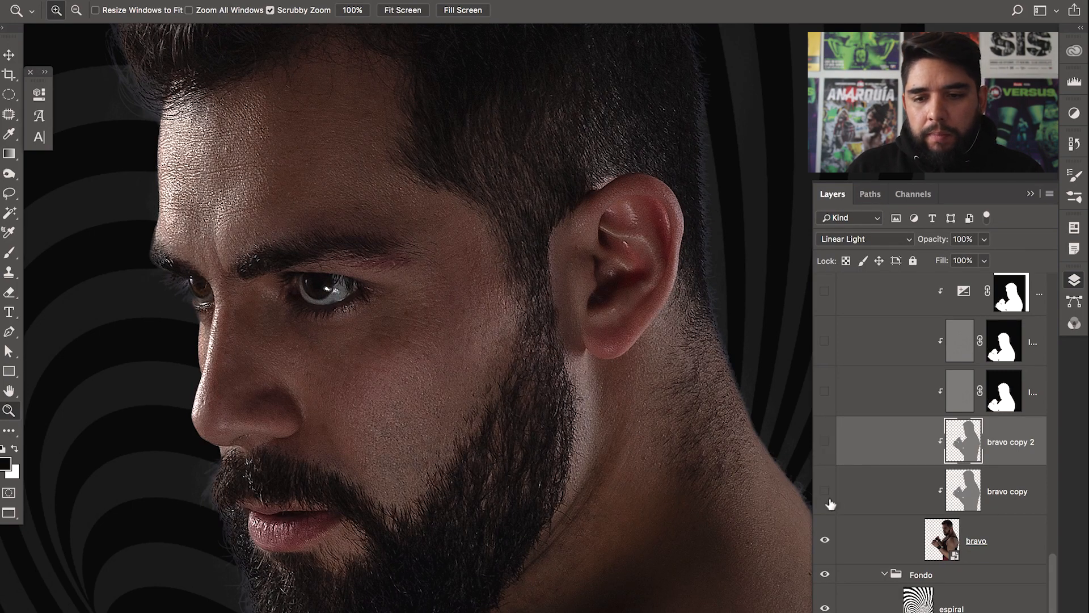
# Delete both bravo copy layers and show the two clipped gray IMG_0147 copy layers above the bravo layer
pyautogui.keyDown('shift'); pyautogui.click(904, 495); pyautogui.keyUp('shift')
pyautogui.press('Delete')
pyautogui.moveTo(824, 448); pyautogui.dragTo(830, 404)
pyautogui.moveTo(484, 291); pyautogui.dragTo(584, 342)
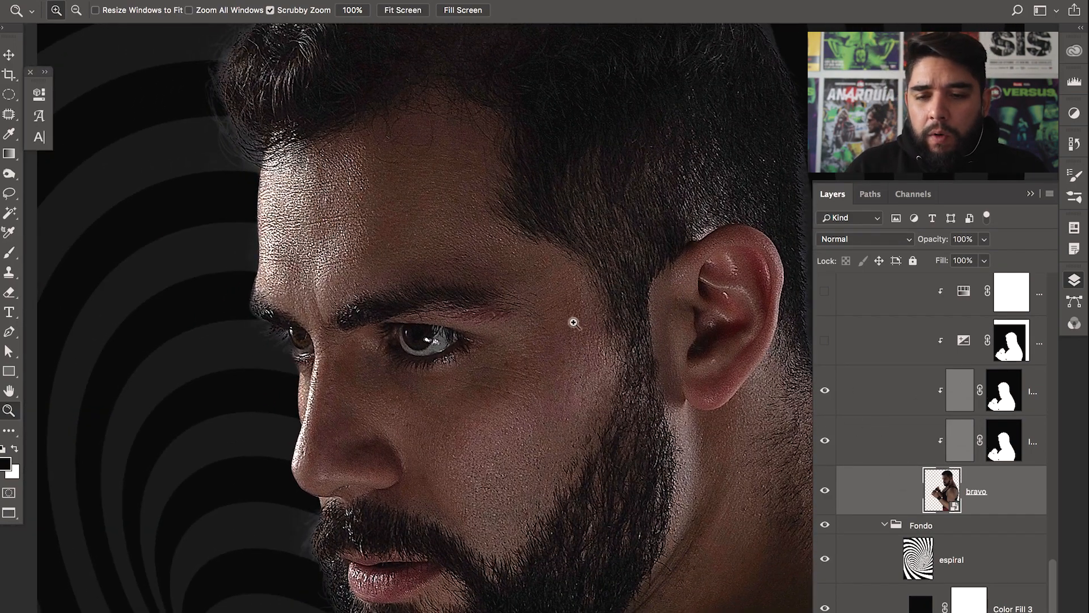
pyautogui.press('super+minus')
pyautogui.hscroll(5, 596, 306)
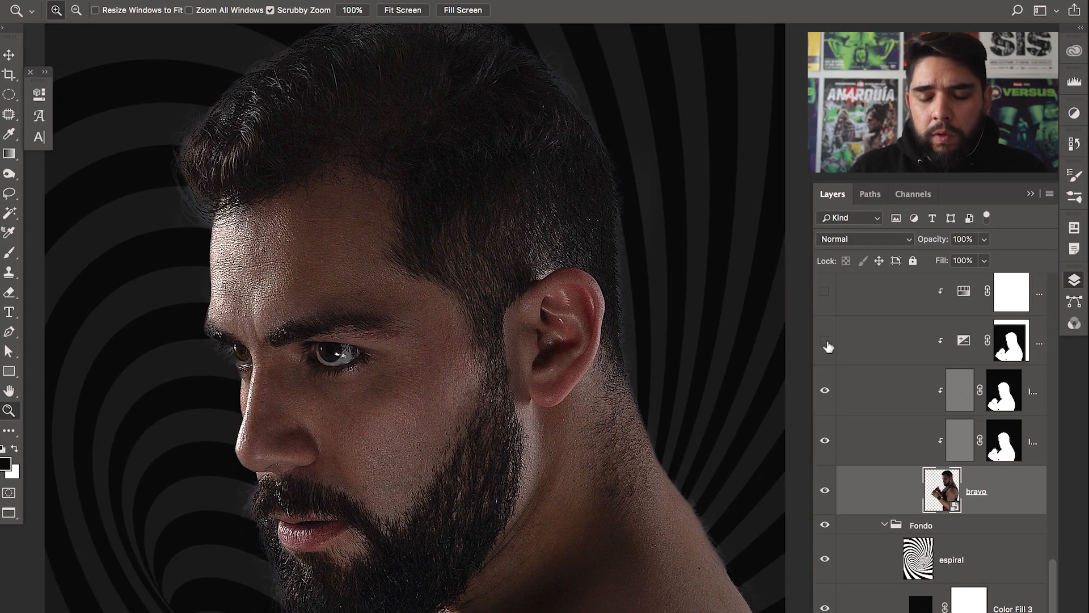
# Show the clipped Exposure adjustment layer above the gray IMG_0147 copies and open its exposure settings
pyautogui.click(964, 341)
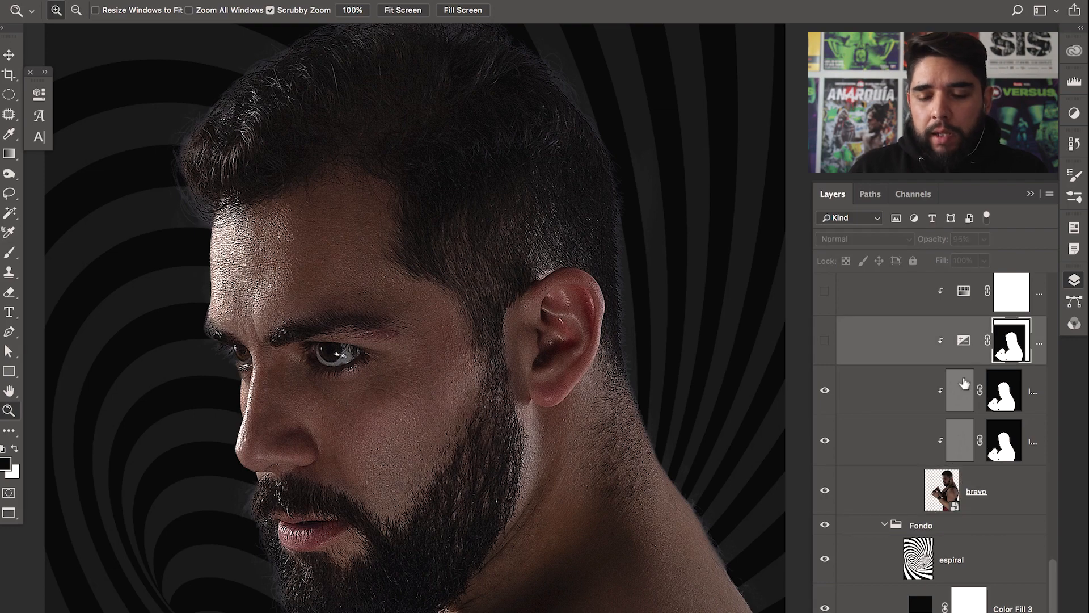
pyautogui.click(964, 340)
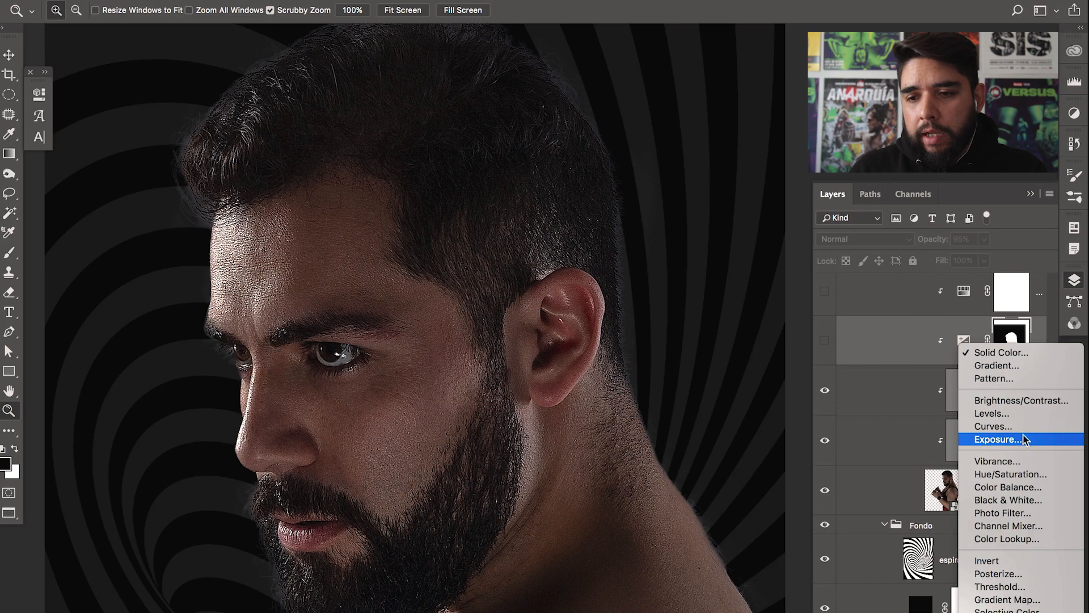
pyautogui.click(876, 347)
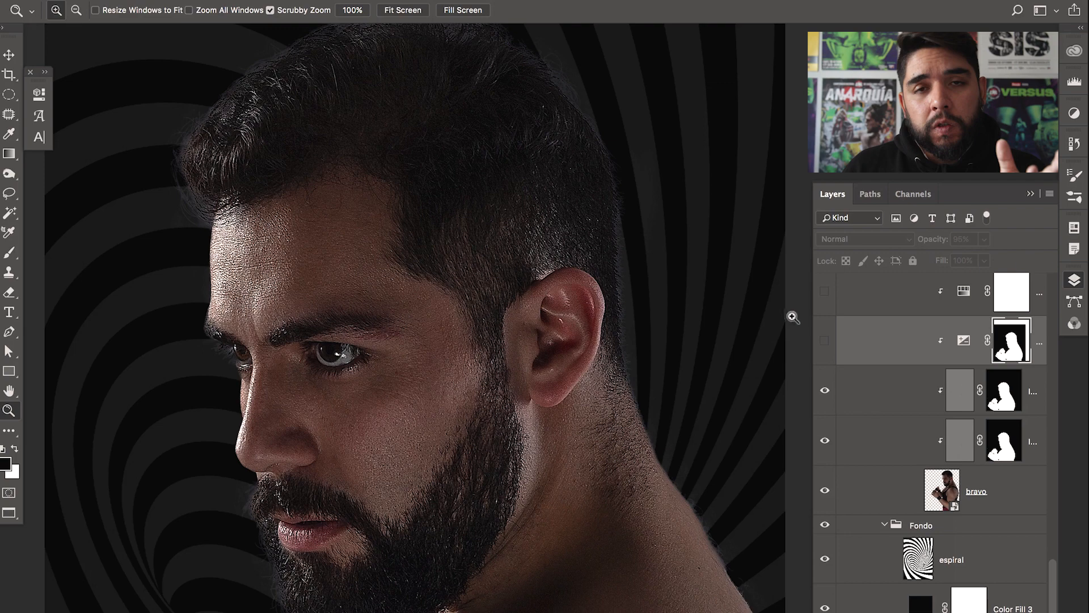
pyautogui.click(825, 343)
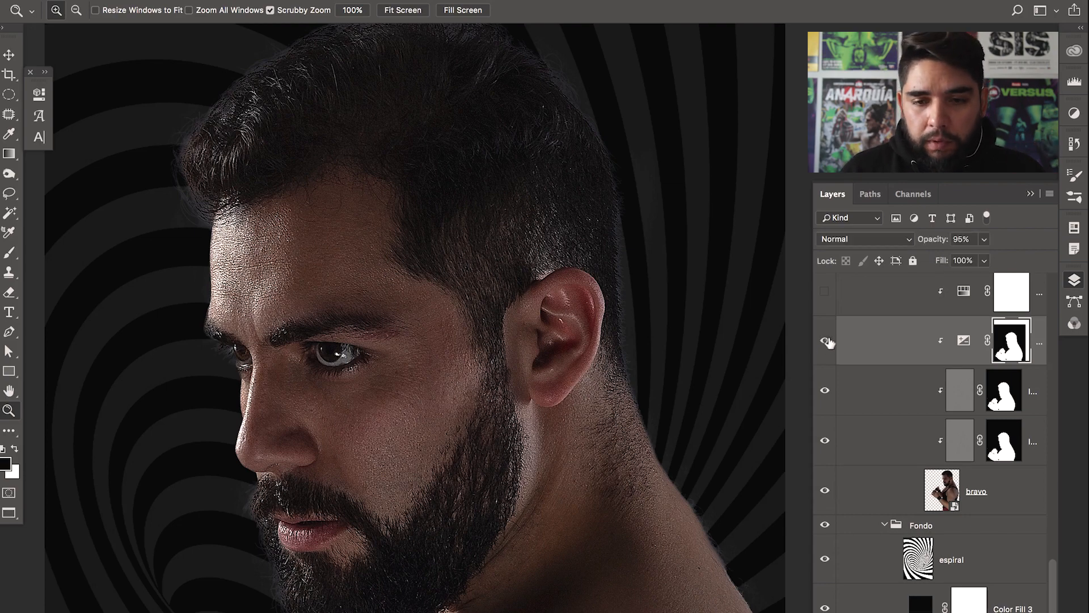
pyautogui.click(963, 341)
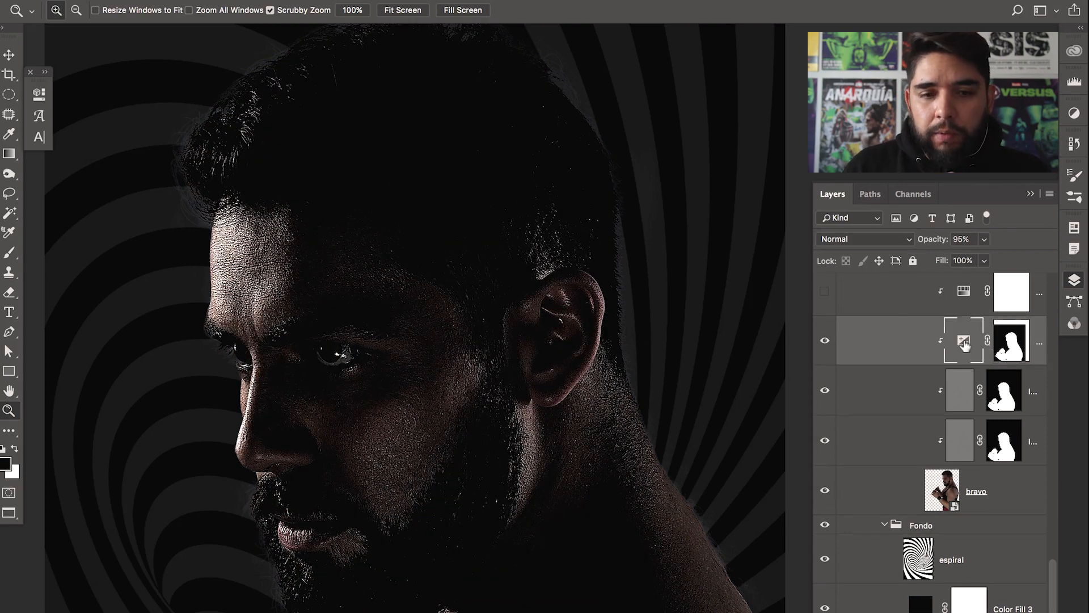
pyautogui.doubleClick(965, 341)
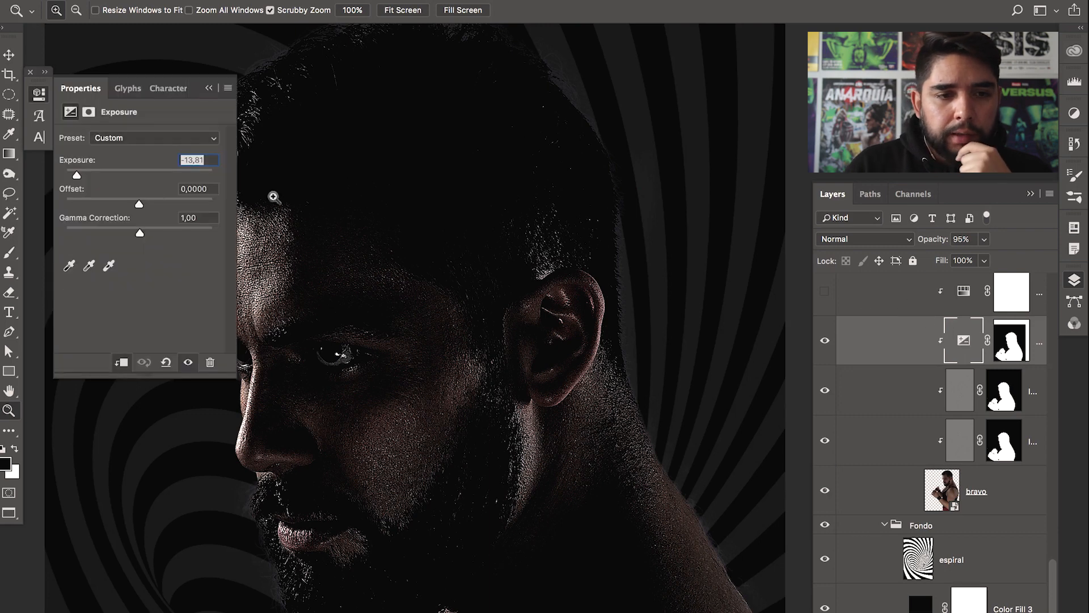
pyautogui.click(207, 160)
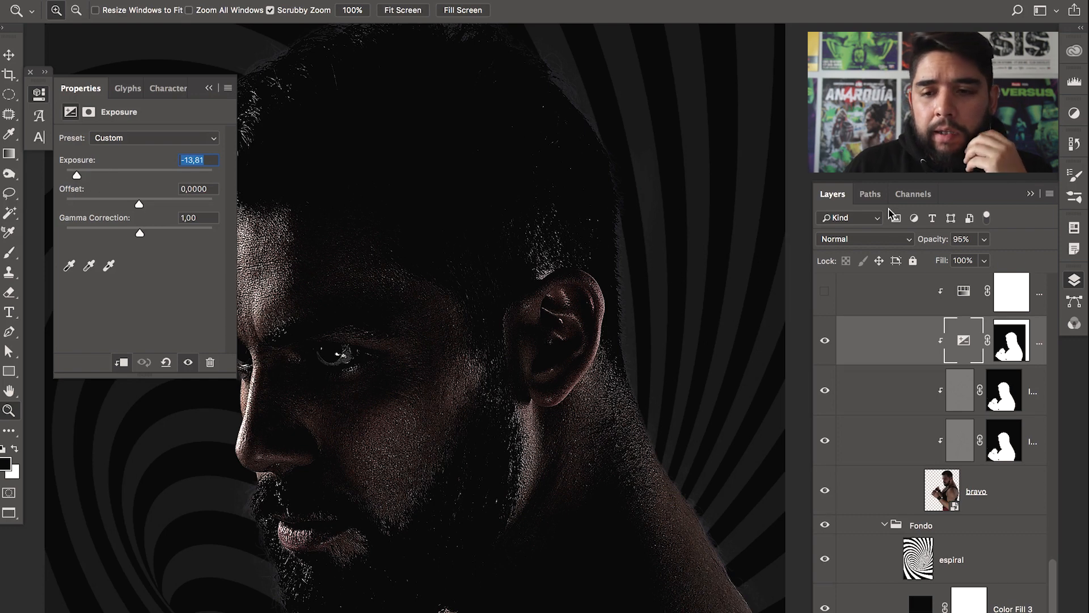
# Try the Multiply blend mode on the Exposure adjustment layer and return it to Normal
pyautogui.click(895, 241)
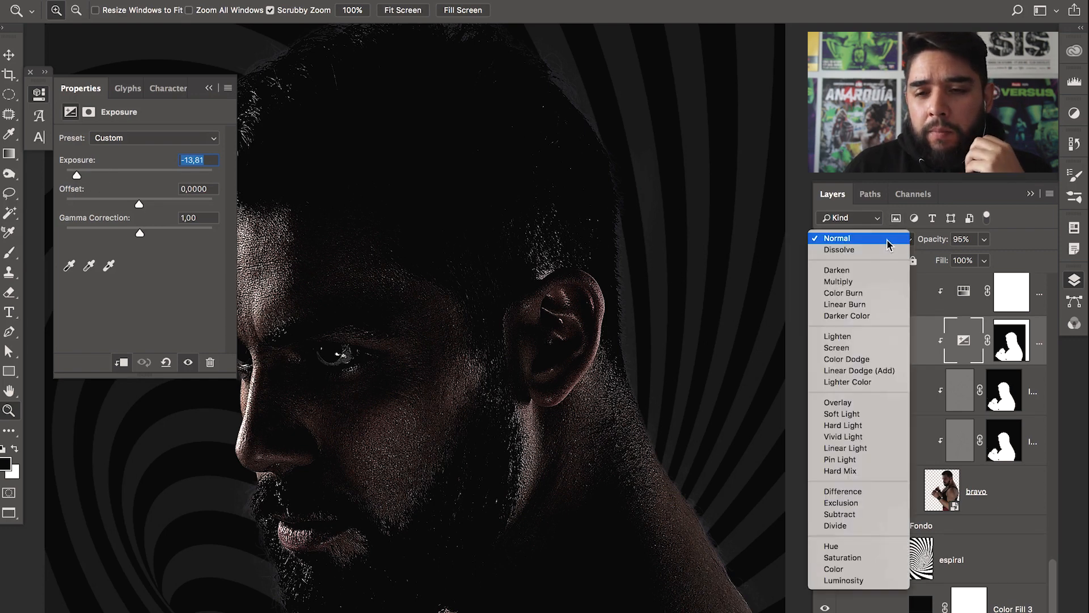
pyautogui.click(930, 243)
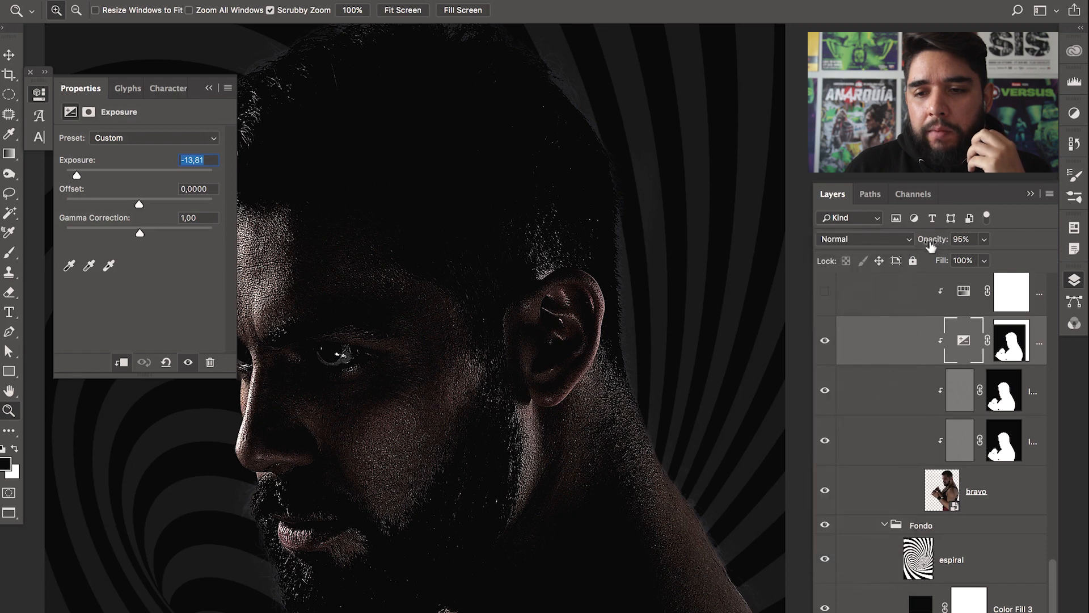
pyautogui.click(902, 240)
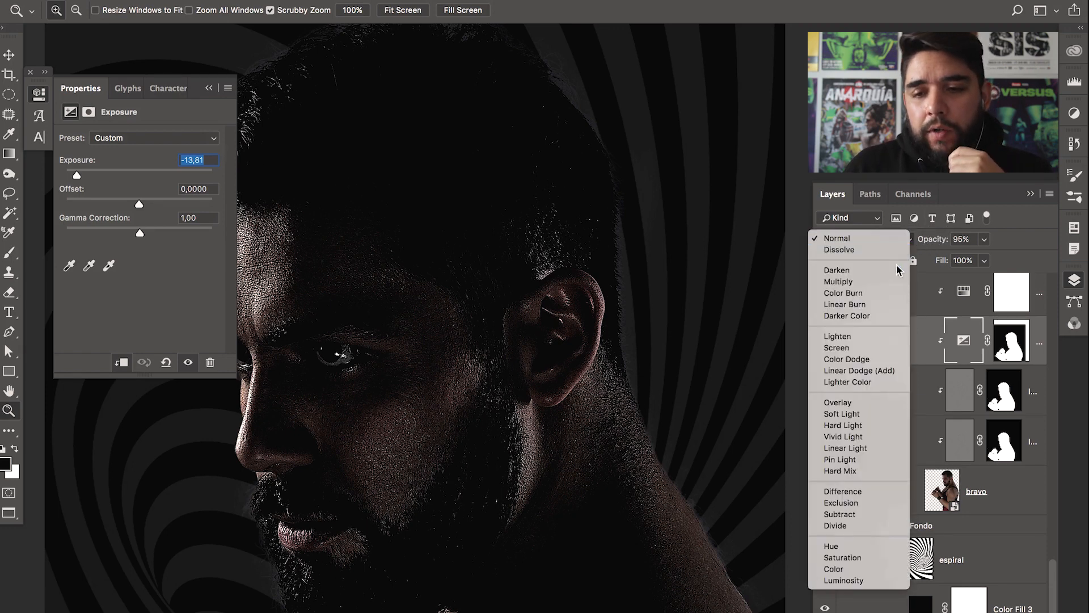
pyautogui.click(897, 270)
pyautogui.click(892, 243)
pyautogui.click(892, 252)
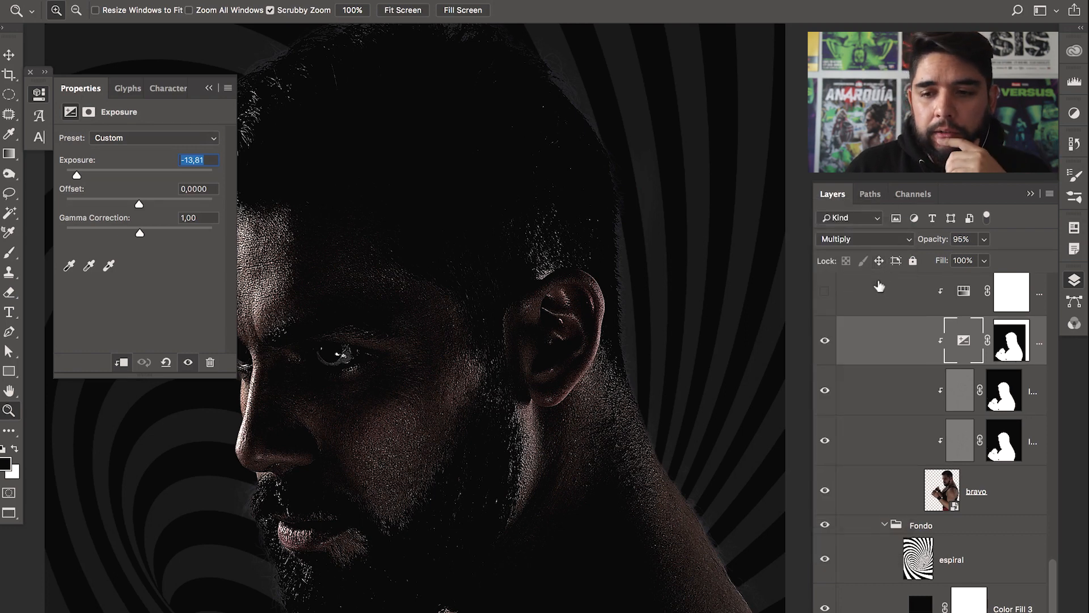
pyautogui.click(886, 238)
pyautogui.click(825, 193)
# Compare the portrait with the upper IMG_0147 copy and the Exposure adjustment layer each hidden and shown
pyautogui.moveTo(86, 176)
pyautogui.mouseDown()
pyautogui.moveTo(201, 177)
pyautogui.moveTo(78, 174)
pyautogui.mouseUp()
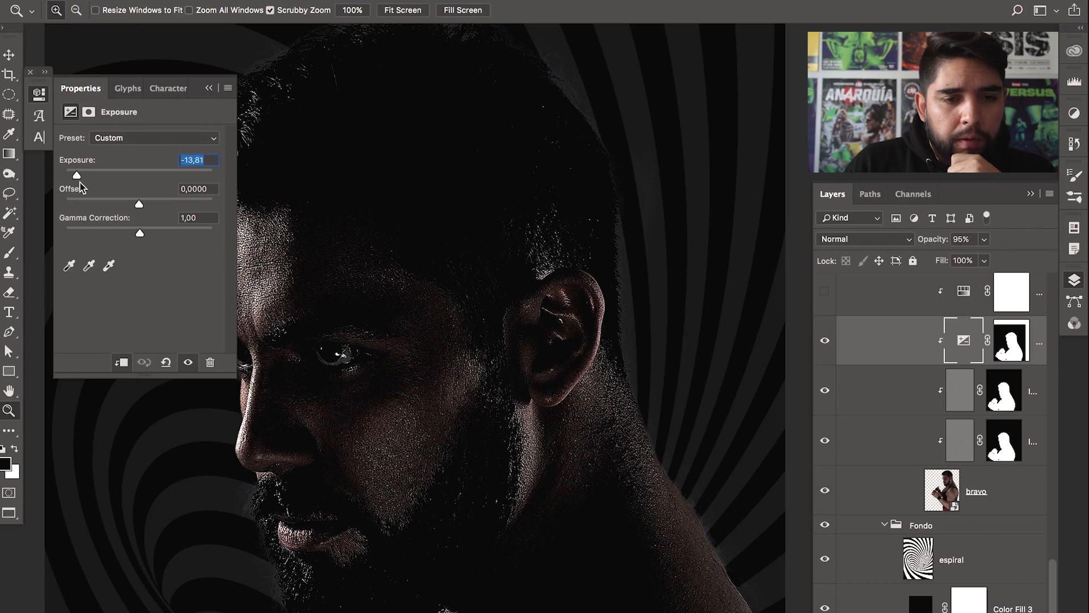
pyautogui.moveTo(525, 360); pyautogui.dragTo(489, 312)
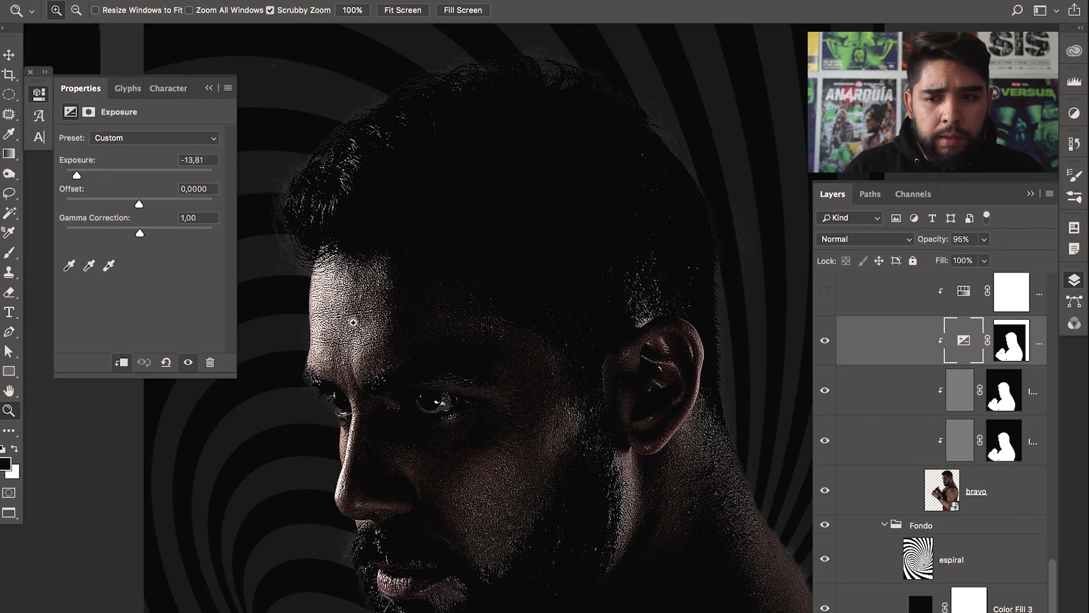
pyautogui.click(817, 383)
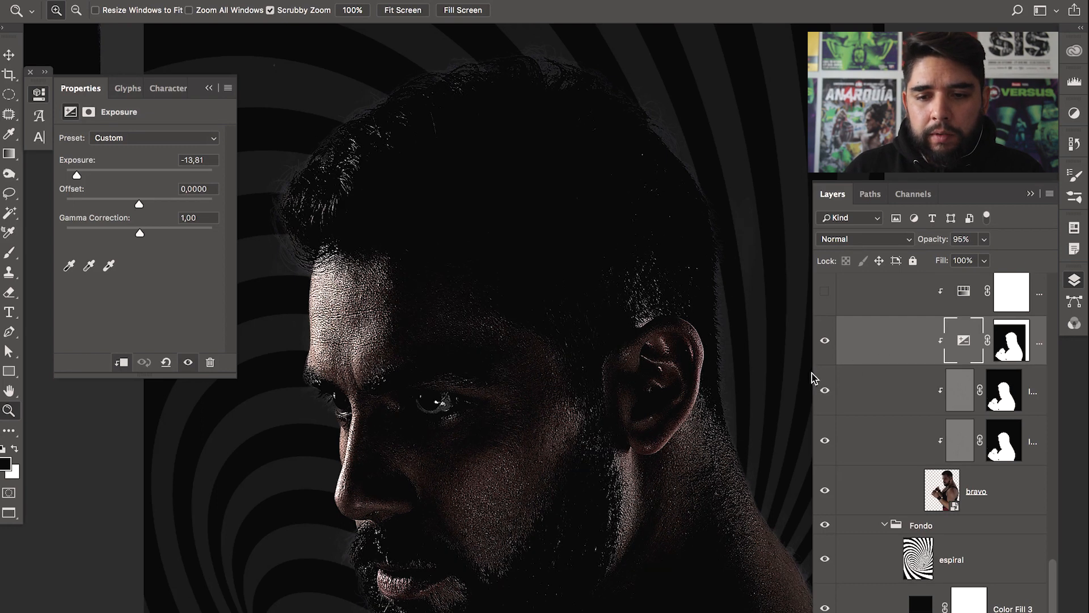
pyautogui.click(821, 389)
pyautogui.click(824, 390)
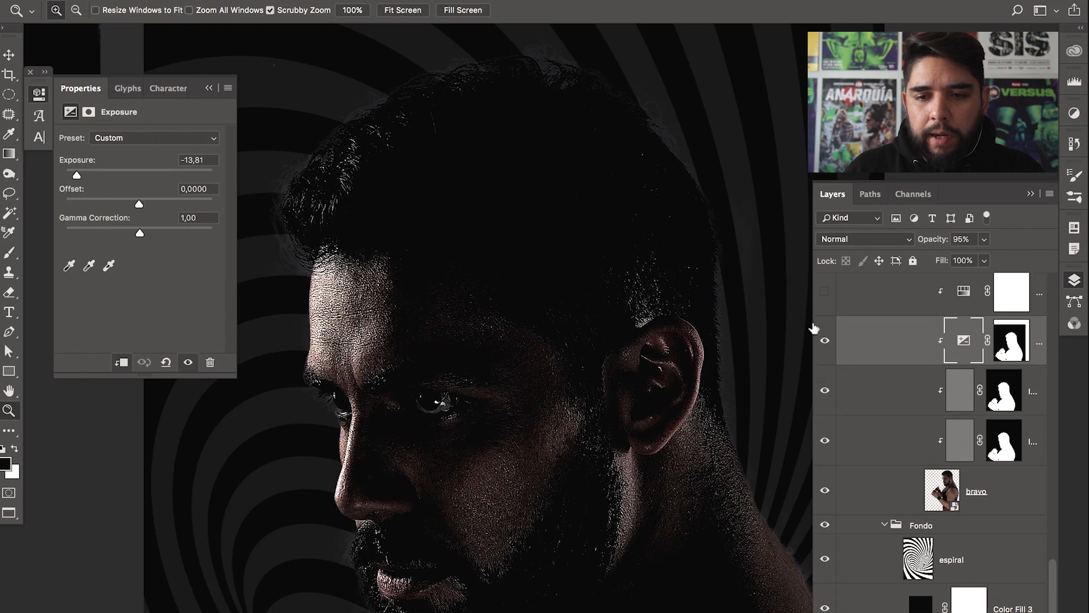
pyautogui.click(824, 340)
pyautogui.click(825, 341)
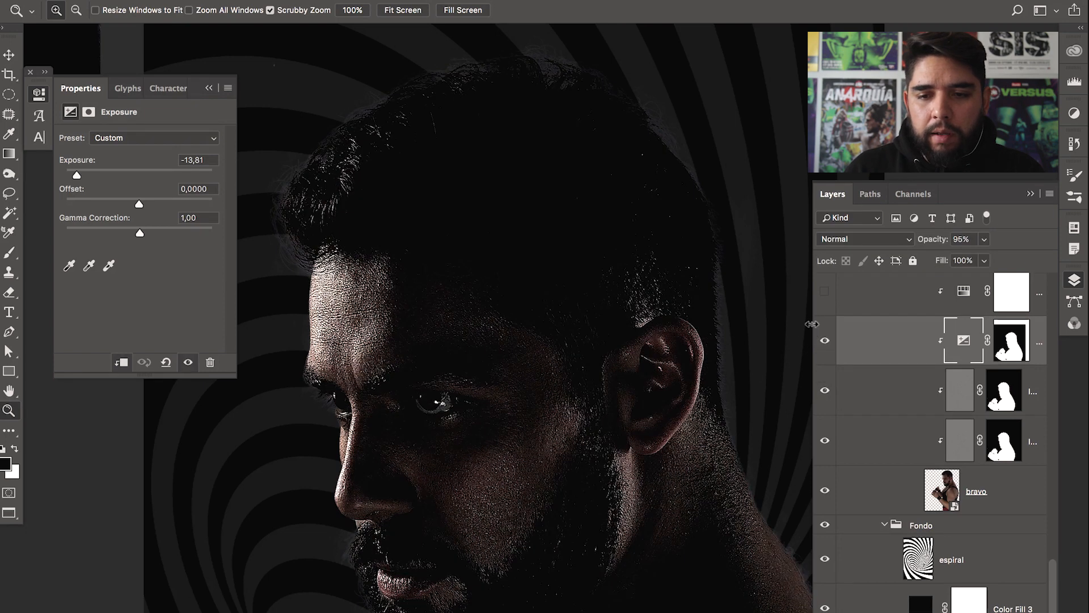
# Widen the layer list to show full layer names and open the blending options of the Exposure 3 layer
pyautogui.moveTo(801, 326); pyautogui.dragTo(691, 329)
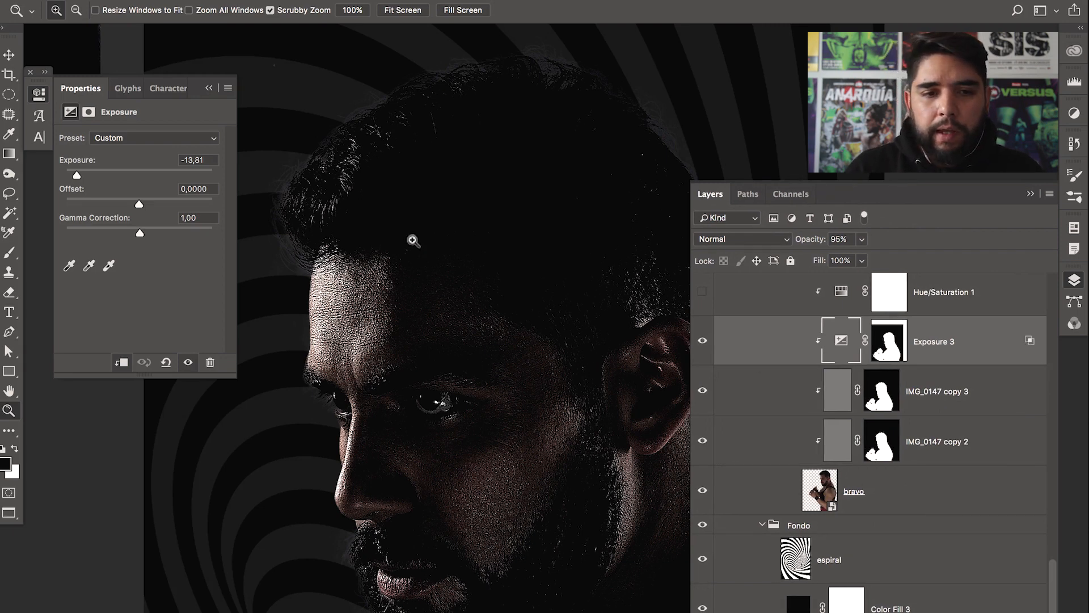
pyautogui.click(208, 89)
pyautogui.hscroll(5, 460, 309)
pyautogui.scroll(-3, 460, 309)
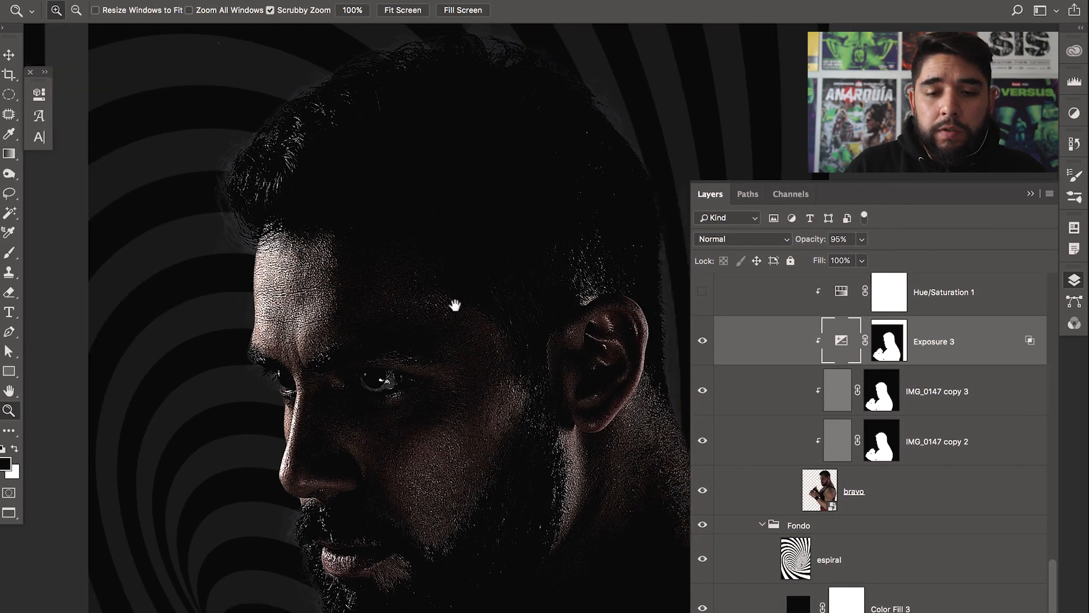
pyautogui.doubleClick(1002, 346)
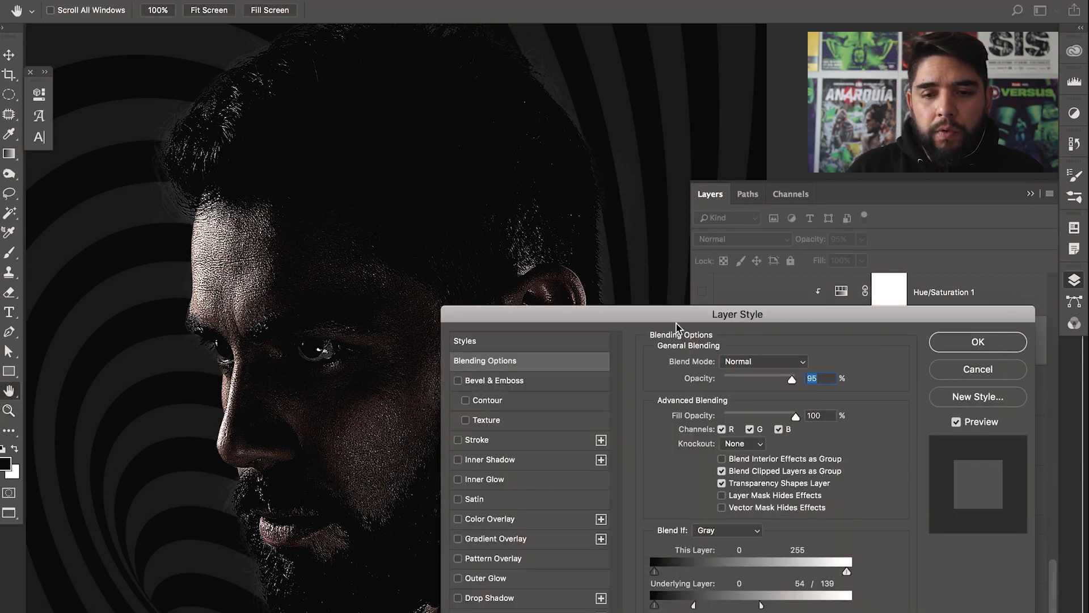
pyautogui.moveTo(609, 315); pyautogui.dragTo(671, 86)
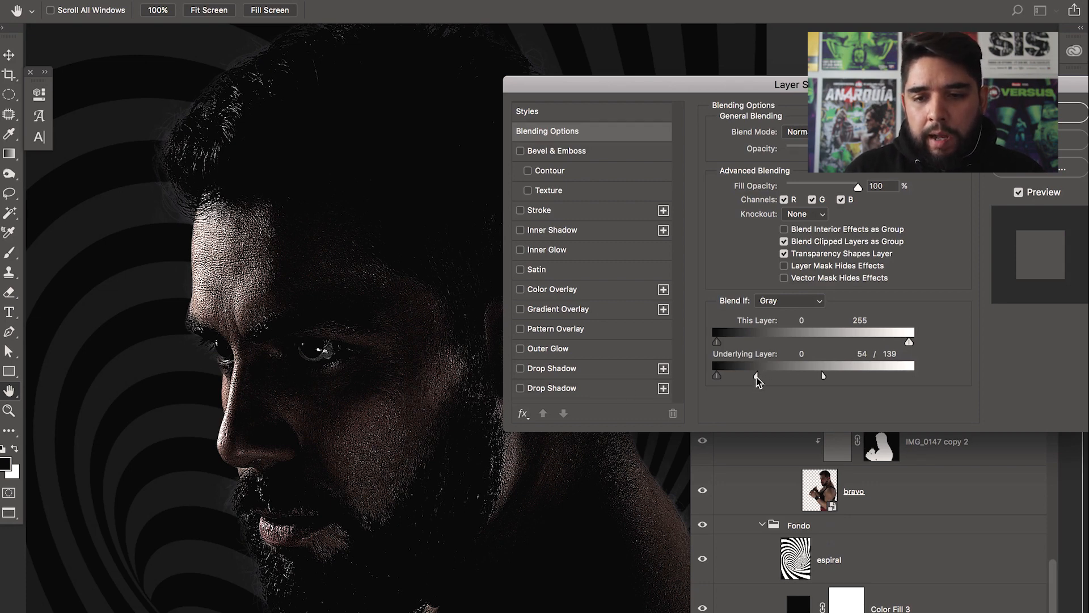
# Test the Blend If underlying-layer highlight limit of Exposure 3 at 255, 106 and 206, and reset it to 255
pyautogui.moveTo(758, 375); pyautogui.dragTo(911, 373)
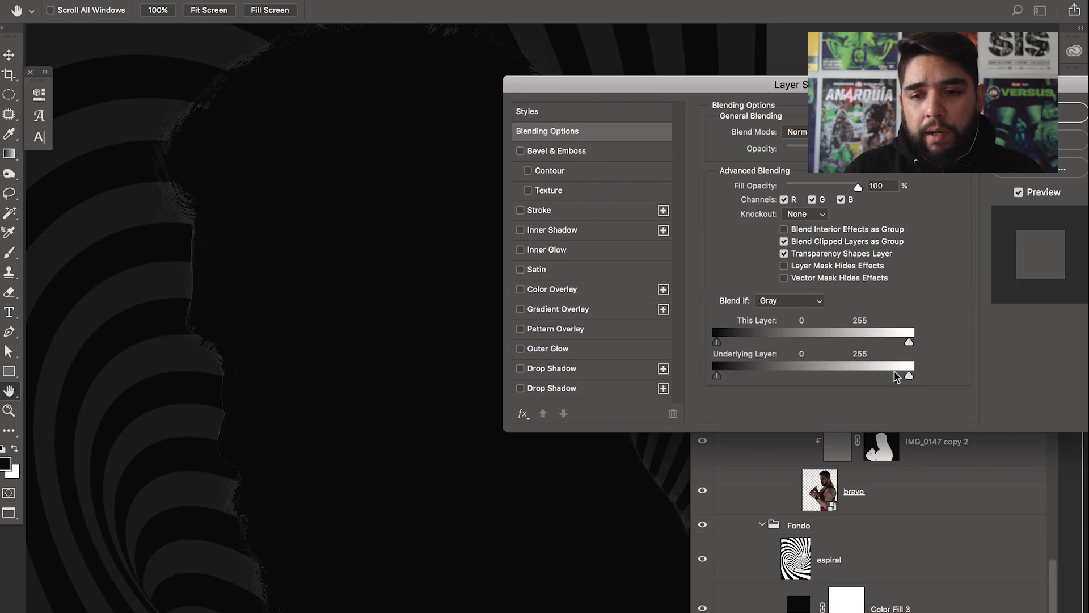
pyautogui.moveTo(894, 377); pyautogui.dragTo(796, 375)
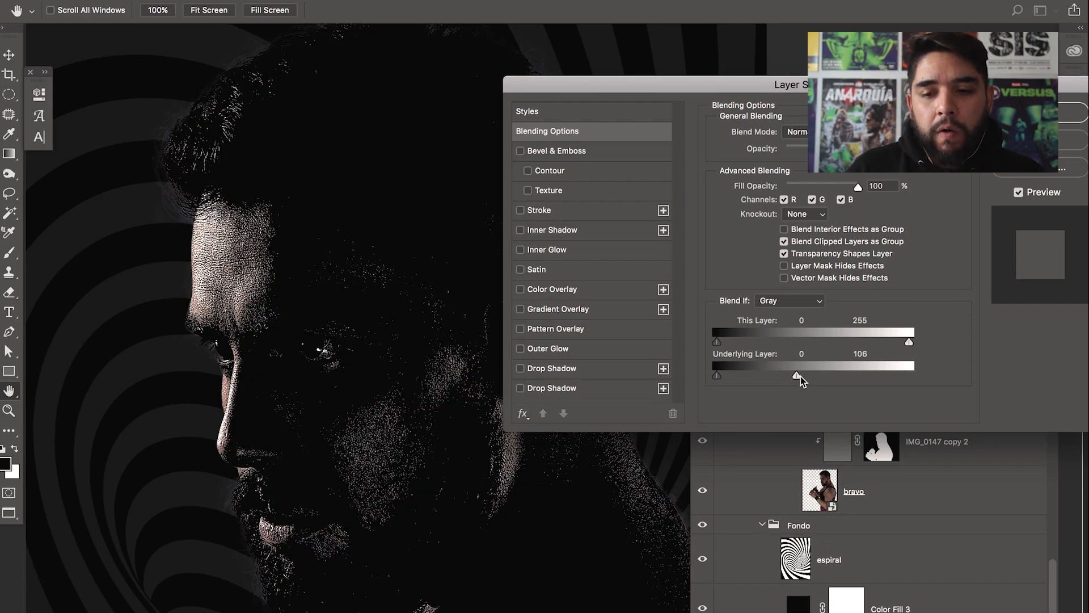
pyautogui.moveTo(819, 380); pyautogui.dragTo(845, 378)
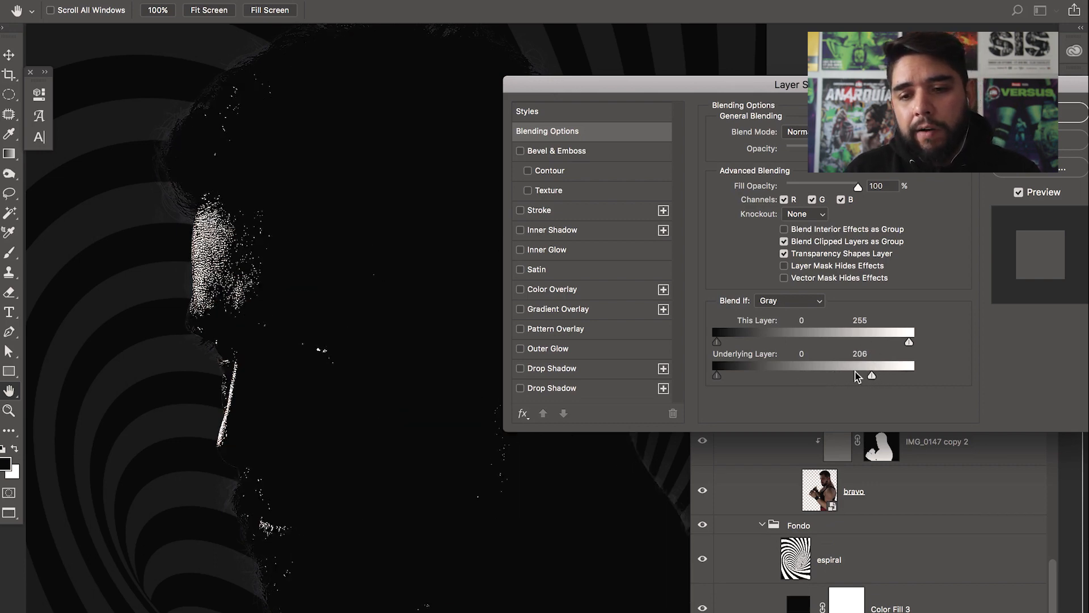
pyautogui.moveTo(871, 379); pyautogui.dragTo(972, 375)
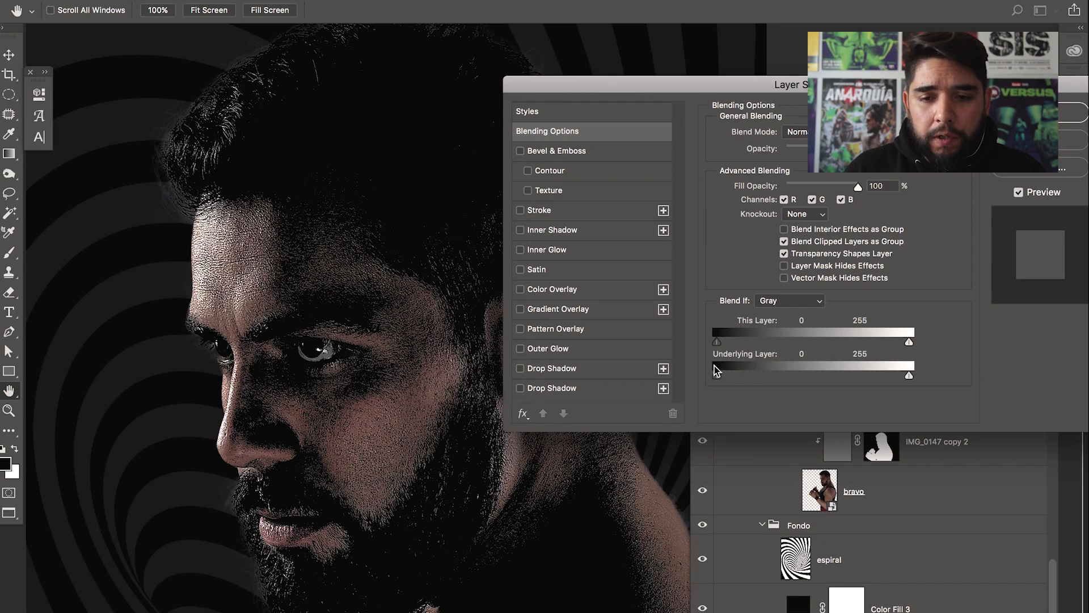
# Test the Blend If underlying-layer shadow limit of Exposure 3 at 58 and 80, and reset it to 0
pyautogui.moveTo(725, 374); pyautogui.dragTo(763, 379)
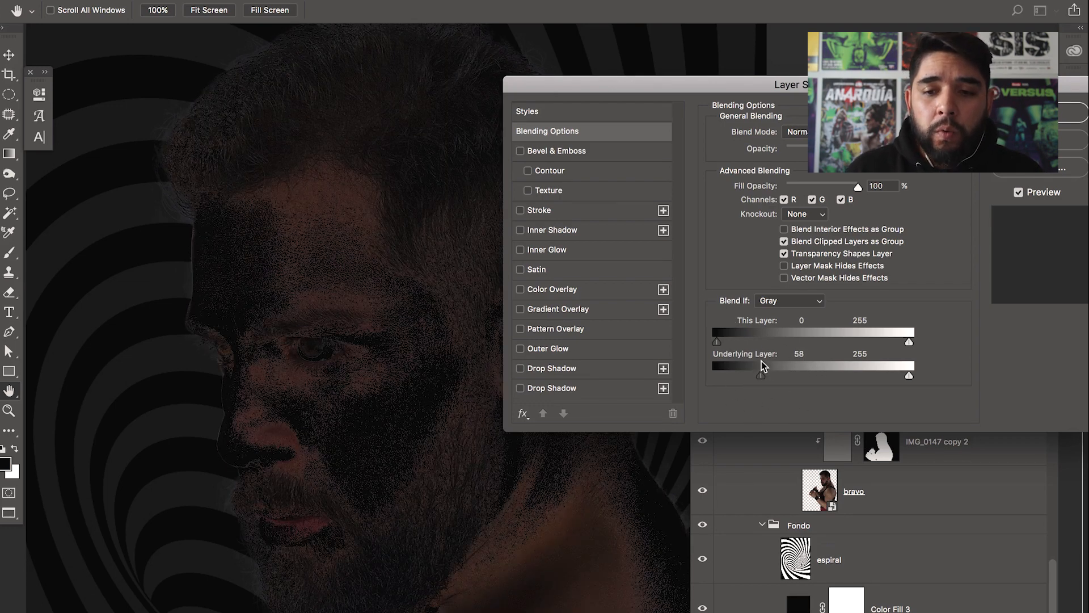
pyautogui.moveTo(766, 372); pyautogui.dragTo(783, 376)
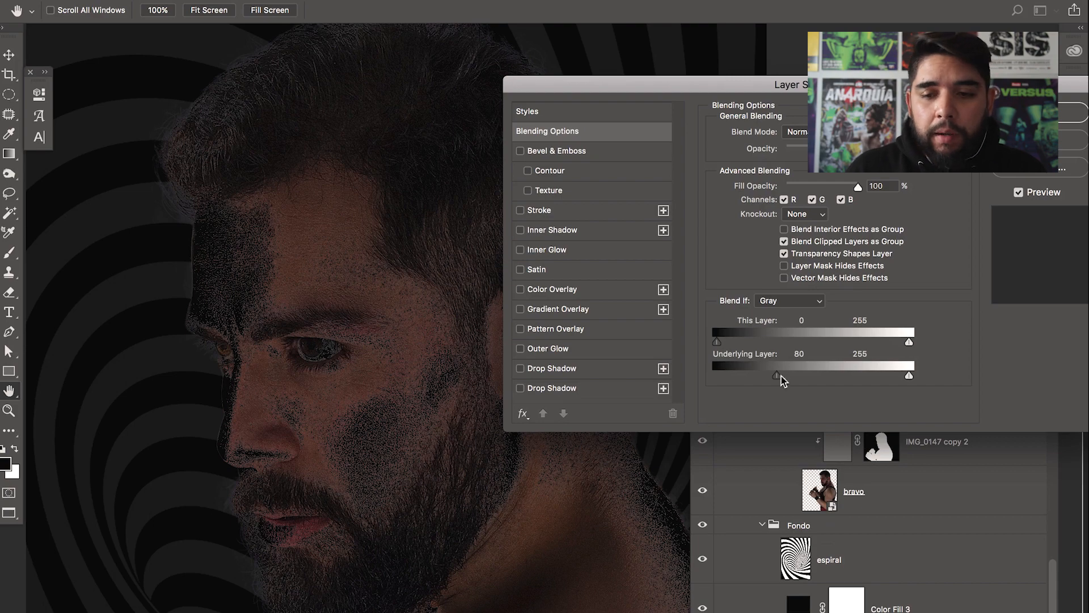
pyautogui.moveTo(753, 375); pyautogui.dragTo(704, 359)
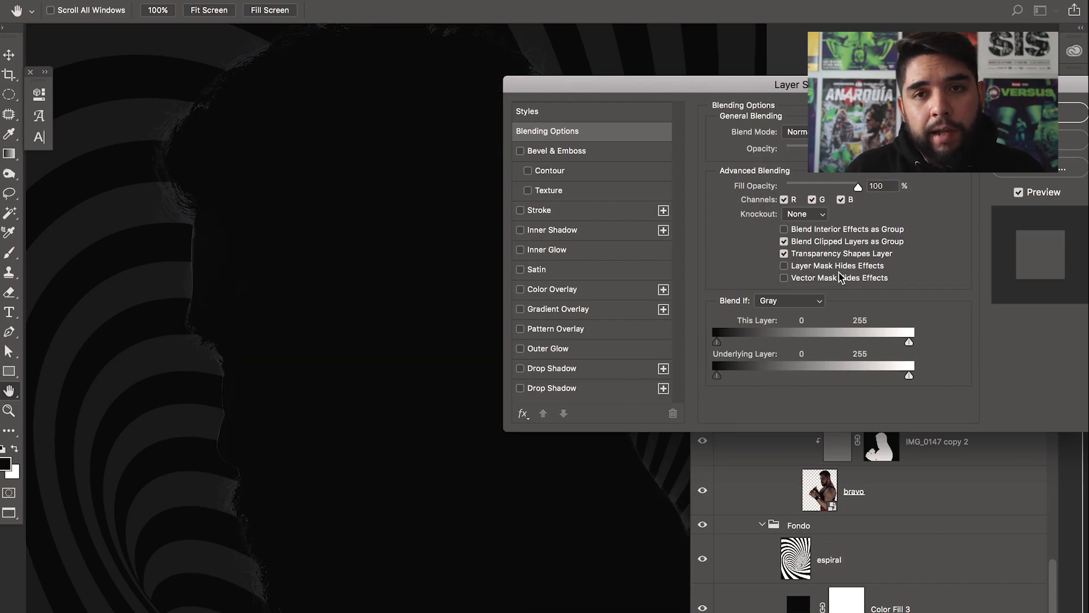
# Split the Blend If underlying-layer highlight limit of Exposure 3 to 57 / 168 and apply the blending options
pyautogui.moveTo(889, 375); pyautogui.dragTo(790, 376)
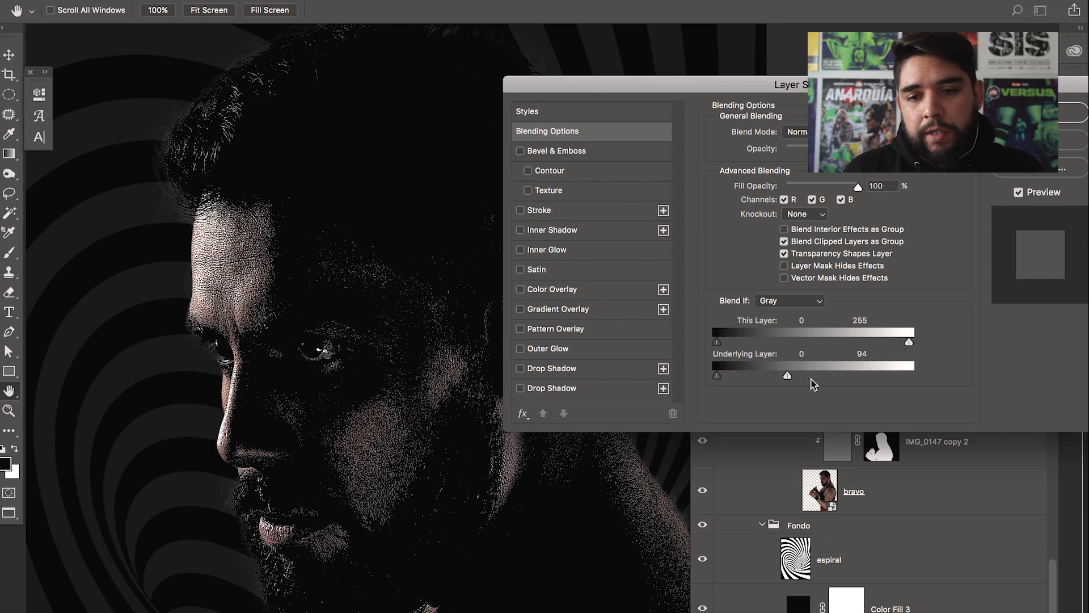
pyautogui.moveTo(792, 375); pyautogui.dragTo(822, 375)
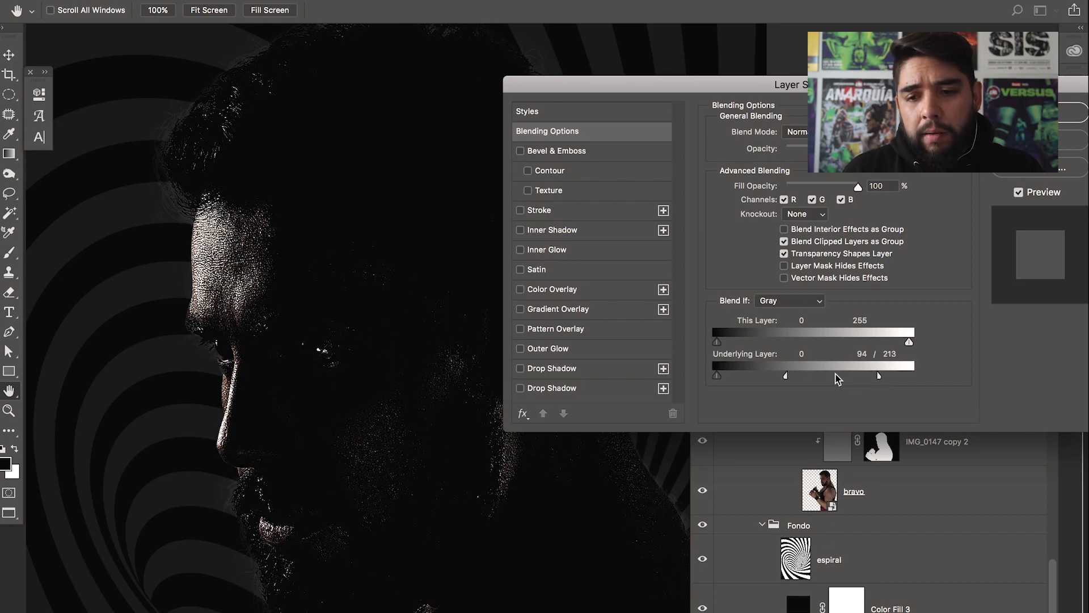
pyautogui.moveTo(789, 377); pyautogui.dragTo(895, 378)
pyautogui.moveTo(809, 377); pyautogui.dragTo(773, 384)
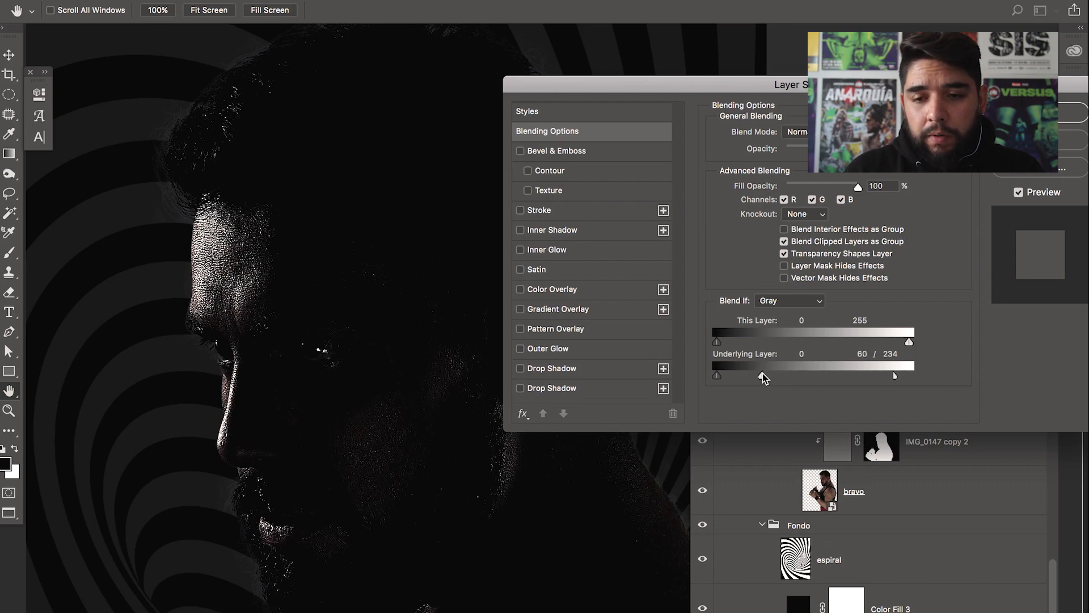
pyautogui.moveTo(871, 379); pyautogui.dragTo(845, 377)
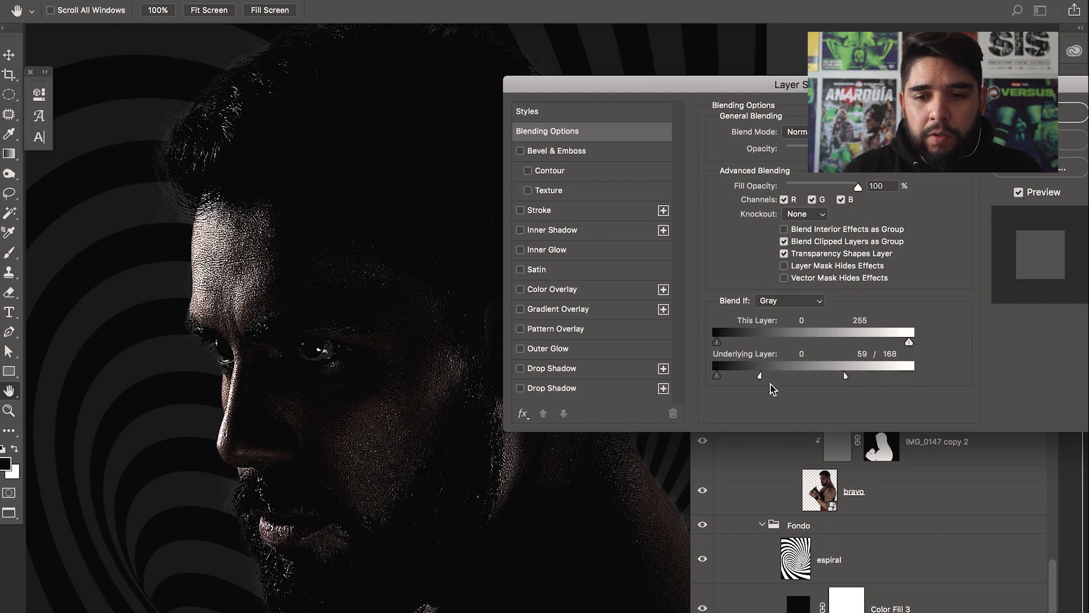
pyautogui.moveTo(763, 374); pyautogui.dragTo(758, 374)
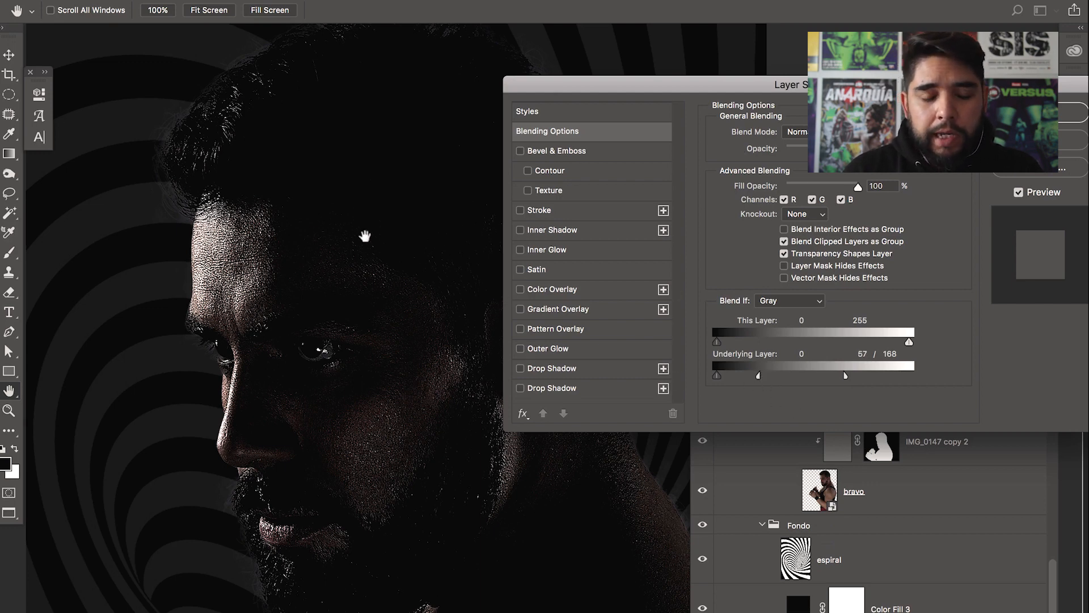
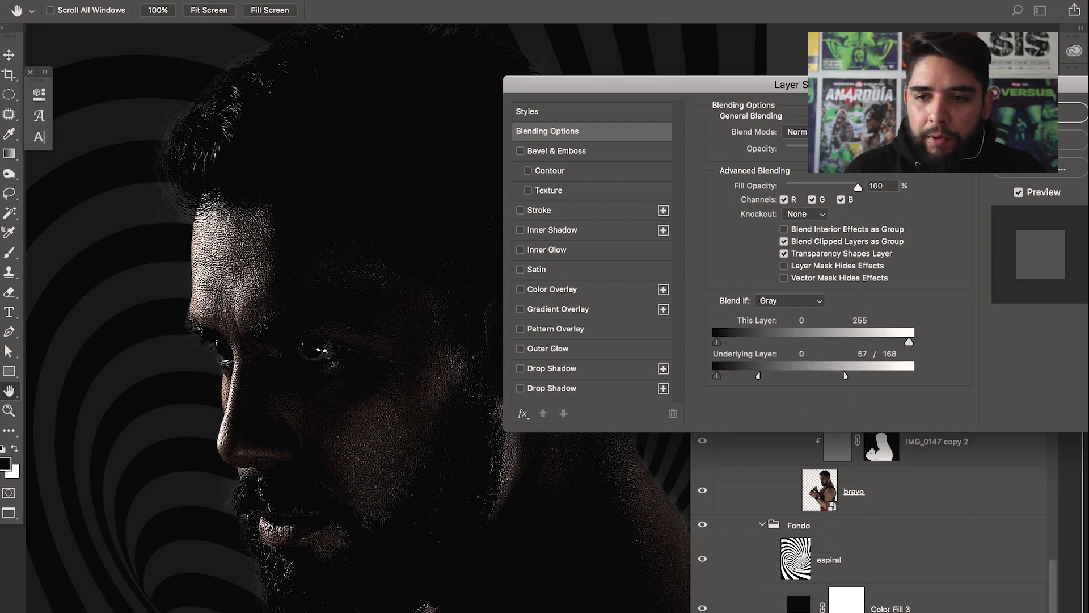
pyautogui.press('Return')
pyautogui.press('z')
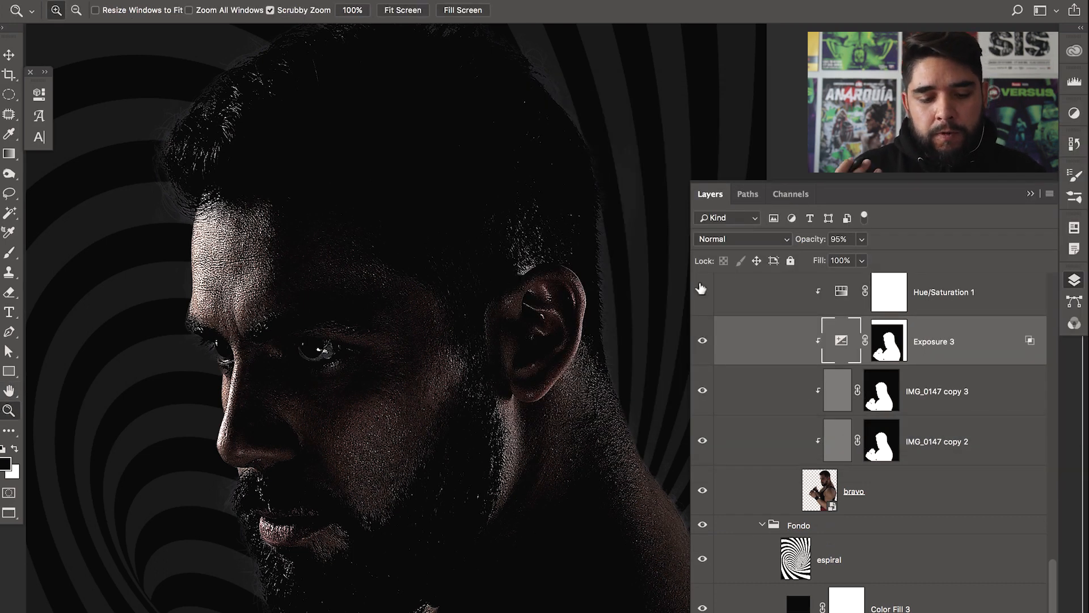
# Hide the Hue/Saturation 1 layer and compare the portrait with the Exposure 3 layer hidden and shown
pyautogui.click(702, 291)
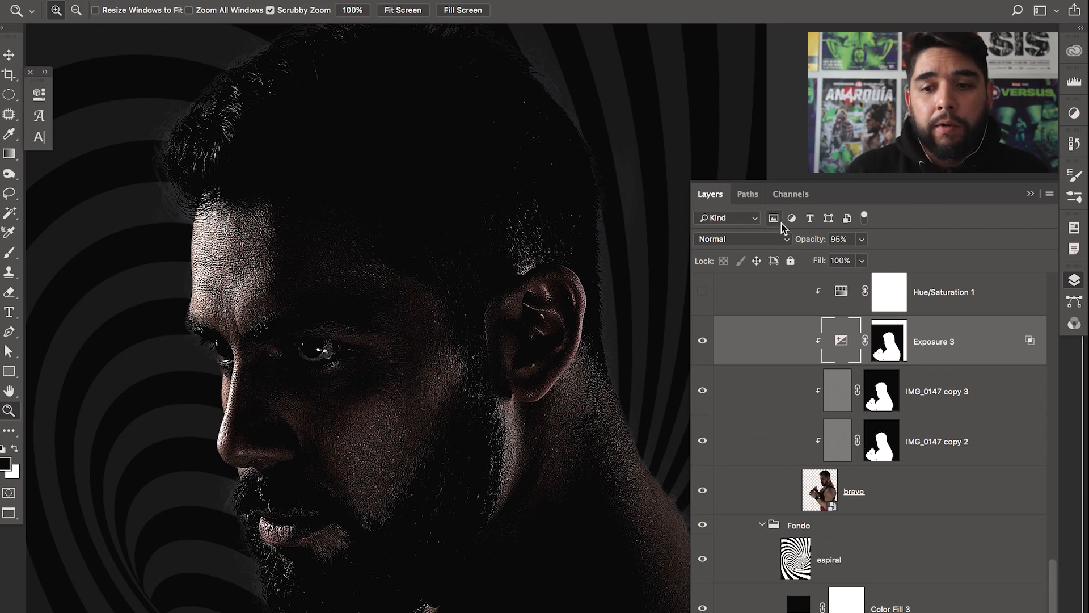
pyautogui.moveTo(1054, 590); pyautogui.dragTo(1052, 567)
pyautogui.click(706, 452)
pyautogui.click(703, 452)
pyautogui.click(703, 452)
pyautogui.click(703, 452)
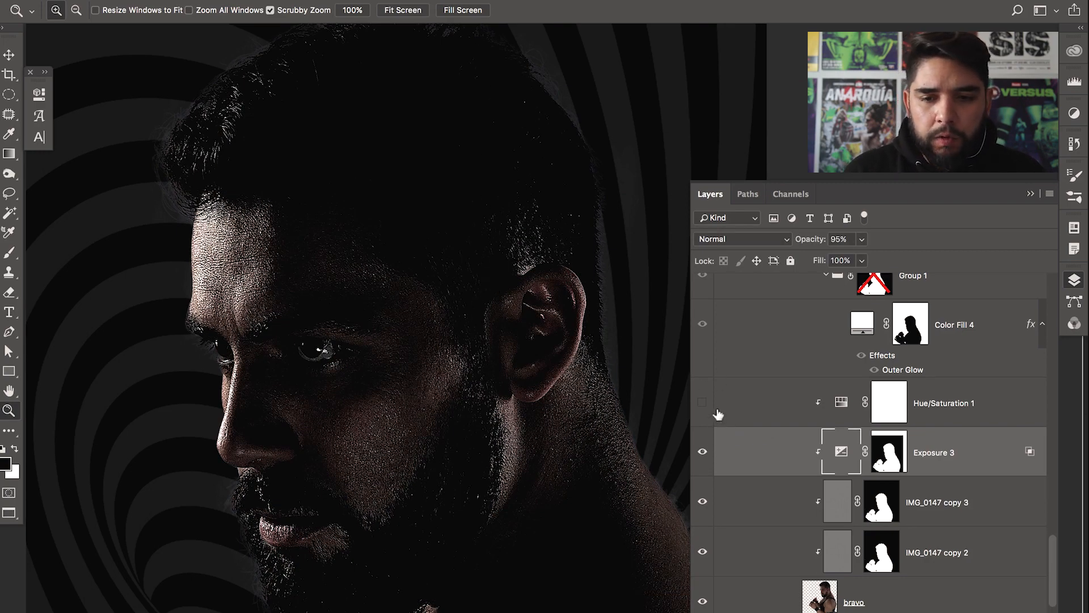
# Show Hue/Saturation 1, review its adjustment settings, and compare the portrait with the adjustment hidden and shown
pyautogui.click(841, 402)
pyautogui.doubleClick(841, 402)
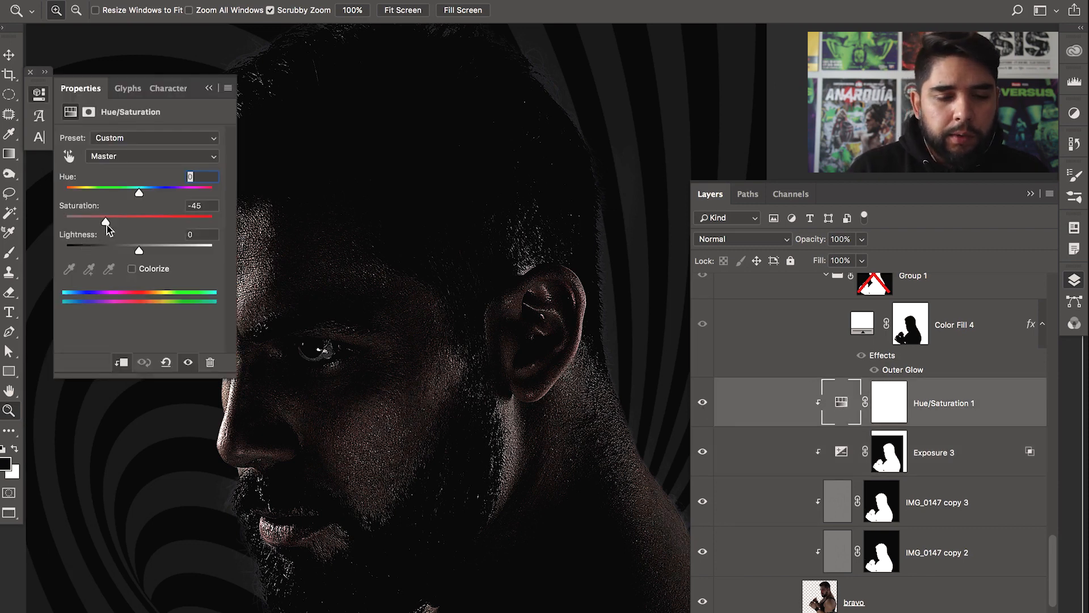
pyautogui.click(703, 404)
pyautogui.click(703, 403)
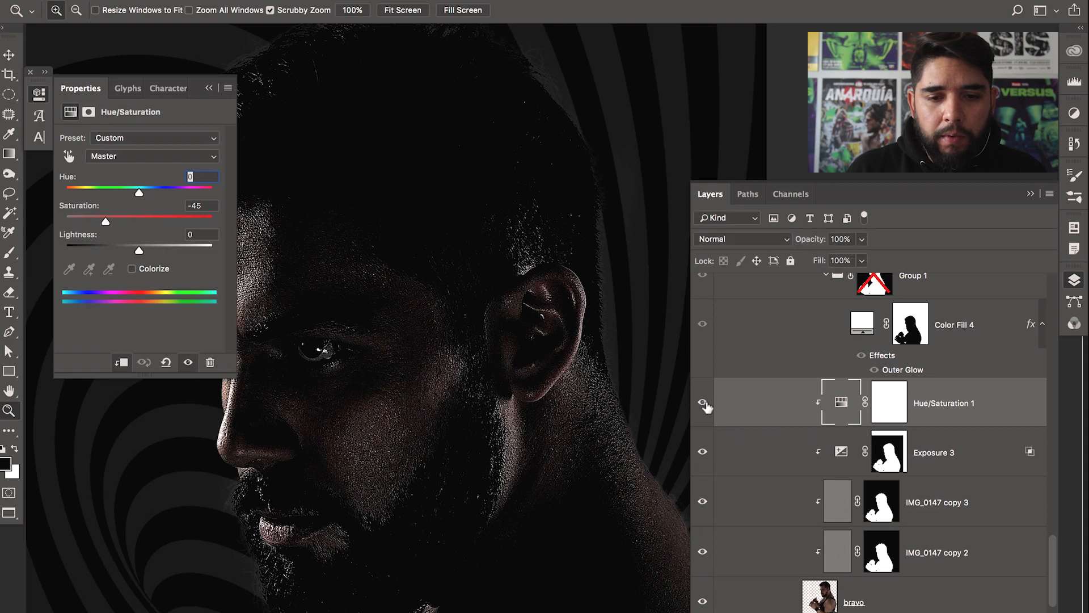
pyautogui.click(209, 88)
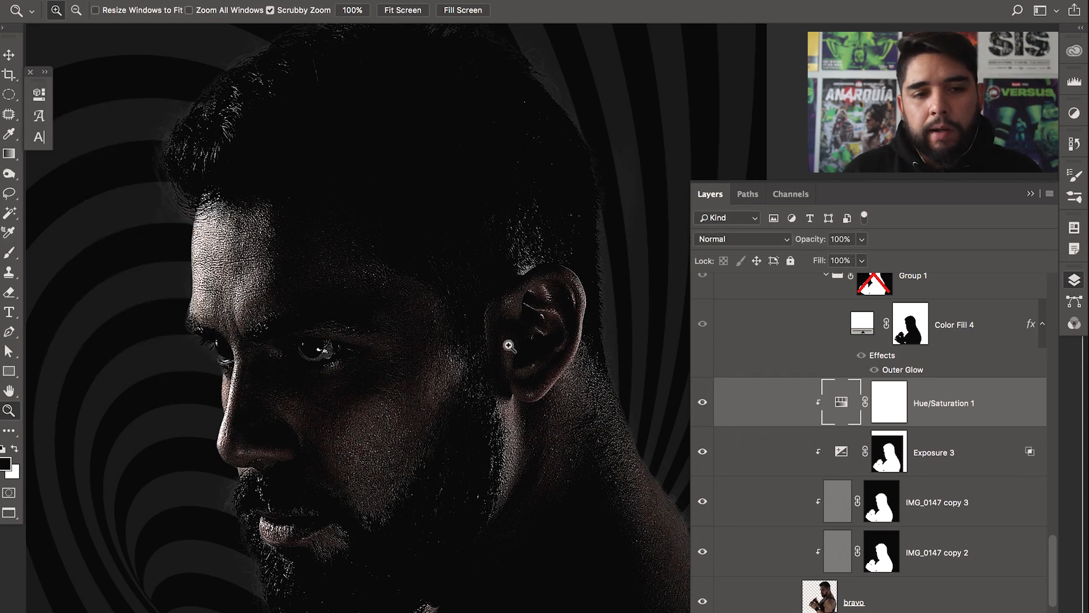
# Undo the move of the Color Fill 4 layer out of Group 1
pyautogui.moveTo(510, 292); pyautogui.dragTo(562, 409)
pyautogui.press('super+z')
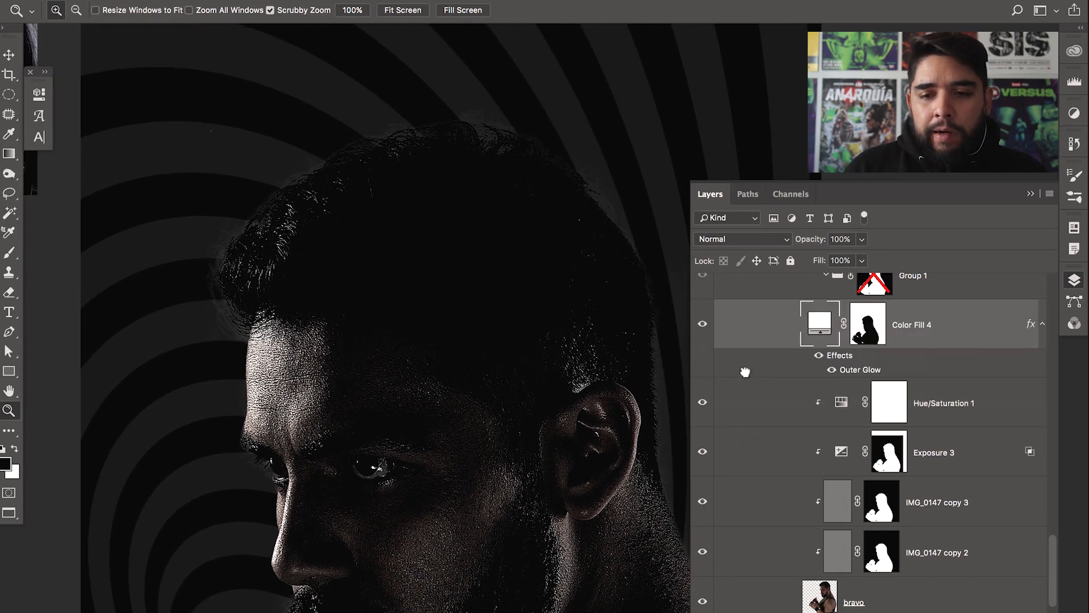
pyautogui.press('super+z')
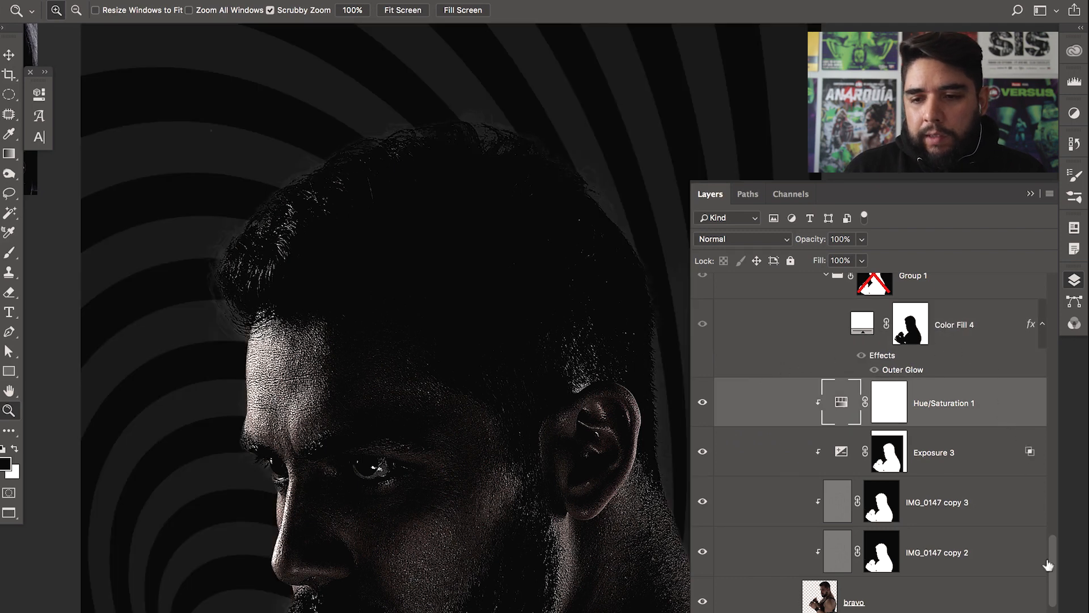
# Show the contraluz group and disable the layer mask of Color Fill 4
pyautogui.scroll(3, 1048, 544)
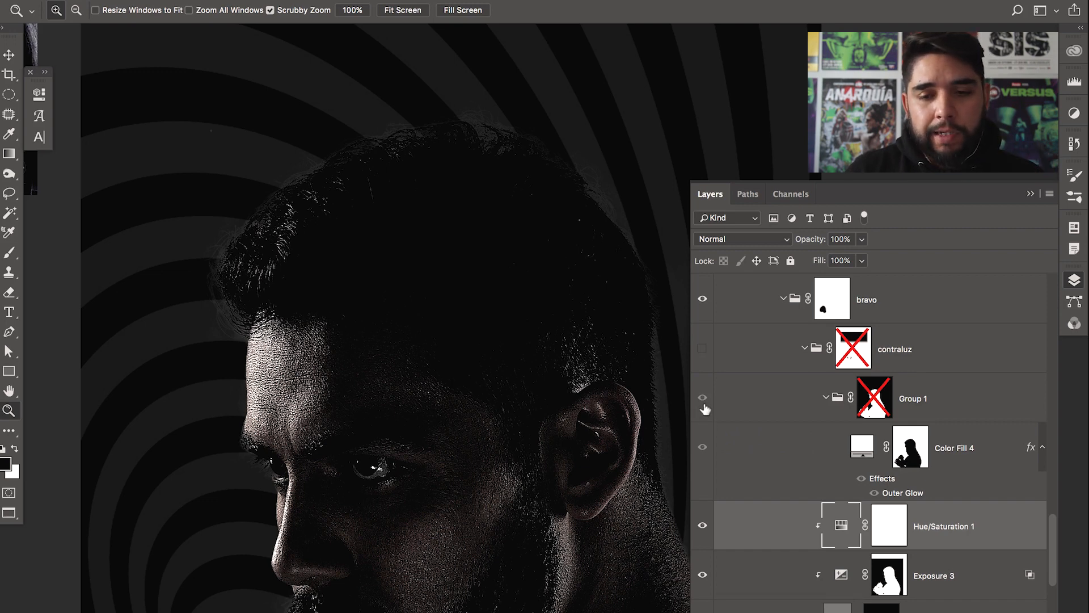
pyautogui.click(702, 348)
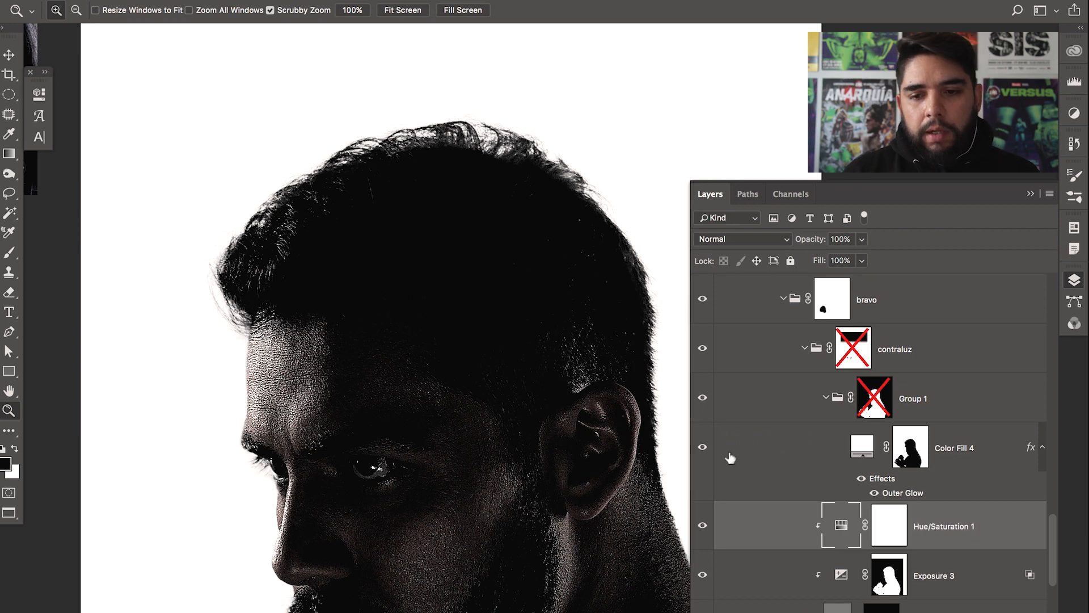
pyautogui.click(741, 436)
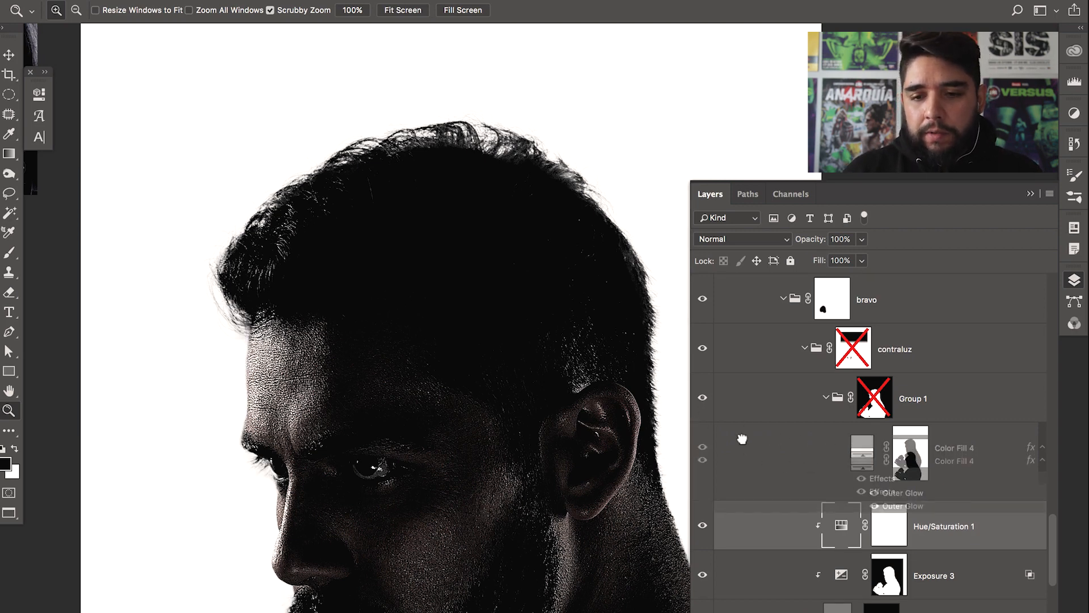
pyautogui.moveTo(1058, 550); pyautogui.dragTo(1060, 586)
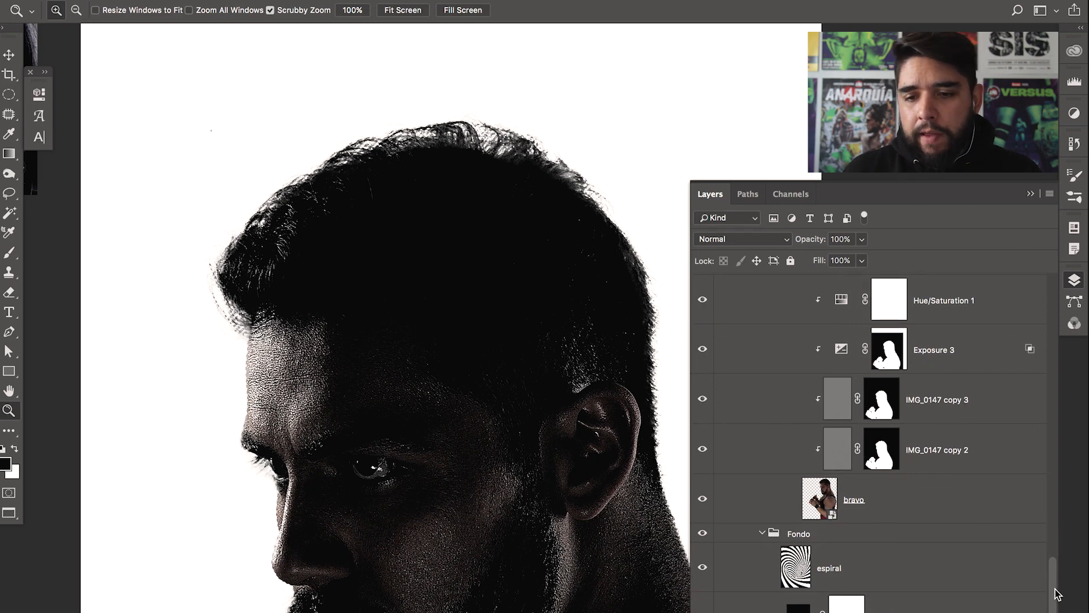
pyautogui.scroll(2, 965, 398)
pyautogui.keyDown('shift'); pyautogui.click(918, 296); pyautogui.keyUp('shift')
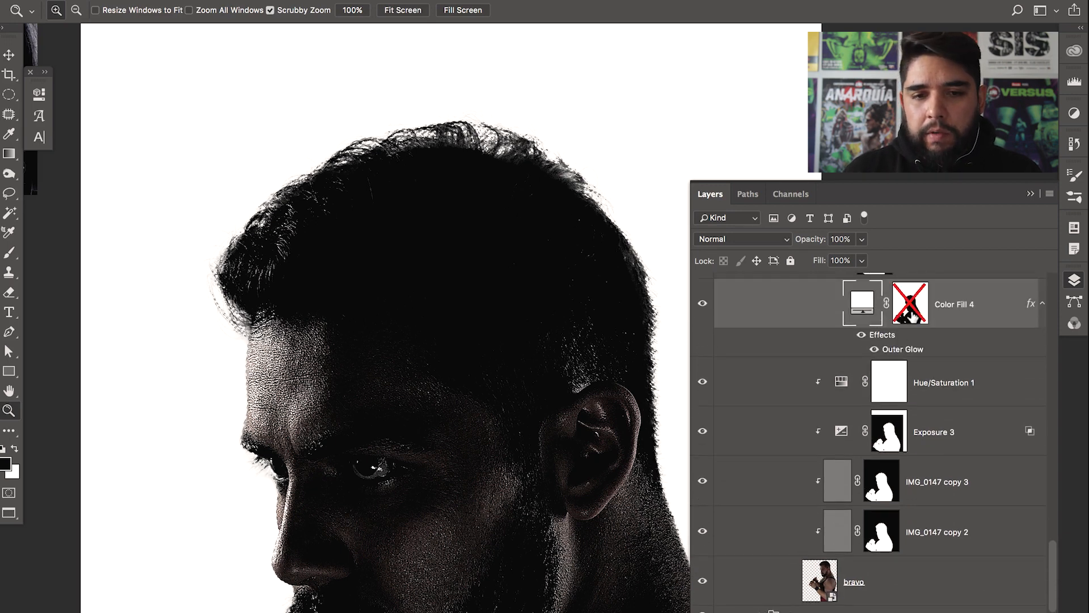
pyautogui.moveTo(577, 366); pyautogui.dragTo(588, 268)
pyautogui.press('super+d')
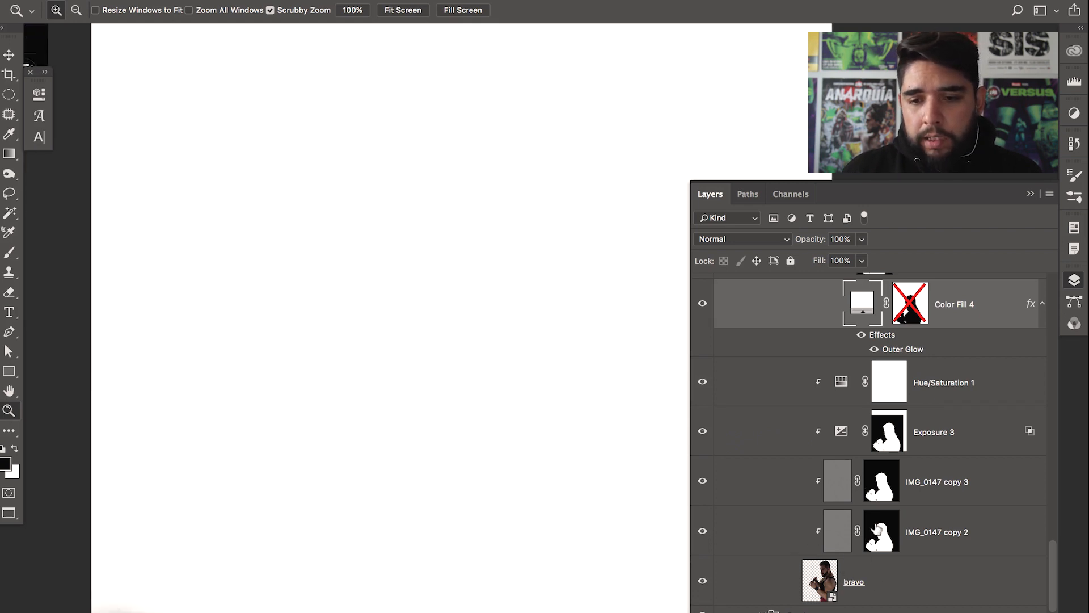
pyautogui.hscroll(2, 496, 411)
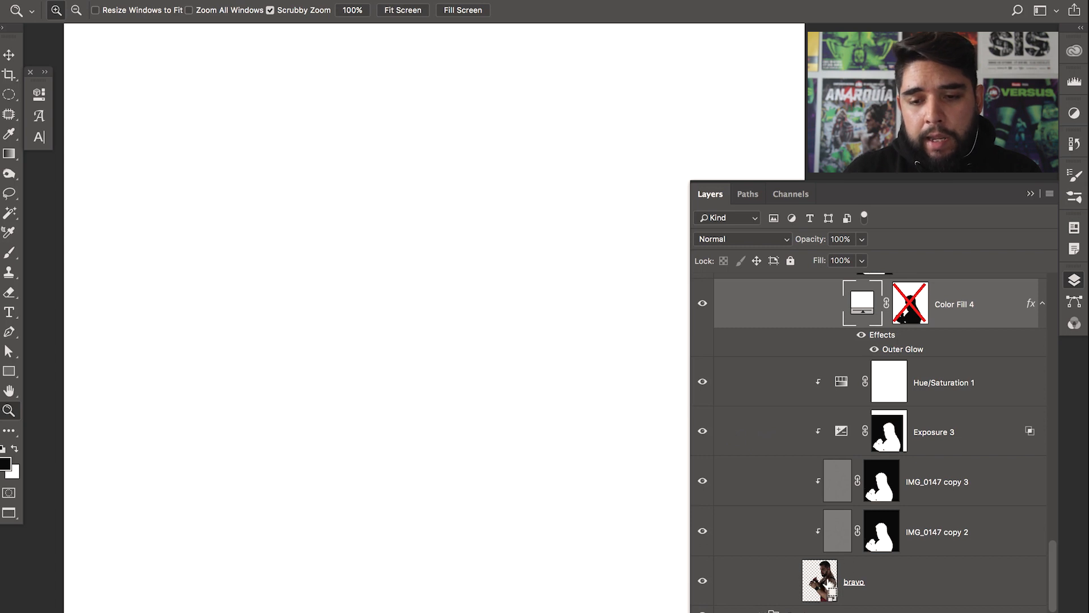
# Load the boxer's silhouette as a selection and hide the Color Fill 4 layer
pyautogui.keyDown('super'); pyautogui.click(881, 536); pyautogui.keyUp('super')
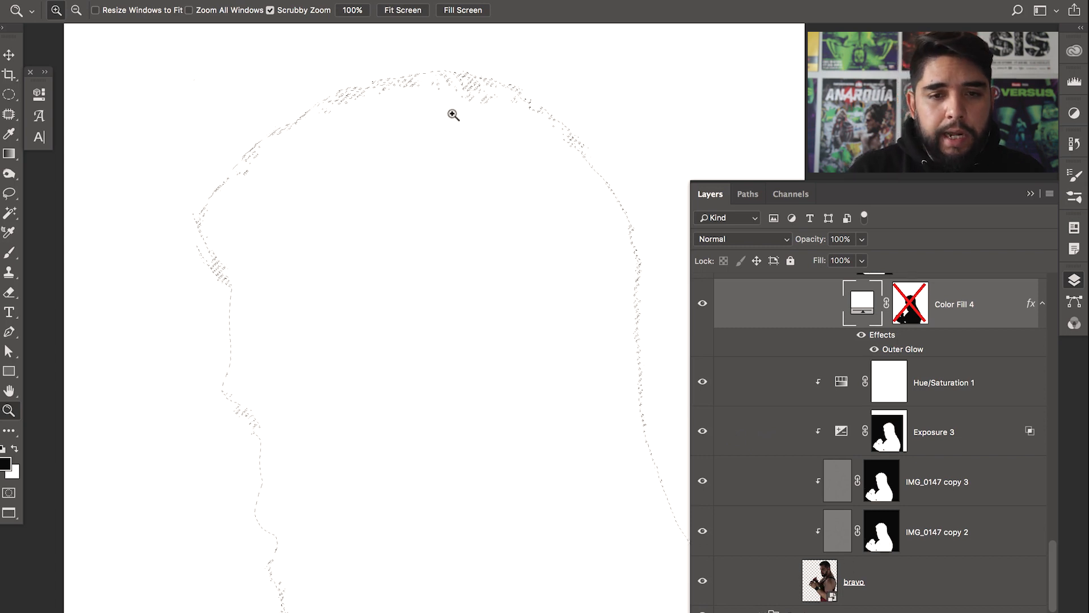
pyautogui.click(288, 176)
pyautogui.moveTo(303, 210); pyautogui.dragTo(337, 178)
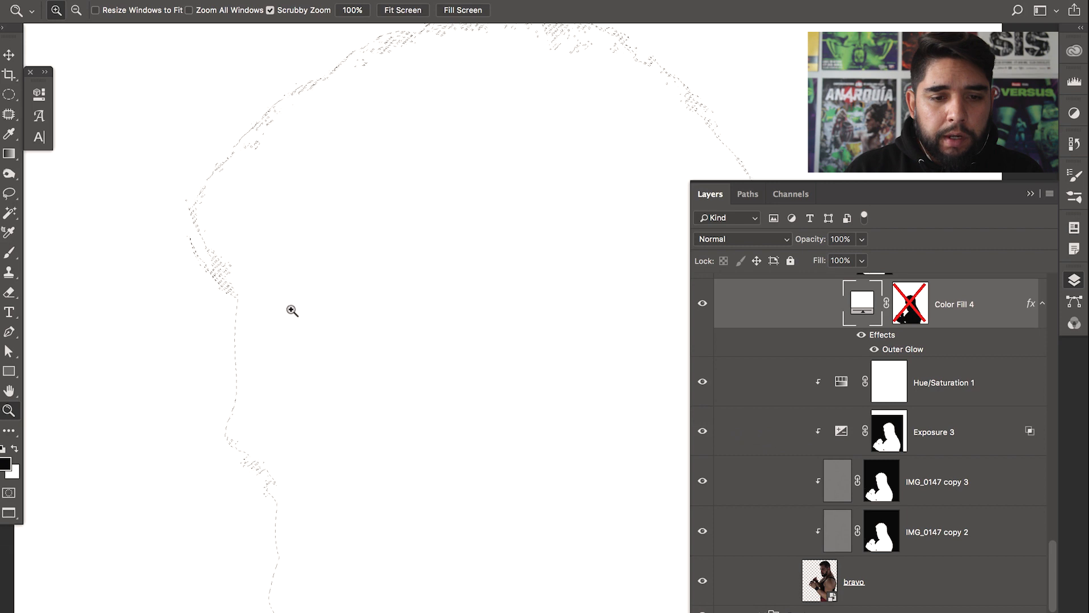
pyautogui.click(292, 311)
pyautogui.moveTo(295, 363); pyautogui.dragTo(375, 255)
pyautogui.click(315, 363)
pyautogui.moveTo(335, 465); pyautogui.dragTo(359, 345)
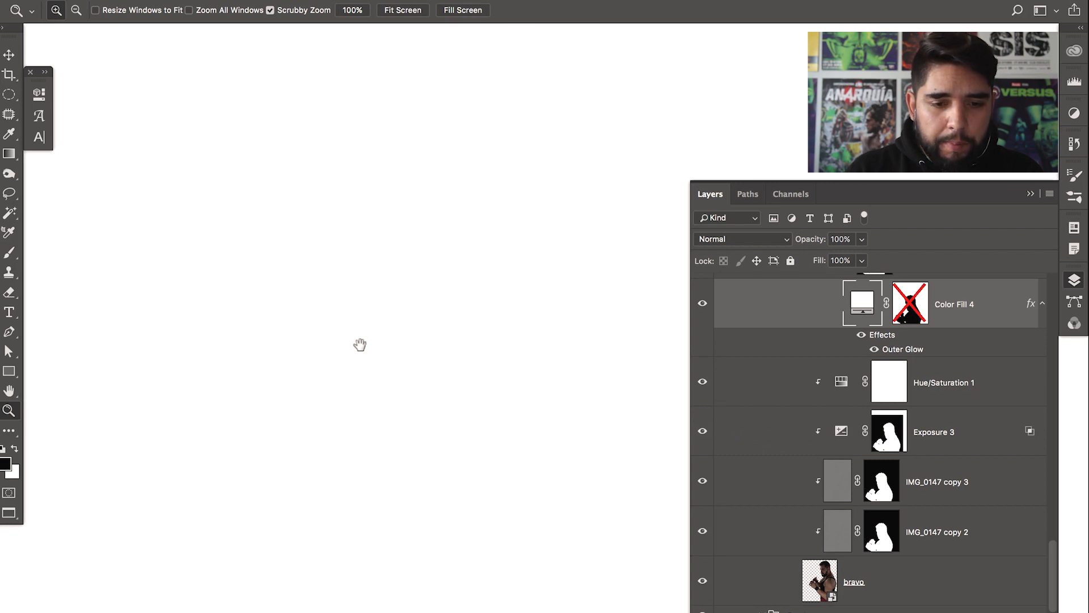
pyautogui.moveTo(396, 401); pyautogui.dragTo(357, 268)
pyautogui.moveTo(358, 425); pyautogui.dragTo(367, 291)
pyautogui.keyDown('alt'); pyautogui.click(368, 292); pyautogui.keyUp('alt')
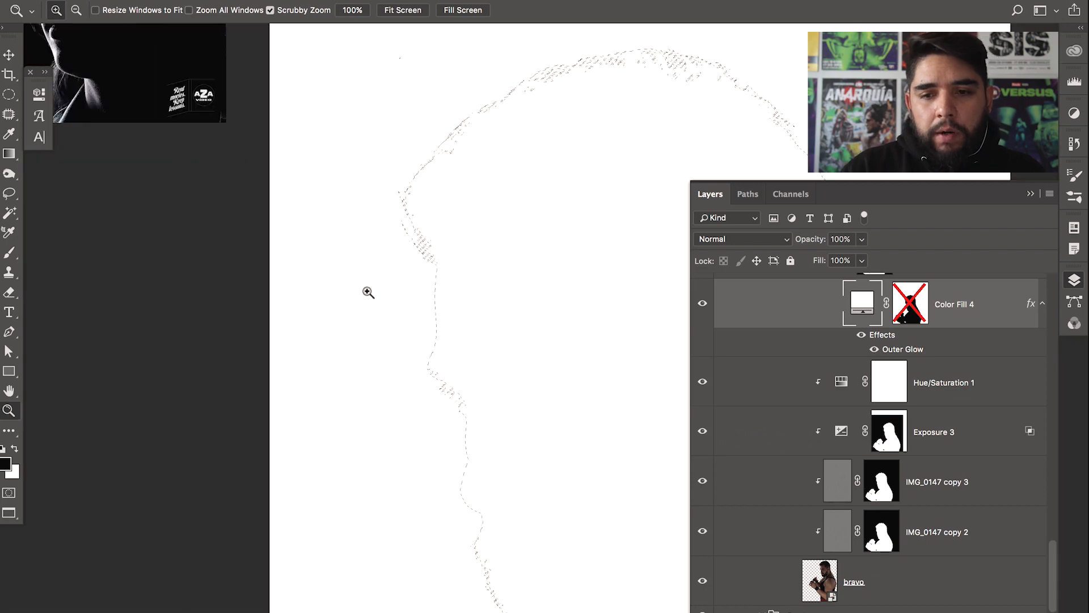
pyautogui.click(702, 303)
pyautogui.moveTo(537, 360); pyautogui.dragTo(384, 326)
# Add a white (#ffffff) Solid Color fill layer above Color Fill 4, masked by the silhouette selection
pyautogui.click(953, 611)
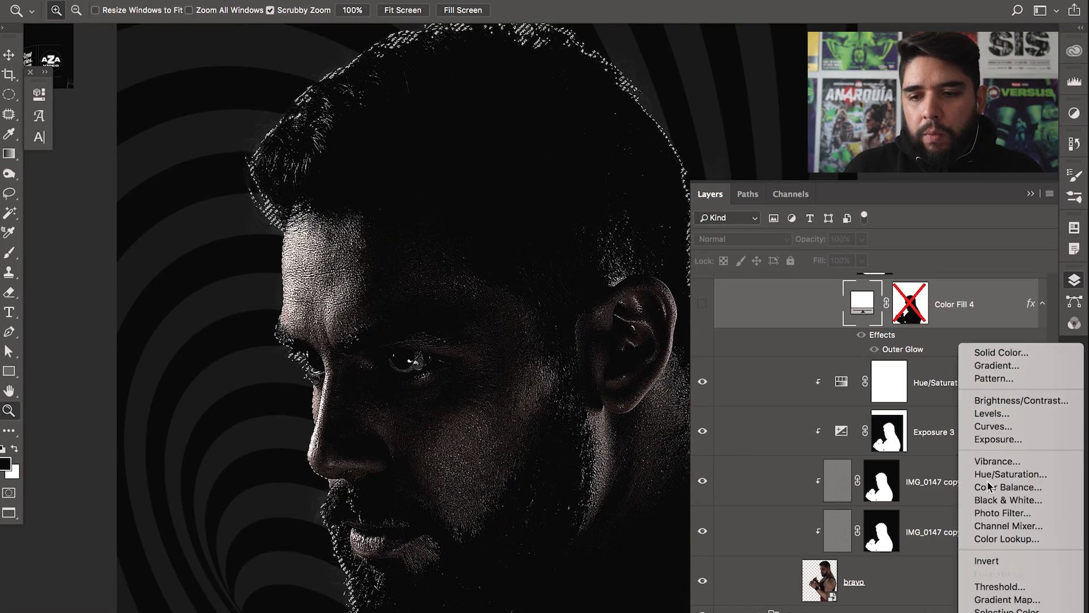
pyautogui.click(1022, 355)
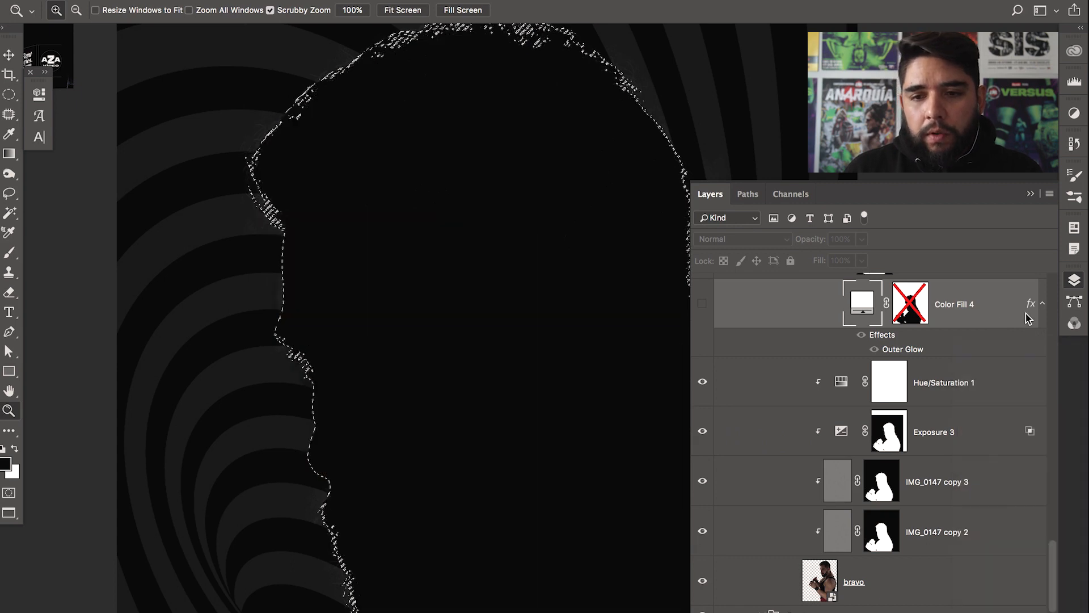
pyautogui.moveTo(779, 149); pyautogui.dragTo(611, 27)
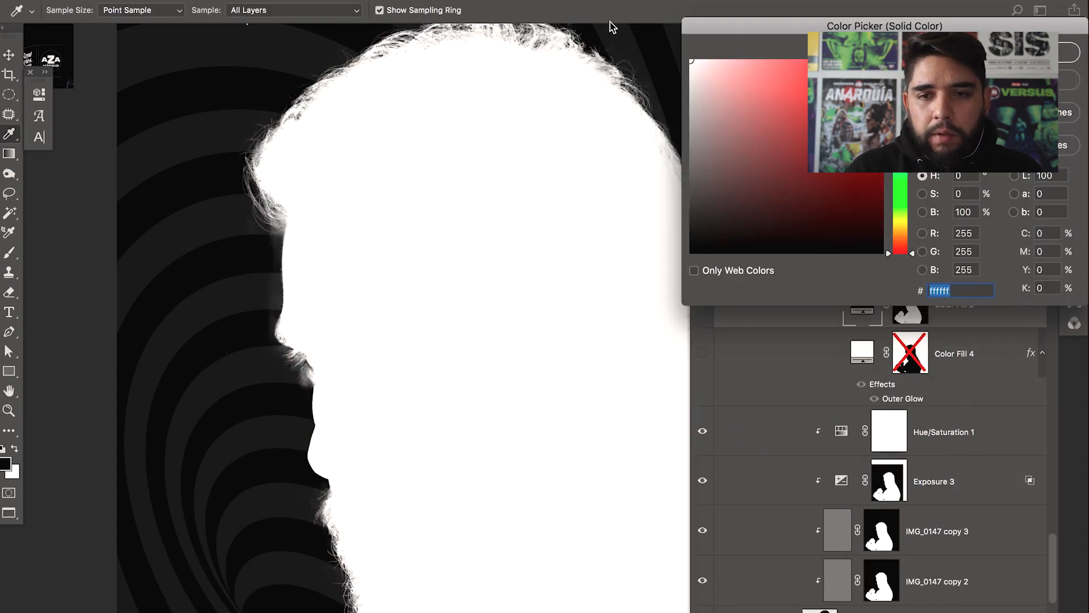
pyautogui.press('Return')
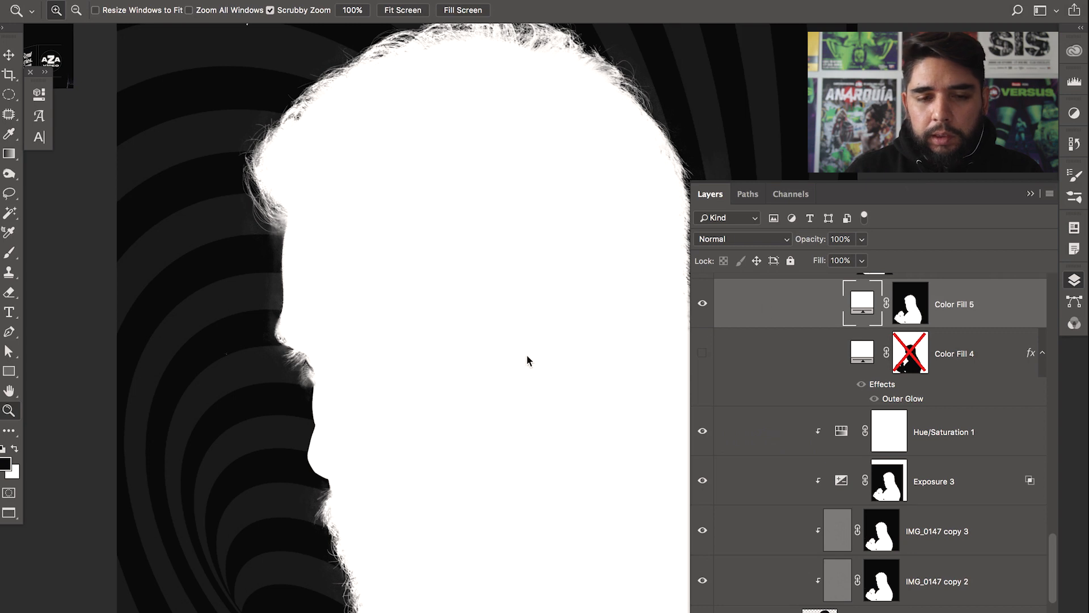
# Invert the layer mask of Color Fill 5 so the white fill covers only the area around the boxer
pyautogui.moveTo(532, 361); pyautogui.dragTo(508, 418)
pyautogui.moveTo(541, 367); pyautogui.dragTo(518, 420)
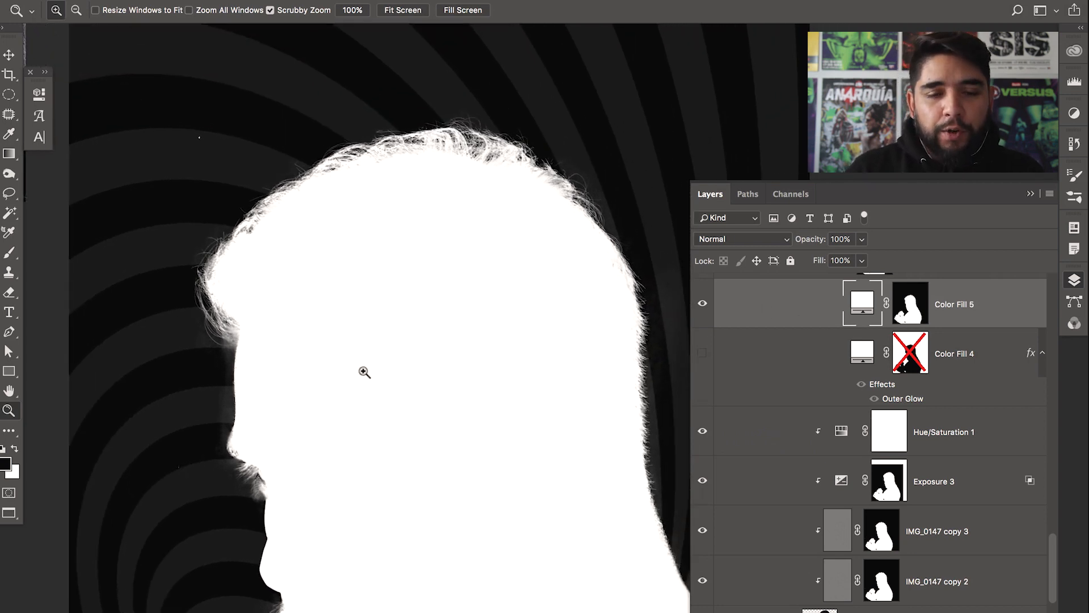
pyautogui.moveTo(397, 339); pyautogui.dragTo(432, 326)
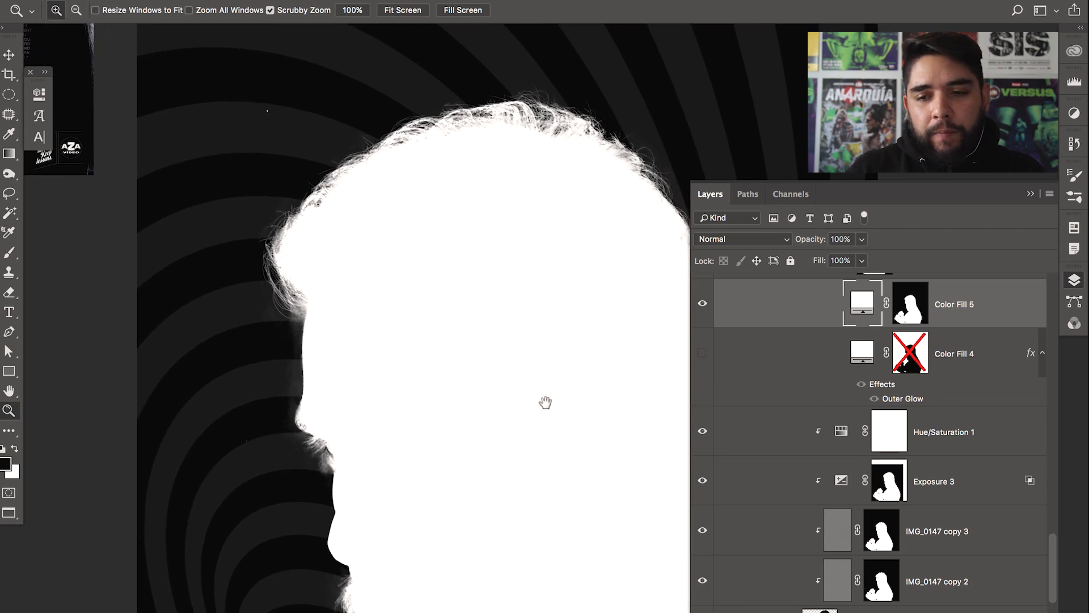
pyautogui.moveTo(539, 390); pyautogui.dragTo(440, 351)
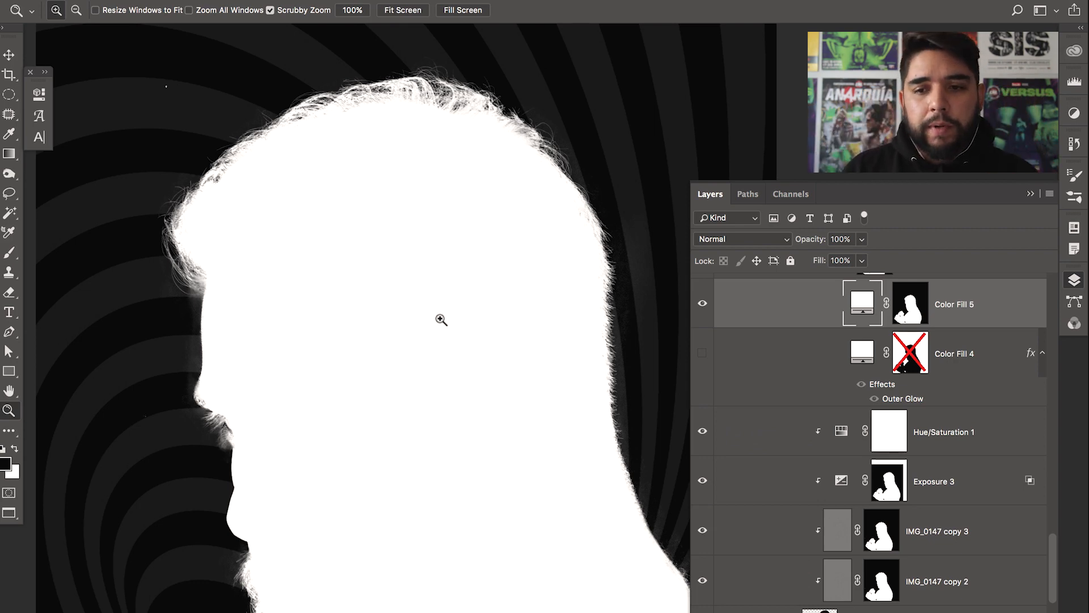
pyautogui.click(910, 312)
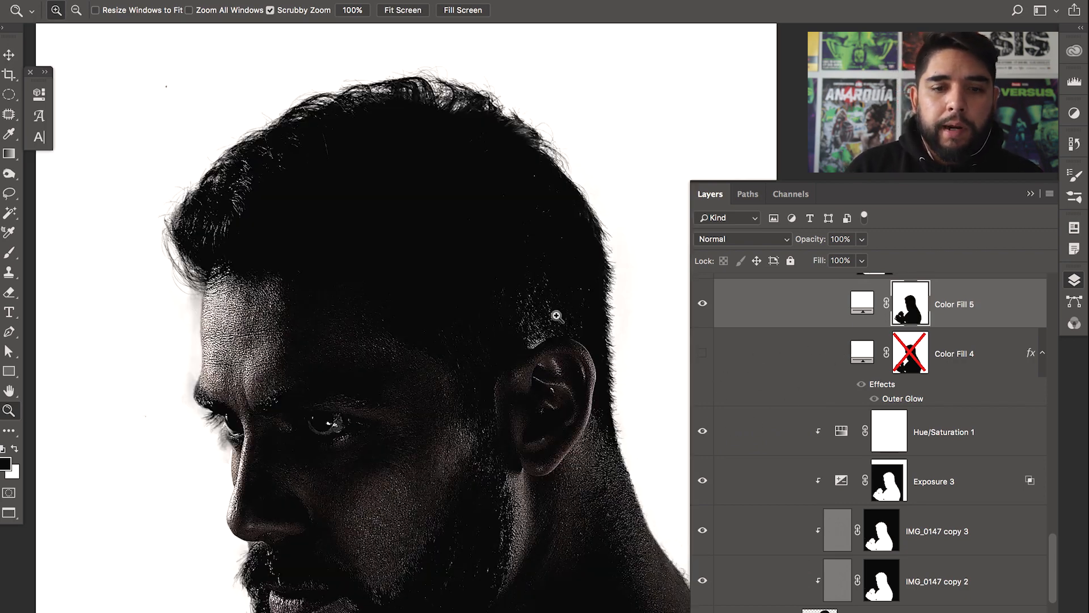
pyautogui.hotkey('ctrl', 'i')
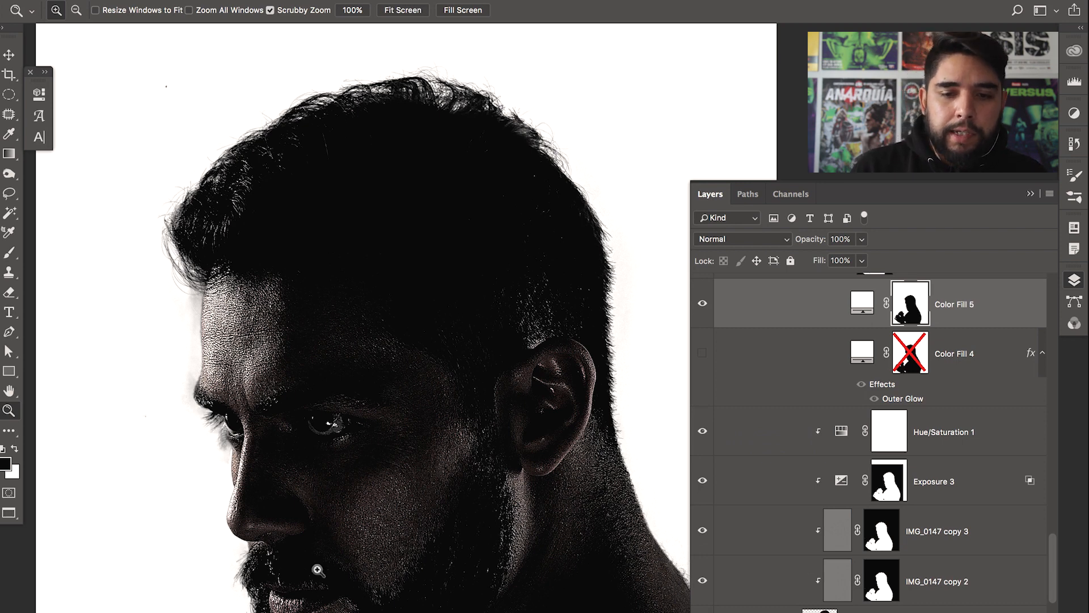
pyautogui.moveTo(471, 311); pyautogui.dragTo(466, 355)
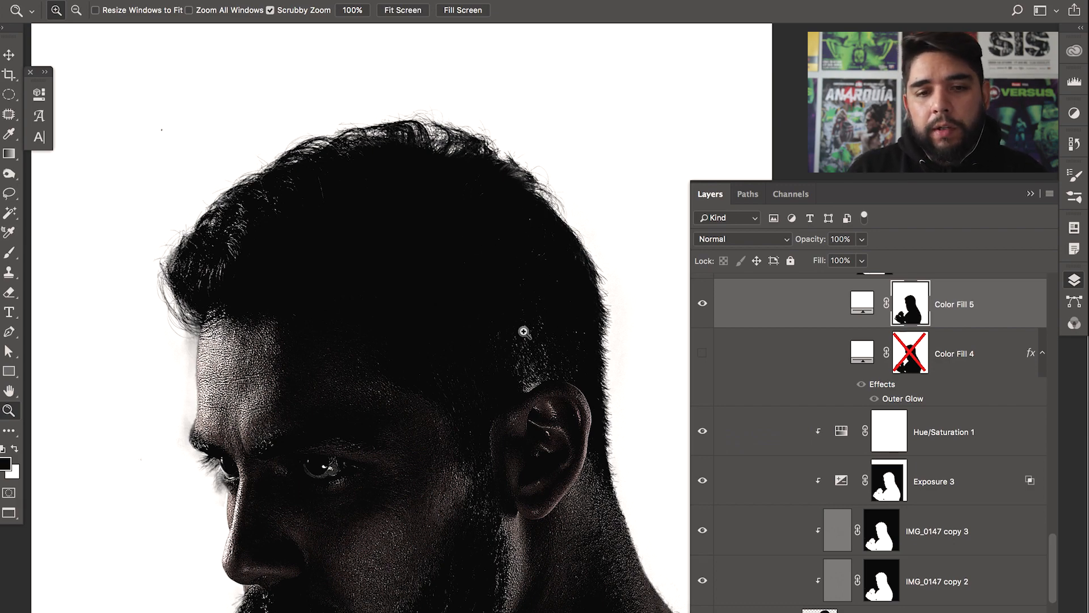
# Inspect the edge of the white fill up close around the boxer's hair and the back of his head
pyautogui.click(609, 293)
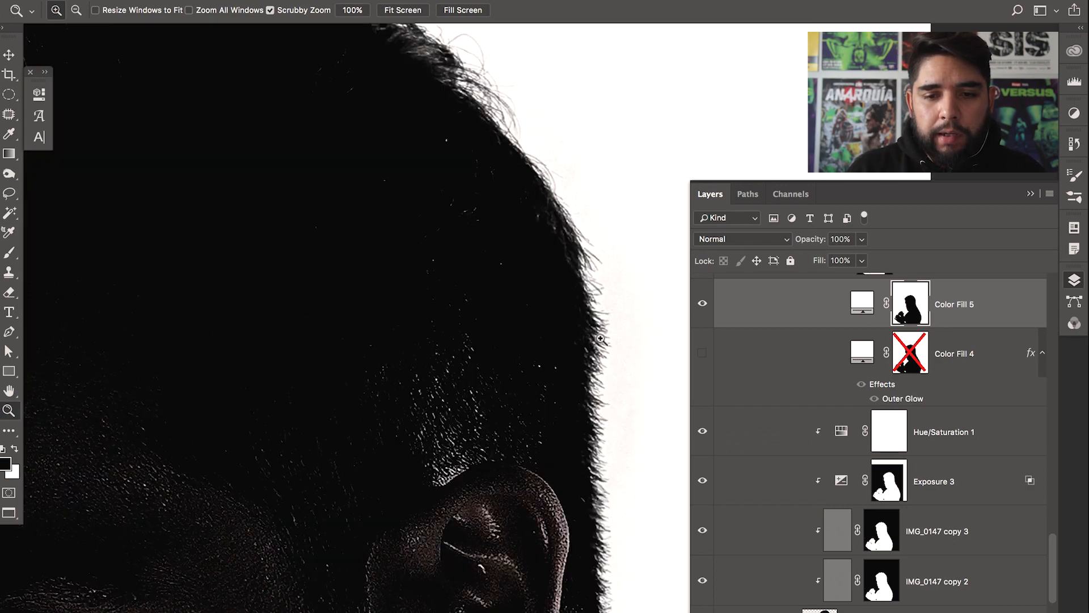
pyautogui.moveTo(525, 206); pyautogui.dragTo(603, 362)
pyautogui.moveTo(358, 278); pyautogui.dragTo(586, 333)
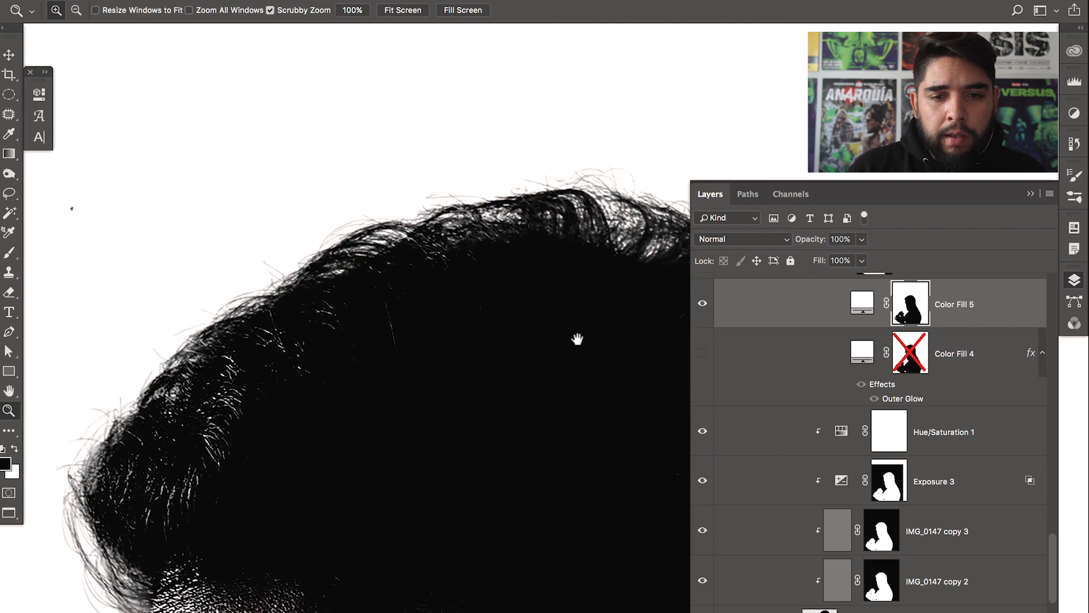
pyautogui.keyDown('alt'); pyautogui.click(496, 318); pyautogui.keyUp('alt')
pyautogui.moveTo(620, 376); pyautogui.dragTo(508, 367)
pyautogui.moveTo(576, 396); pyautogui.dragTo(514, 337)
pyautogui.scroll(3, 1049, 538)
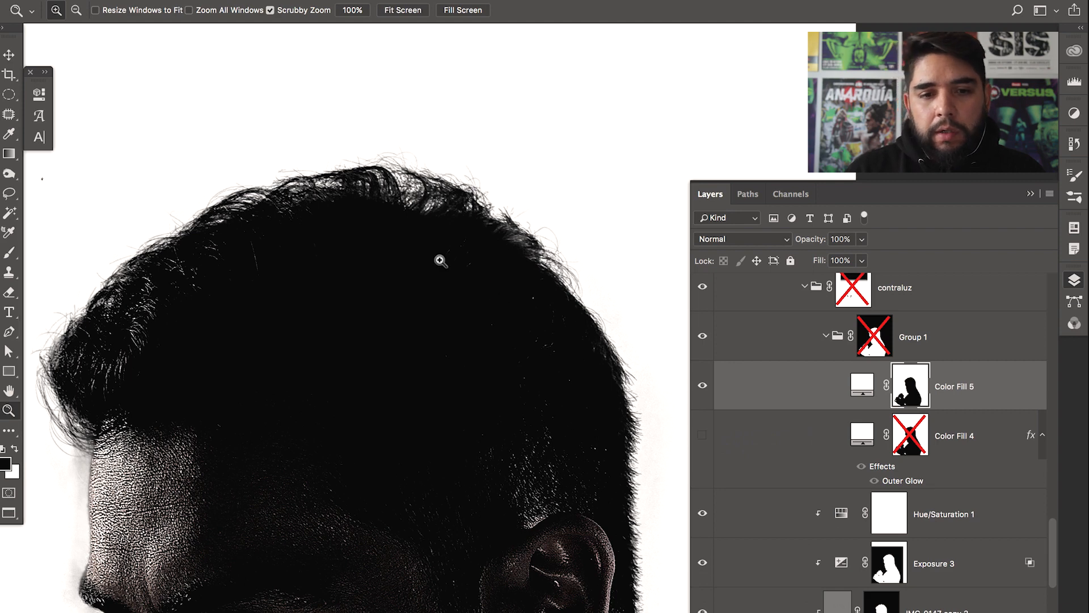
# Delete the disabled layer mask of Group 1
pyautogui.moveTo(881, 347); pyautogui.dragTo(1029, 610)
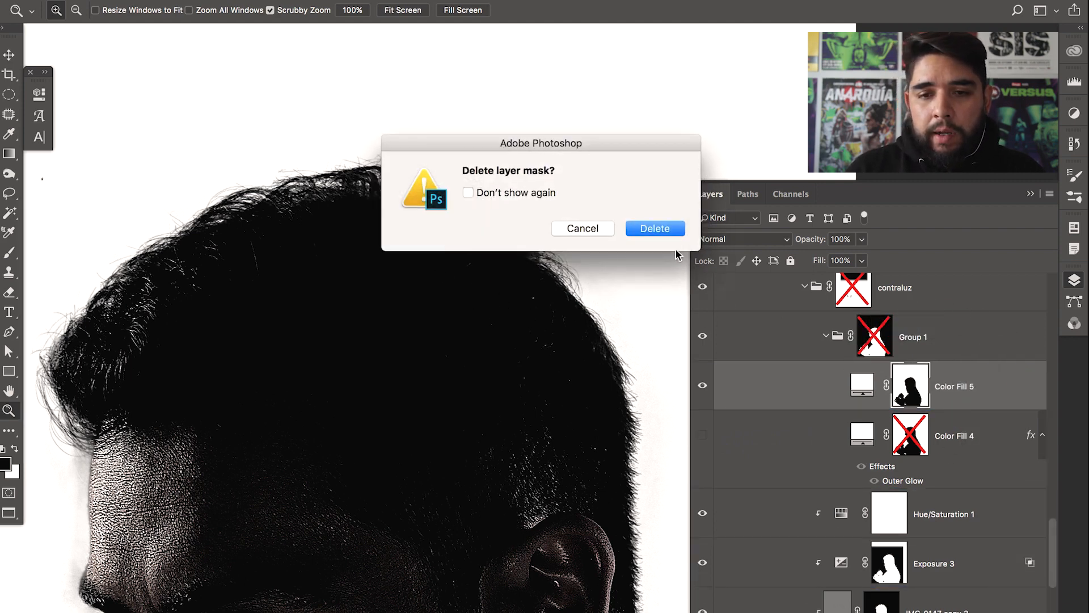
pyautogui.click(678, 234)
pyautogui.click(907, 321)
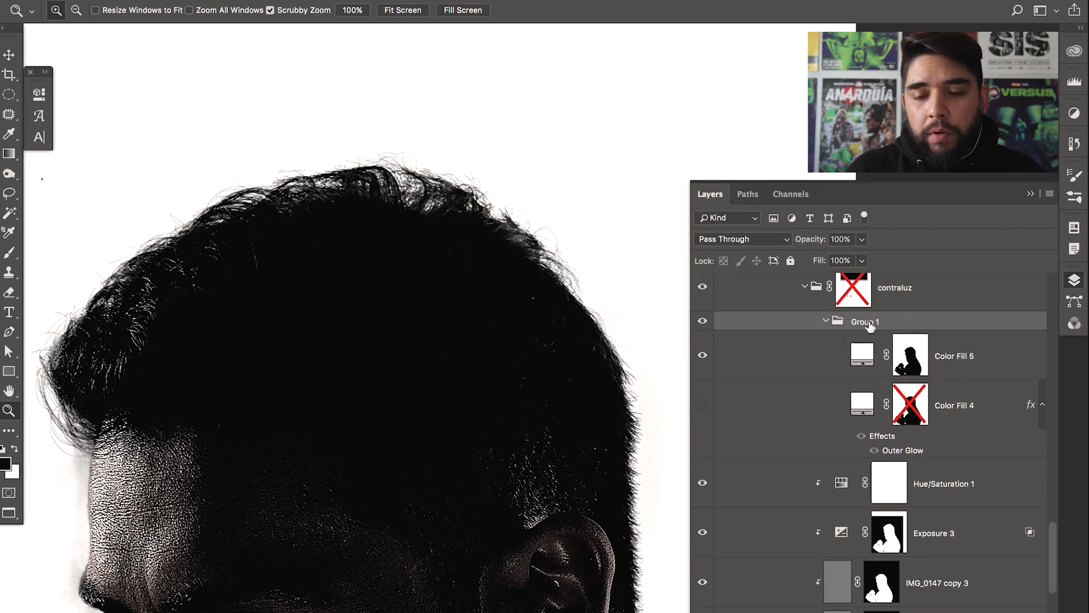
# Add a layer mask to Group 1 from the Color Fill 5 mask's selection and invert it to the boxer's silhouette
pyautogui.keyDown('ctrl'); pyautogui.click(919, 368); pyautogui.keyUp('ctrl')
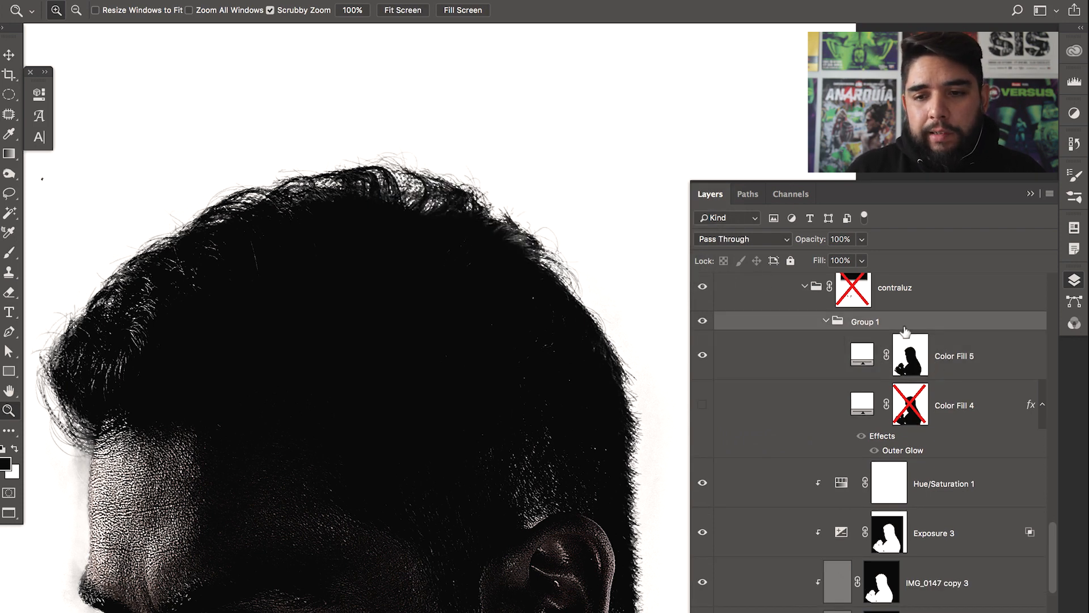
pyautogui.click(899, 609)
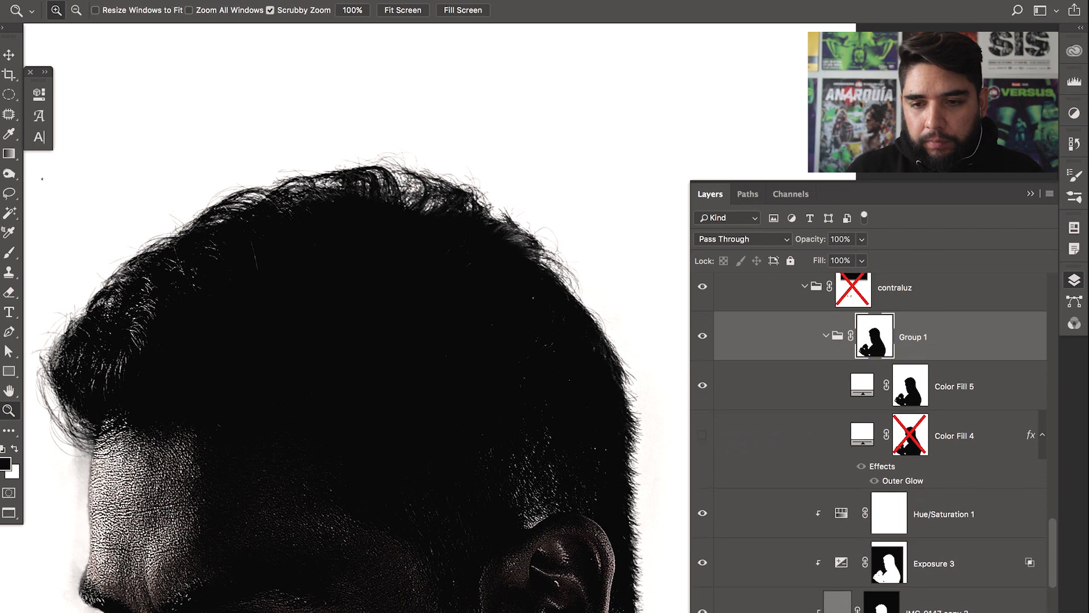
pyautogui.hotkey('ctrl', 'i')
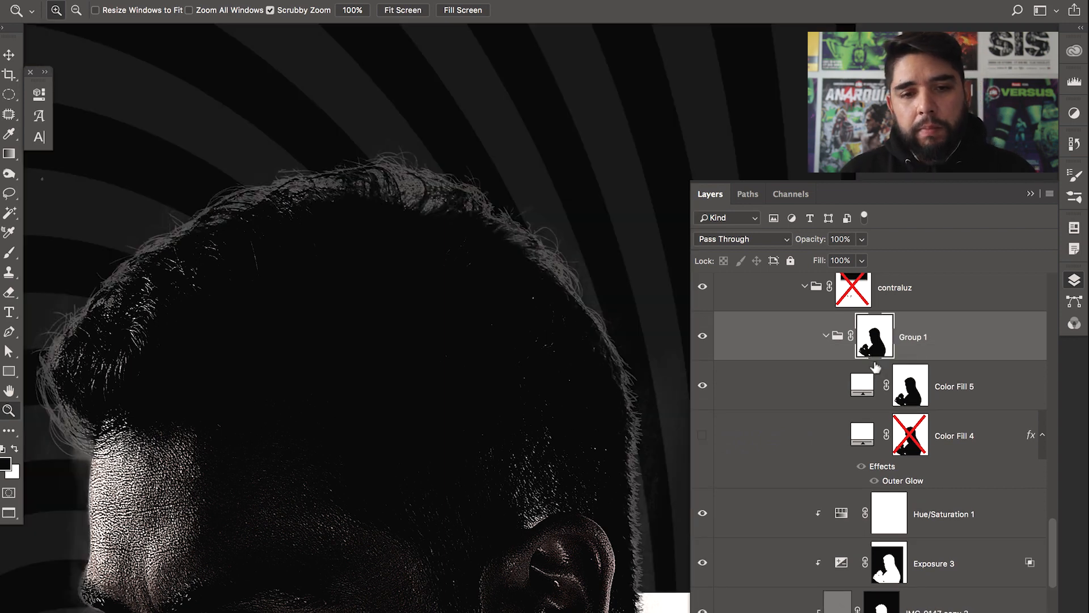
# Toggle the visibility of Color Fill 5 to compare the hair edge with and without the white fill
pyautogui.moveTo(487, 351); pyautogui.dragTo(533, 336)
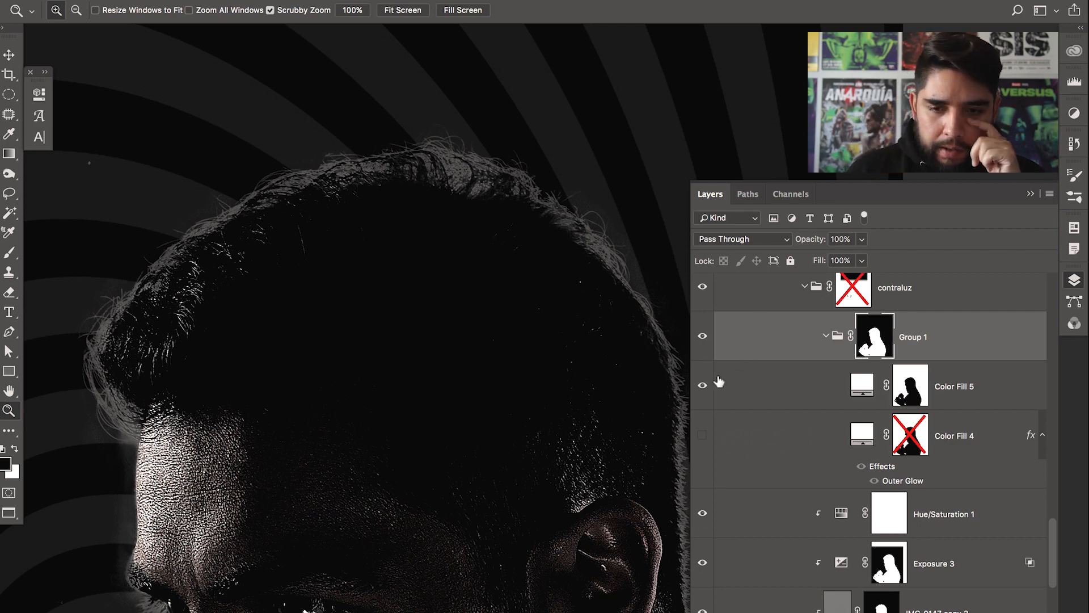
pyautogui.click(704, 389)
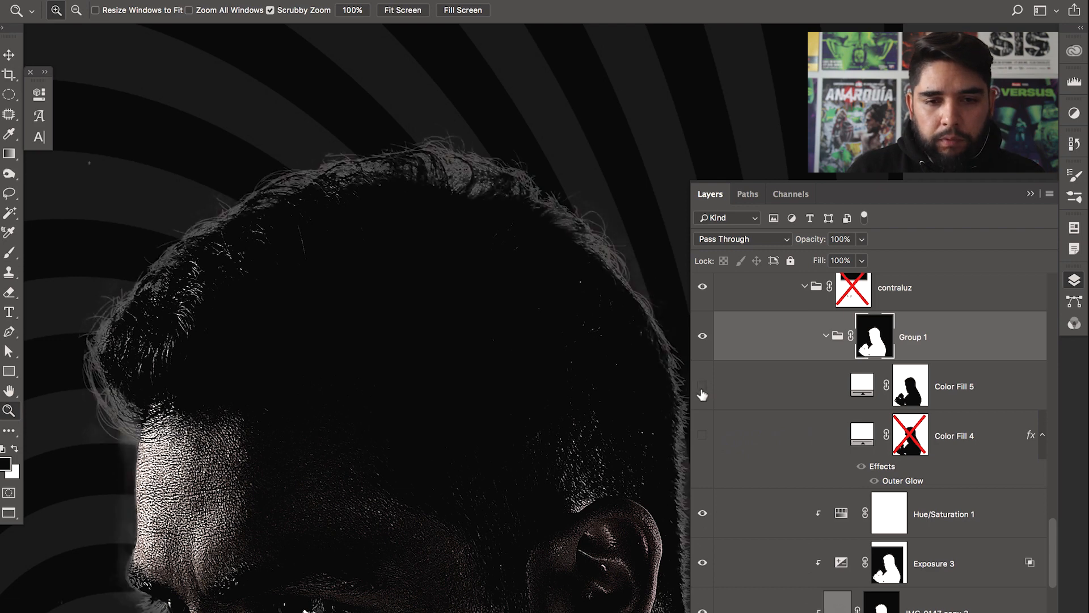
pyautogui.click(703, 389)
pyautogui.click(703, 392)
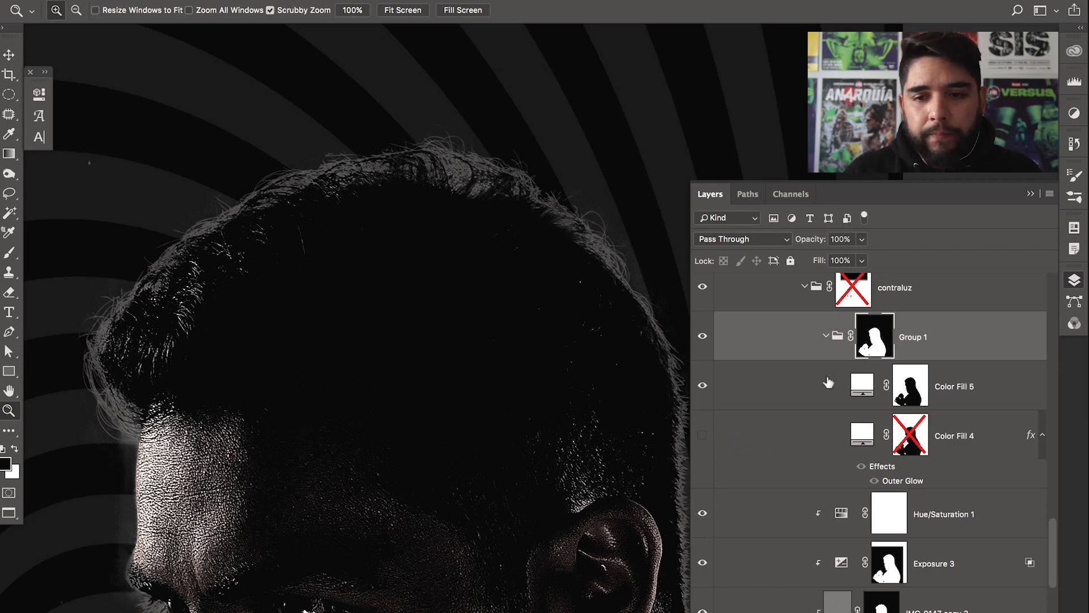
# Undo the mask replacement on Group 1, going back to its original disabled mask
pyautogui.press('super+i')
pyautogui.moveTo(861, 363); pyautogui.dragTo(859, 363)
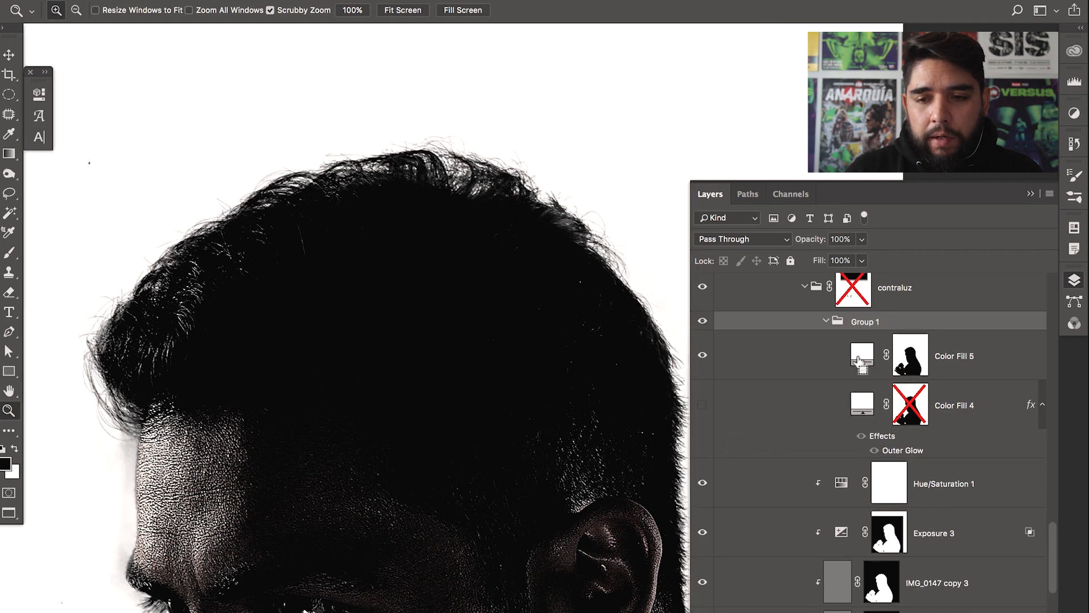
pyautogui.press('super+z')
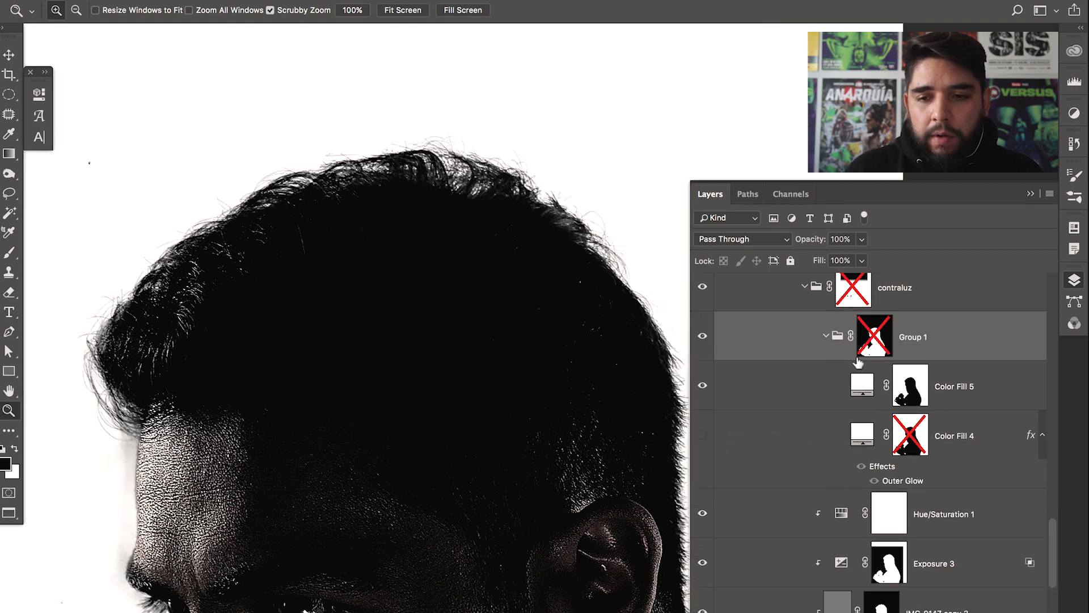
# Enable the layer masks of Group 1 and a visible Color Fill 4, and delete the Color Fill 5 layer
pyautogui.keyDown('shift'); pyautogui.click(873, 349); pyautogui.keyUp('shift')
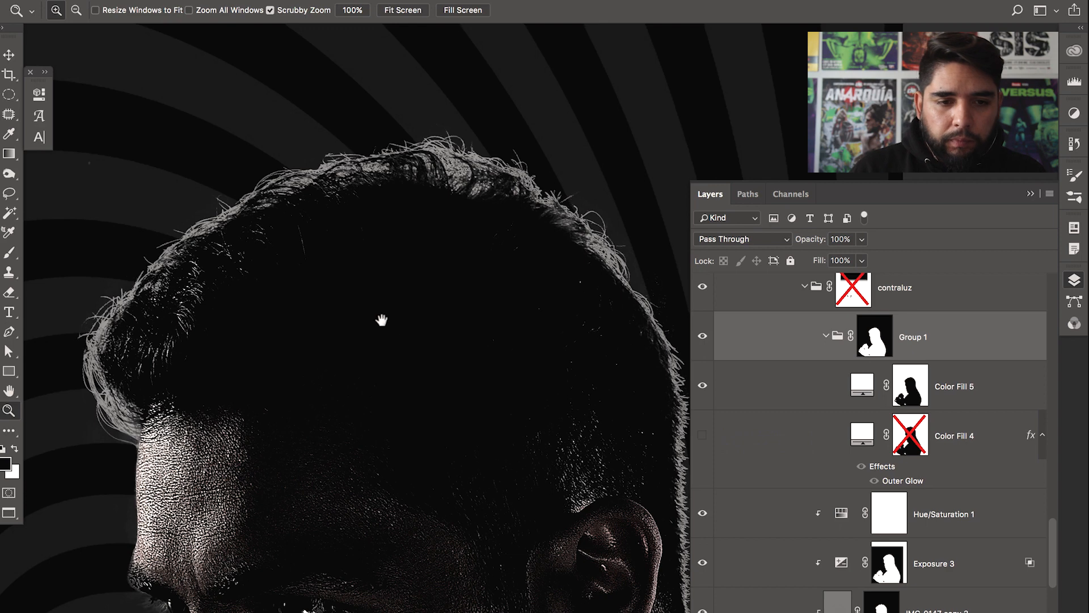
pyautogui.click(703, 387)
pyautogui.keyDown('shift'); pyautogui.click(908, 440); pyautogui.keyUp('shift')
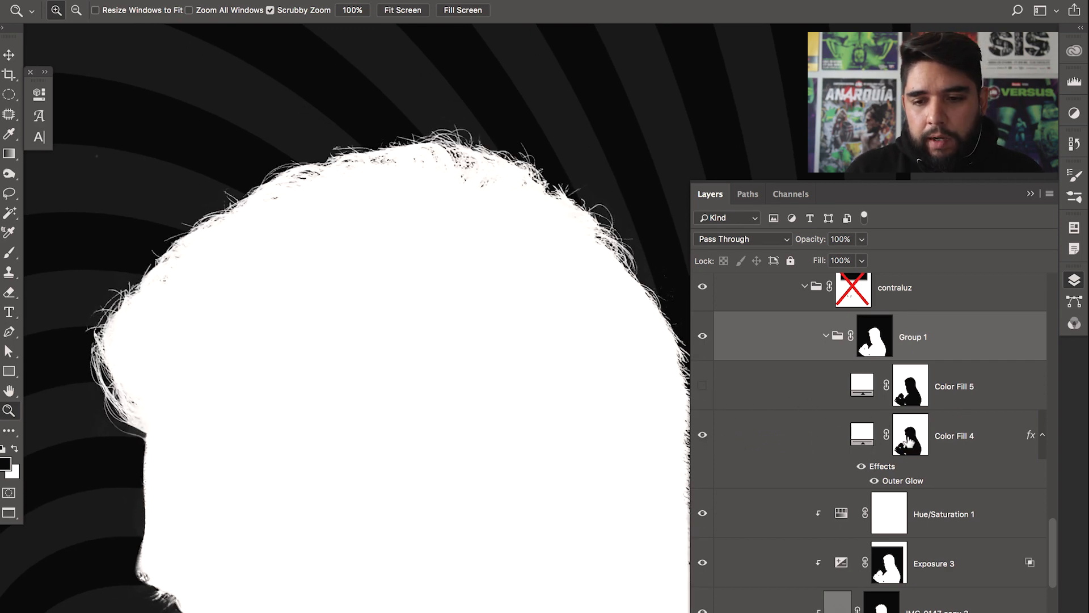
pyautogui.moveTo(972, 388); pyautogui.dragTo(1033, 612)
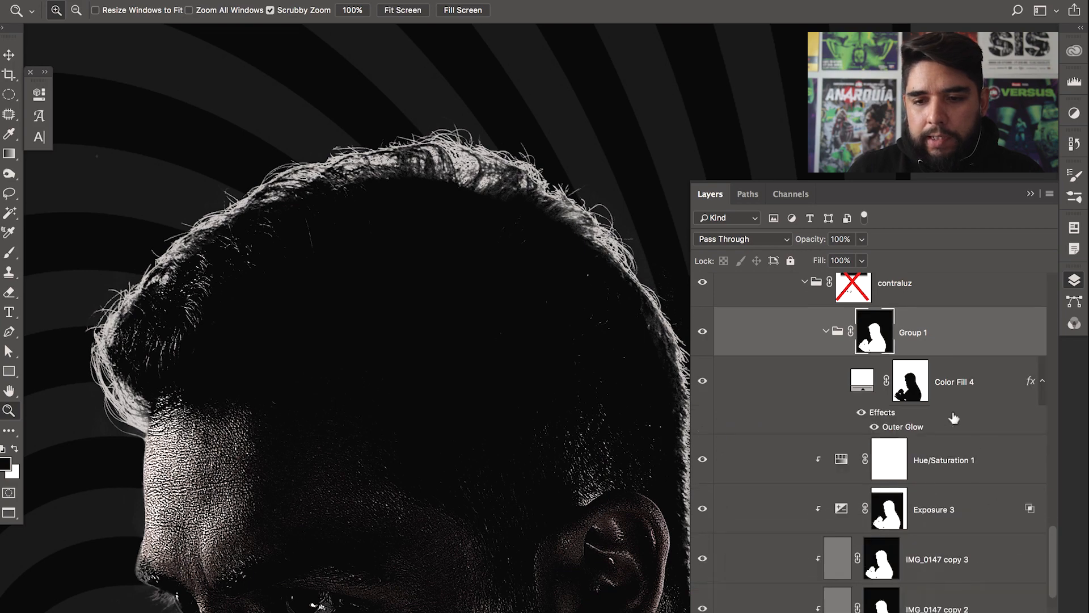
# Hide the effects of Color Fill 4 and toggle the layer's visibility to compare the rim light behind the ear
pyautogui.click(861, 414)
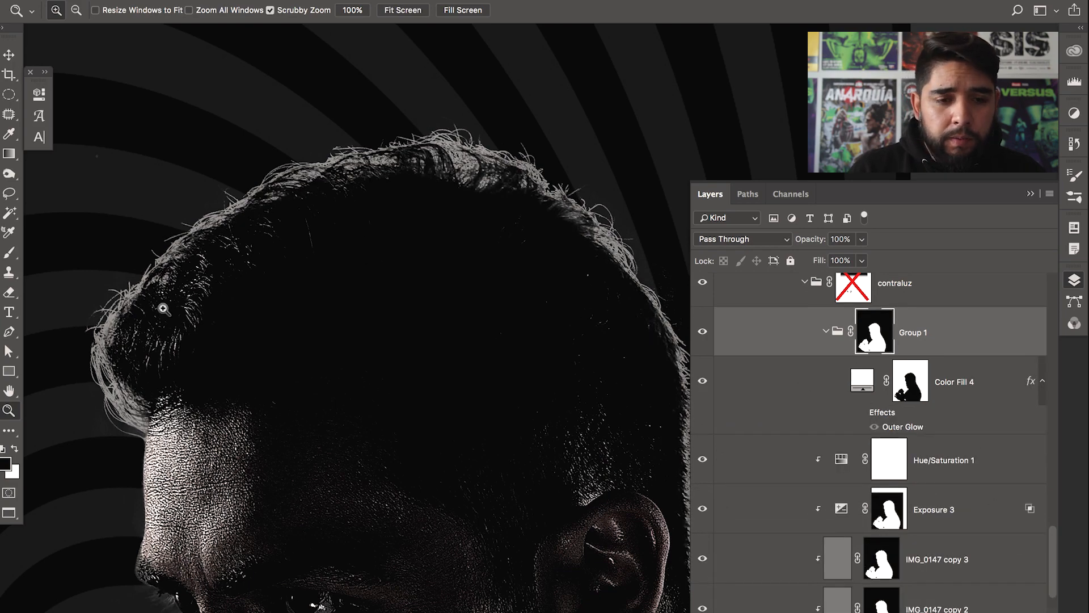
pyautogui.click(162, 309)
pyautogui.moveTo(152, 332); pyautogui.dragTo(450, 299)
pyautogui.click(703, 381)
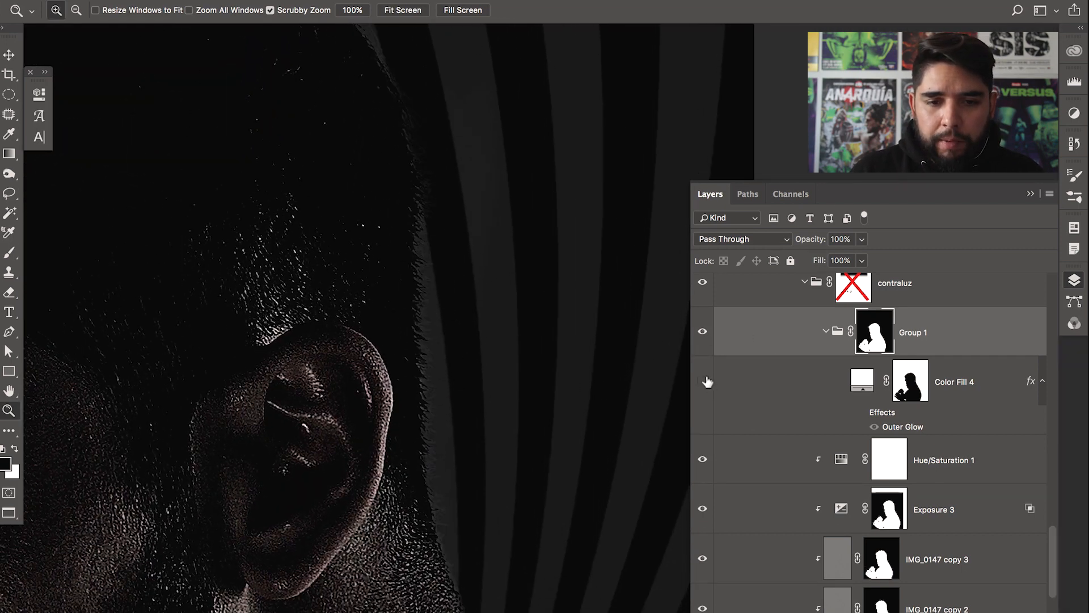
pyautogui.click(703, 381)
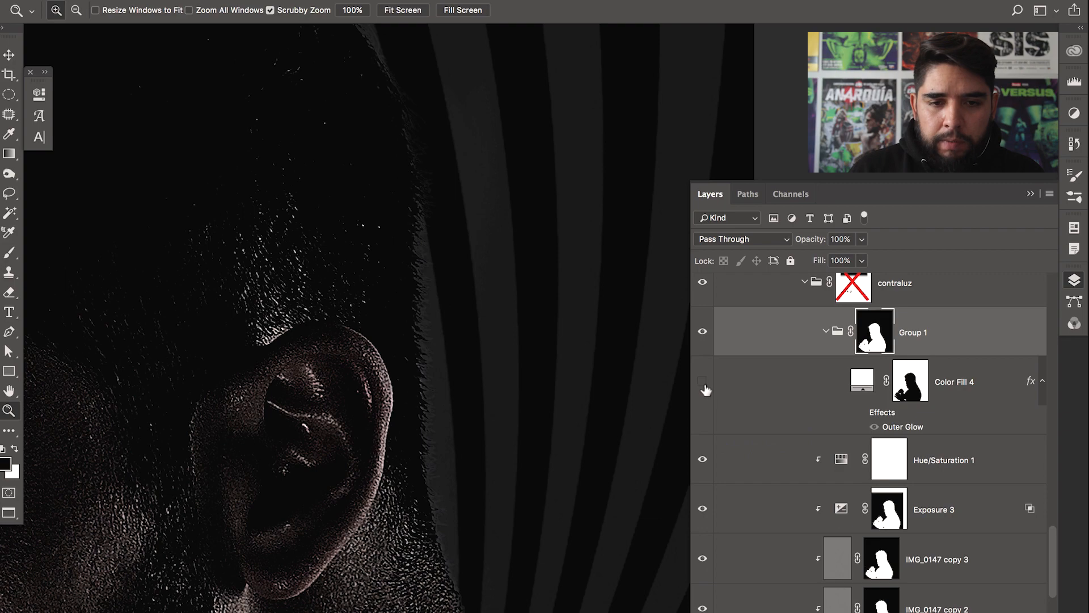
pyautogui.click(705, 387)
# Examine the rim light along the boxer's silhouette at high magnification, from the hair to the beard and neck
pyautogui.click(433, 343)
pyautogui.moveTo(452, 289); pyautogui.dragTo(496, 534)
pyautogui.moveTo(465, 147); pyautogui.dragTo(493, 381)
pyautogui.moveTo(397, 249); pyautogui.dragTo(532, 442)
pyautogui.moveTo(227, 119); pyautogui.dragTo(449, 294)
pyautogui.moveTo(315, 147); pyautogui.dragTo(510, 325)
pyautogui.moveTo(399, 304); pyautogui.dragTo(381, 308)
pyautogui.moveTo(136, 386); pyautogui.dragTo(389, 318)
pyautogui.moveTo(199, 559); pyautogui.dragTo(415, 83)
pyautogui.moveTo(381, 448); pyautogui.dragTo(248, 140)
pyautogui.moveTo(341, 375); pyautogui.dragTo(365, 312)
pyautogui.moveTo(374, 539); pyautogui.dragTo(422, 319)
pyautogui.keyDown('alt'); pyautogui.click(433, 297); pyautogui.keyUp('alt')
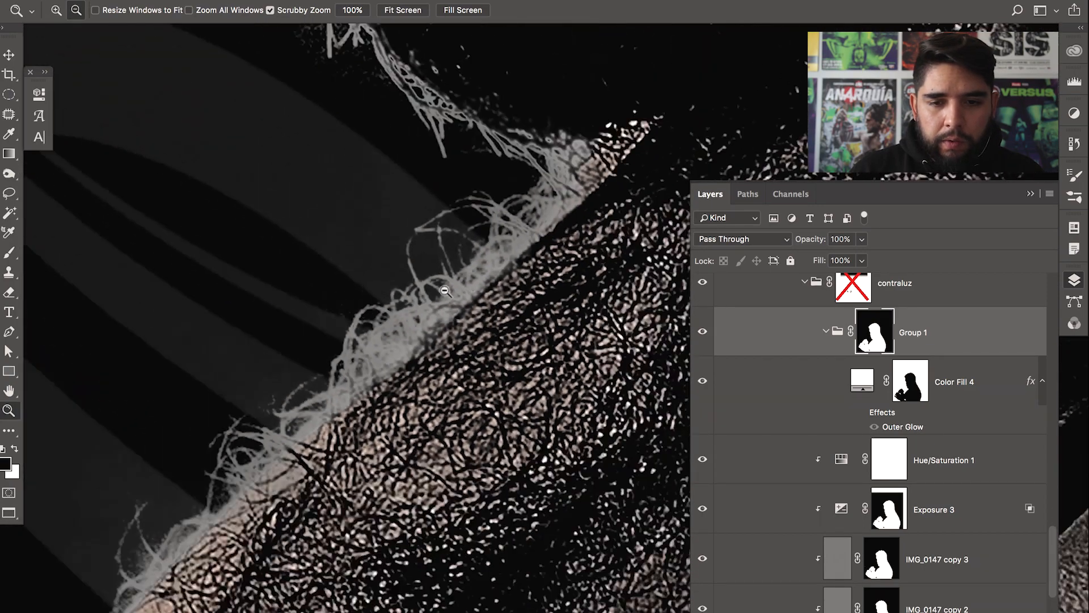
pyautogui.keyDown('alt'); pyautogui.click(470, 264); pyautogui.keyUp('alt')
pyautogui.keyDown('alt'); pyautogui.click(474, 256); pyautogui.keyUp('alt')
pyautogui.moveTo(474, 255); pyautogui.dragTo(372, 424)
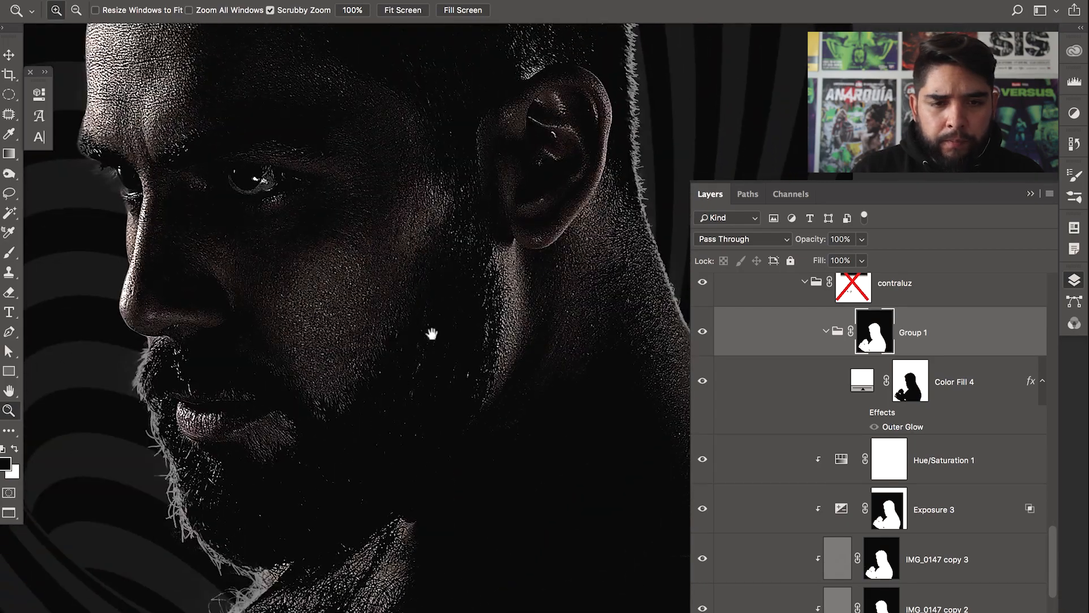
pyautogui.moveTo(428, 299); pyautogui.dragTo(432, 425)
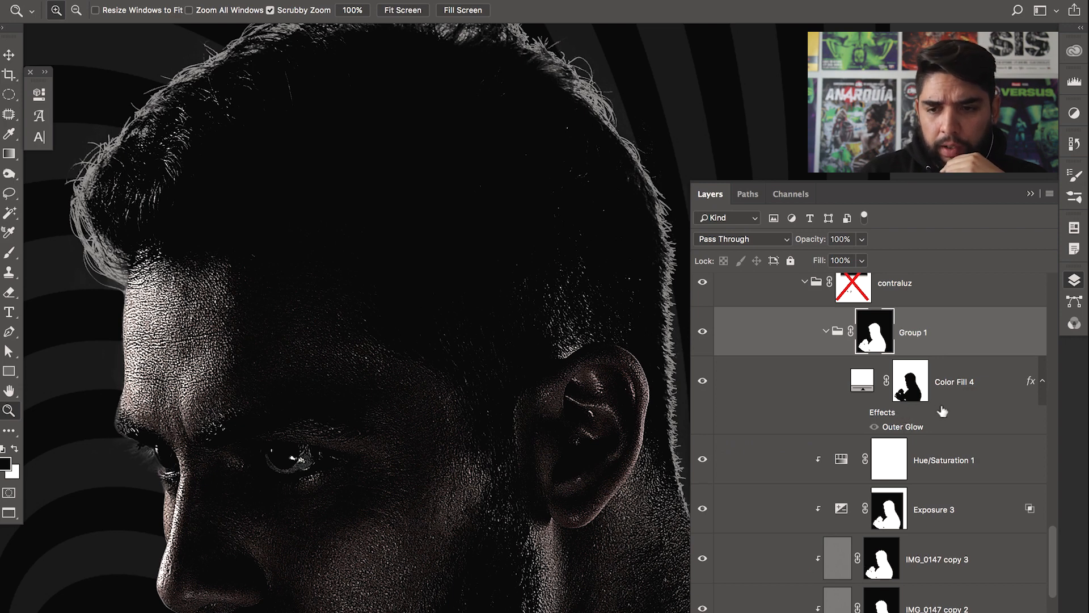
# Check the layer style of Color Fill 4 and turn its Outer Glow effect back on
pyautogui.click(997, 378)
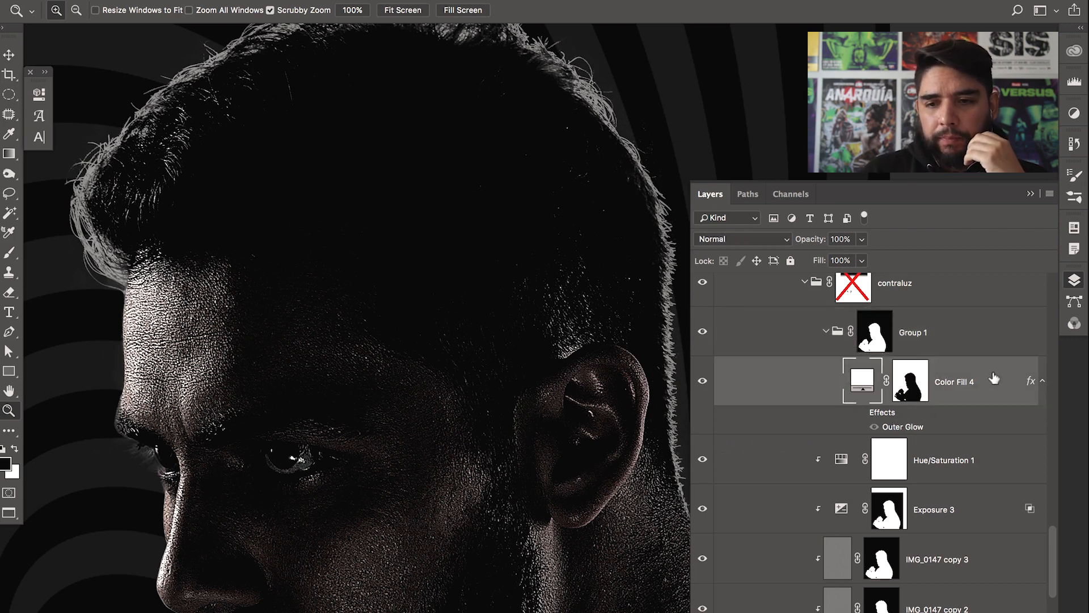
pyautogui.doubleClick(994, 378)
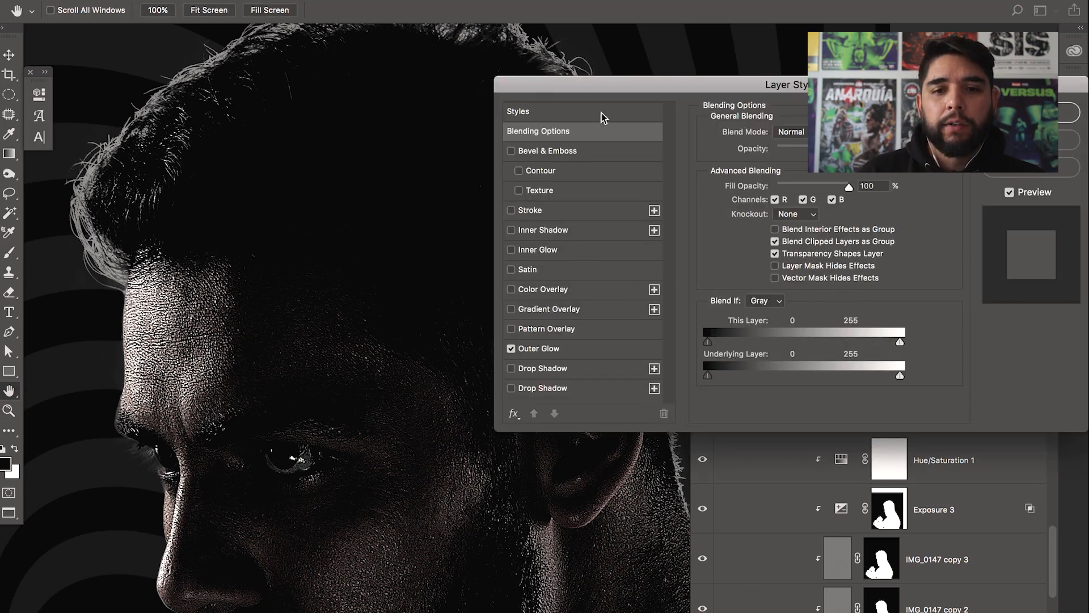
pyautogui.moveTo(602, 86); pyautogui.dragTo(657, 77)
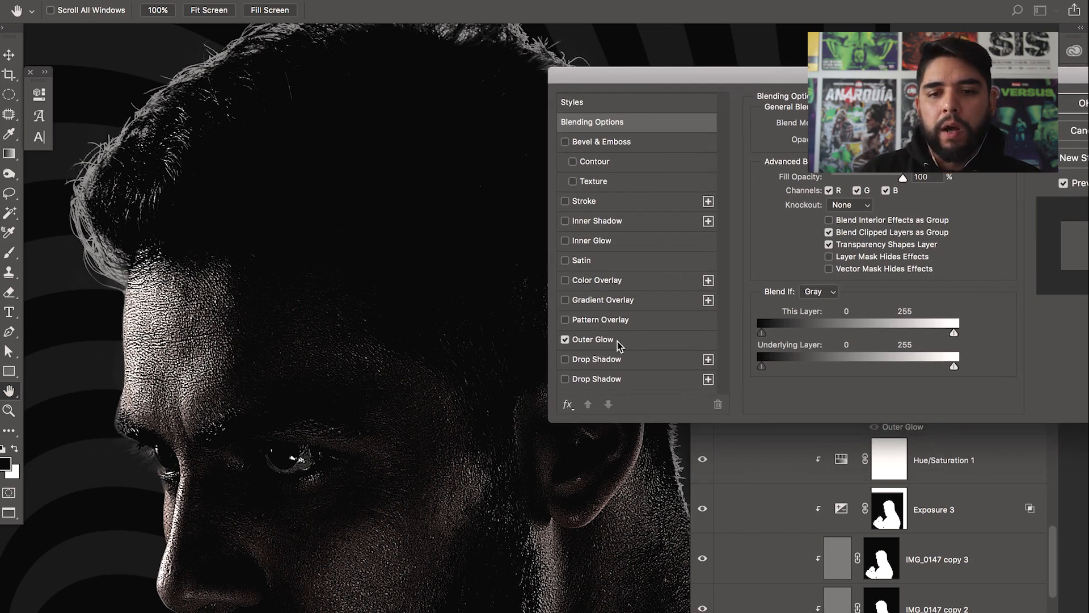
pyautogui.press('Return')
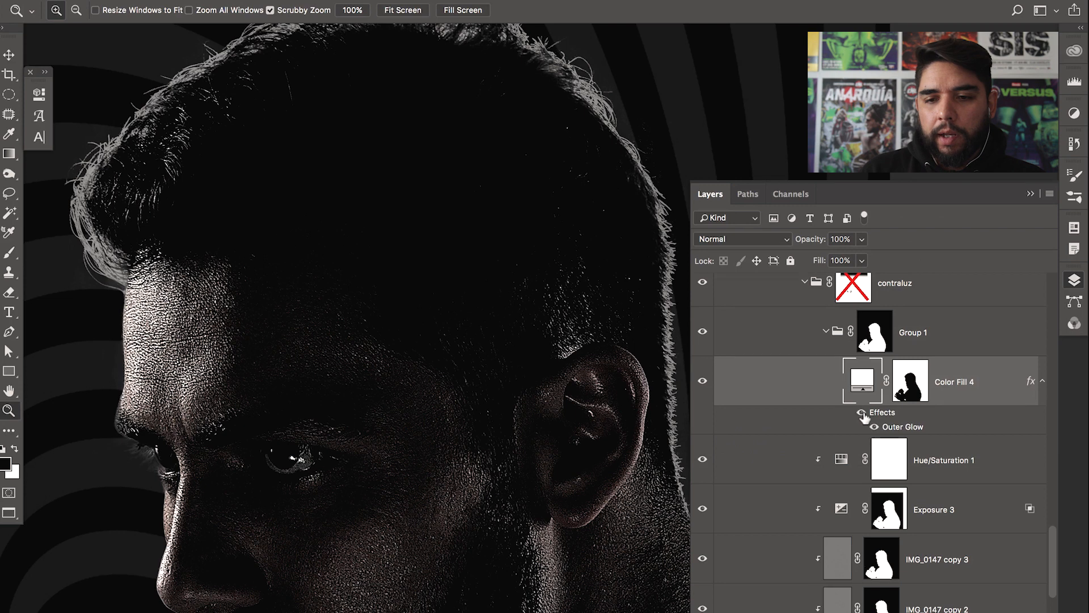
pyautogui.click(874, 427)
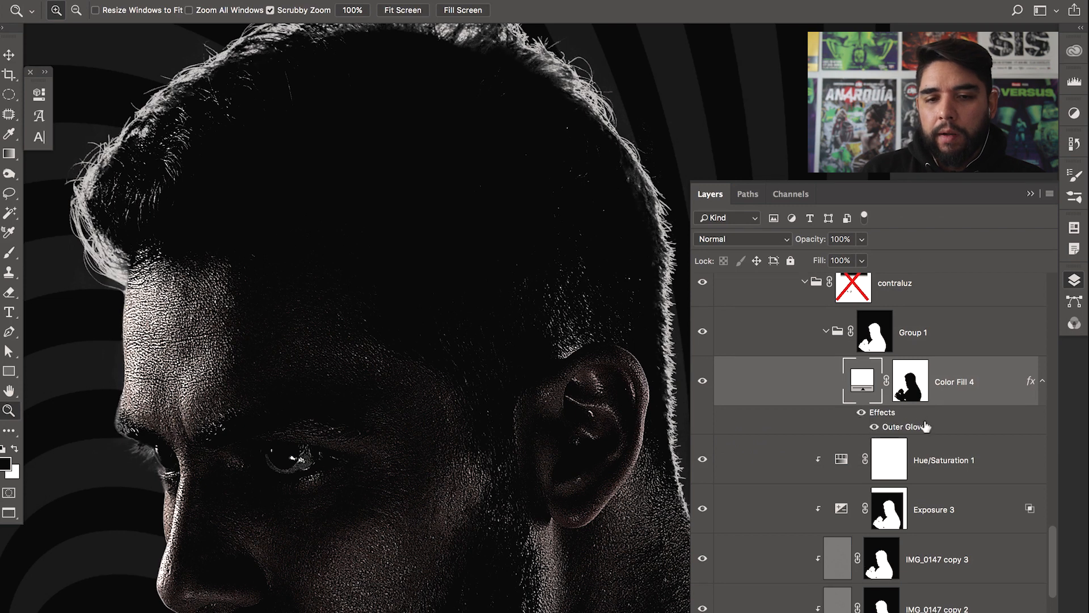
# Open the Outer Glow settings of Color Fill 4 and examine the glow on the front hair edge up close
pyautogui.doubleClick(964, 425)
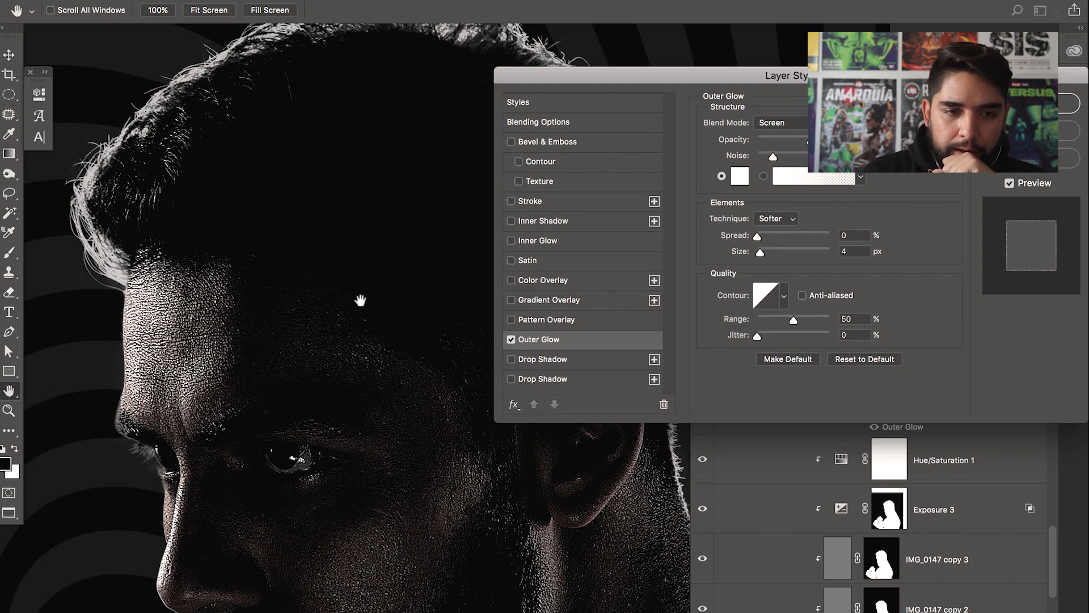
pyautogui.press('super+plus')
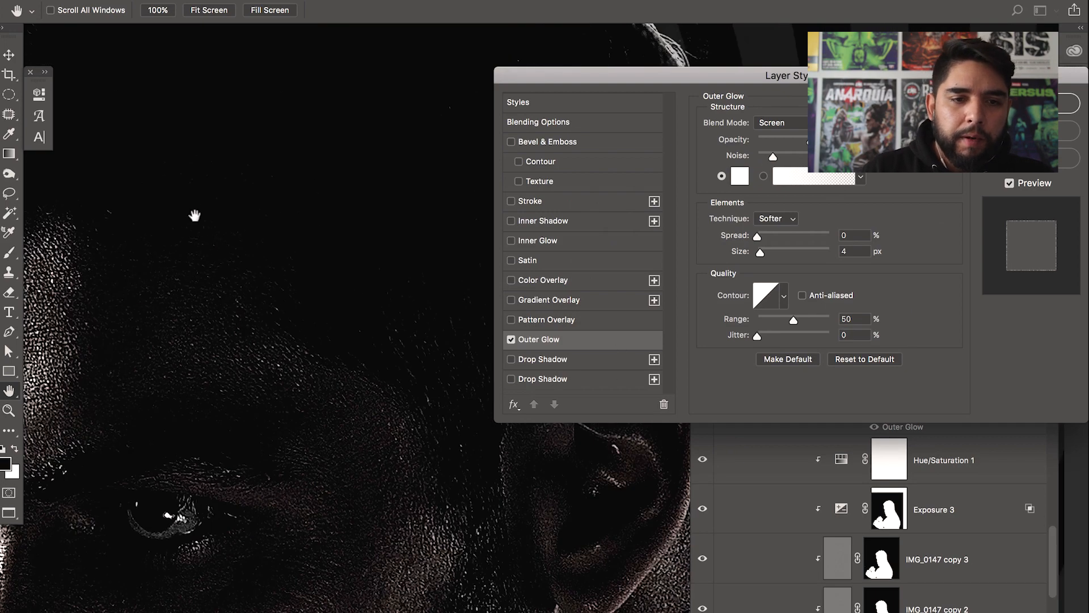
pyautogui.moveTo(187, 211); pyautogui.dragTo(323, 285)
pyautogui.moveTo(265, 244); pyautogui.dragTo(325, 360)
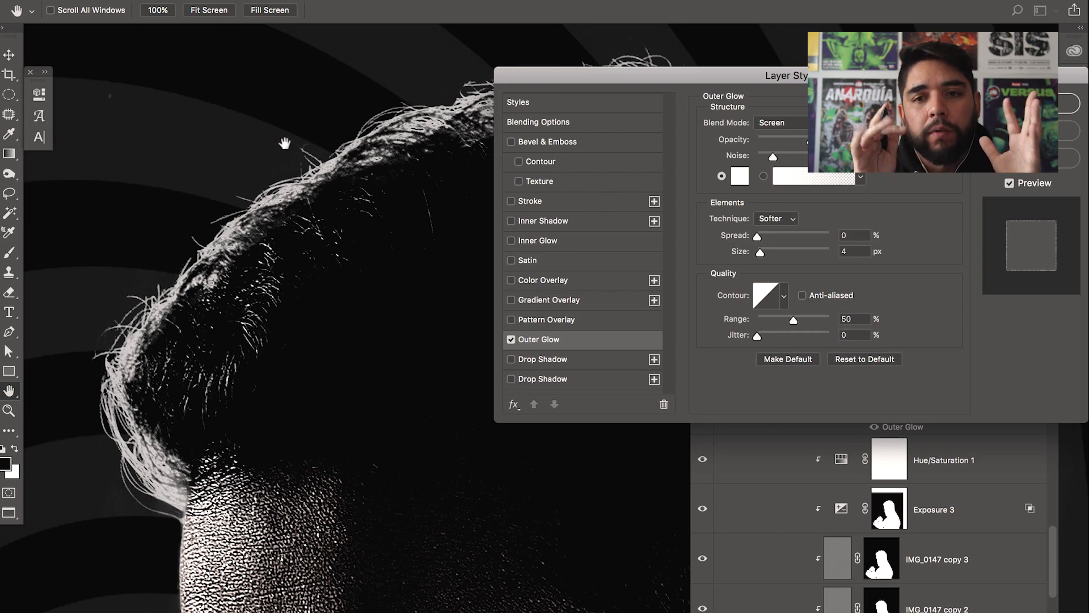
pyautogui.moveTo(786, 75); pyautogui.dragTo(786, 58)
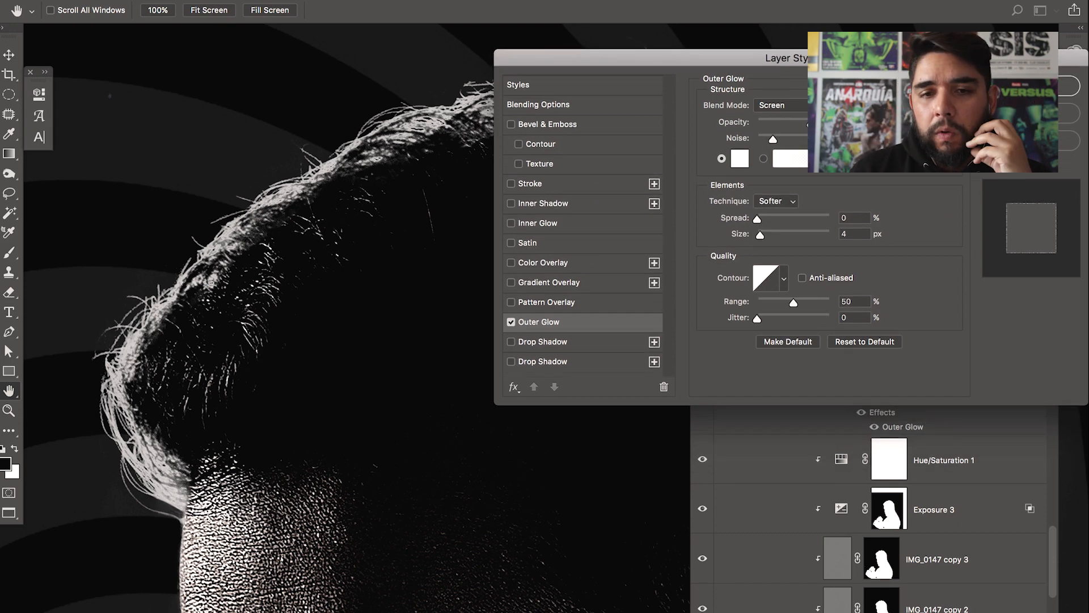
# Review the blend mode choices for the Outer Glow and fine-tune its opacity, leaving the mode on Screen
pyautogui.click(780, 105)
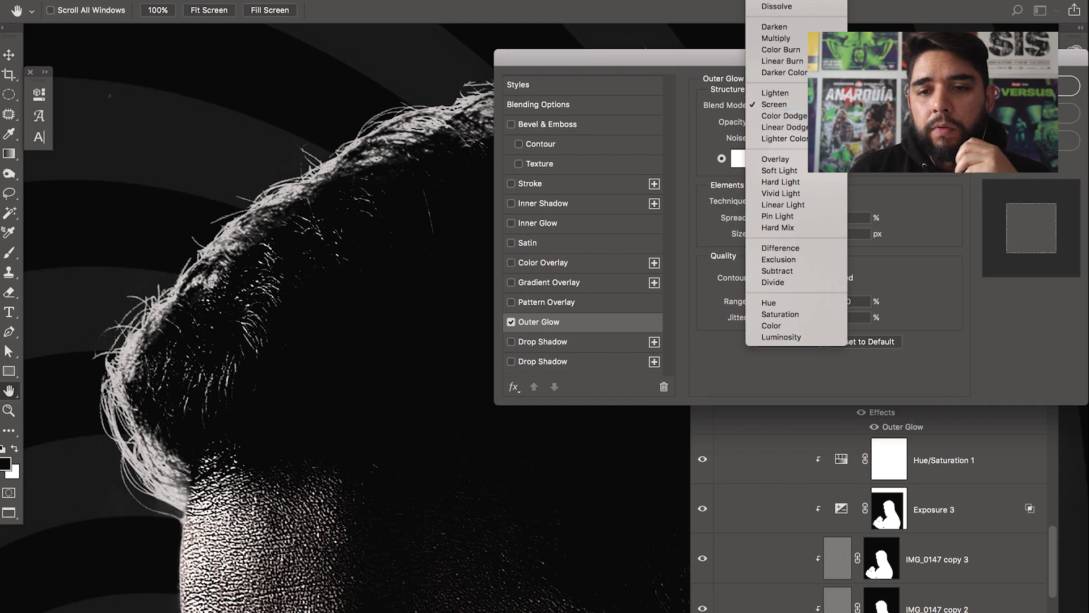
pyautogui.press('Escape')
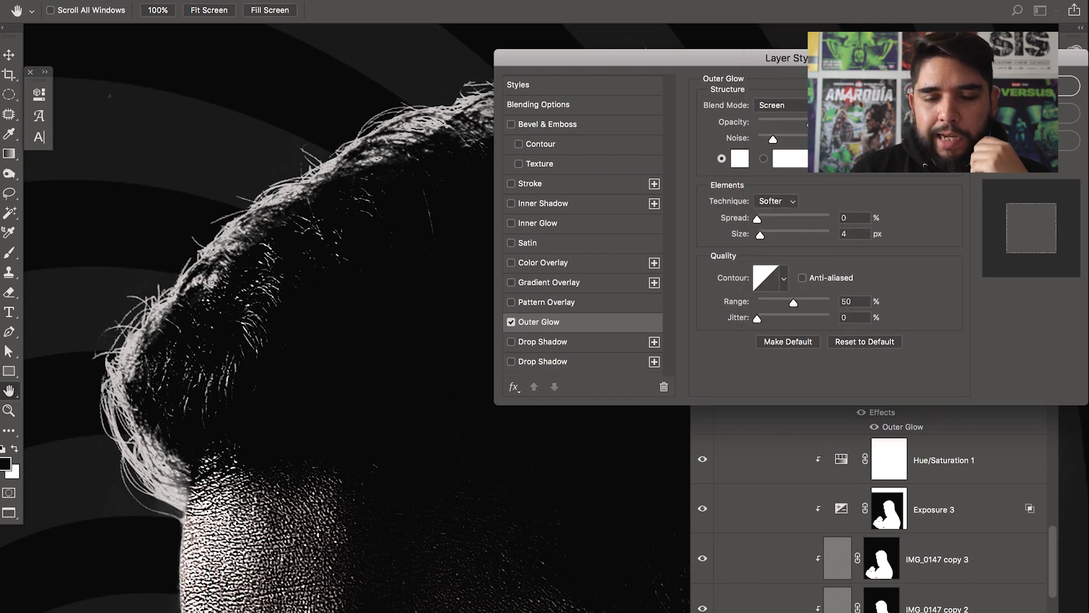
pyautogui.moveTo(808, 122)
pyautogui.mouseDown()
pyautogui.moveTo(763, 123)
pyautogui.moveTo(806, 123)
pyautogui.mouseUp()
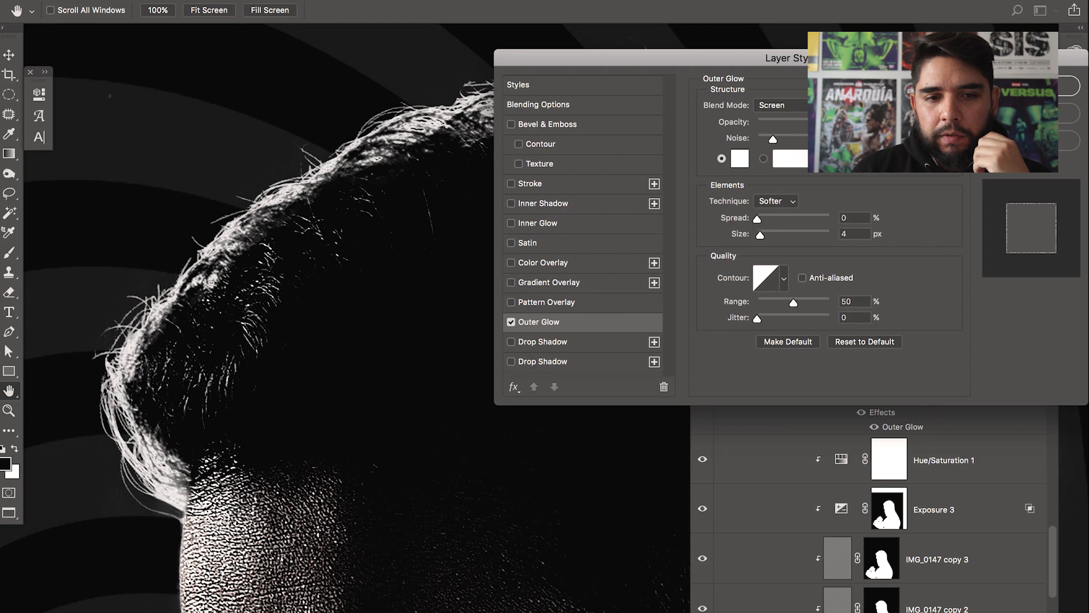
pyautogui.moveTo(808, 123); pyautogui.dragTo(806, 127)
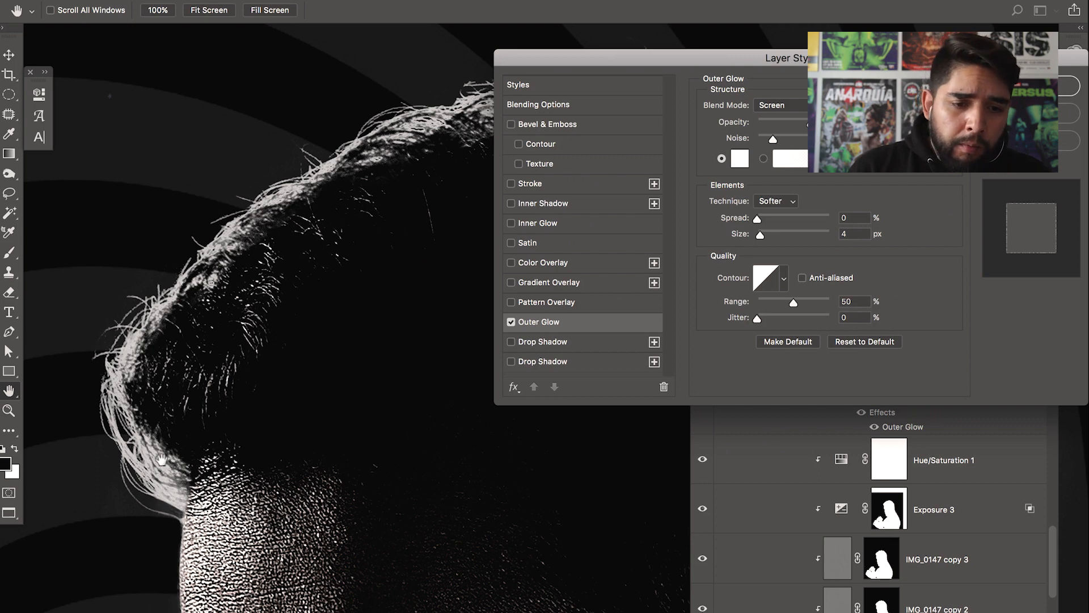
# Fine-tune the noise amount of the Outer Glow on Color Fill 4
pyautogui.moveTo(791, 137)
pyautogui.mouseDown()
pyautogui.moveTo(816, 137)
pyautogui.moveTo(781, 139)
pyautogui.mouseUp()
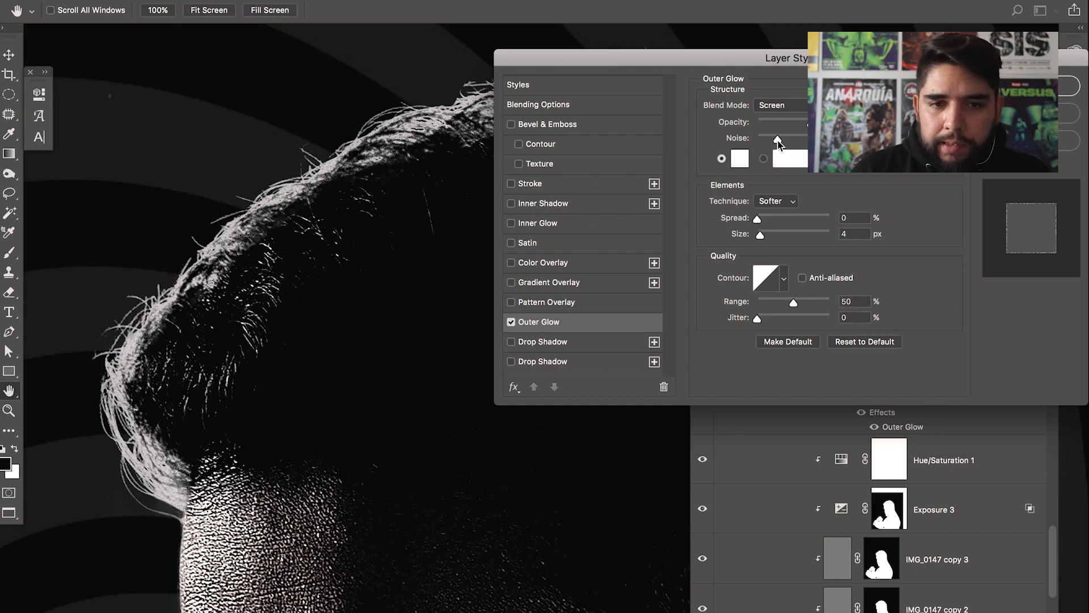
pyautogui.moveTo(776, 139); pyautogui.dragTo(774, 140)
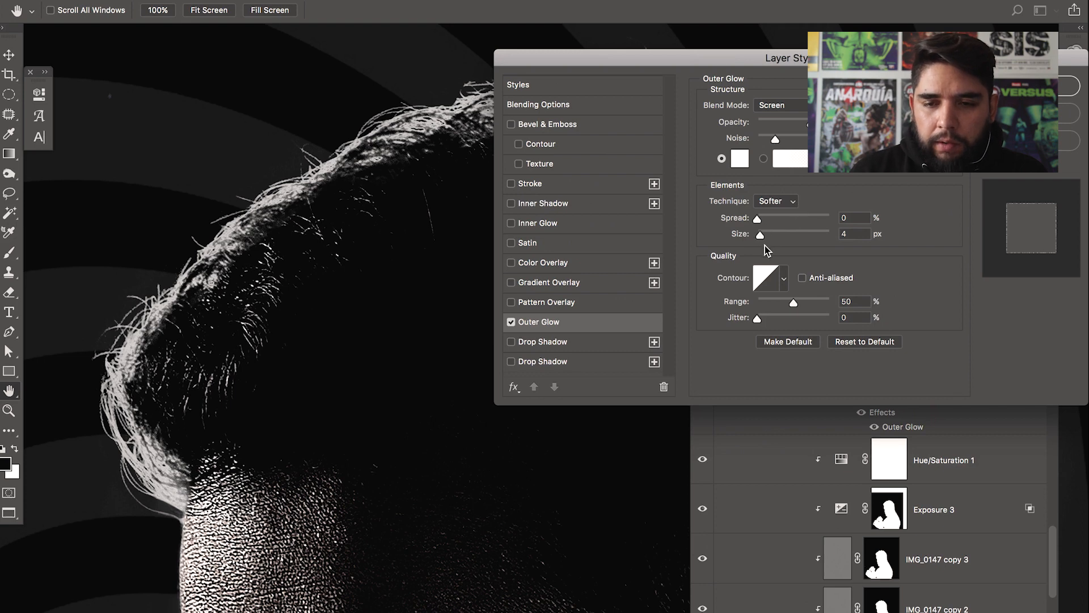
# Try an Outer Glow size of 174 px along the hair and face, and set it back to 4 px
pyautogui.moveTo(762, 236); pyautogui.dragTo(810, 230)
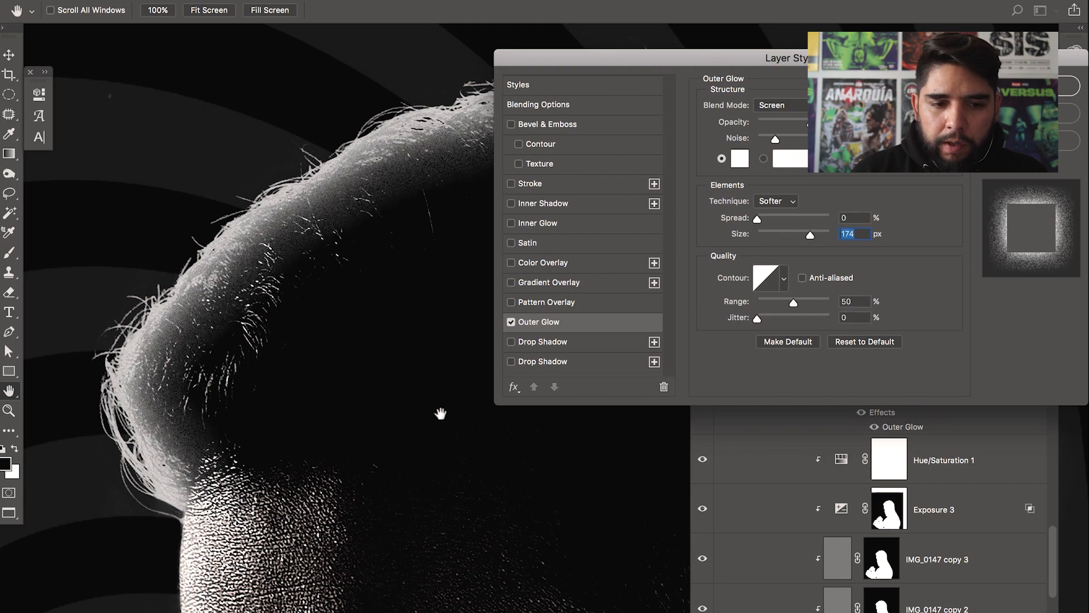
pyautogui.scroll(-10, 440, 414)
pyautogui.scroll(-3, 372, 380)
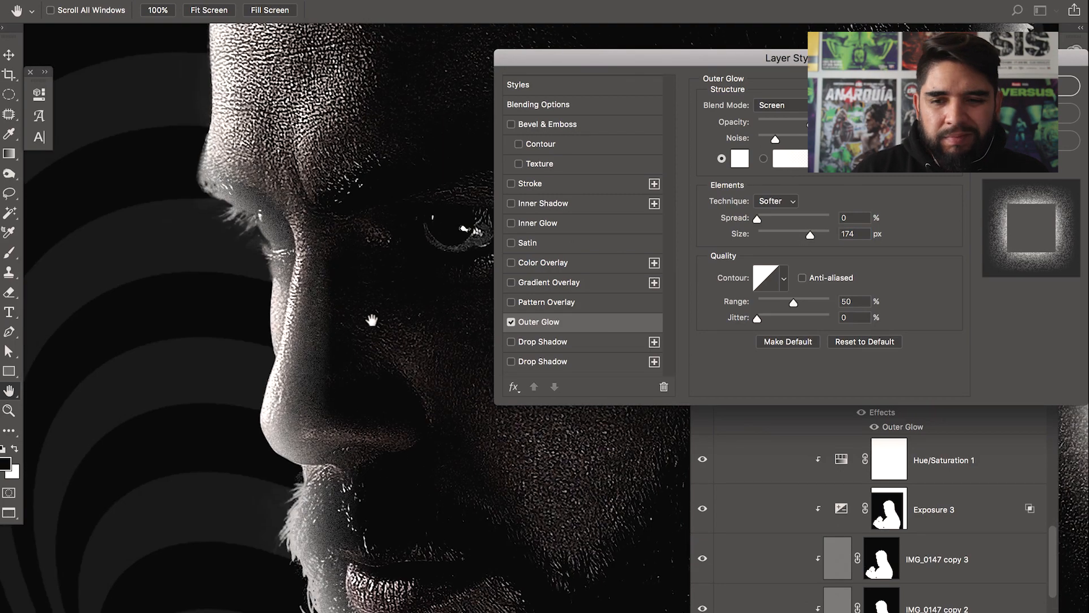
pyautogui.moveTo(769, 233); pyautogui.dragTo(764, 237)
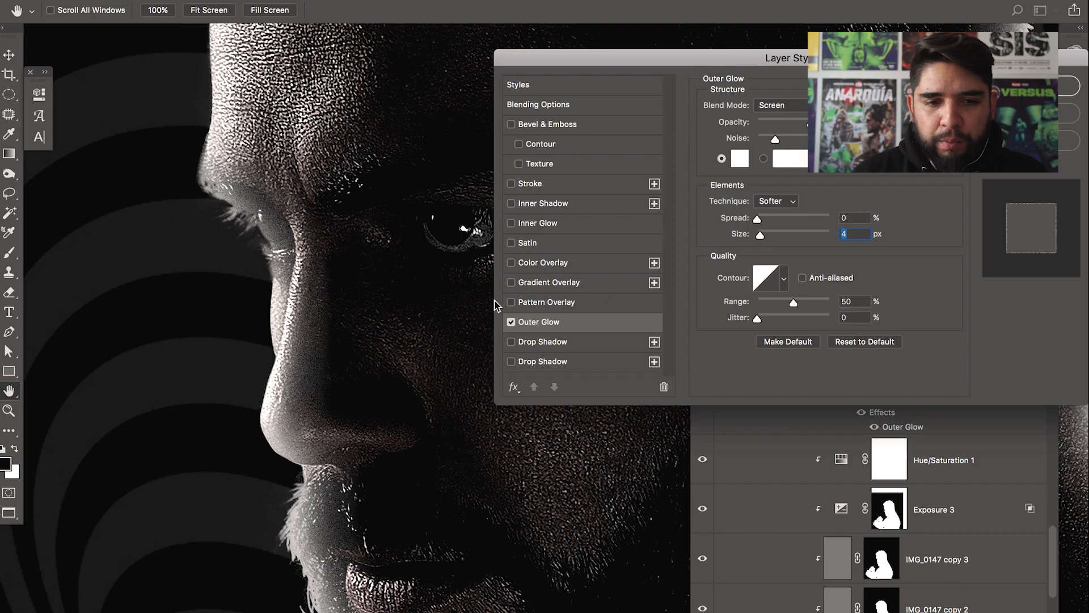
# Check the glow along the forehead and accept the Outer Glow settings
pyautogui.moveTo(352, 213); pyautogui.dragTo(279, 362)
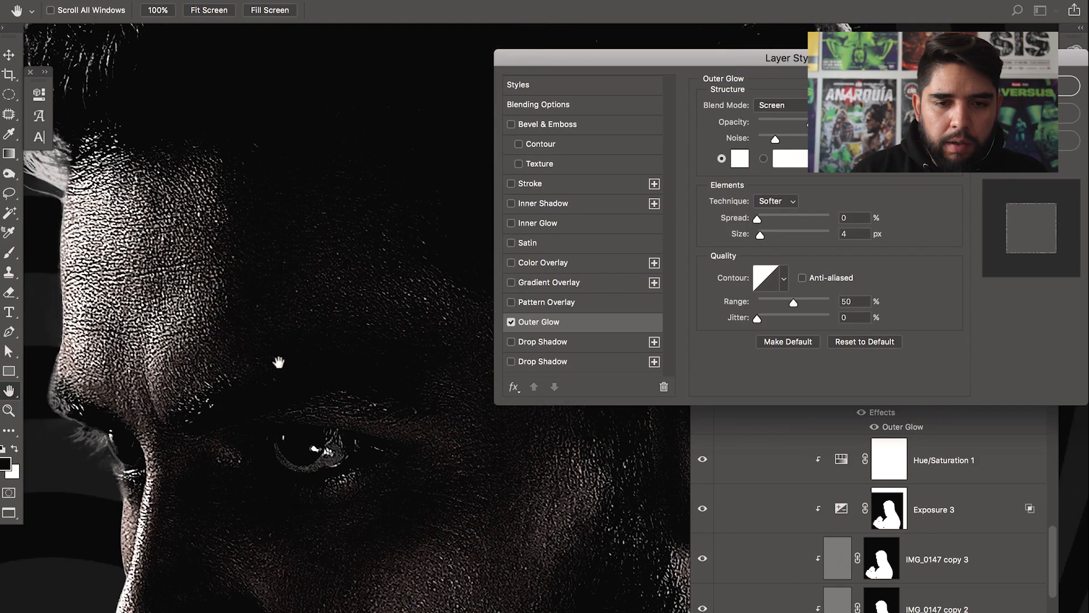
pyautogui.scroll(-5, 267, 311)
pyautogui.moveTo(413, 325); pyautogui.dragTo(325, 421)
pyautogui.press('Return')
pyautogui.press('z')
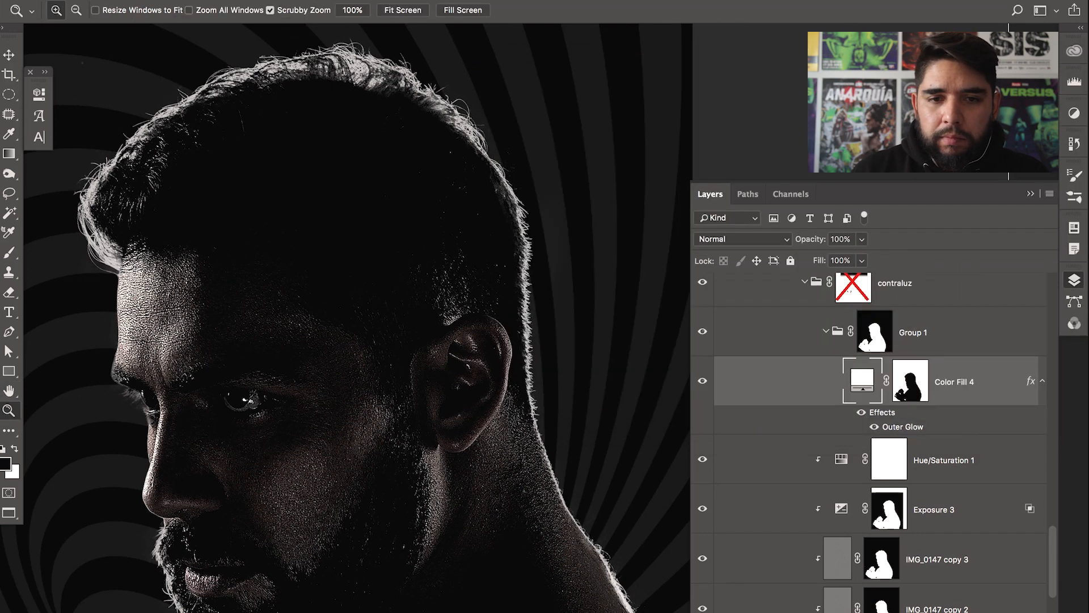
# Compare the boxer's rim light with and without Color Fill 4, and with and without its layer effects
pyautogui.click(703, 382)
pyautogui.click(704, 382)
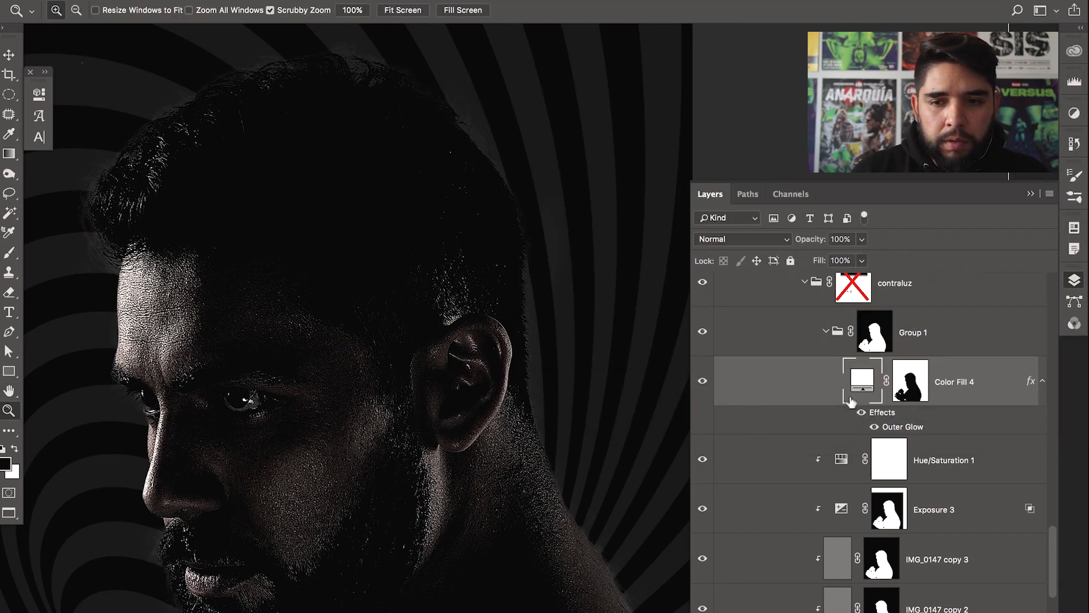
pyautogui.click(861, 413)
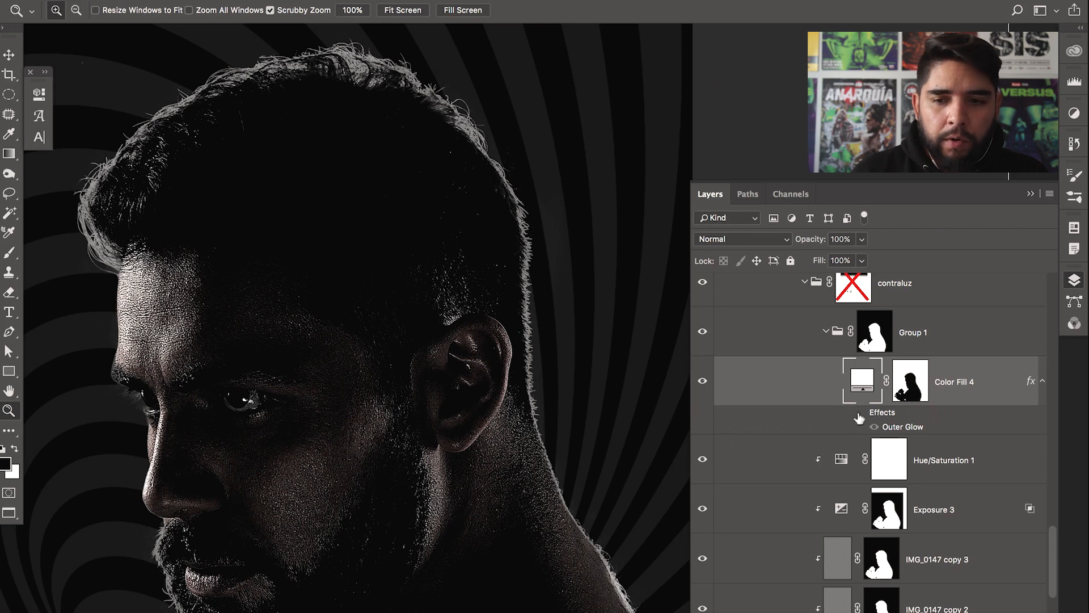
pyautogui.click(862, 414)
pyautogui.moveTo(627, 425); pyautogui.dragTo(651, 396)
pyautogui.press('super+minus')
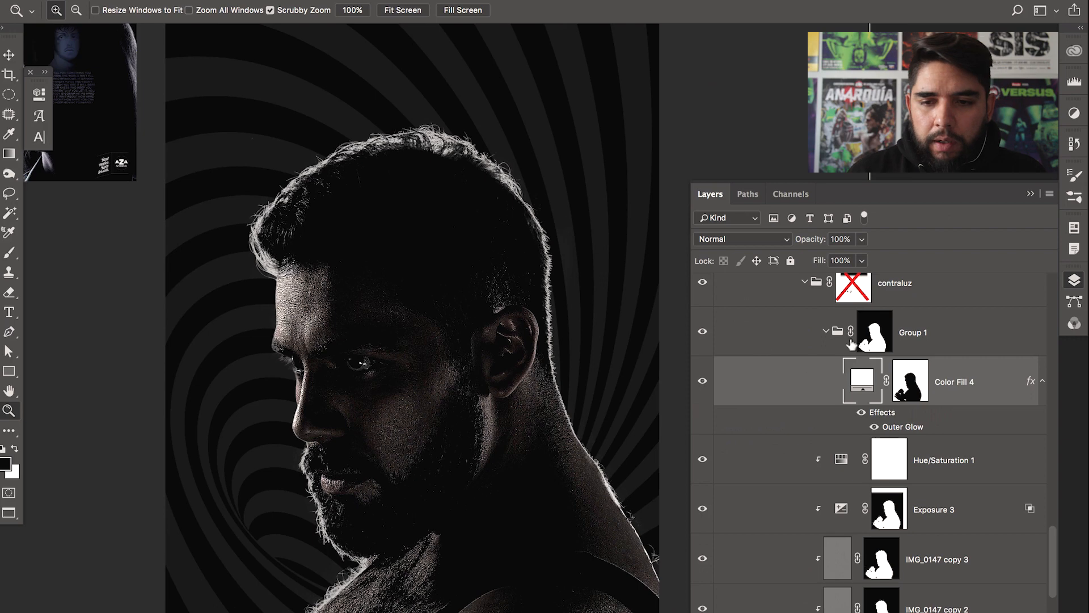
# Collapse the bravo group in the layer stack
pyautogui.moveTo(1054, 543); pyautogui.dragTo(1050, 510)
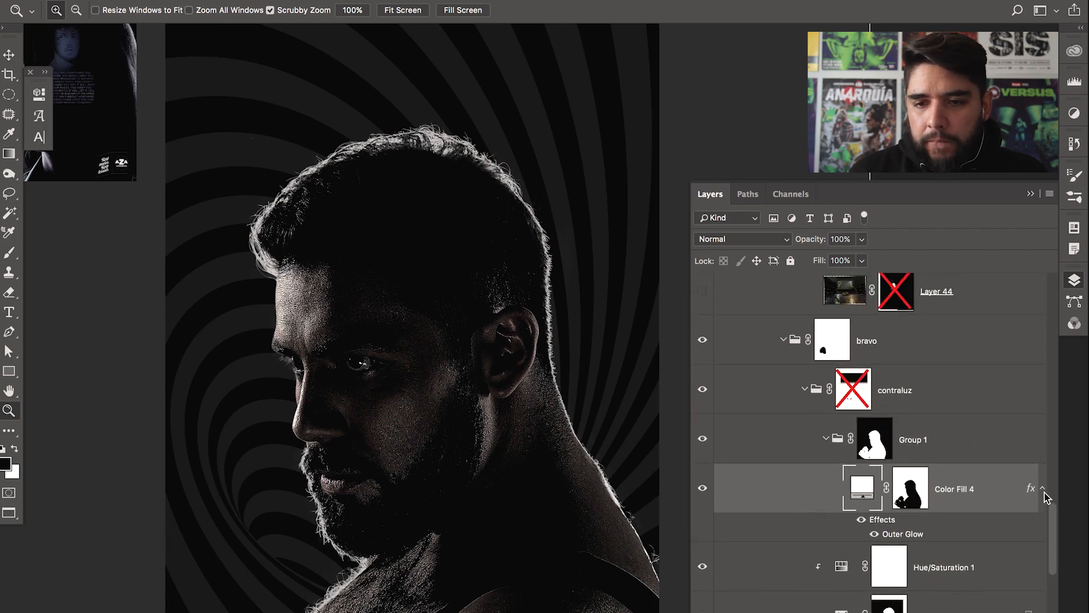
pyautogui.press('super+minus')
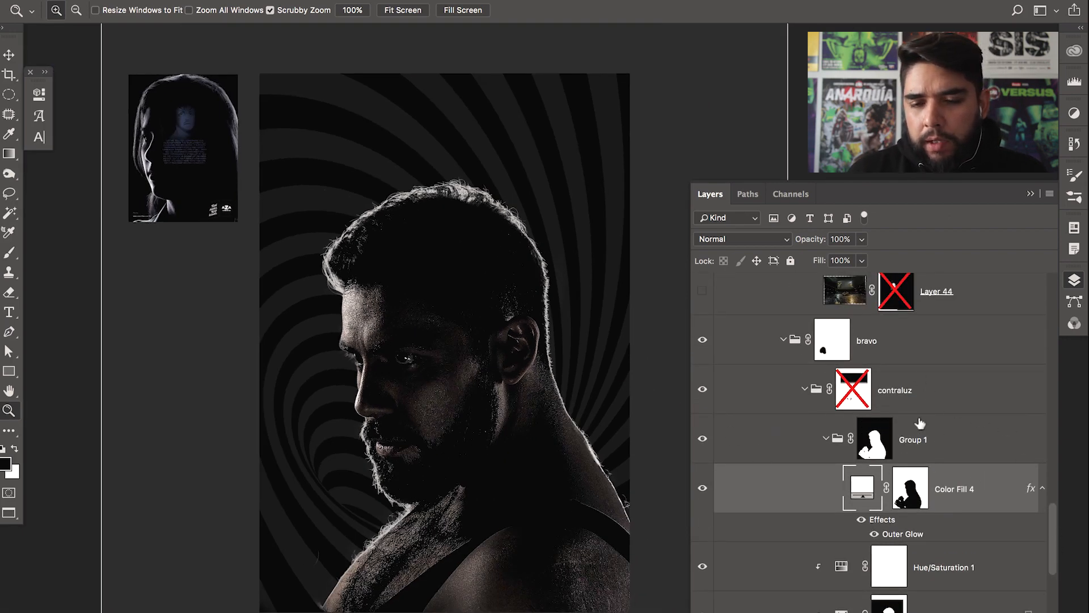
pyautogui.scroll(5, 1057, 508)
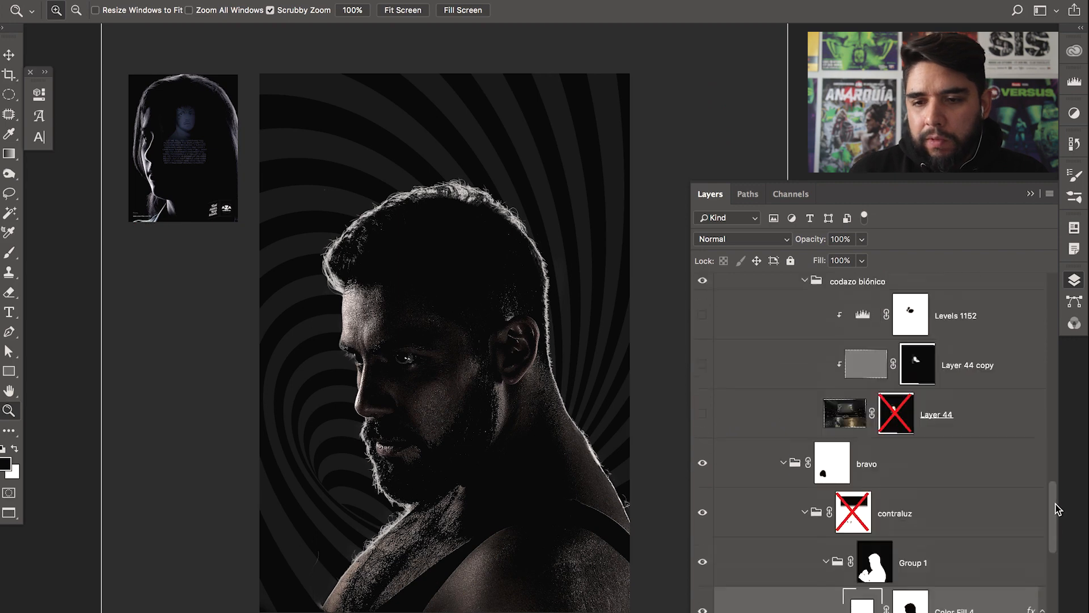
pyautogui.click(782, 505)
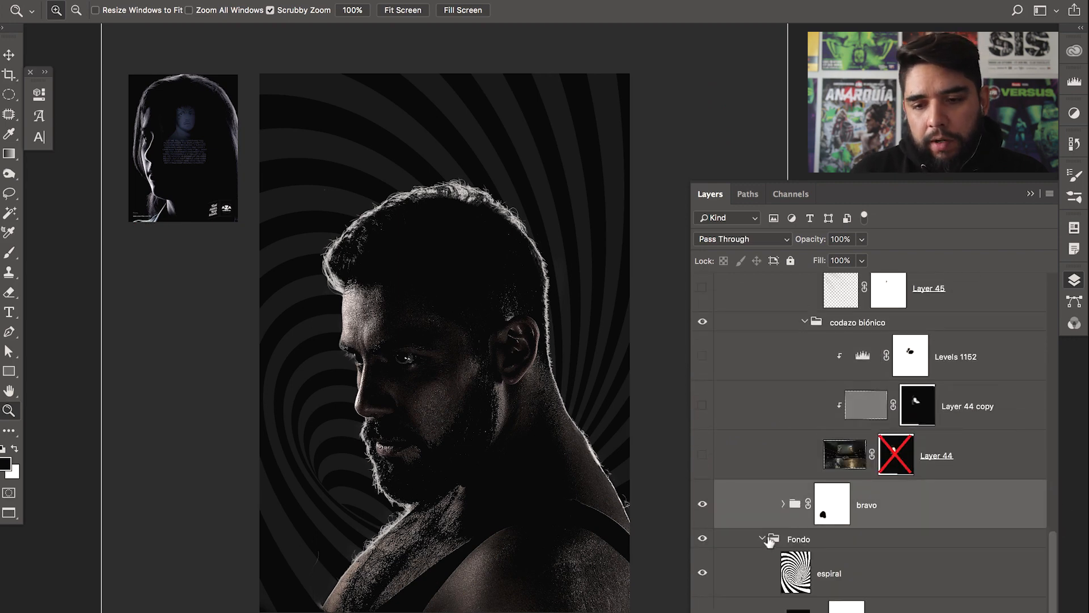
pyautogui.scroll(3, 767, 543)
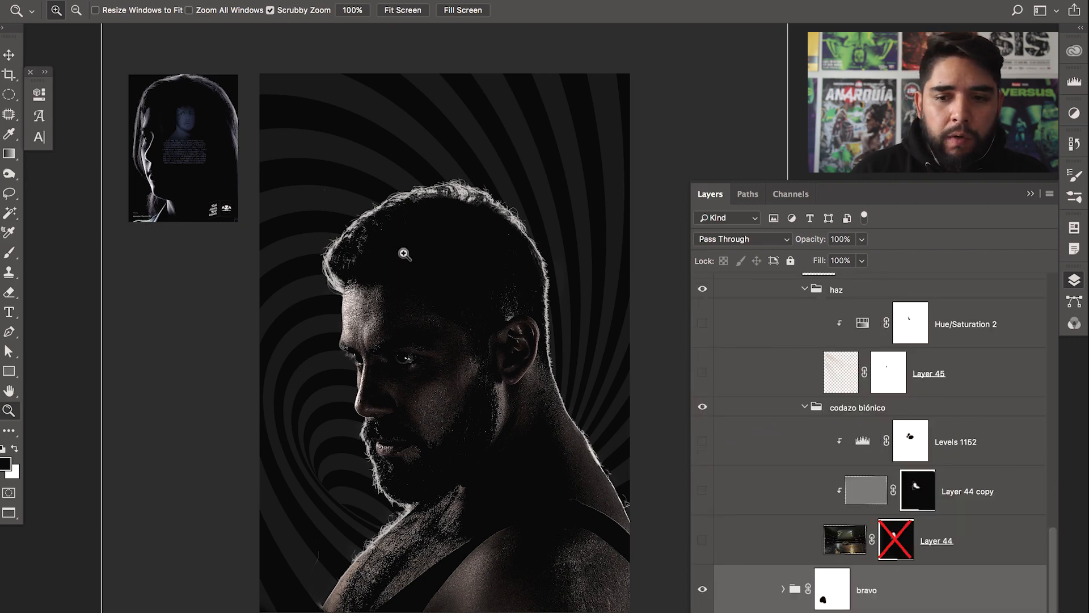
# Hide the rocky reference layer and examine the boxer's hair and forehead up close
pyautogui.moveTo(1054, 564); pyautogui.dragTo(1036, 251)
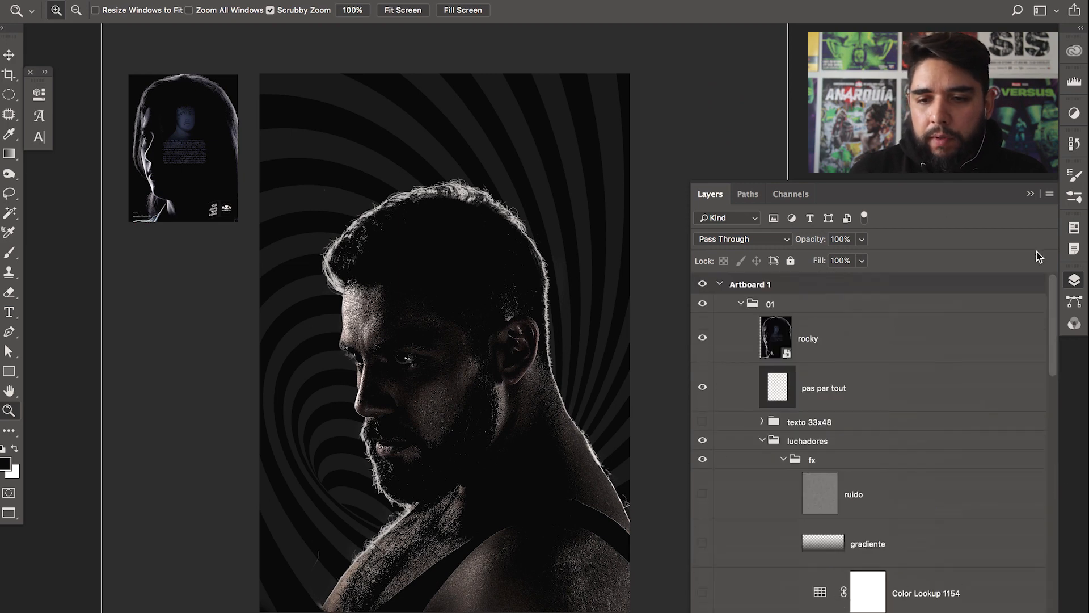
pyautogui.click(702, 338)
pyautogui.scroll(-5, 1050, 335)
pyautogui.scroll(5, 1049, 335)
pyautogui.moveTo(183, 131); pyautogui.dragTo(203, 154)
pyautogui.moveTo(231, 201); pyautogui.dragTo(316, 337)
pyautogui.click(287, 260)
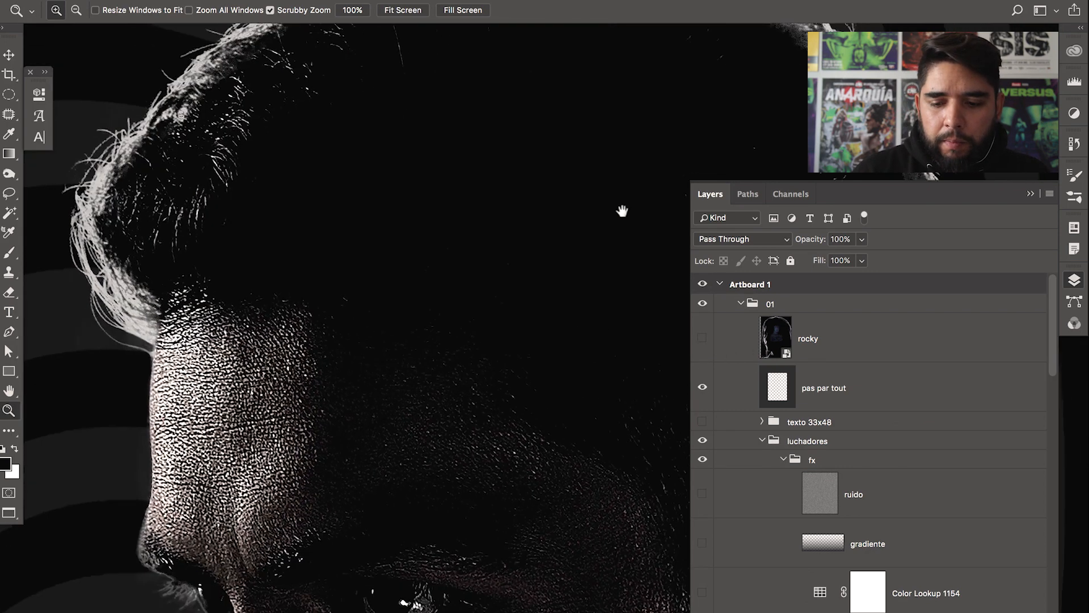
pyautogui.moveTo(590, 281); pyautogui.dragTo(392, 454)
# Show Layer 44, the wrestling ring photo in the codazo biónico group
pyautogui.moveTo(1058, 350); pyautogui.dragTo(1043, 604)
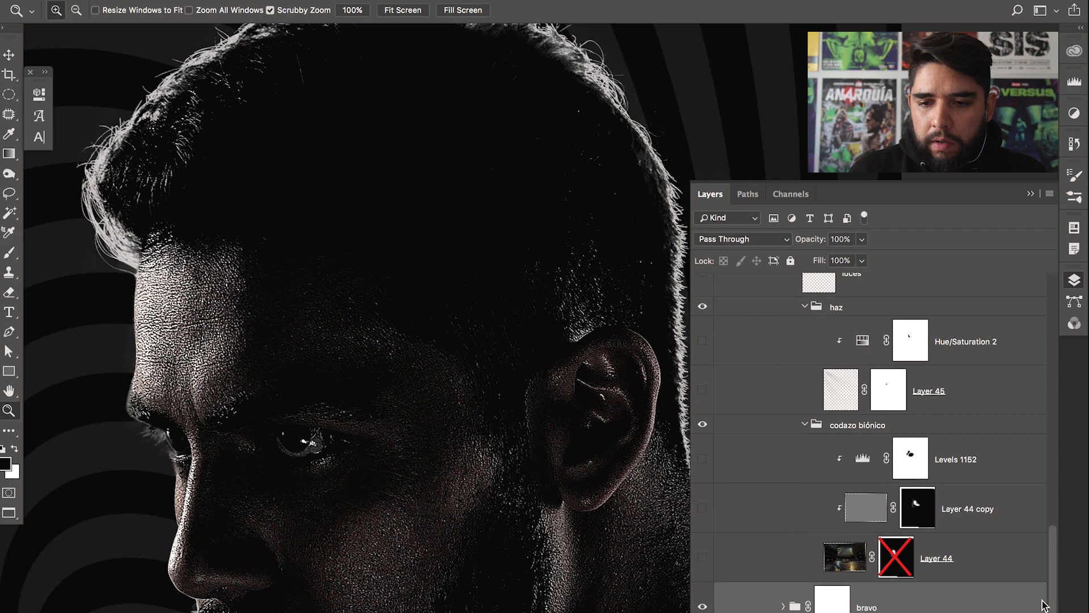
pyautogui.moveTo(505, 341); pyautogui.dragTo(523, 416)
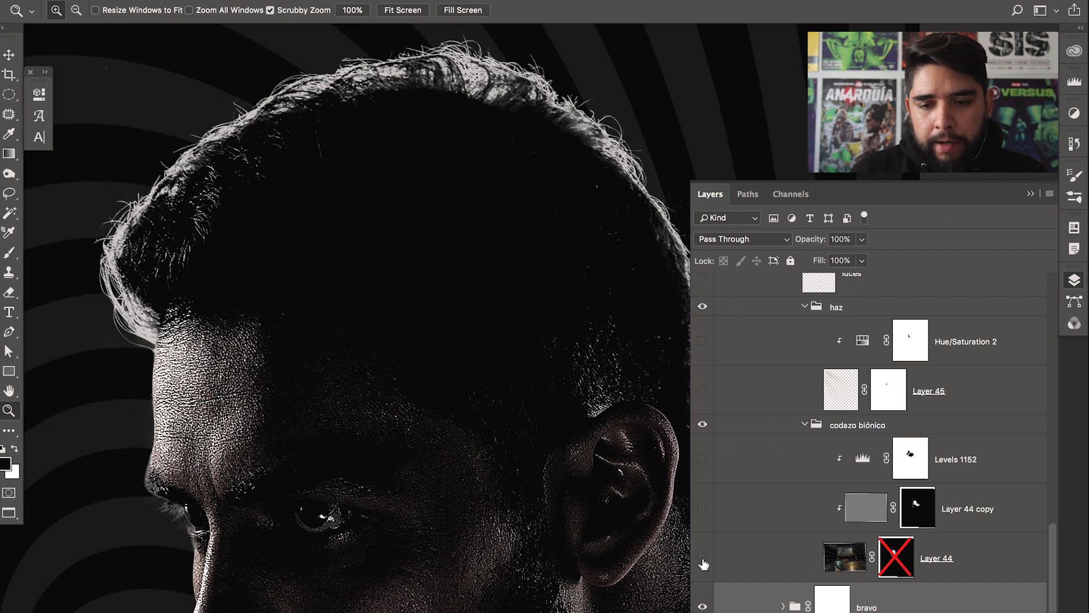
pyautogui.moveTo(546, 340); pyautogui.dragTo(521, 374)
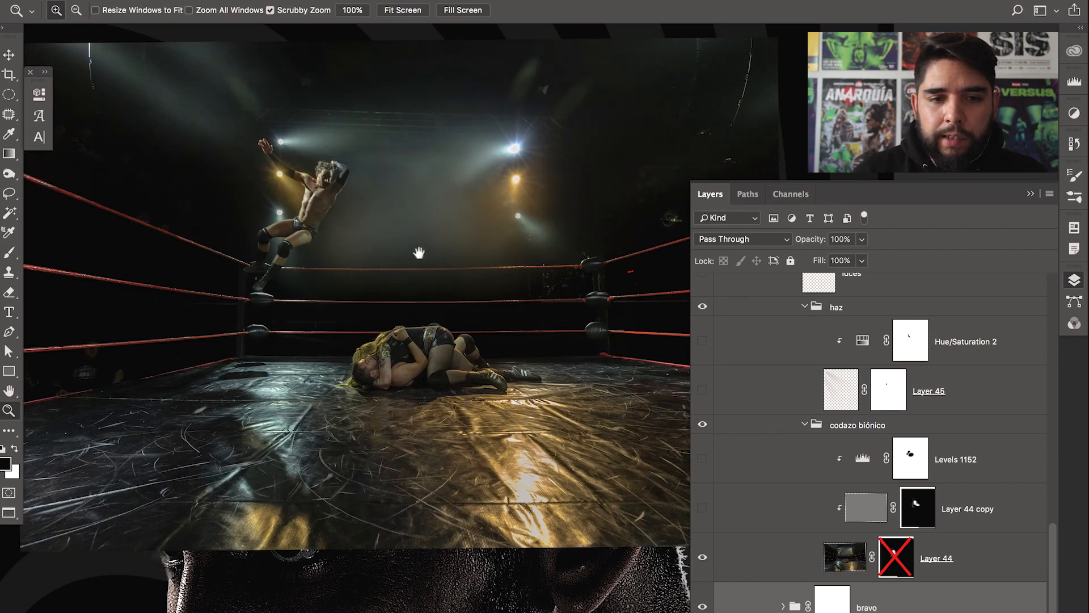
# Examine the ring photo without the interface, from the leaping wrestler to the pair lying on the mat
pyautogui.moveTo(413, 239); pyautogui.dragTo(458, 285)
pyautogui.click(422, 261)
pyautogui.press('Tab')
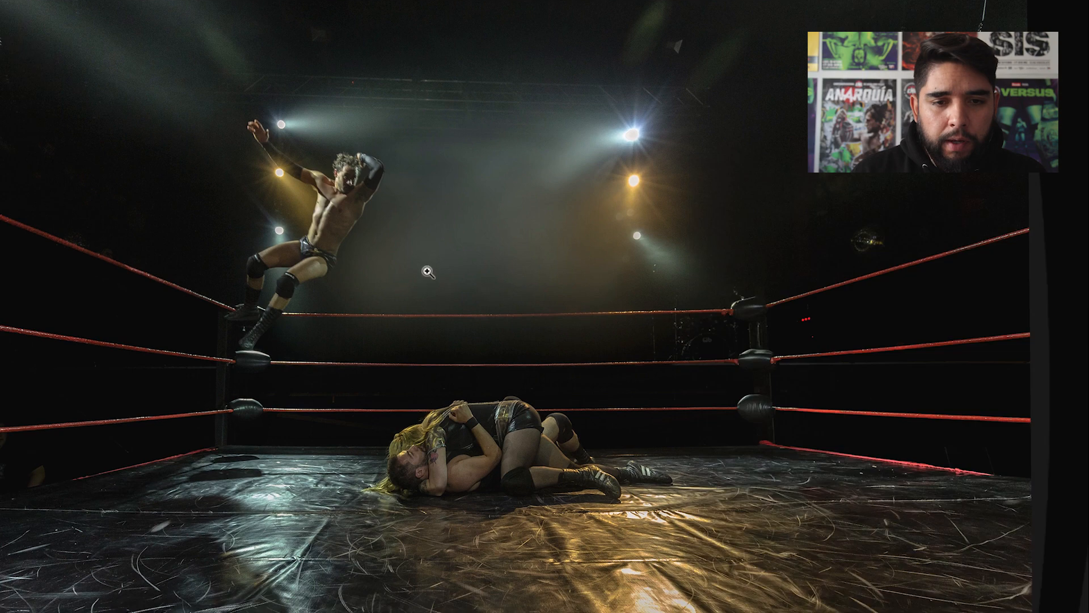
pyautogui.moveTo(440, 284); pyautogui.dragTo(564, 350)
pyautogui.keyDown('alt'); pyautogui.click(653, 321); pyautogui.keyUp('alt')
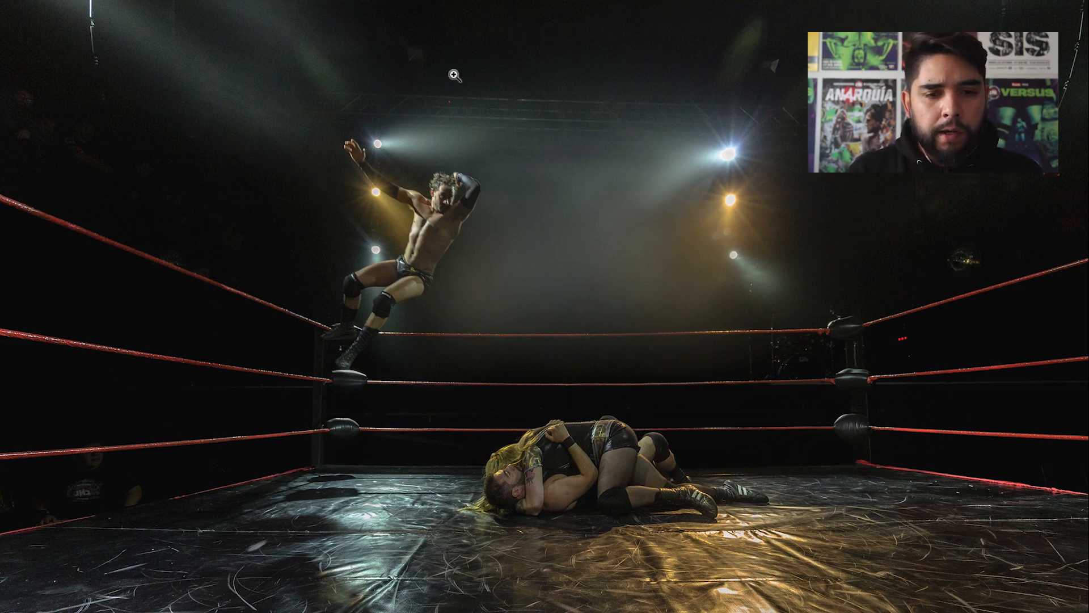
pyautogui.click(476, 258)
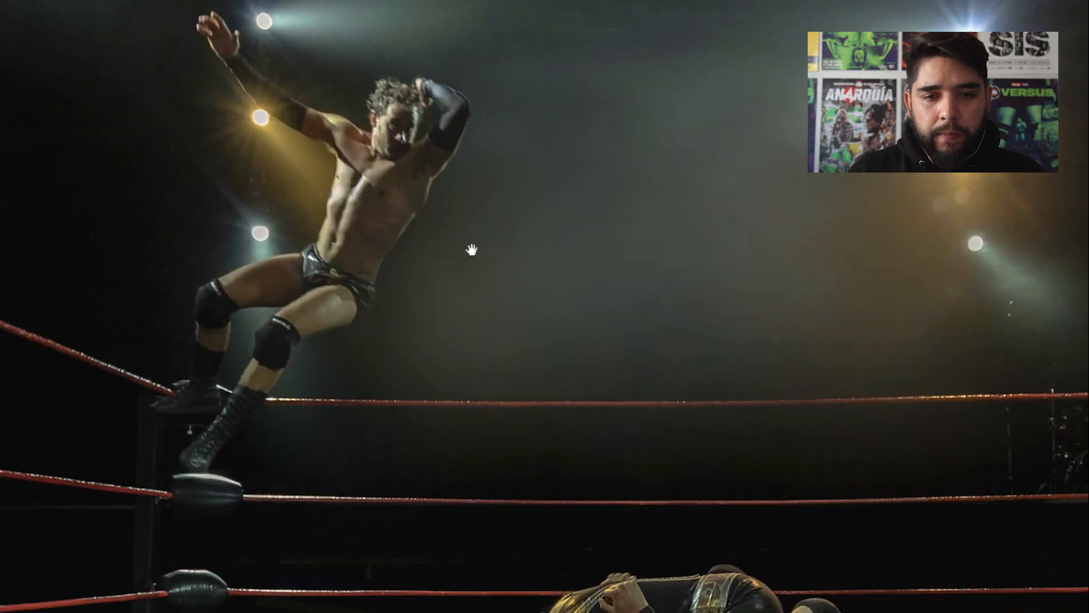
pyautogui.click(494, 274)
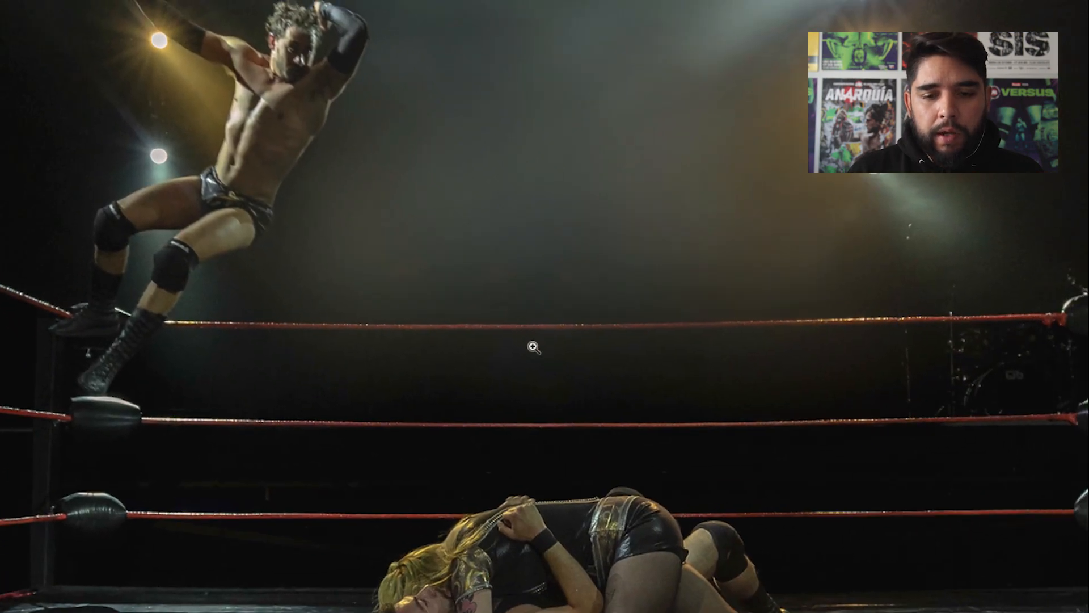
pyautogui.click(538, 405)
pyautogui.moveTo(526, 377); pyautogui.dragTo(512, 345)
pyautogui.moveTo(542, 420); pyautogui.dragTo(510, 340)
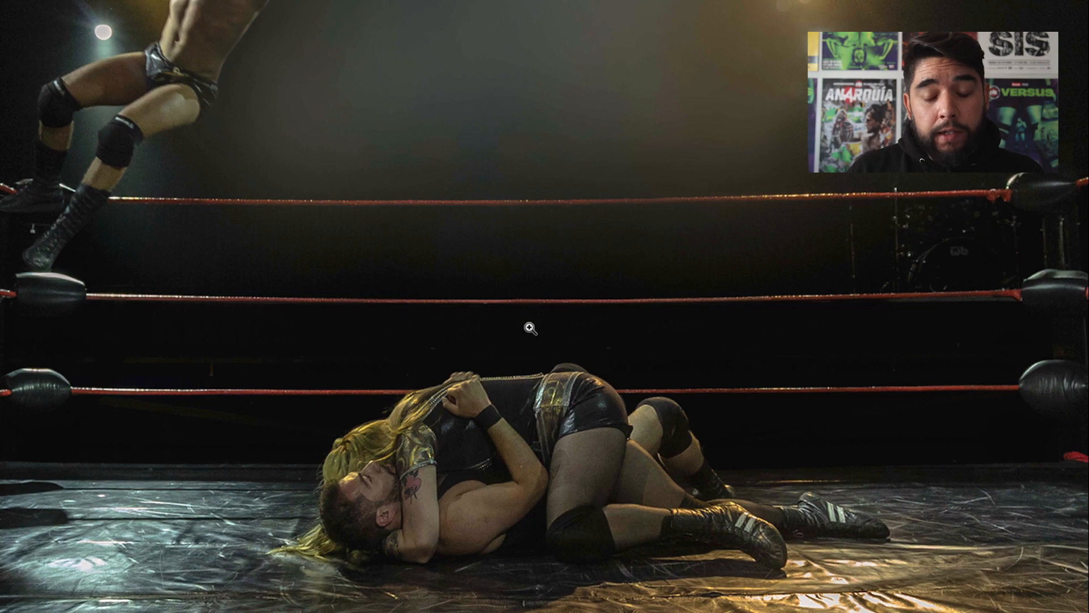
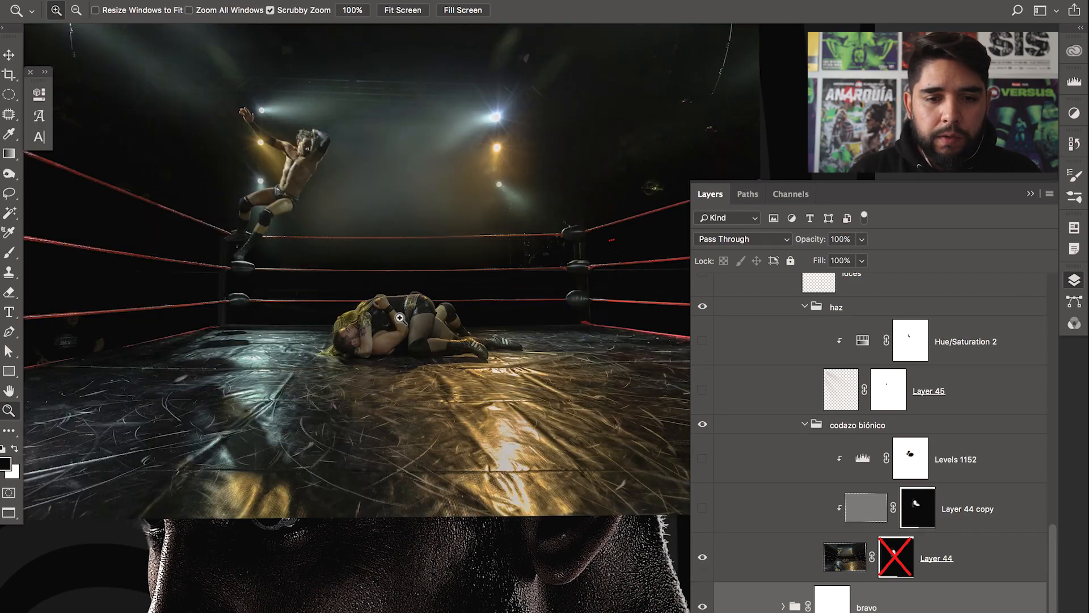
# Restore the interface, show Layer 44 copy over the ring photo and enlarge the leaping wrestler
pyautogui.moveTo(421, 324); pyautogui.dragTo(397, 368)
pyautogui.click(372, 353)
pyautogui.keyDown('alt'); pyautogui.click(431, 358); pyautogui.keyUp('alt')
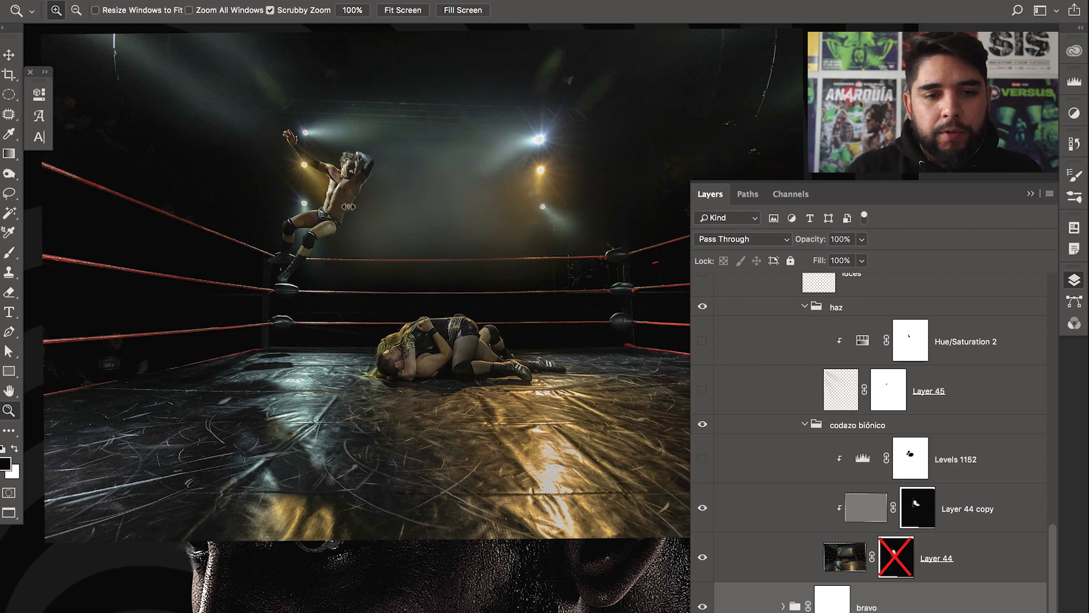
pyautogui.click(350, 217)
pyautogui.click(355, 223)
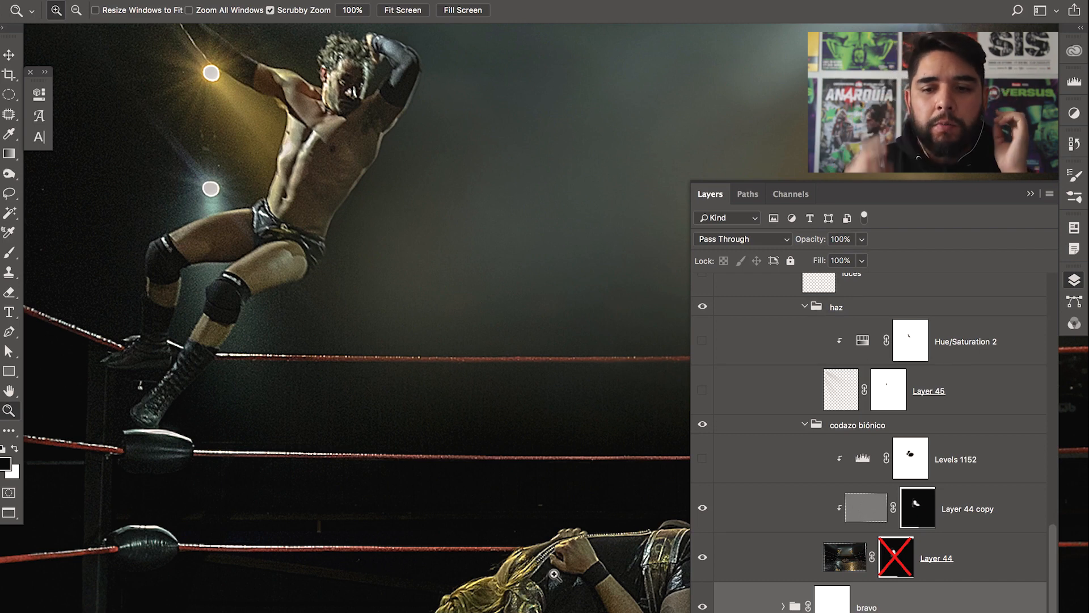
# Select Layer 44 copy and compare the leaping wrestler with and without it
pyautogui.click(771, 502)
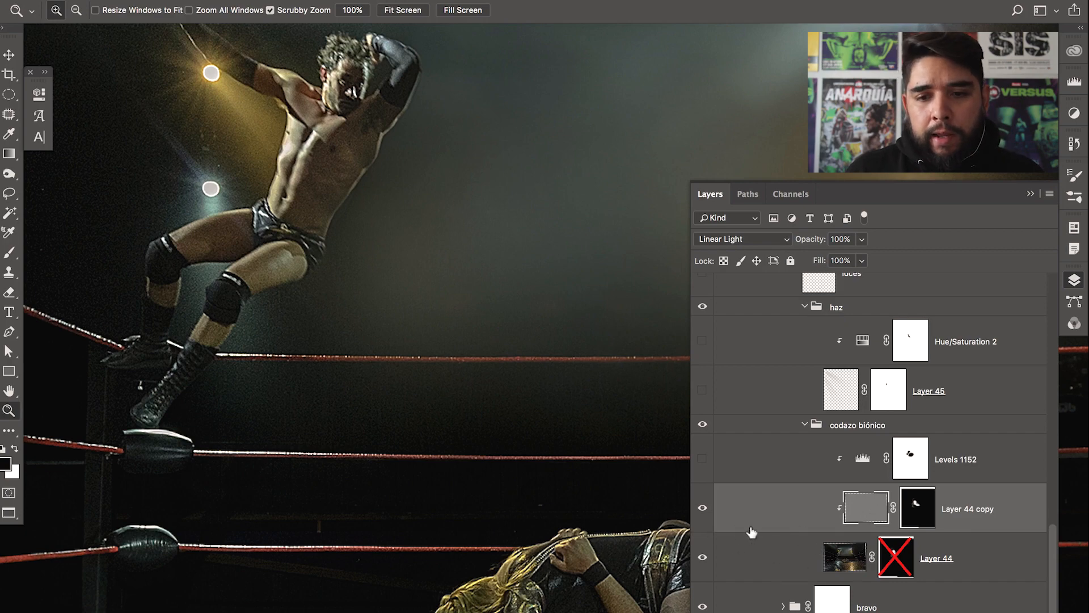
pyautogui.click(704, 517)
pyautogui.click(707, 514)
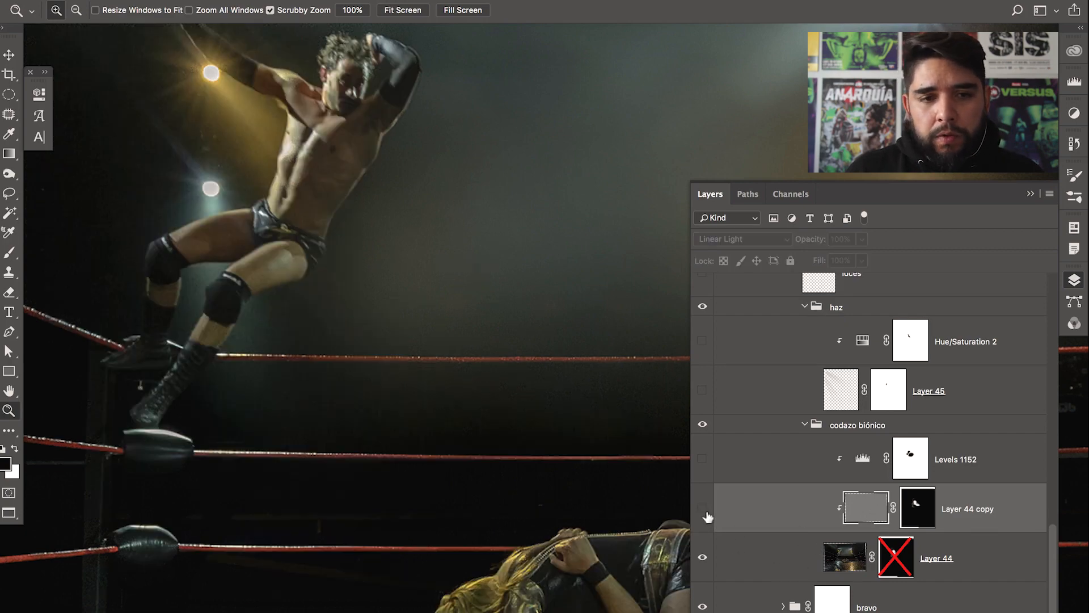
pyautogui.moveTo(559, 458); pyautogui.dragTo(482, 381)
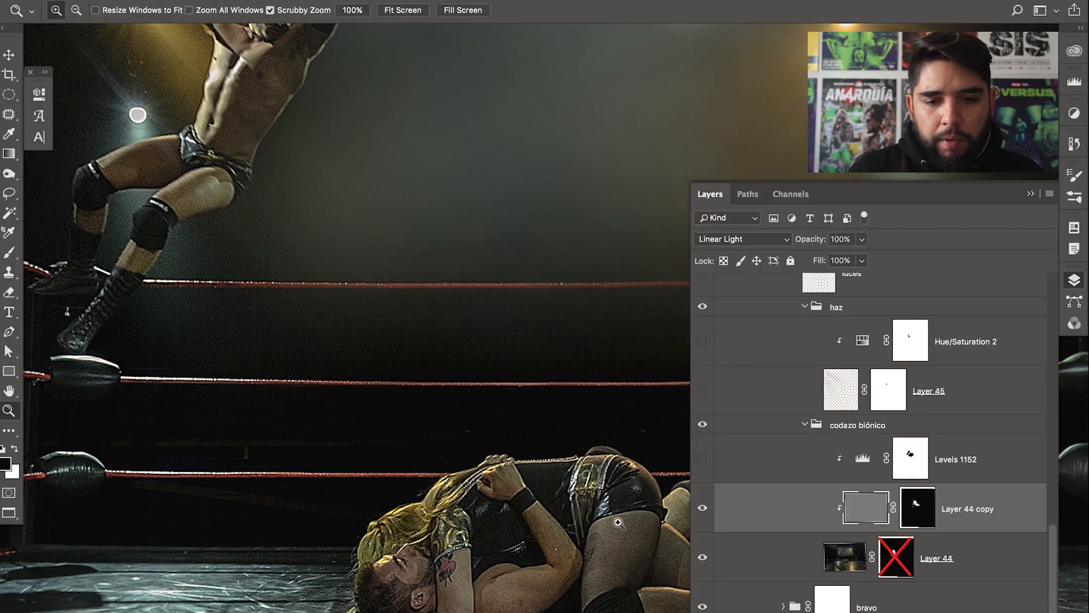
# Narrow the layer list to free canvas space and compare the wider ring scene with and without Layer 44 copy
pyautogui.press('super+0')
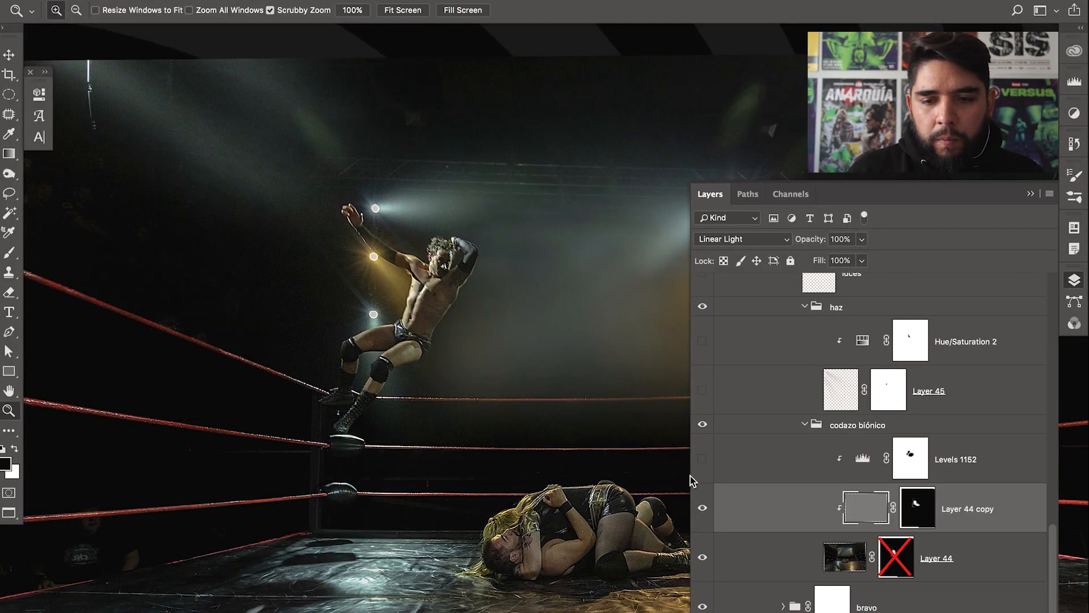
pyautogui.moveTo(690, 477); pyautogui.dragTo(846, 476)
pyautogui.click(858, 508)
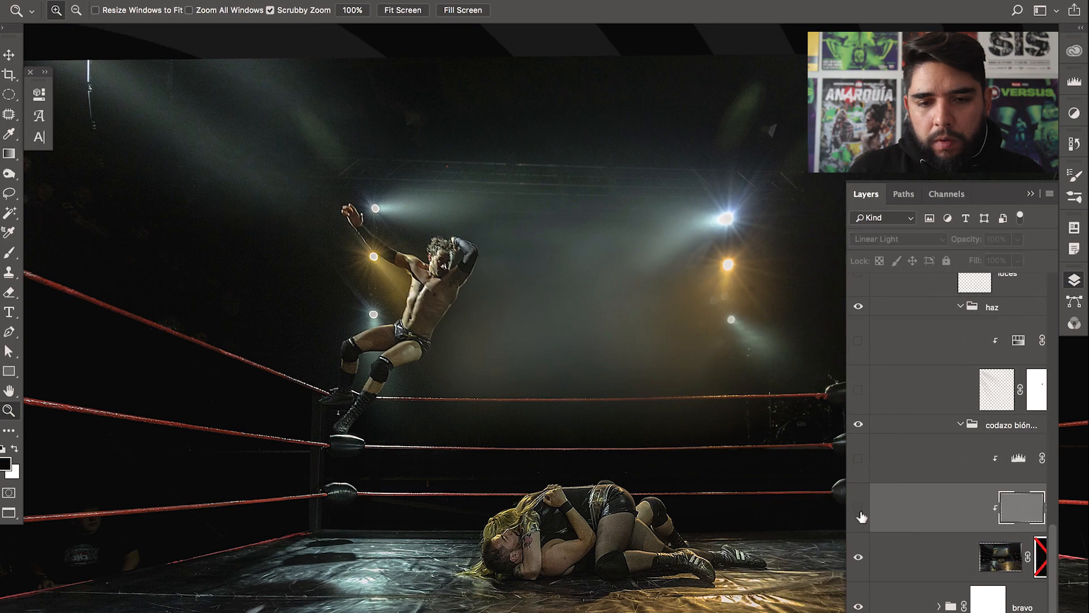
pyautogui.click(857, 509)
# Compare the sharpening from Layer 44 copy up close on the wrestlers on the mat, and examine the leaping wrestler
pyautogui.moveTo(561, 513); pyautogui.dragTo(670, 438)
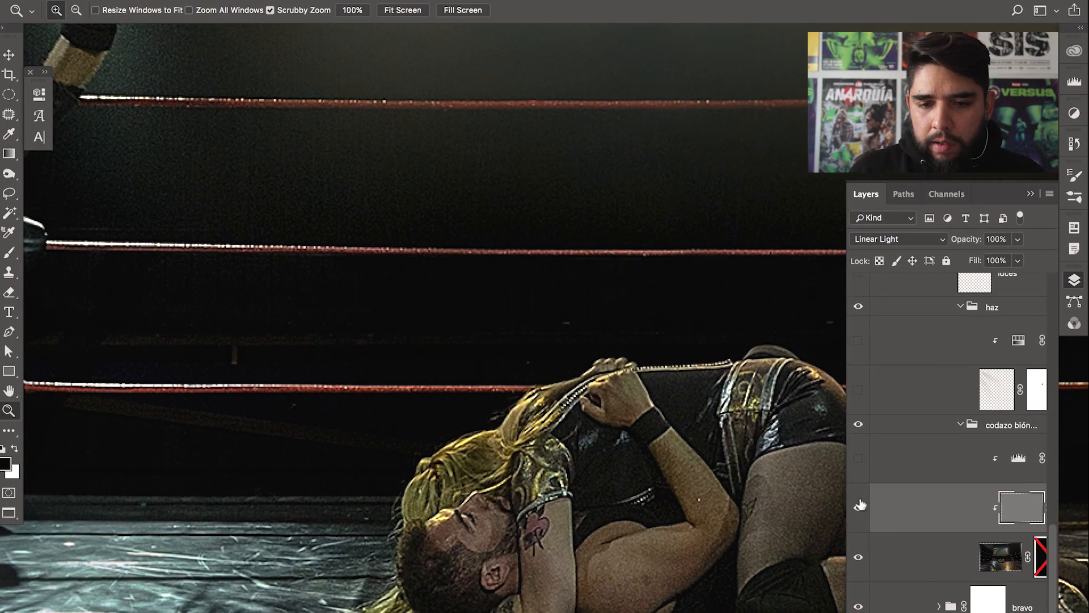
pyautogui.click(858, 508)
pyautogui.click(859, 510)
pyautogui.click(859, 510)
pyautogui.click(857, 510)
pyautogui.moveTo(336, 374); pyautogui.dragTo(508, 515)
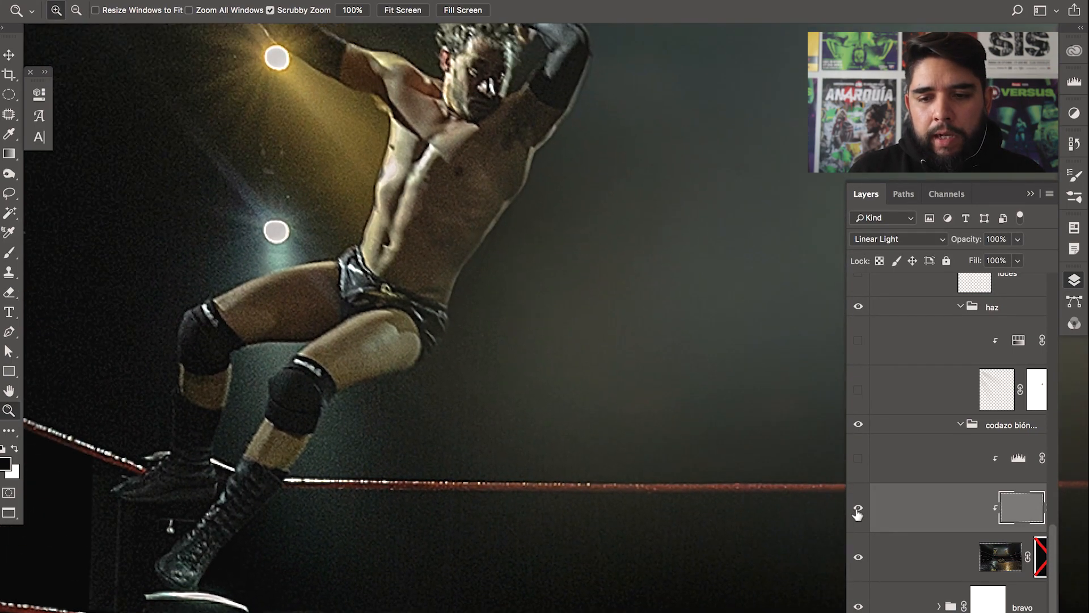
# Compare the leaping wrestler with and without the Linear Light sharpening layer and return to the full ring scene
pyautogui.click(857, 514)
pyautogui.click(858, 513)
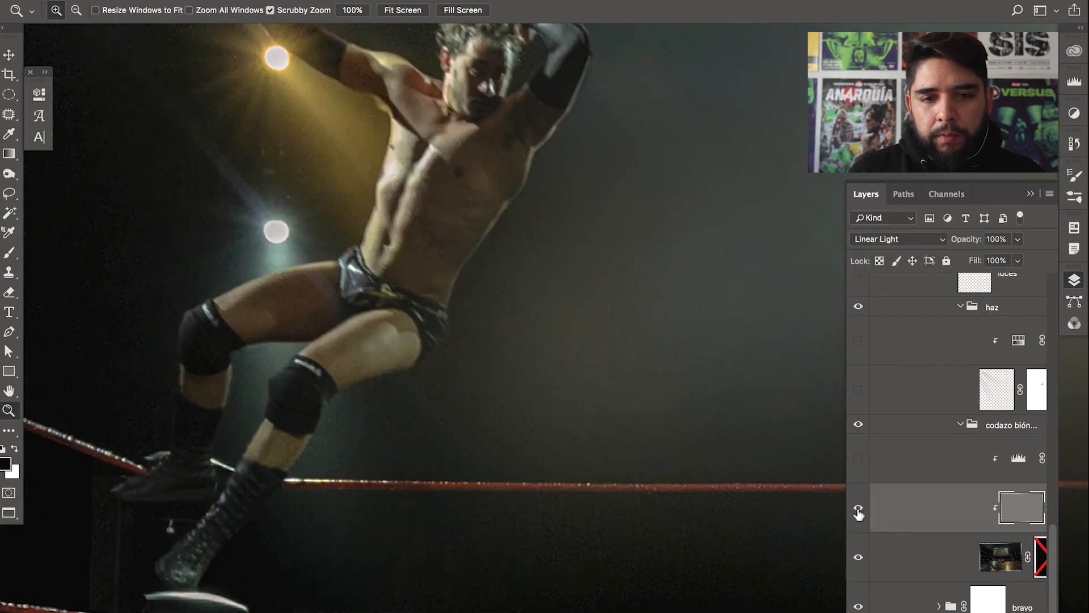
pyautogui.keyDown('alt'); pyautogui.click(692, 406); pyautogui.keyUp('alt')
pyautogui.keyDown('alt'); pyautogui.click(691, 406); pyautogui.keyUp('alt')
pyautogui.moveTo(621, 387); pyautogui.dragTo(510, 370)
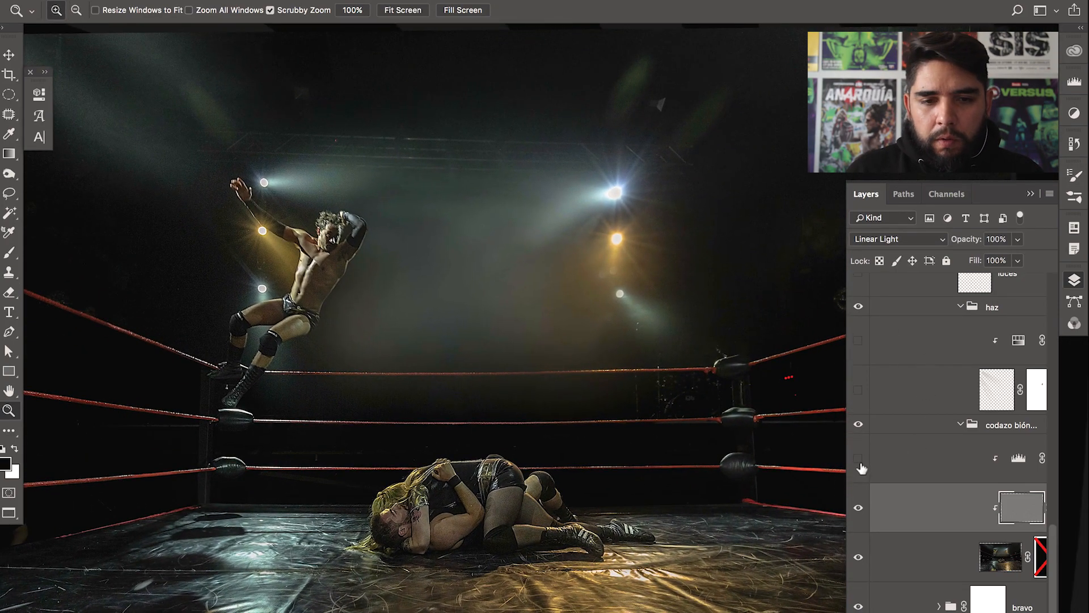
# Show the Levels adjustment clipped to the ring photo and compare the scene with and without it
pyautogui.click(858, 459)
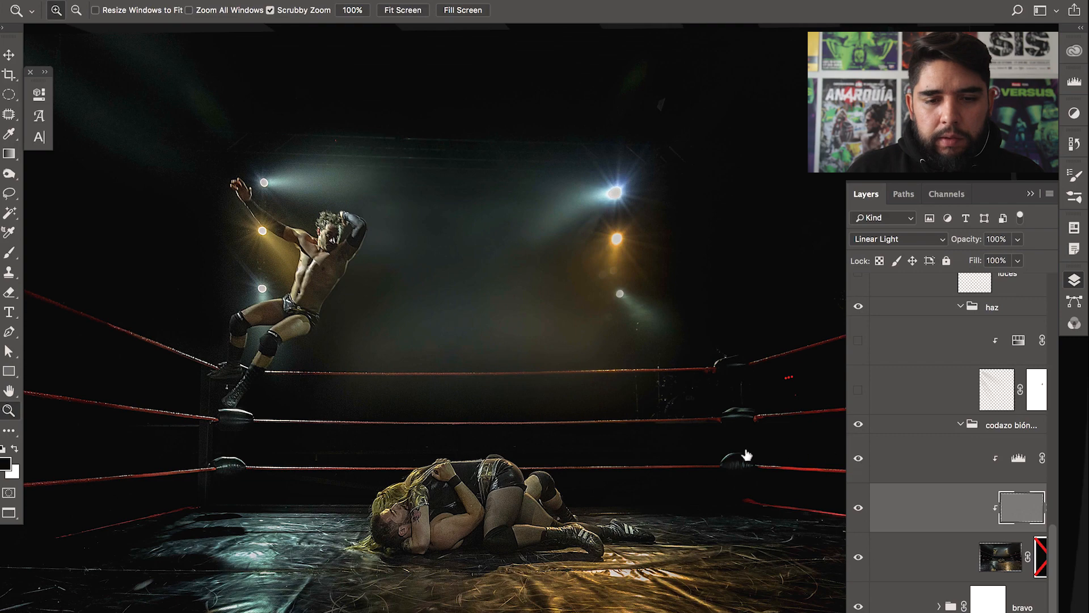
pyautogui.click(859, 464)
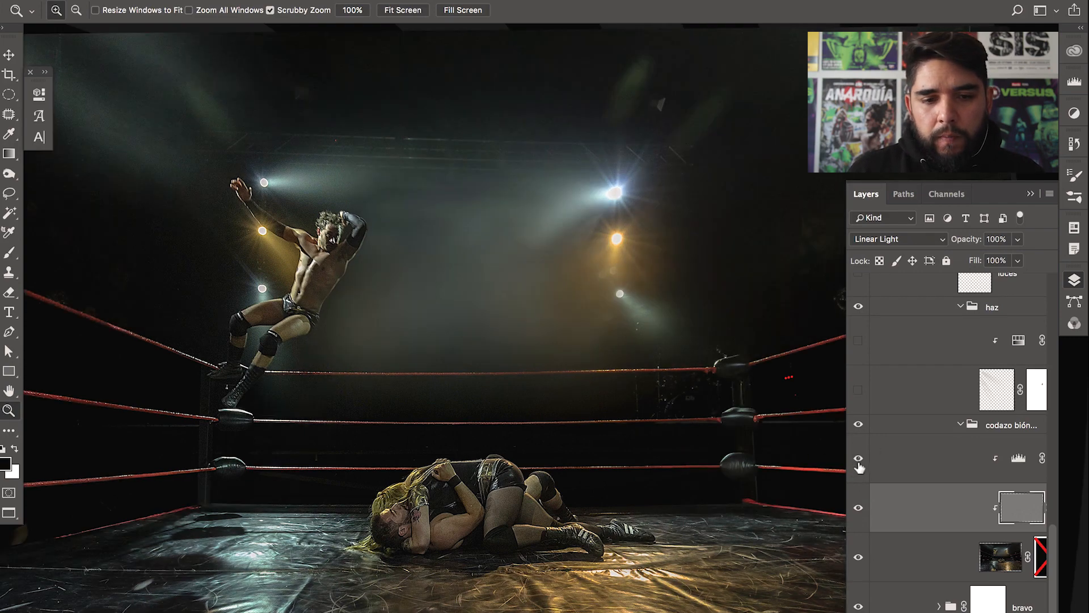
pyautogui.click(859, 461)
pyautogui.moveTo(557, 415); pyautogui.dragTo(520, 423)
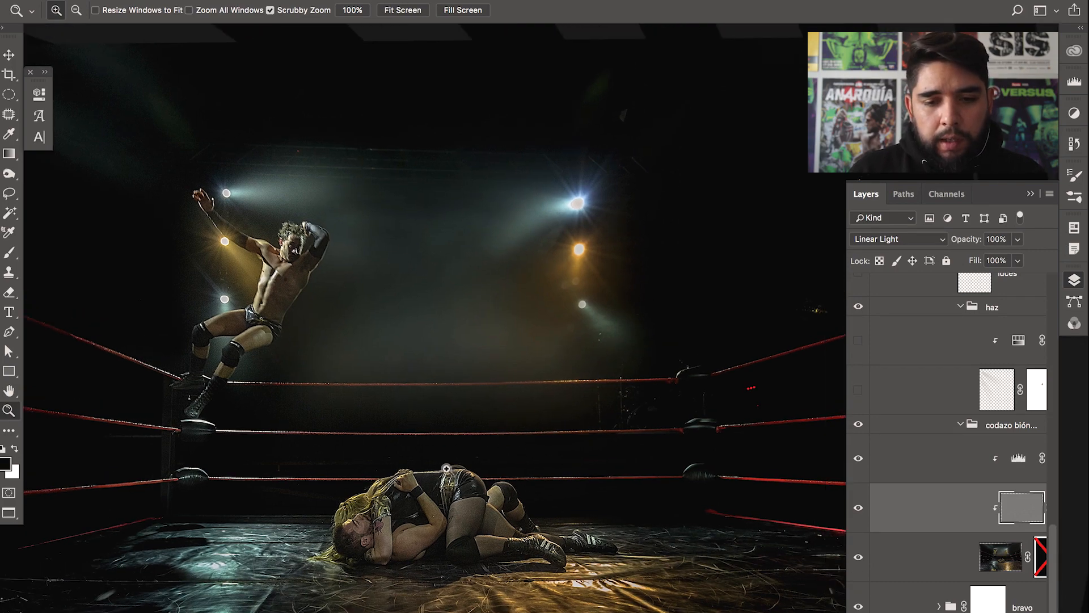
# Widen the layer list and re-enable the ring photo's layer mask so the scene blends into the boxer's head
pyautogui.keyDown('alt'); pyautogui.click(499, 389); pyautogui.keyUp('alt')
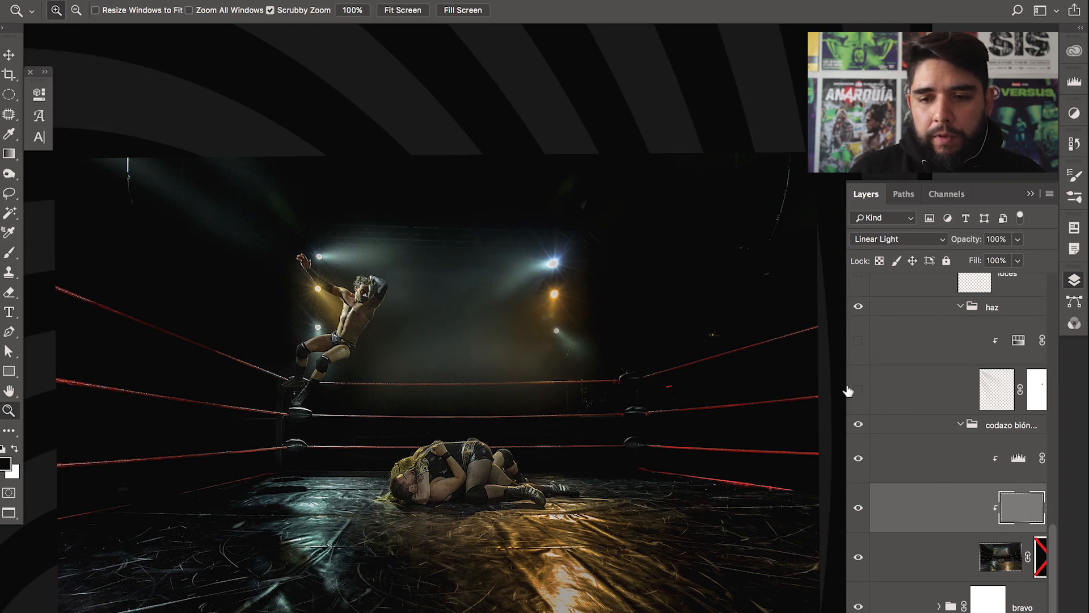
pyautogui.moveTo(845, 381); pyautogui.dragTo(796, 383)
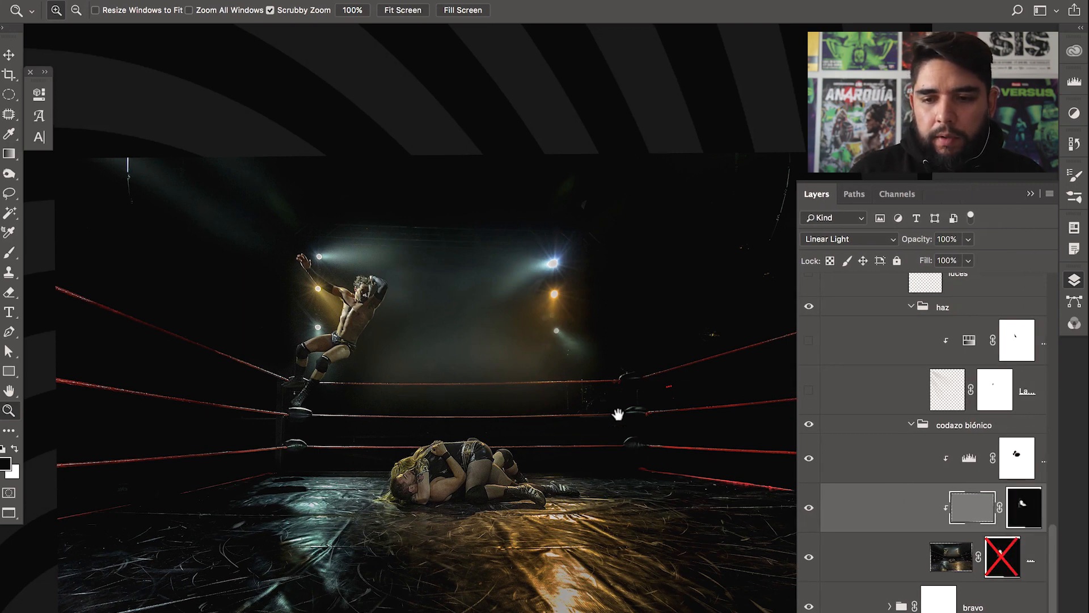
pyautogui.moveTo(619, 414); pyautogui.dragTo(508, 312)
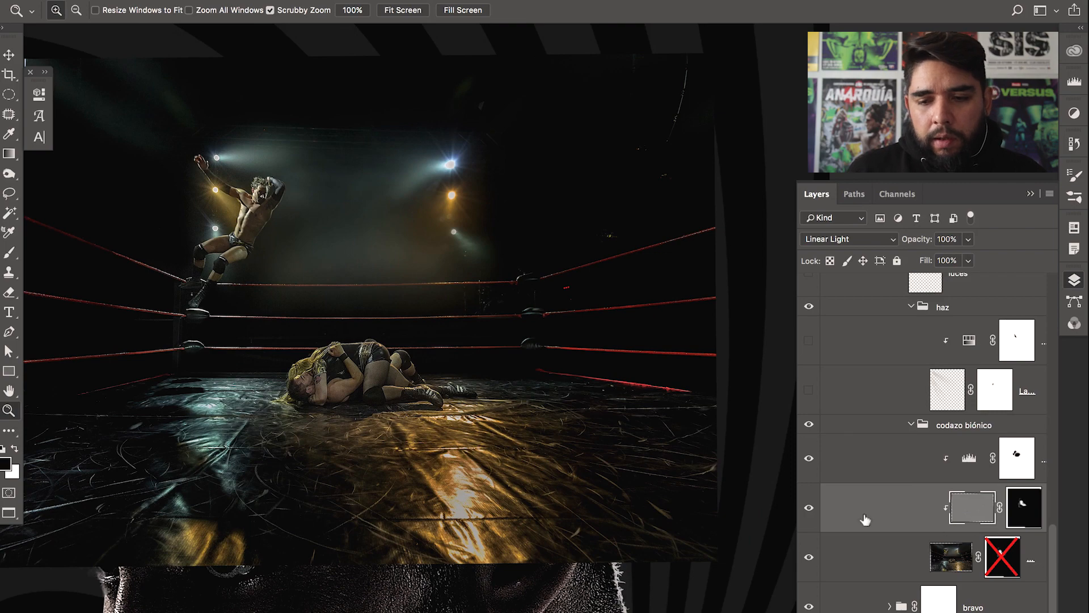
pyautogui.keyDown('shift'); pyautogui.click(1007, 561); pyautogui.keyUp('shift')
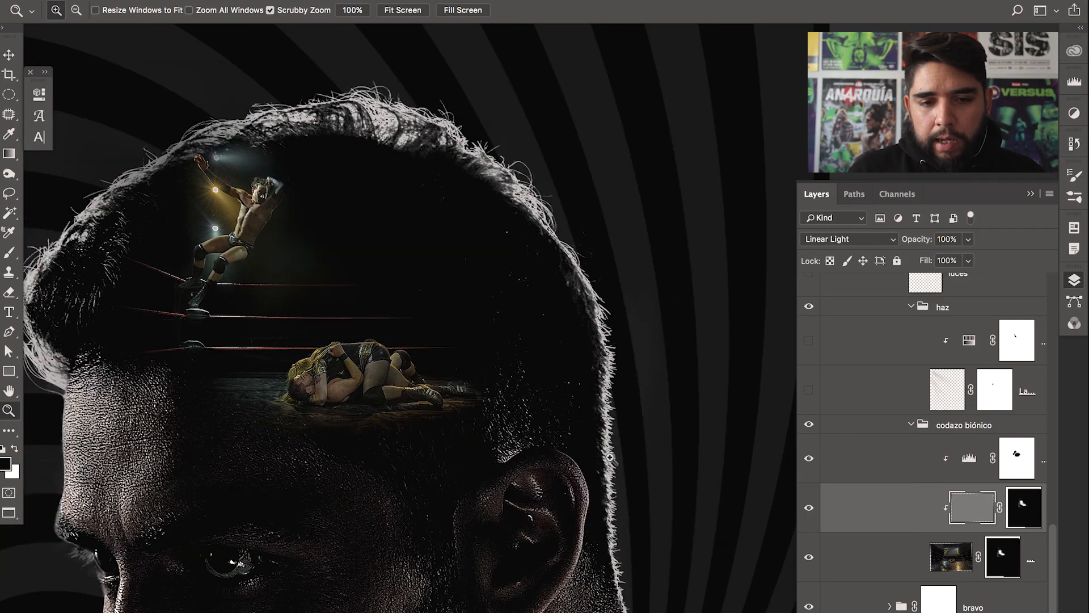
pyautogui.moveTo(397, 375); pyautogui.dragTo(435, 391)
# Examine the ring photo's layer mask on its own and compare the composite with the mask disabled and enabled
pyautogui.keyDown('alt'); pyautogui.click(1003, 557); pyautogui.keyUp('alt')
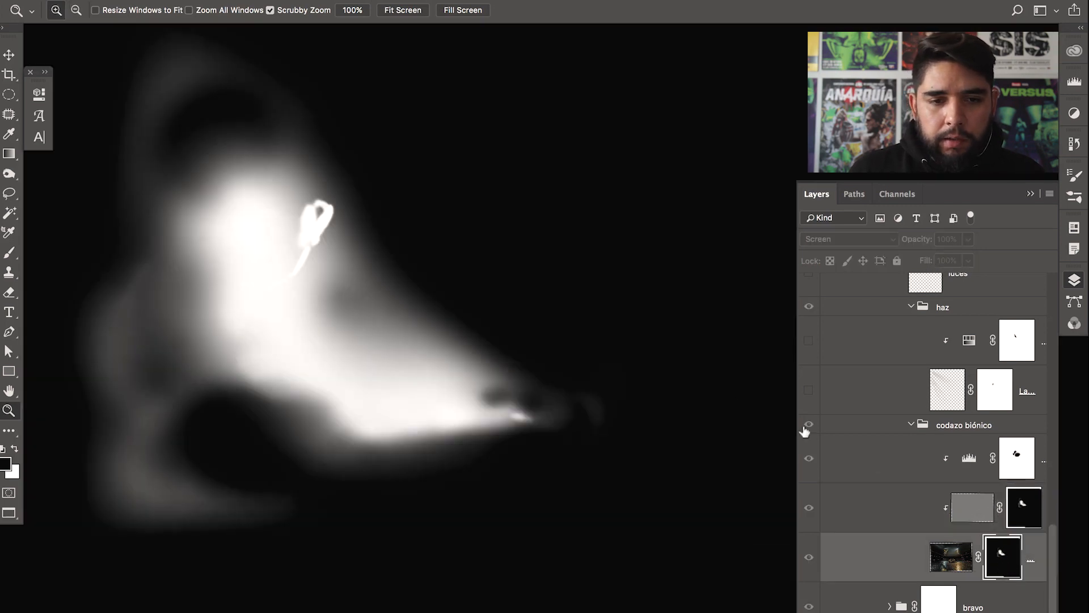
pyautogui.moveTo(349, 349); pyautogui.dragTo(652, 452)
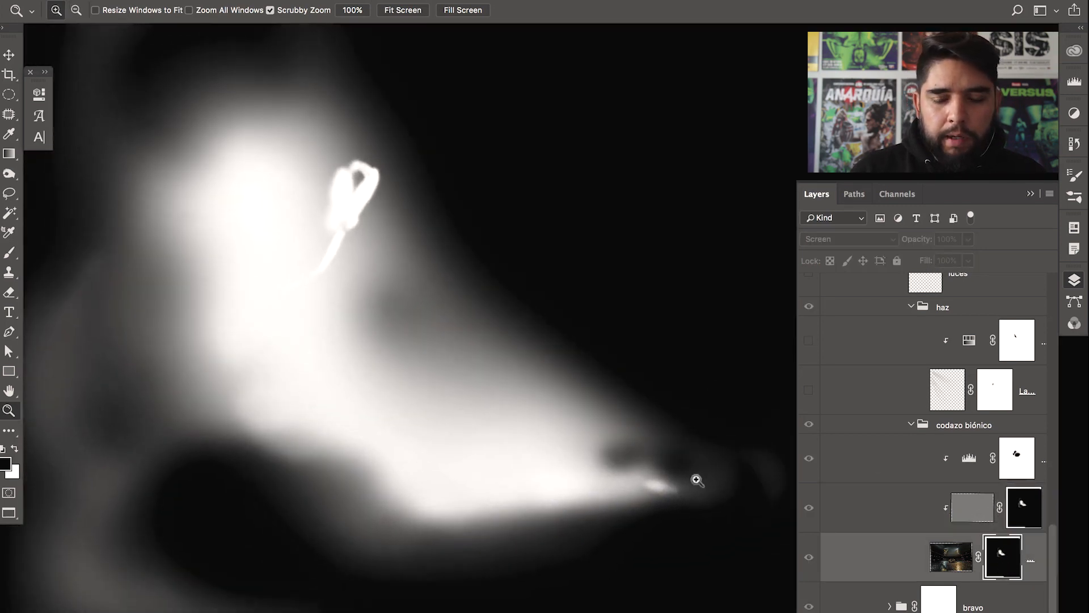
pyautogui.keyDown('alt'); pyautogui.click(491, 457); pyautogui.keyUp('alt')
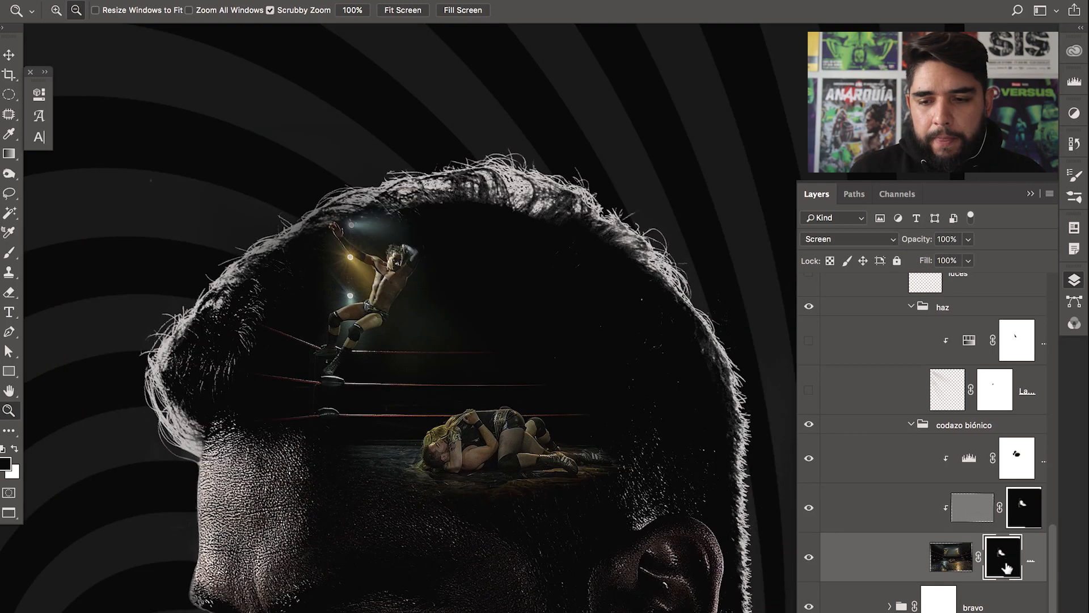
pyautogui.keyDown('alt'); pyautogui.click(1009, 563); pyautogui.keyUp('alt')
pyautogui.keyDown('shift'); pyautogui.click(1009, 563); pyautogui.keyUp('shift')
pyautogui.keyDown('shift'); pyautogui.click(1010, 563); pyautogui.keyUp('shift')
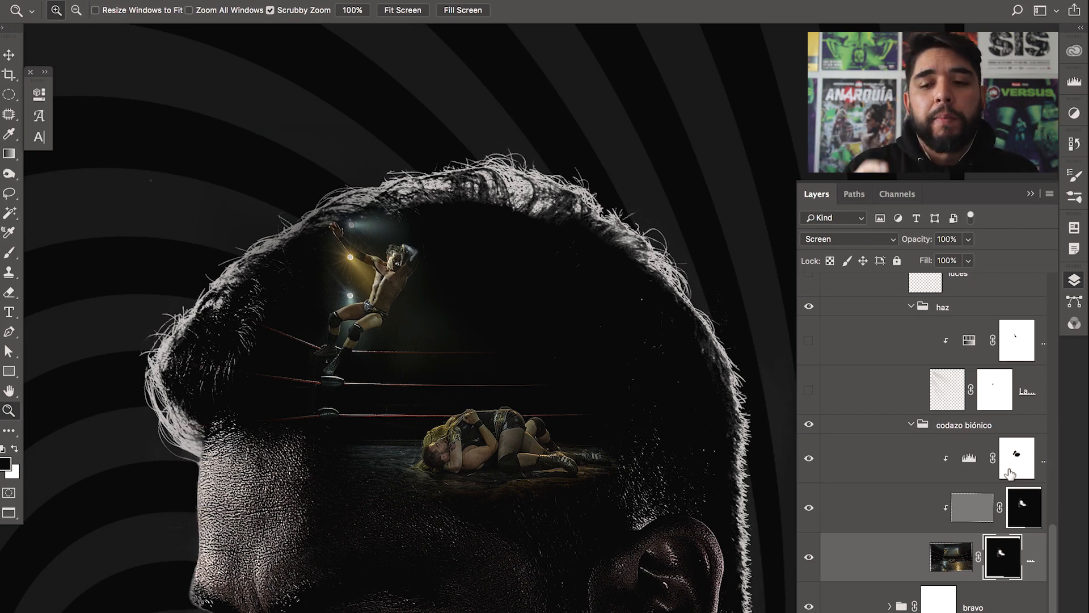
# Show and select the light beam layer in the haz group, and load the Beams narrow brush at 1247 px with white
pyautogui.scroll(3, 936, 453)
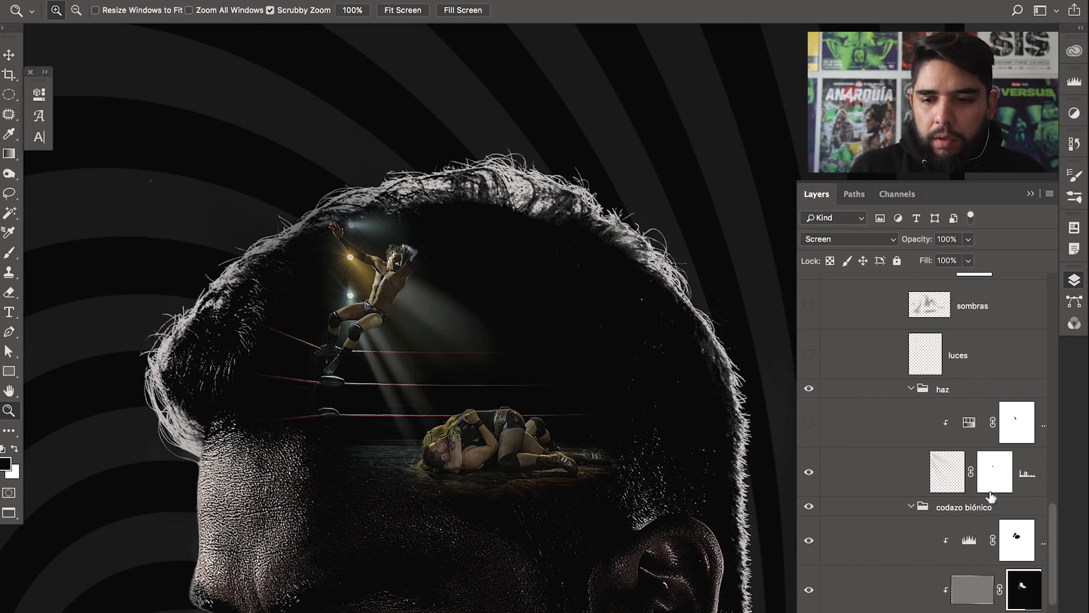
pyautogui.click(958, 483)
pyautogui.press('b')
pyautogui.rightClick(528, 331)
pyautogui.moveTo(726, 437)
pyautogui.mouseDown()
pyautogui.moveTo(739, 551)
pyautogui.moveTo(736, 542)
pyautogui.mouseUp()
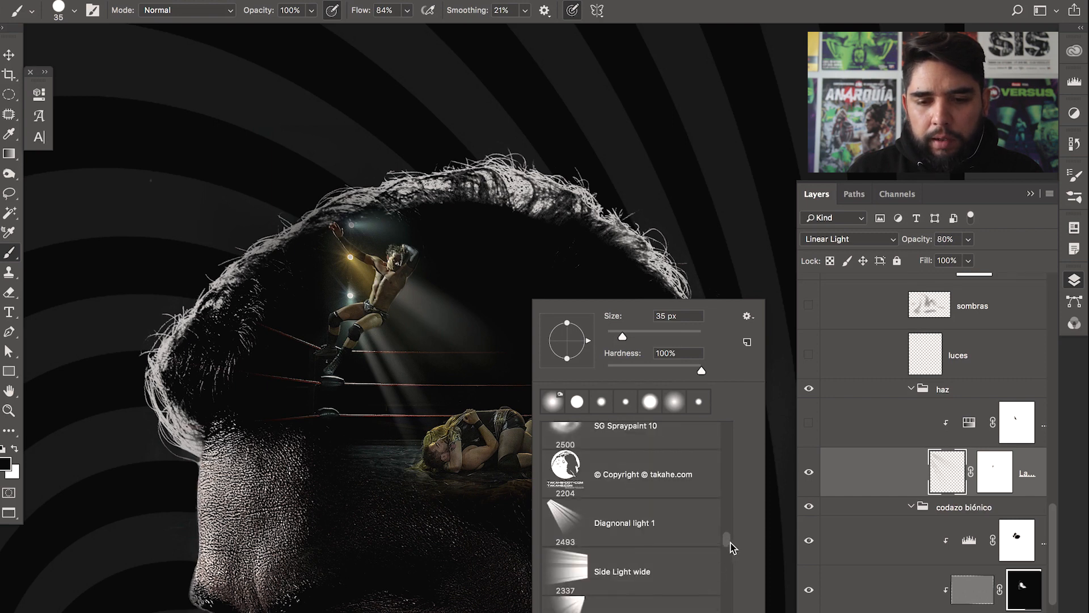
pyautogui.scroll(-3, 729, 548)
pyautogui.click(676, 591)
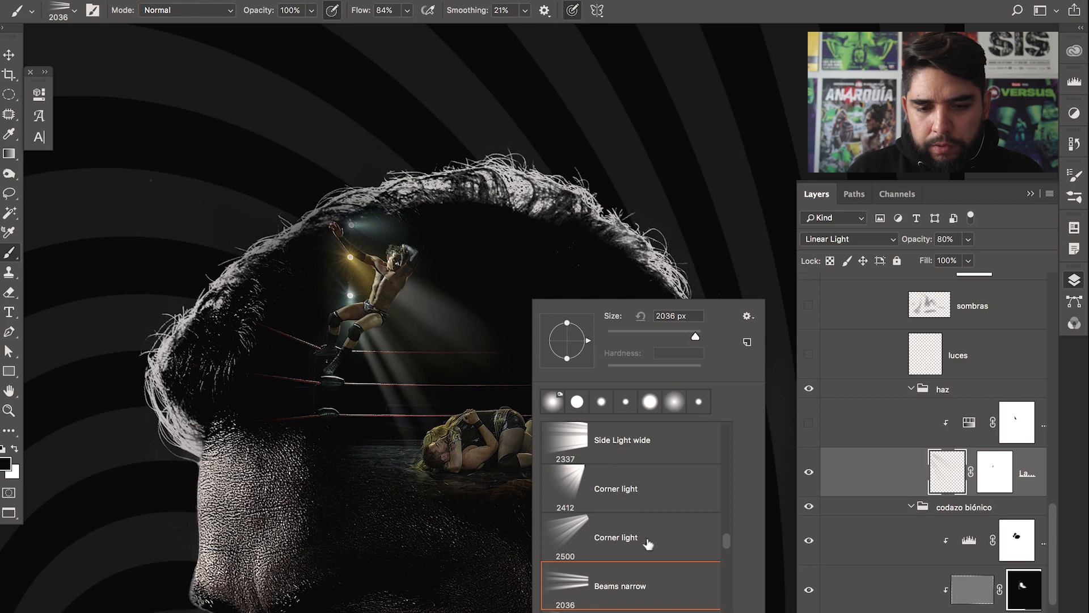
pyautogui.click(678, 338)
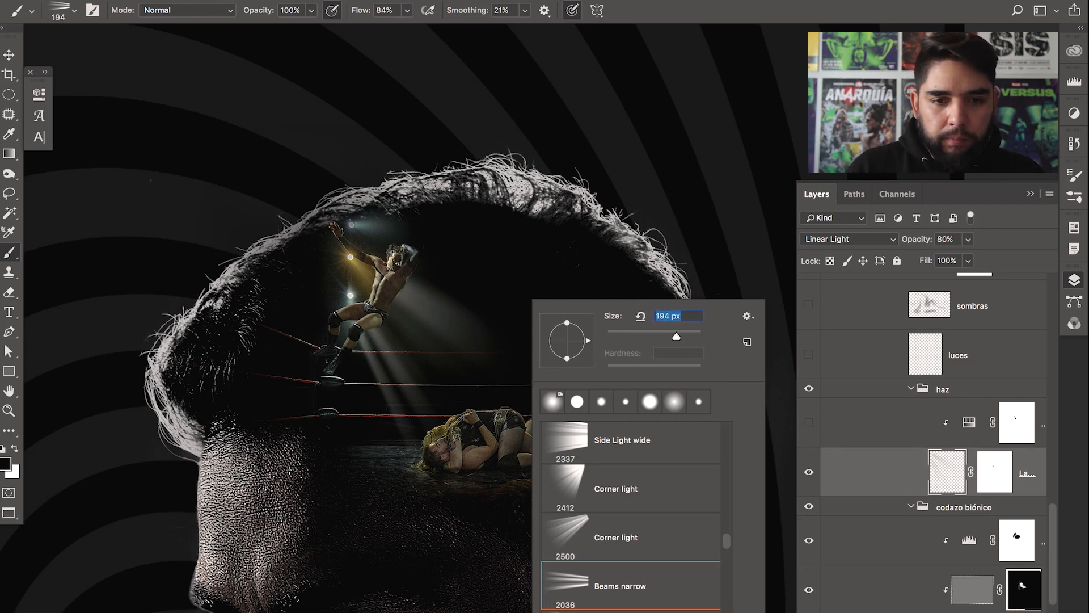
pyautogui.moveTo(459, 242); pyautogui.dragTo(536, 245)
pyautogui.moveTo(508, 364); pyautogui.dragTo(620, 349)
pyautogui.press('x')
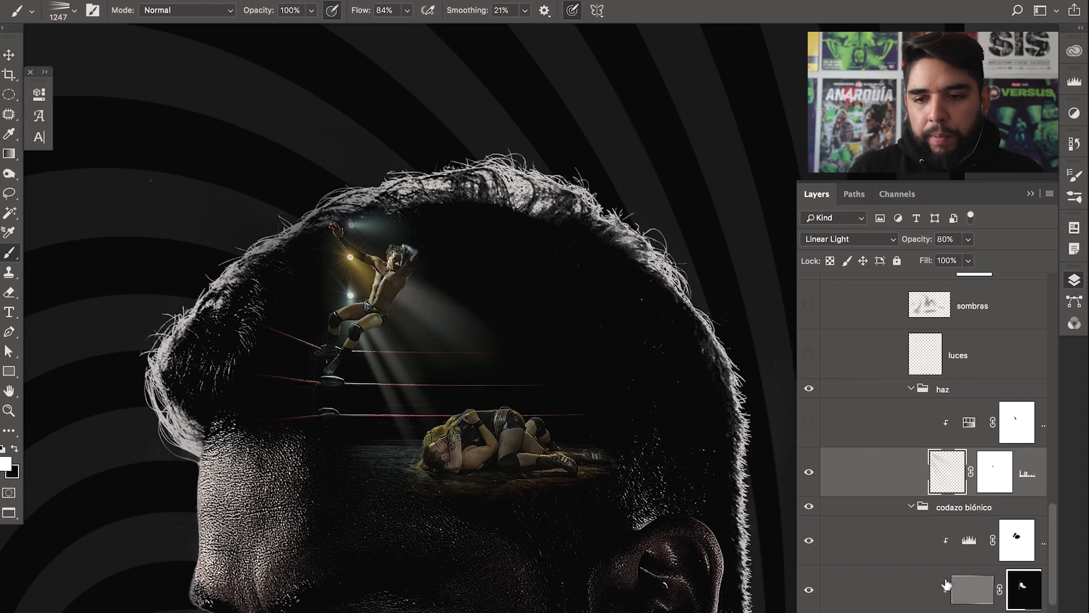
# Add a new layer above the Hue/Saturation adjustment in the haz group and stamp white light beams above the boxer's head
pyautogui.click(887, 438)
pyautogui.press('x')
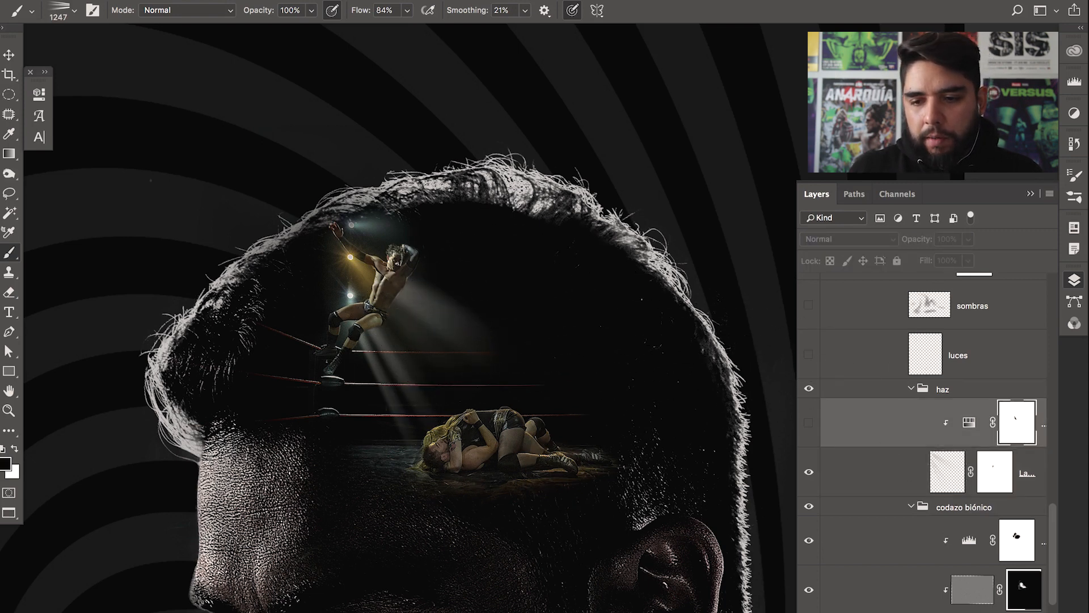
pyautogui.hotkey('ctrl', 'shift', 'alt', 'n')
pyautogui.press('x')
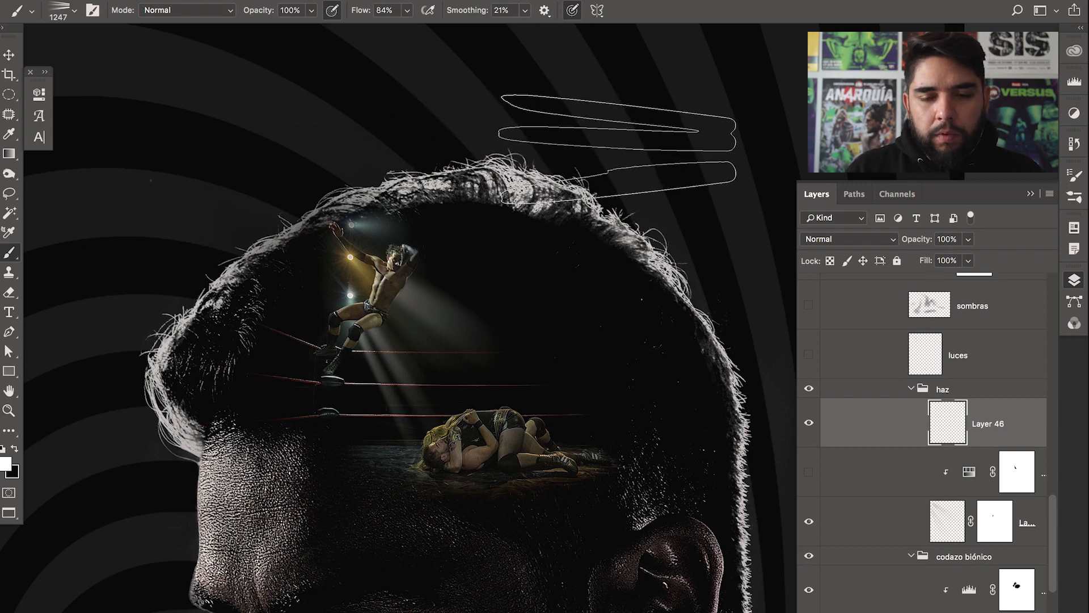
pyautogui.click(580, 149)
# Try rotating and distorting the stamped beams to fan out beside the leaping wrestler, cancel the transform and delete their layer
pyautogui.hotkey('ctrl', 't')
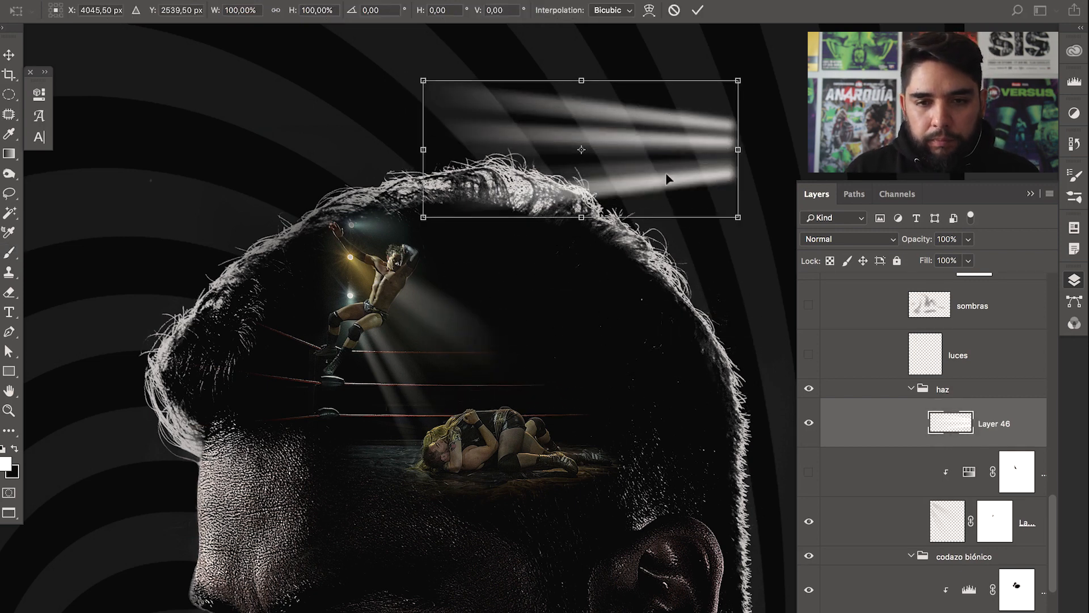
pyautogui.moveTo(675, 142)
pyautogui.mouseDown()
pyautogui.moveTo(628, 245)
pyautogui.moveTo(605, 343)
pyautogui.mouseUp()
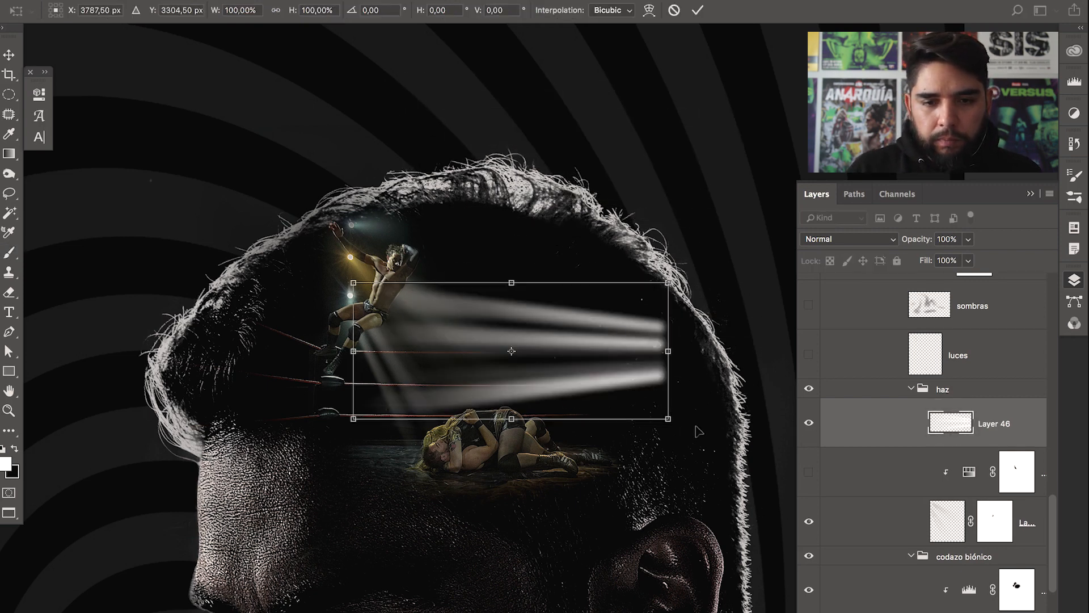
pyautogui.moveTo(601, 422)
pyautogui.mouseDown()
pyautogui.moveTo(601, 386)
pyautogui.moveTo(496, 256)
pyautogui.moveTo(441, 301)
pyautogui.mouseUp()
pyautogui.rightClick(440, 338)
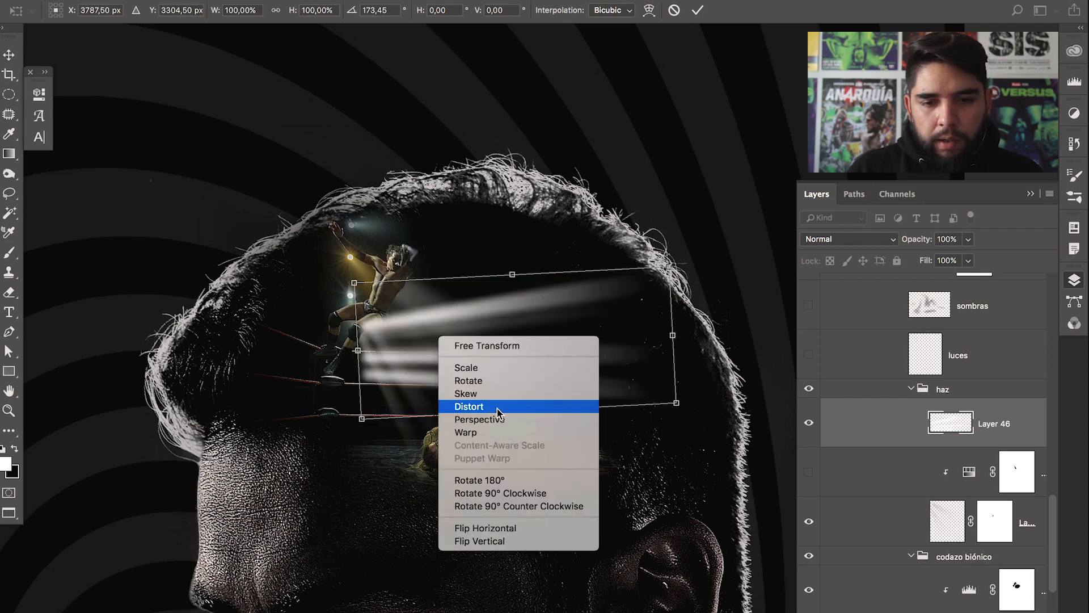
pyautogui.moveTo(351, 293); pyautogui.dragTo(432, 199)
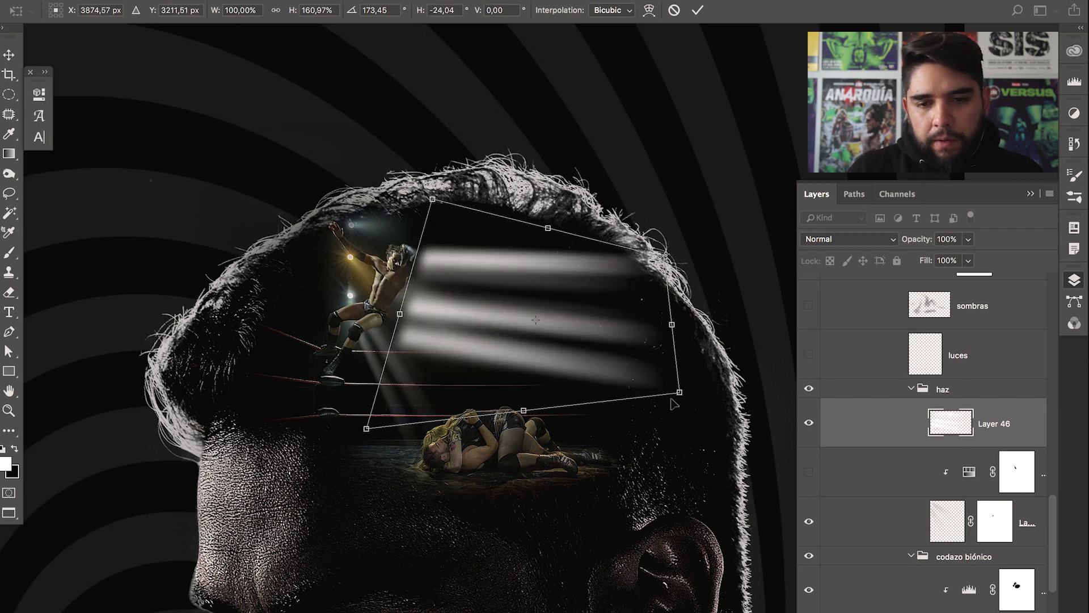
pyautogui.moveTo(616, 466); pyautogui.dragTo(562, 505)
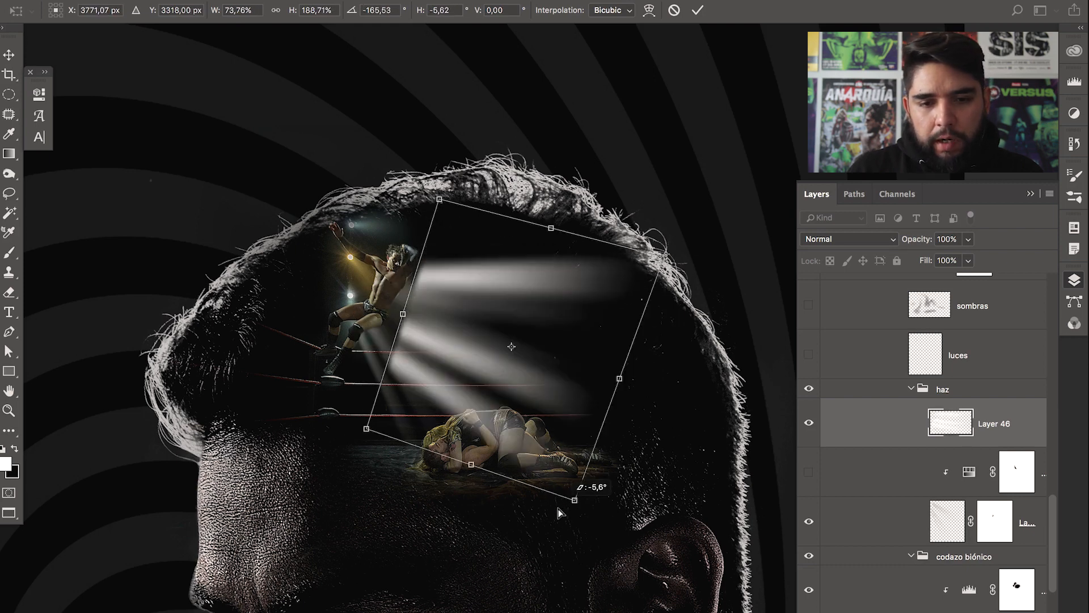
pyautogui.moveTo(502, 351); pyautogui.dragTo(464, 347)
pyautogui.press('Escape')
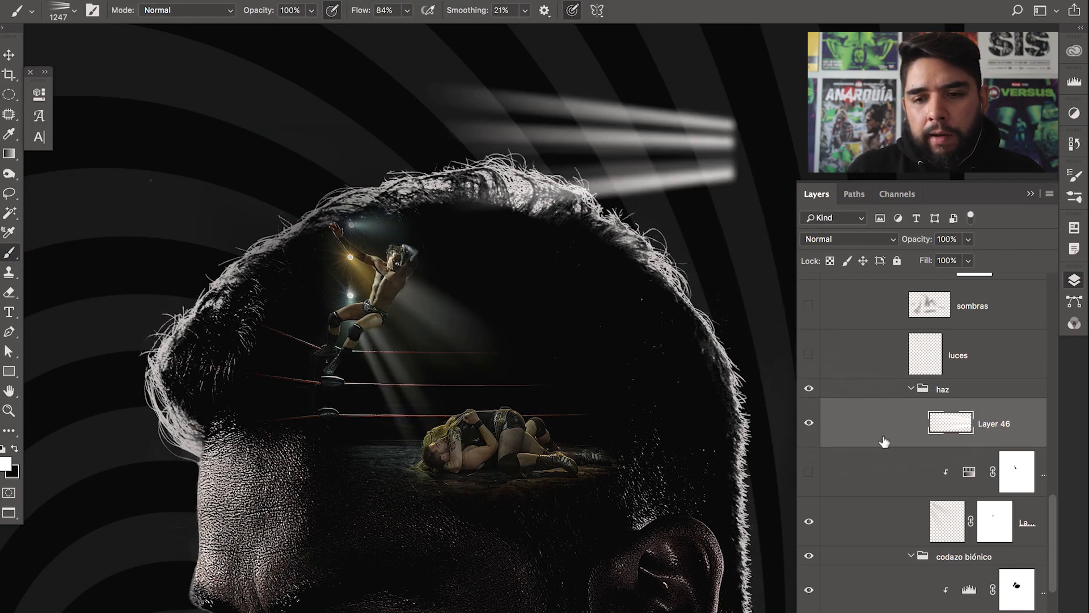
pyautogui.press('BackSpace')
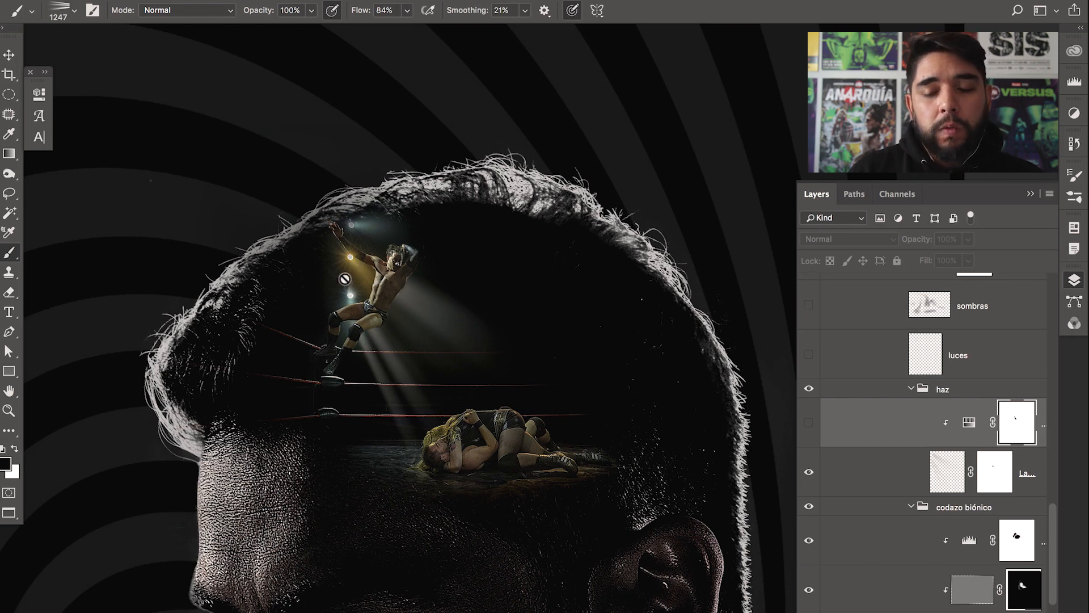
# Compare the scene with and without the light beams, and show the Hue/Saturation adjustment clipped to them
pyautogui.click(809, 476)
pyautogui.click(809, 476)
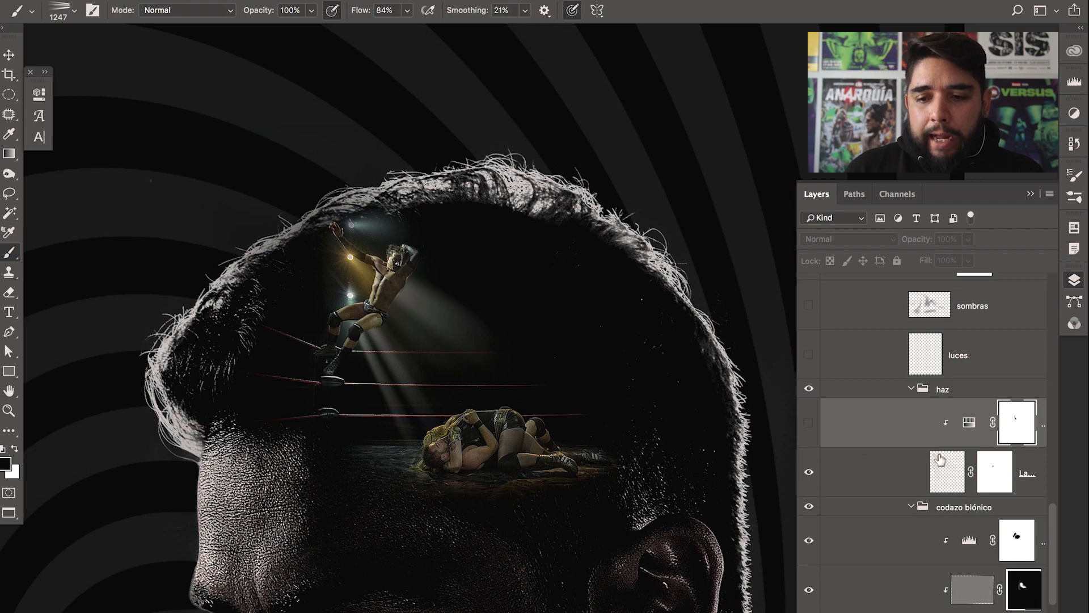
pyautogui.click(809, 424)
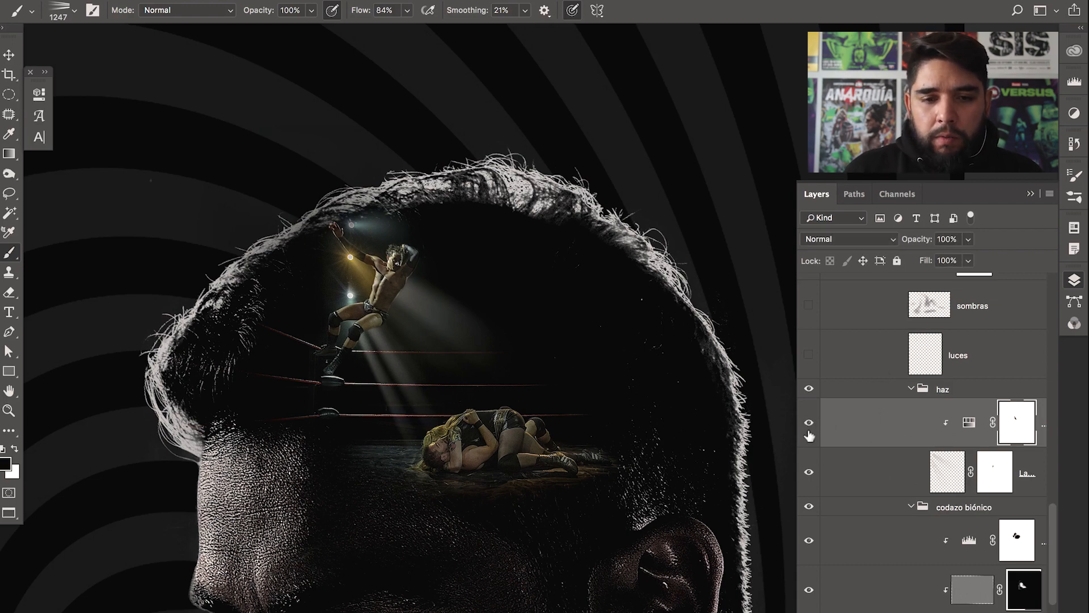
pyautogui.press('z')
pyautogui.click(445, 335)
pyautogui.click(809, 425)
pyautogui.click(809, 425)
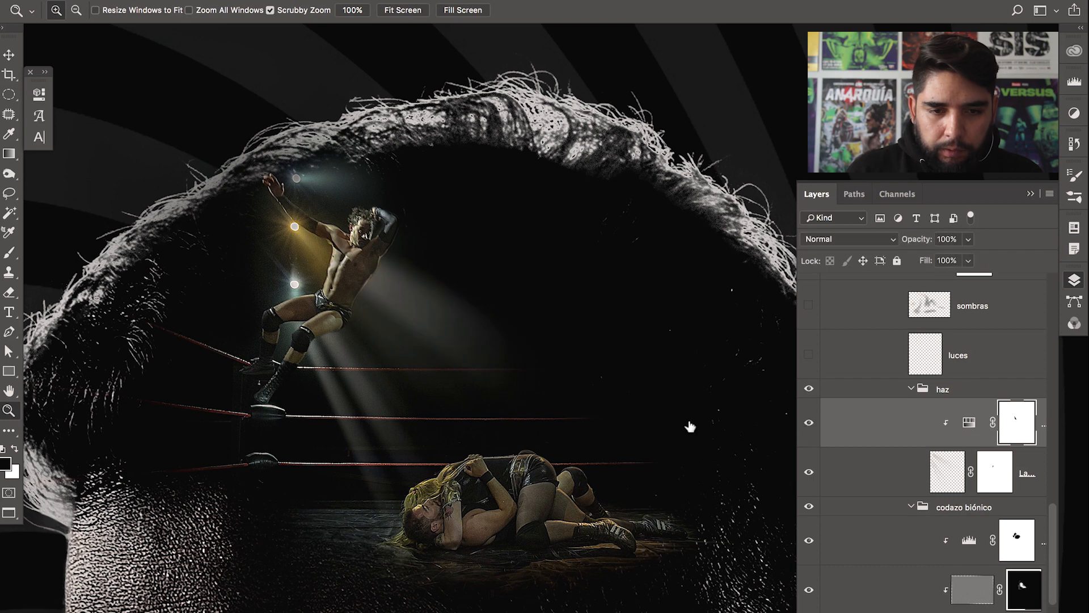
# Open the beams' Hue/Saturation adjustment, try a hue of 48 and return it to 50
pyautogui.click(968, 425)
pyautogui.doubleClick(970, 426)
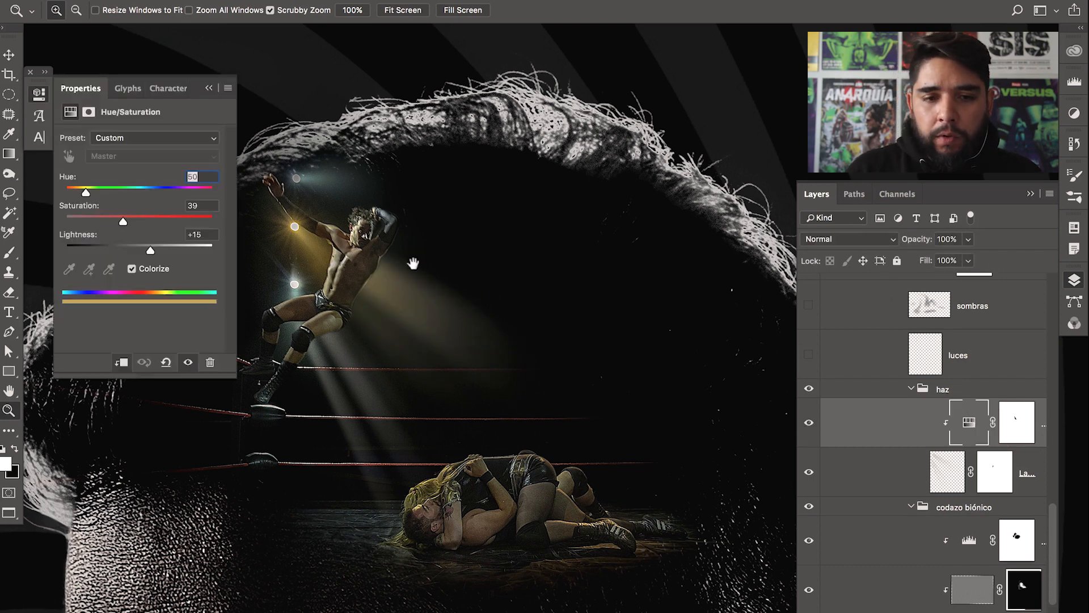
pyautogui.hscroll(-5, 413, 264)
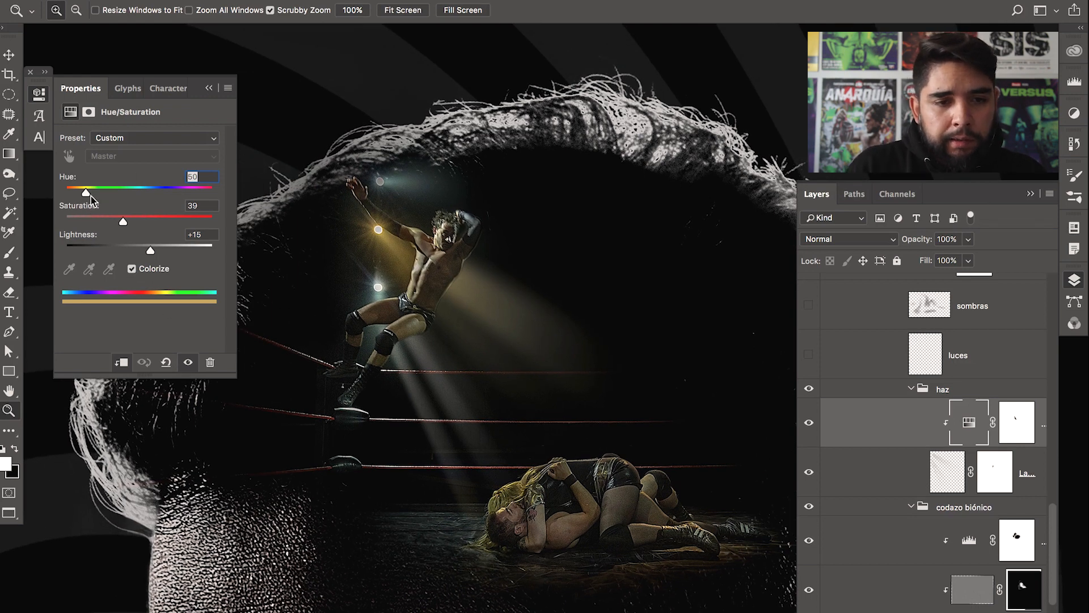
pyautogui.moveTo(88, 193)
pyautogui.mouseDown()
pyautogui.moveTo(213, 196)
pyautogui.moveTo(91, 206)
pyautogui.mouseUp()
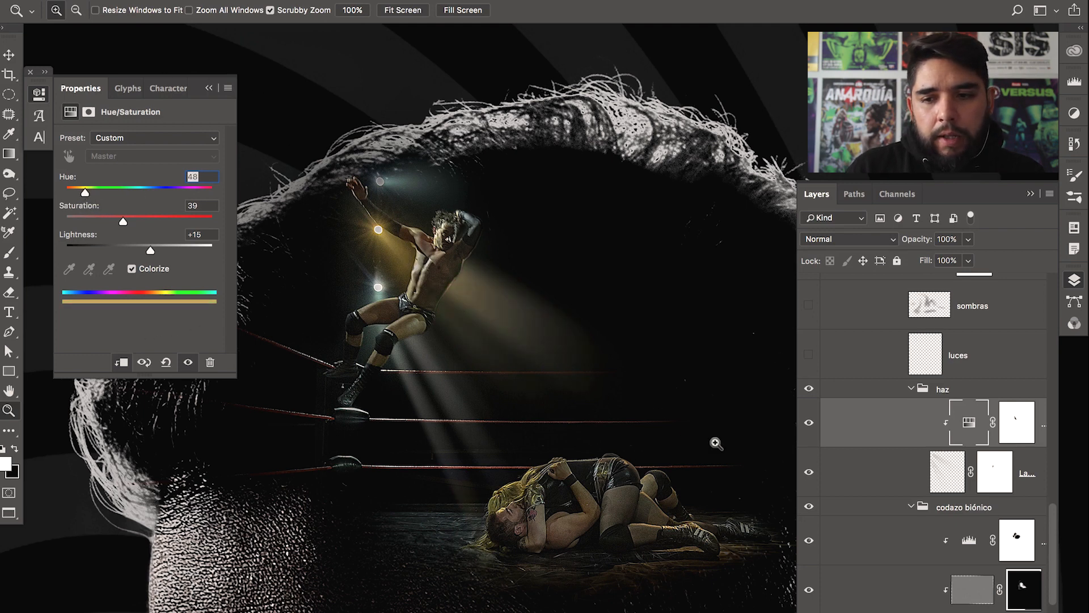
pyautogui.press('Up')
pyautogui.press('Up')
pyautogui.hotkey('ctrl', 'v')
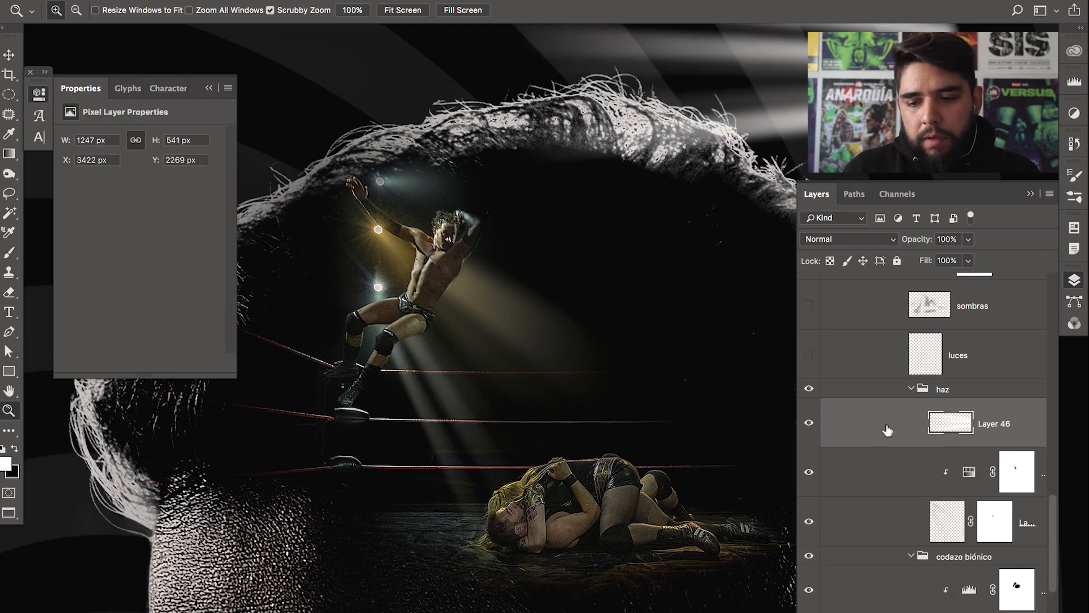
pyautogui.hotkey('ctrl', 'z')
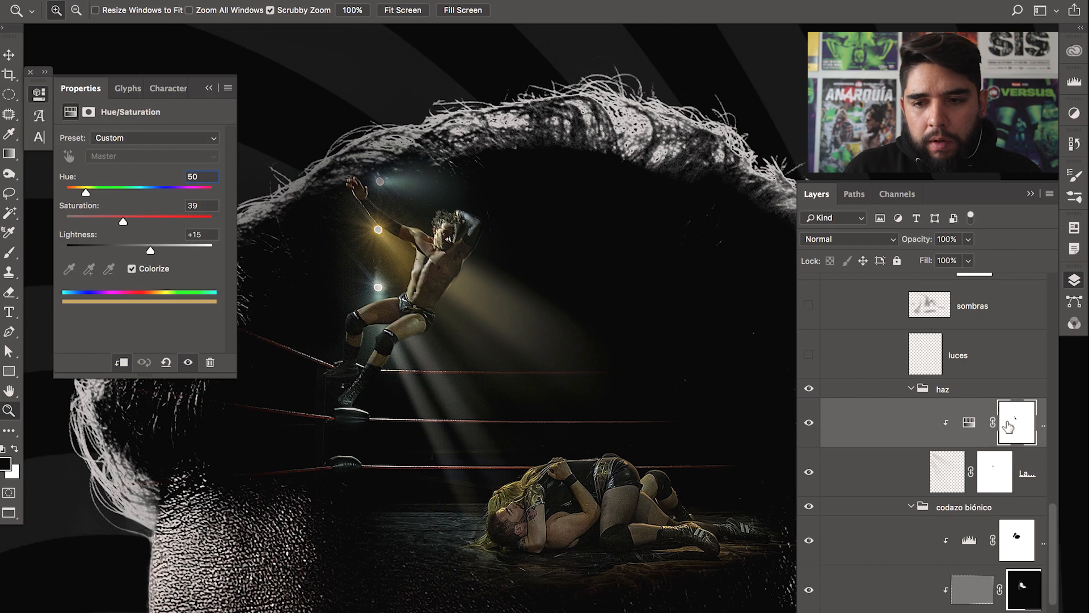
# Disable and re-enable the mask of the beams' Hue/Saturation adjustment for comparison, and set up a soft round brush at 153 px
pyautogui.keyDown('shift'); pyautogui.click(1004, 426); pyautogui.keyUp('shift')
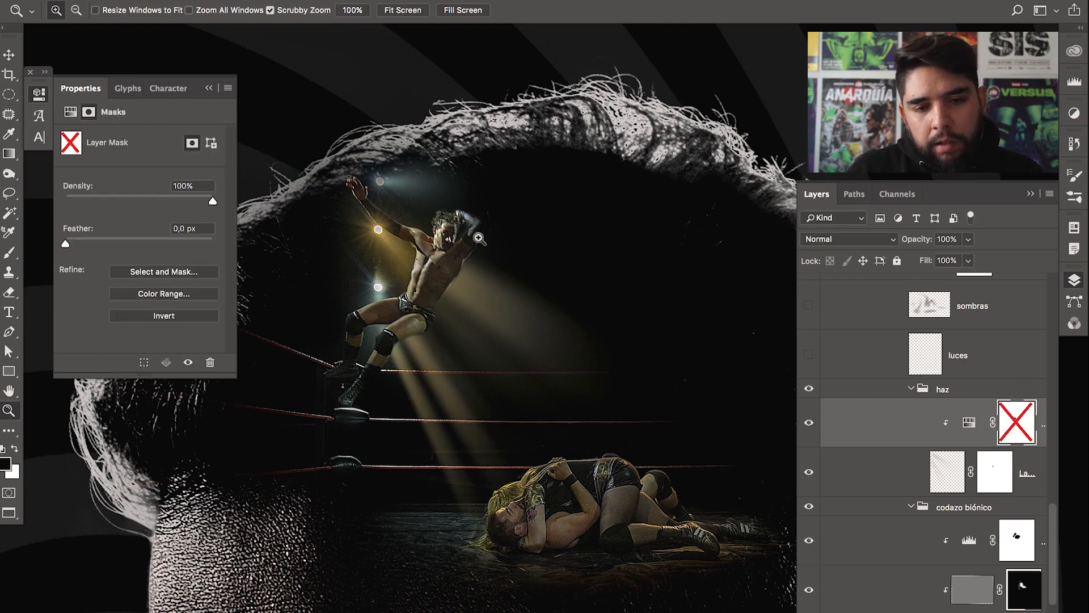
pyautogui.keyDown('shift'); pyautogui.click(1014, 432); pyautogui.keyUp('shift')
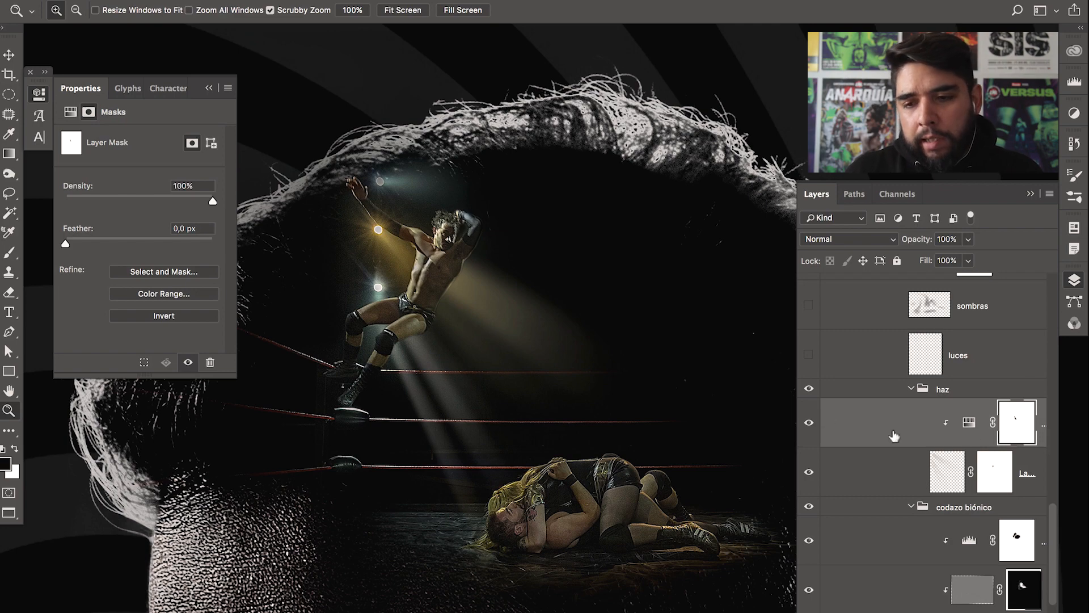
pyautogui.press('b')
pyautogui.rightClick(502, 309)
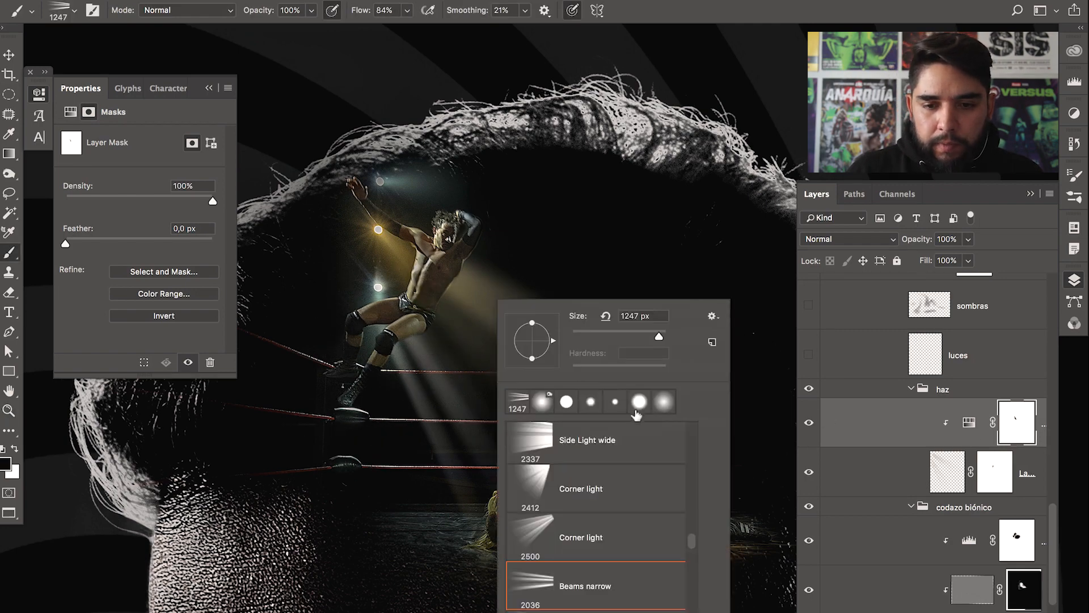
pyautogui.click(667, 399)
pyautogui.moveTo(419, 361); pyautogui.dragTo(303, 361)
pyautogui.moveTo(450, 323); pyautogui.dragTo(422, 324)
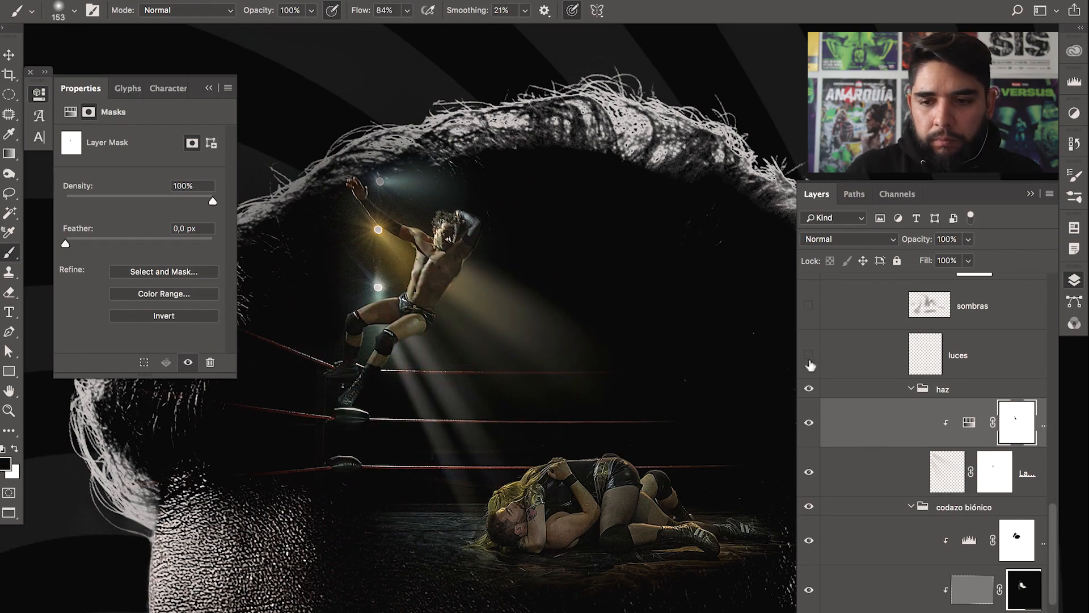
# Collapse the adjustment properties and examine the masked light beams between the leaping wrestler and the pair on the mat
pyautogui.press('super+minus')
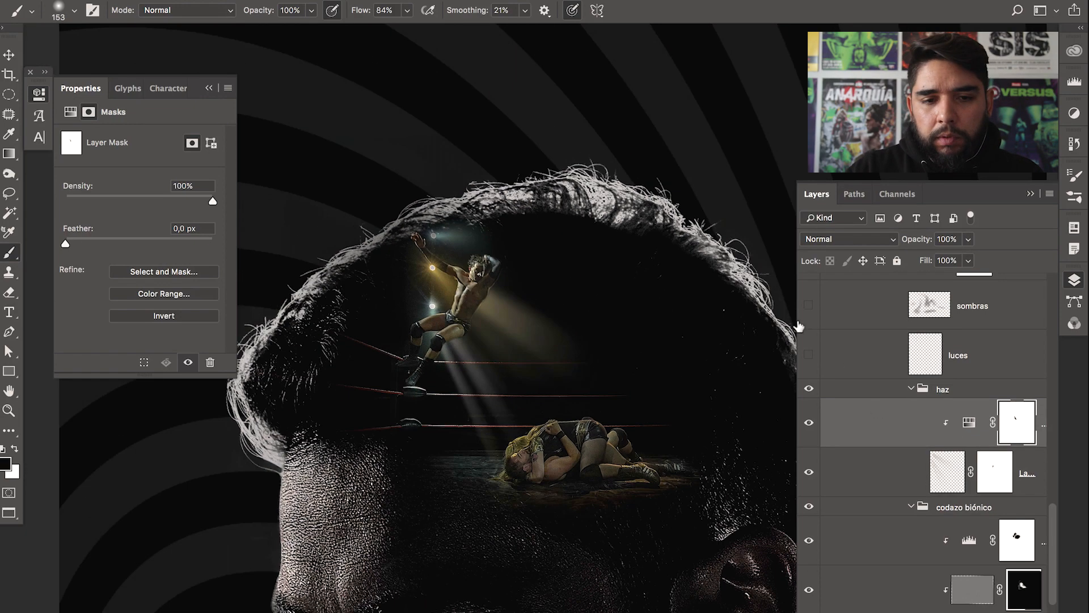
pyautogui.click(209, 89)
pyautogui.moveTo(630, 410); pyautogui.dragTo(516, 426)
pyautogui.moveTo(1055, 561); pyautogui.dragTo(1053, 548)
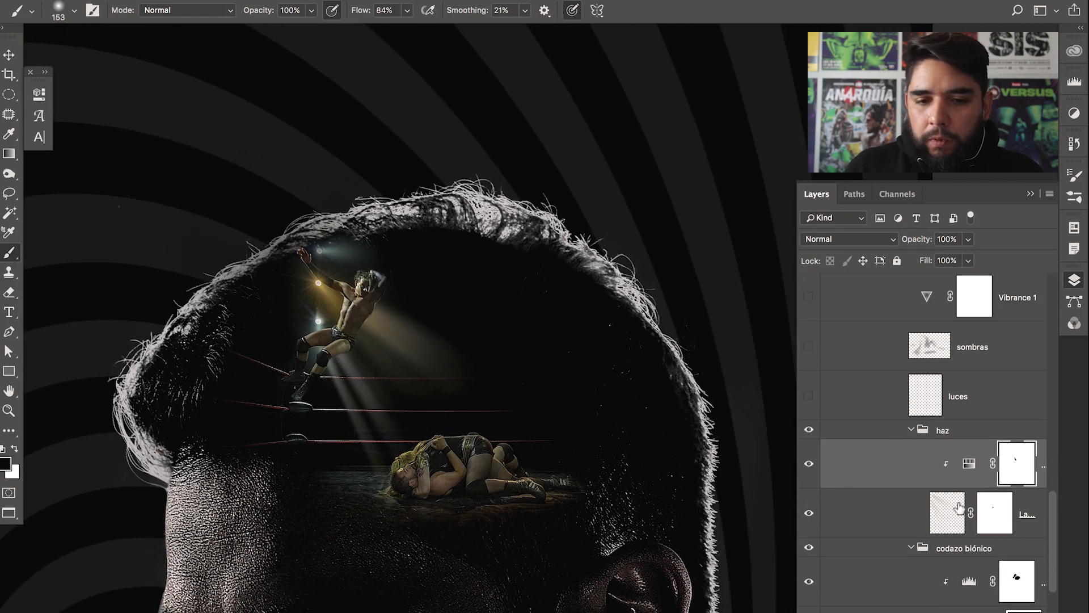
pyautogui.press('z')
pyautogui.click(421, 425)
pyautogui.click(457, 418)
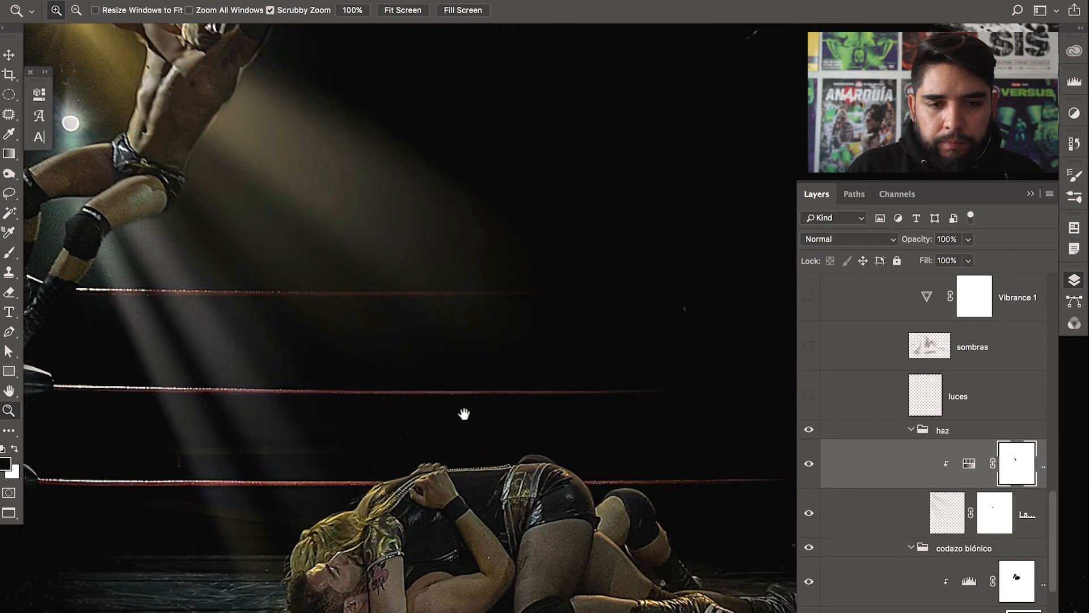
pyautogui.moveTo(463, 413); pyautogui.dragTo(530, 418)
pyautogui.keyDown('alt'); pyautogui.click(530, 420); pyautogui.keyUp('alt')
pyautogui.keyDown('alt'); pyautogui.click(533, 427); pyautogui.keyUp('alt')
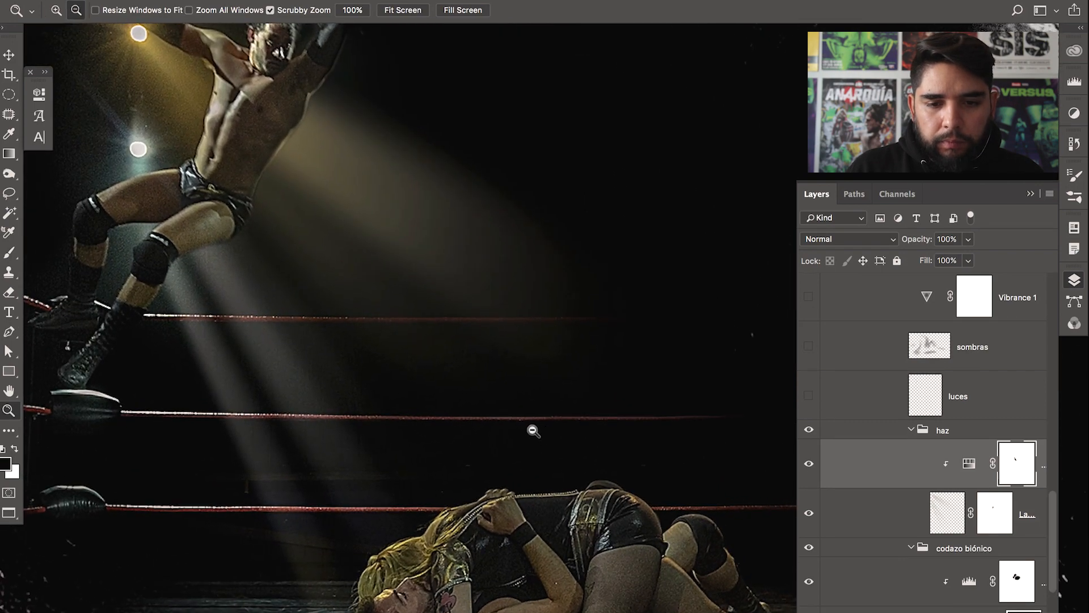
pyautogui.keyDown('alt'); pyautogui.click(535, 428); pyautogui.keyUp('alt')
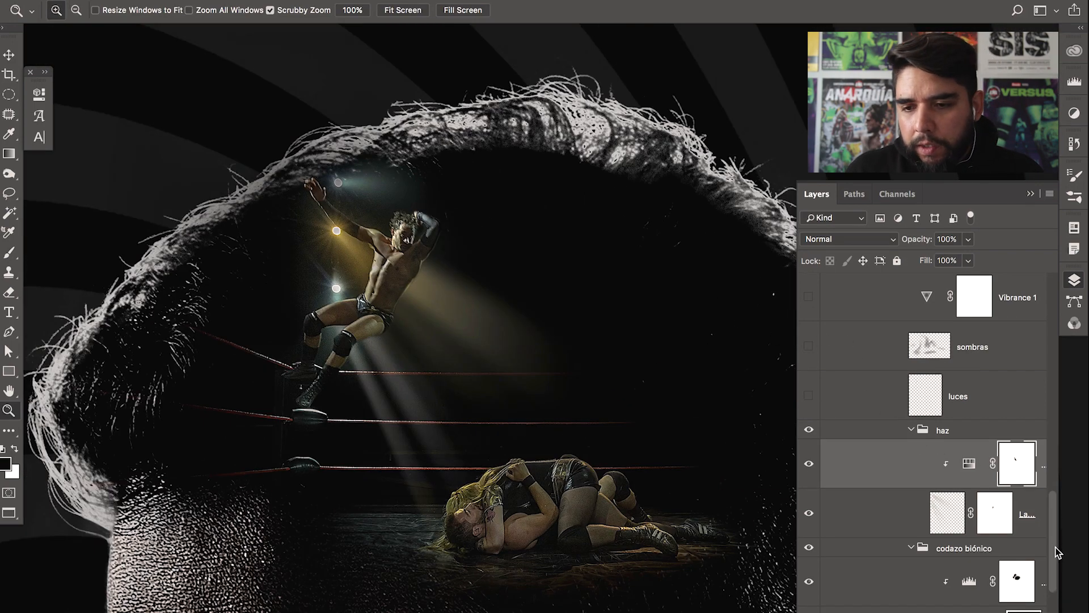
# Select the luces layer above the haz group and make it visible
pyautogui.scroll(3, 1049, 530)
pyautogui.click(1016, 512)
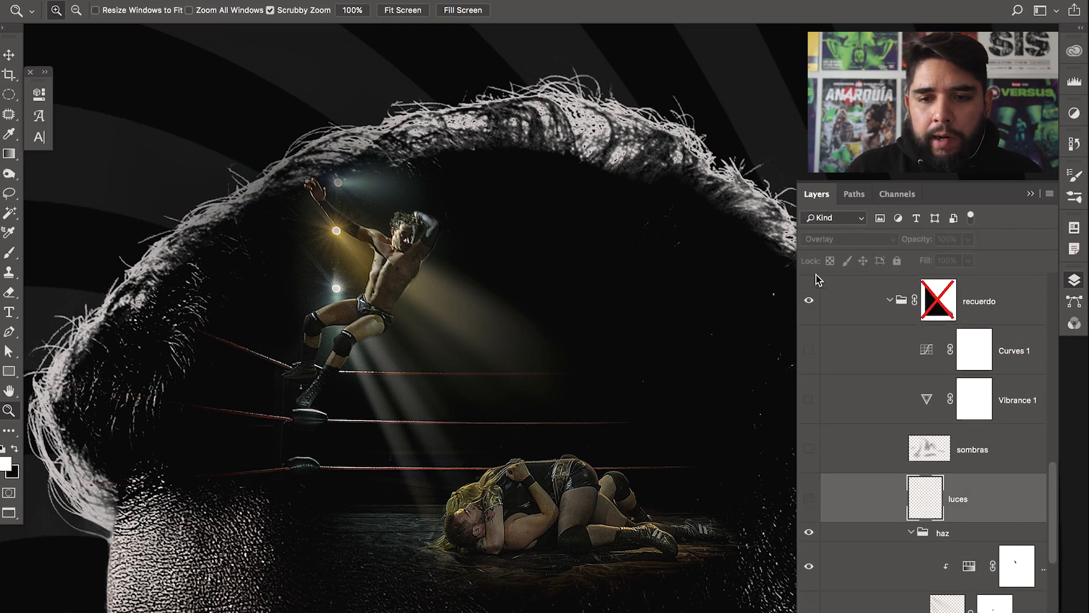
pyautogui.click(810, 498)
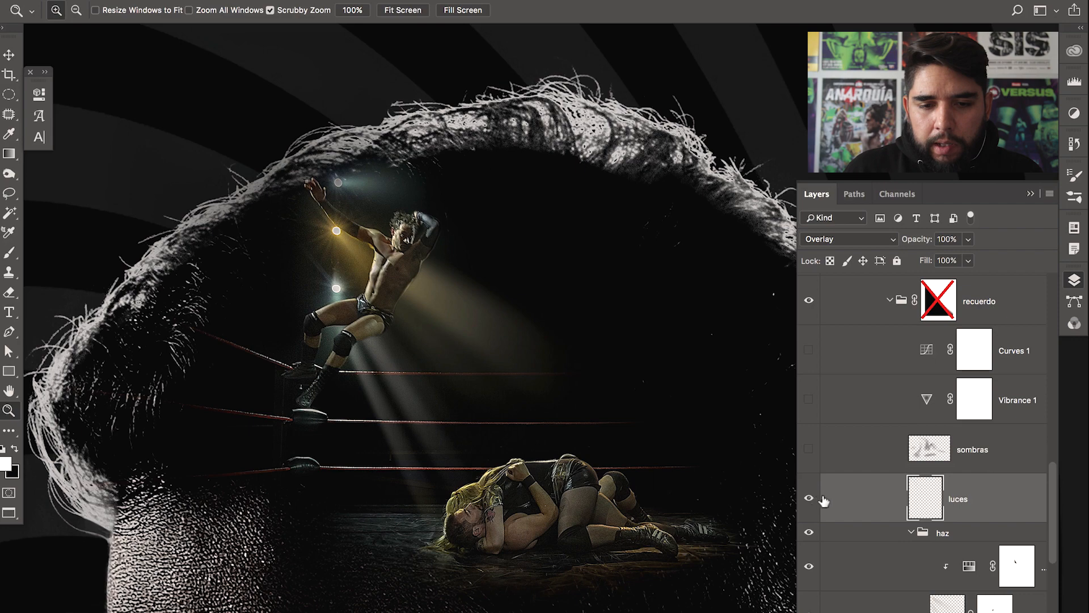
pyautogui.press('b')
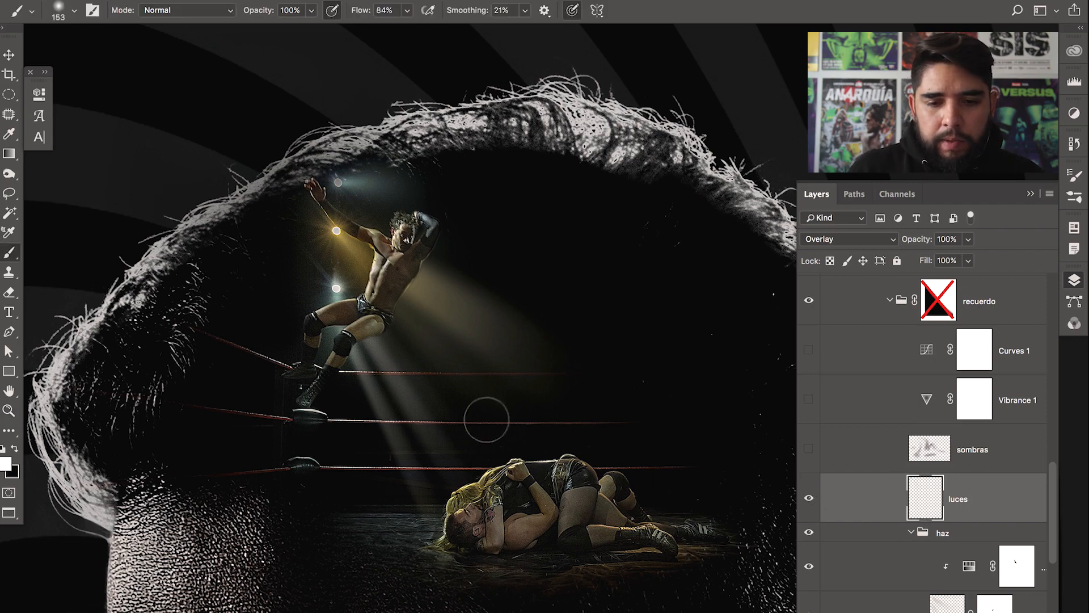
pyautogui.press('z')
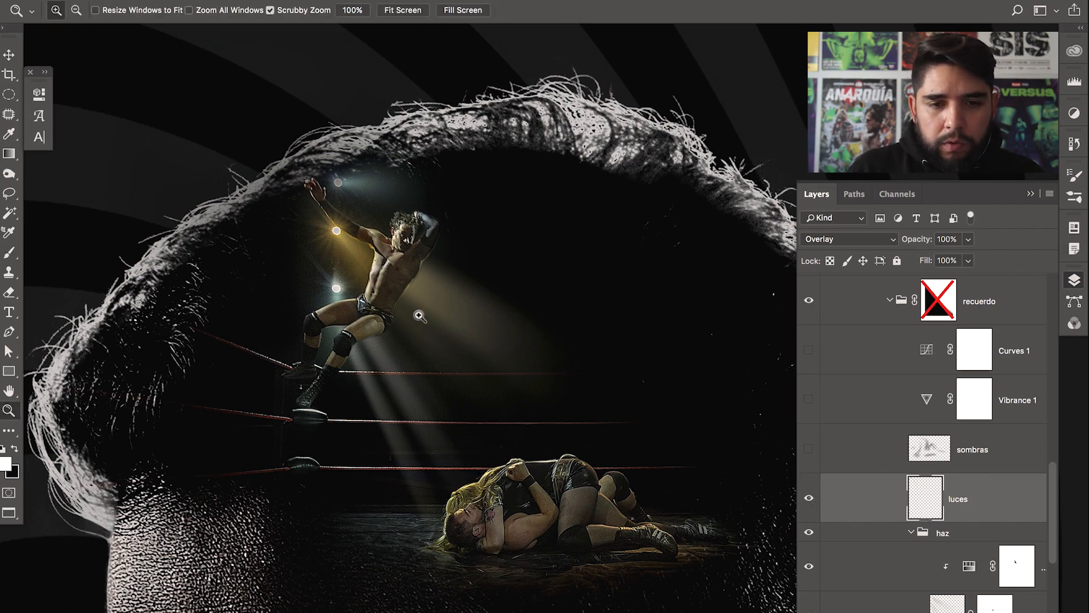
# Compare the light beams and ring ropes with and without the luces layer
pyautogui.click(432, 277)
pyautogui.moveTo(530, 526); pyautogui.dragTo(466, 325)
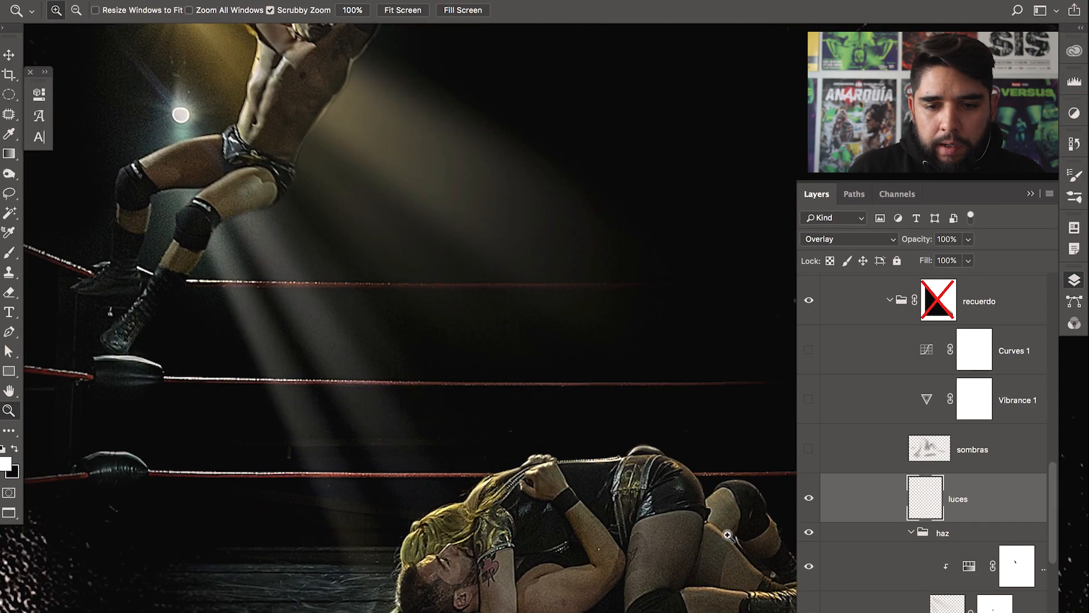
pyautogui.moveTo(488, 531); pyautogui.dragTo(409, 548)
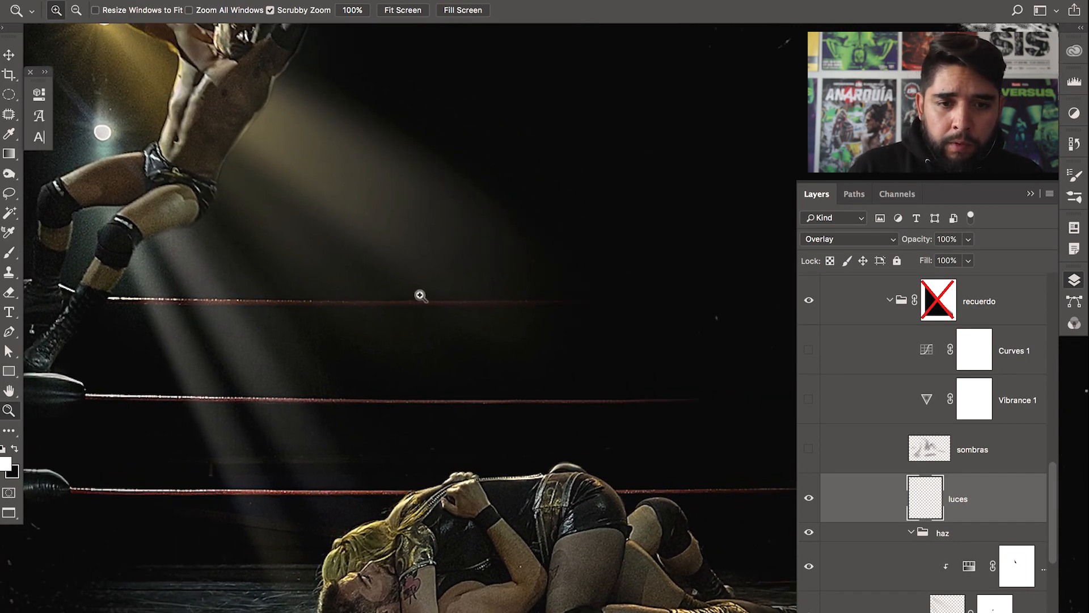
pyautogui.click(812, 503)
pyautogui.click(812, 503)
pyautogui.click(813, 505)
pyautogui.click(814, 505)
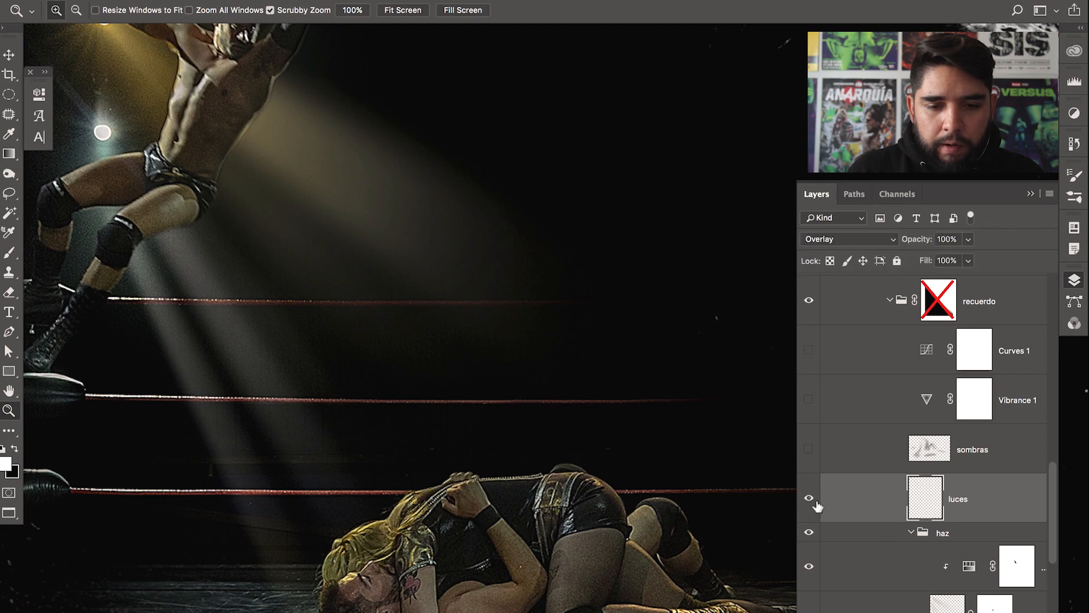
# Compare the wrestlers lying on the mat up close with and without the luces layer
pyautogui.moveTo(587, 503); pyautogui.dragTo(612, 412)
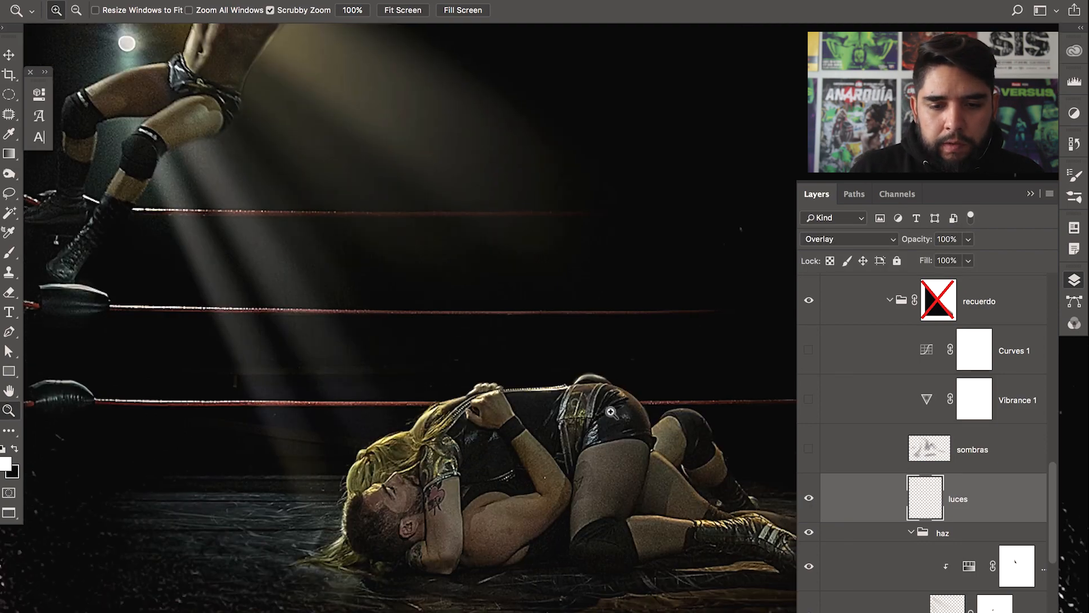
pyautogui.click(504, 454)
pyautogui.moveTo(503, 461); pyautogui.dragTo(467, 436)
pyautogui.click(807, 500)
pyautogui.click(810, 501)
pyautogui.click(809, 500)
# Compare the leaping wrestler and the spotlights behind him with and without the luces layer
pyautogui.keyDown('alt'); pyautogui.click(368, 270); pyautogui.keyUp('alt')
pyautogui.moveTo(420, 332); pyautogui.dragTo(573, 544)
pyautogui.click(808, 500)
pyautogui.click(808, 500)
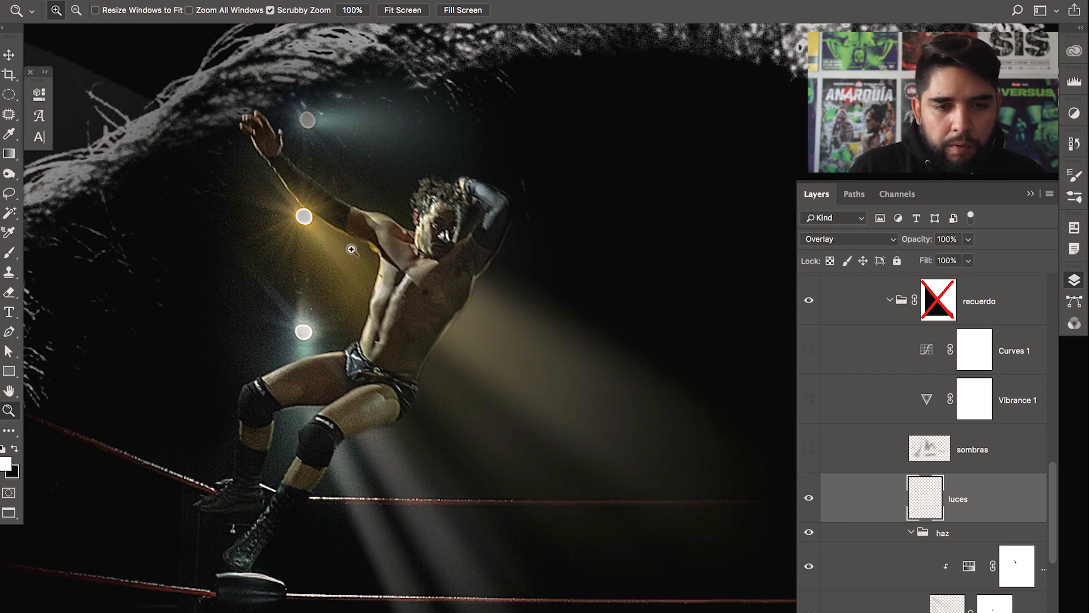
pyautogui.click(808, 500)
pyautogui.click(808, 500)
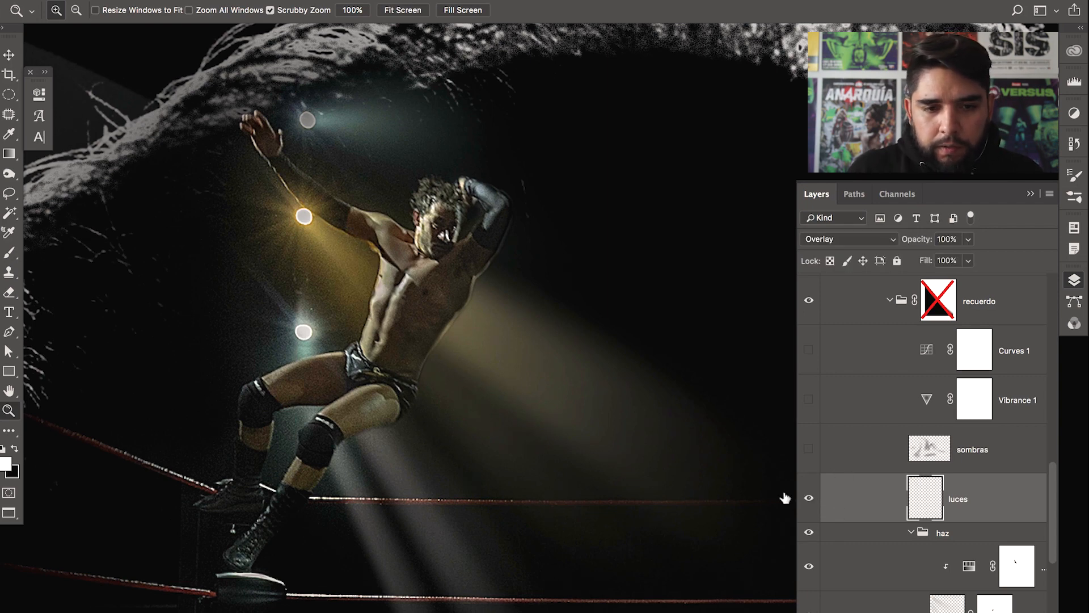
pyautogui.click(808, 498)
pyautogui.click(808, 498)
# Examine the lit scene from the leaping wrestler down along the beams to the pair on the mat
pyautogui.hscroll(5, 633, 447)
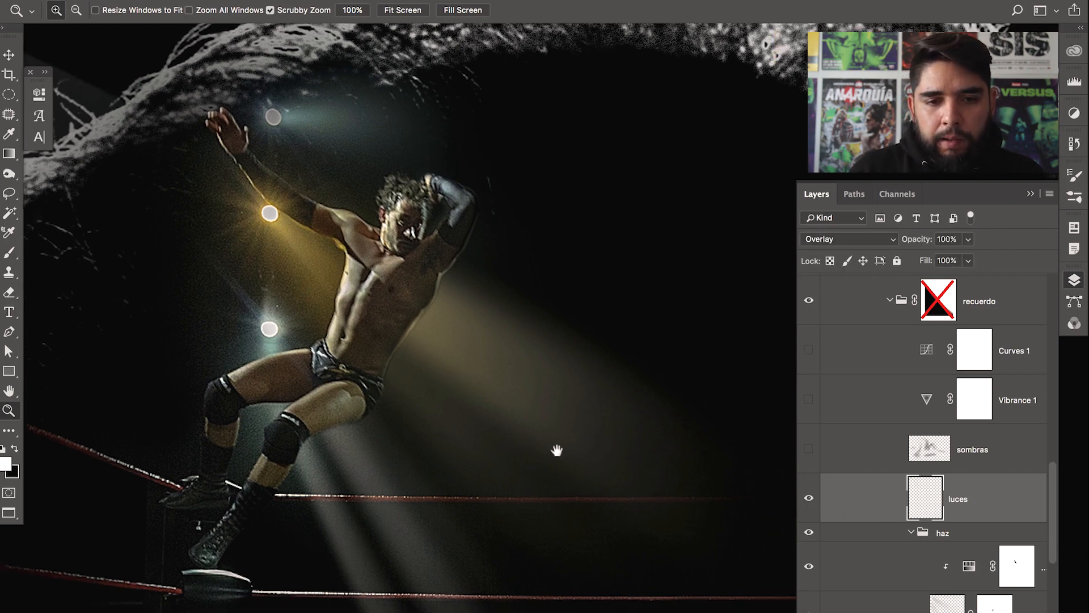
pyautogui.hscroll(3, 462, 347)
pyautogui.scroll(-2, 461, 348)
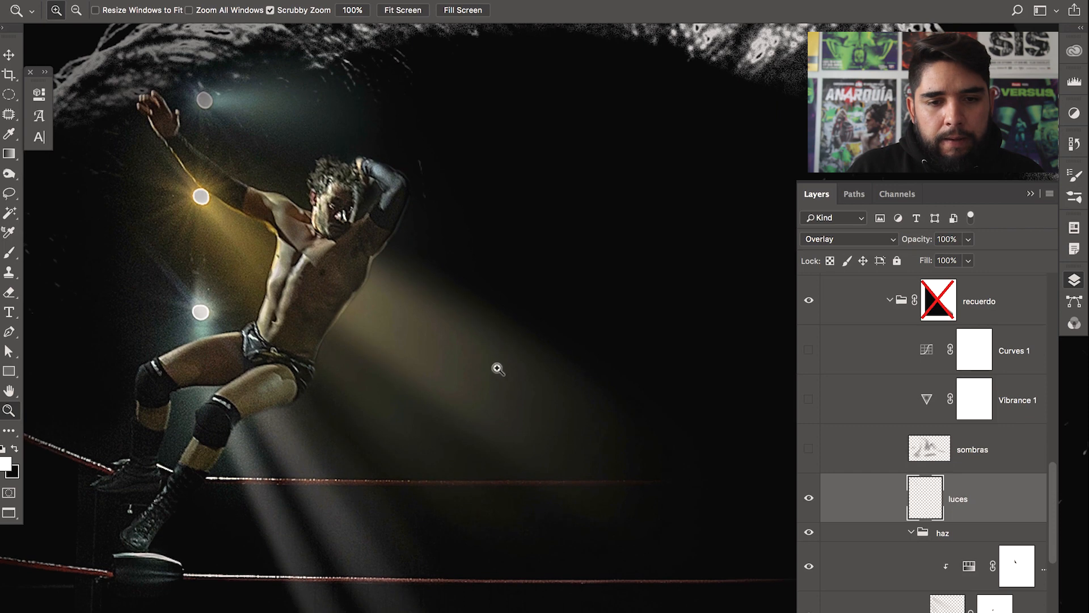
pyautogui.scroll(-5, 524, 424)
pyautogui.hscroll(2, 524, 425)
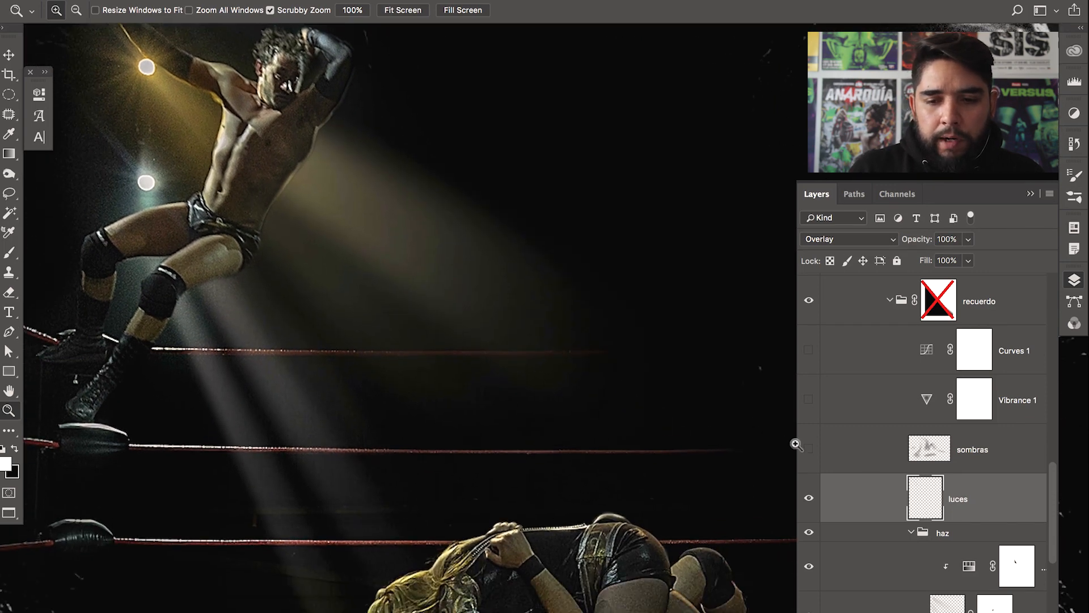
pyautogui.hscroll(5, 630, 504)
pyautogui.scroll(-2, 629, 504)
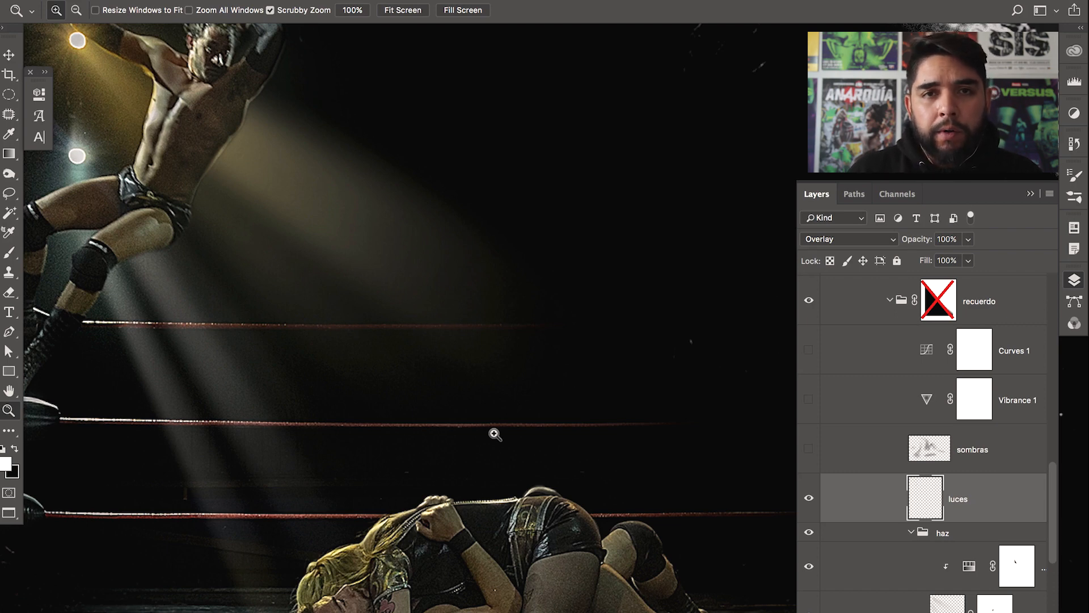
pyautogui.scroll(-1, 562, 427)
pyautogui.hscroll(-1, 562, 426)
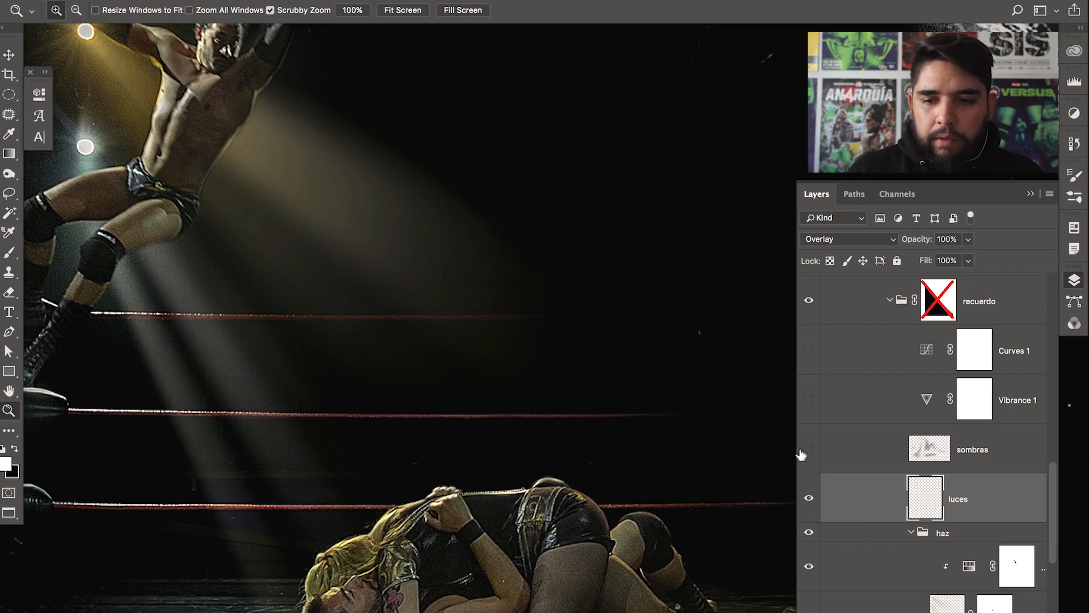
# Select the sombras layer and make it visible over the wrestlers on the mat
pyautogui.moveTo(684, 516); pyautogui.dragTo(590, 364)
pyautogui.click(849, 452)
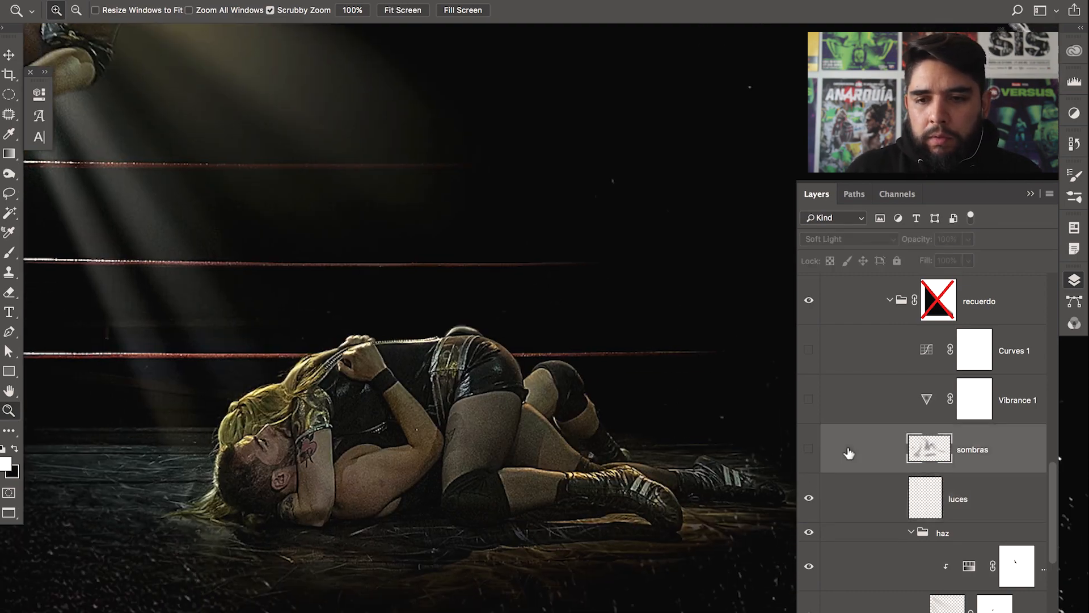
pyautogui.click(809, 451)
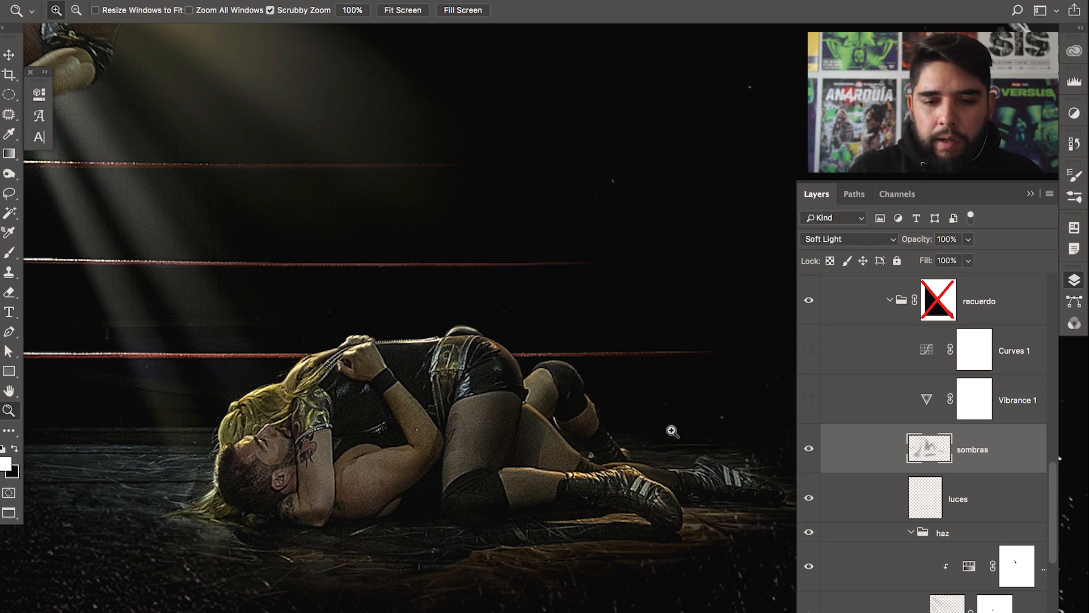
# Compare the wrestlers on the mat with and without the Soft Light sombras layer
pyautogui.click(807, 451)
pyautogui.click(810, 452)
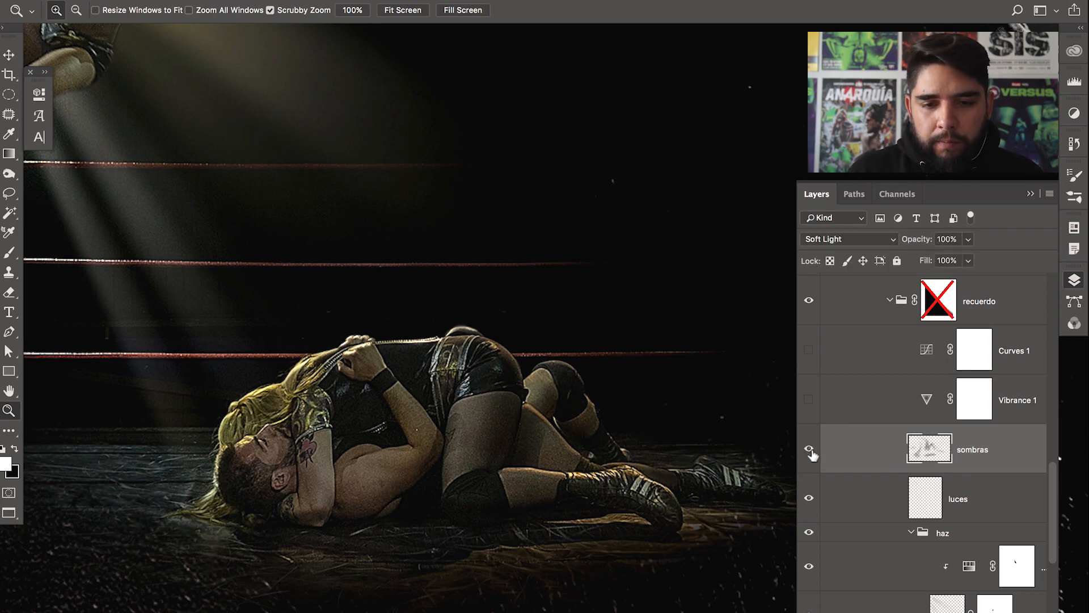
pyautogui.click(809, 450)
pyautogui.click(810, 450)
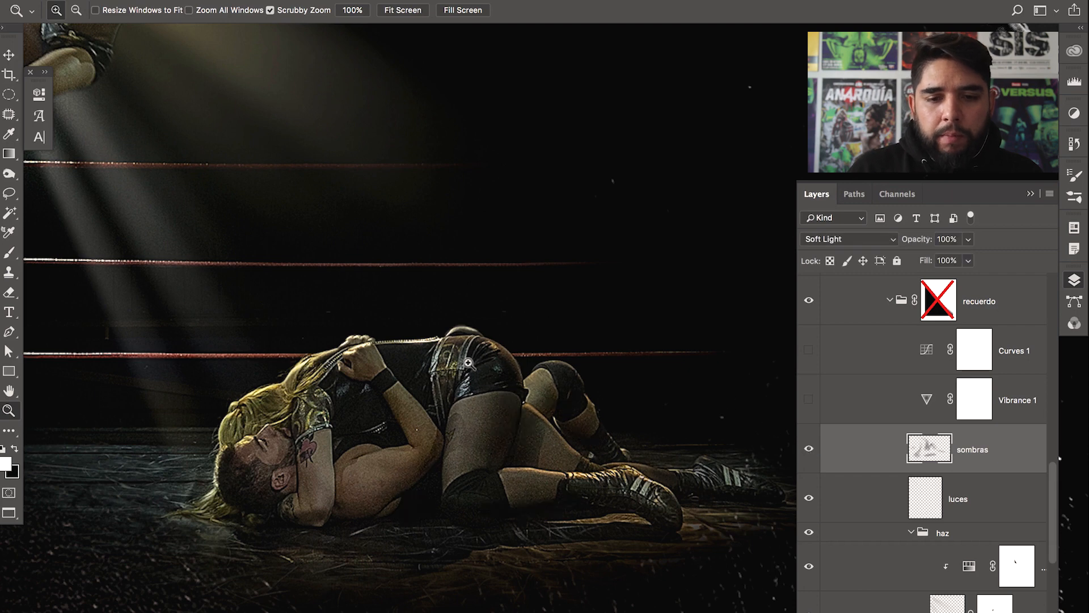
pyautogui.moveTo(510, 428); pyautogui.dragTo(514, 410)
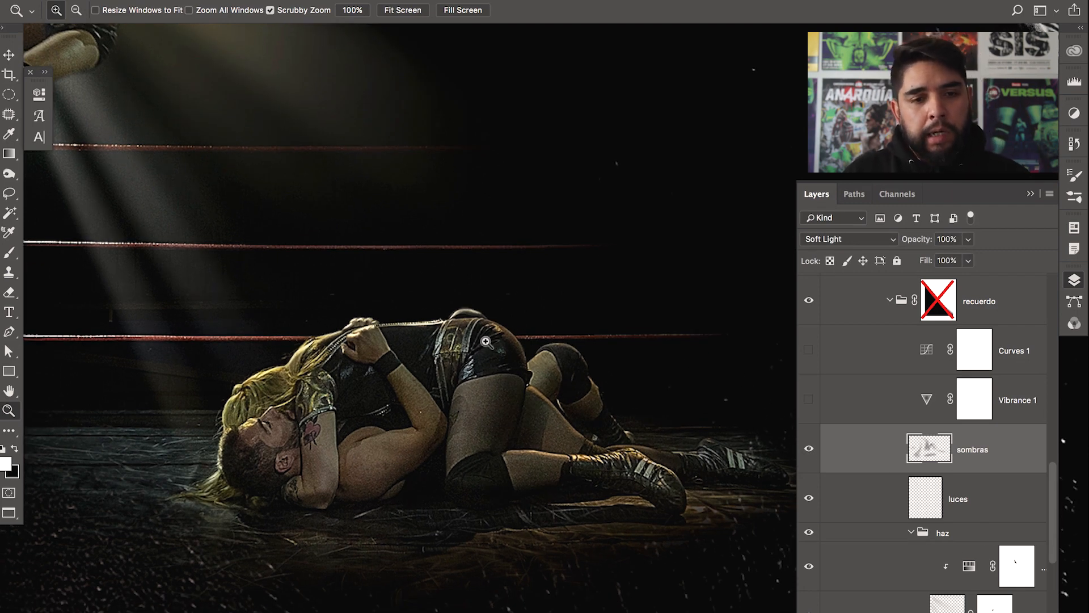
pyautogui.click(810, 449)
pyautogui.click(809, 449)
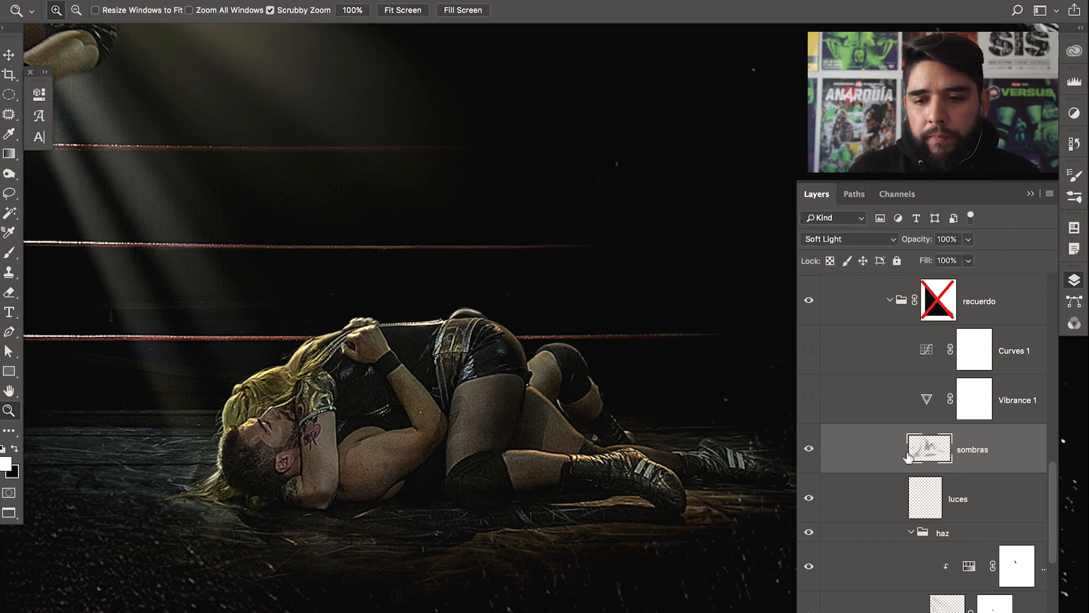
# Inspect the sombras layer's shadow strokes in isolation, restore the other layers, and set up a black soft brush at 92 px
pyautogui.keyDown('alt'); pyautogui.click(809, 449); pyautogui.keyUp('alt')
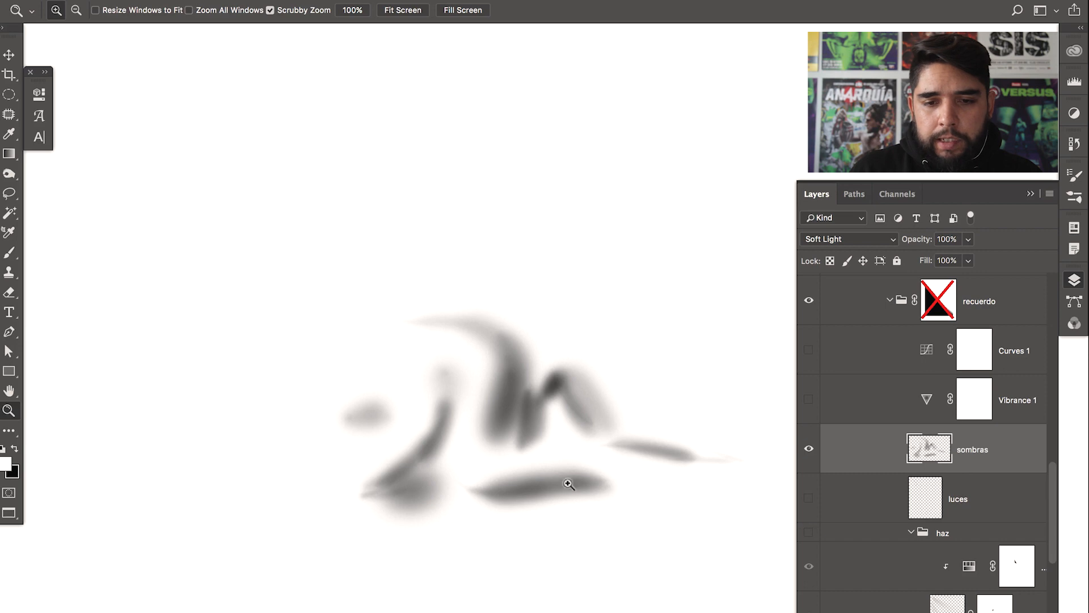
pyautogui.press('b')
pyautogui.press('x')
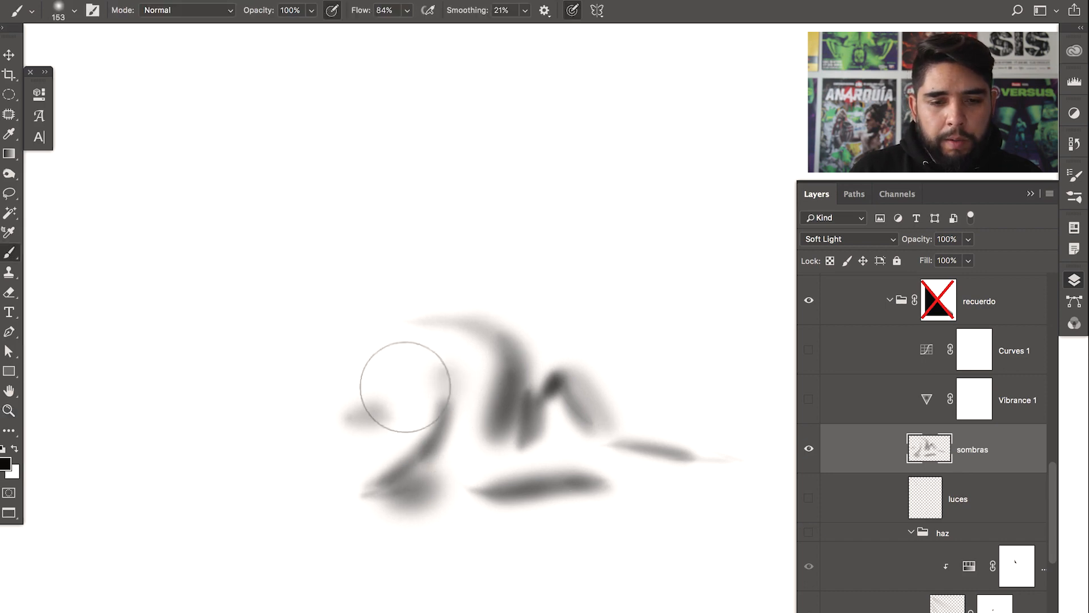
pyautogui.keyDown('alt'); pyautogui.click(811, 450); pyautogui.keyUp('alt')
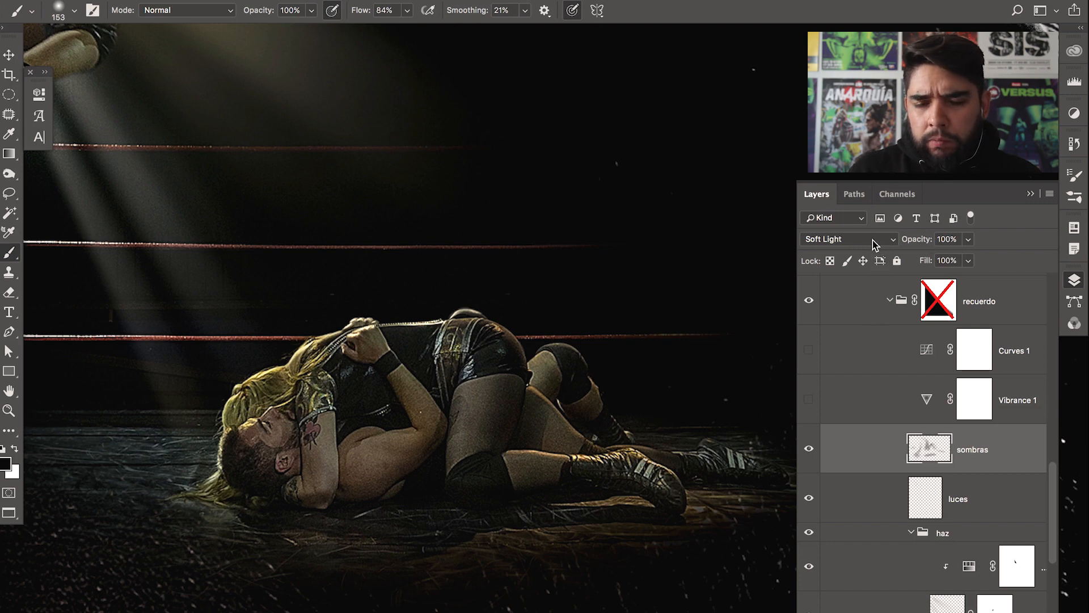
pyautogui.moveTo(453, 351)
pyautogui.mouseDown()
pyautogui.moveTo(423, 352)
pyautogui.moveTo(423, 210)
pyautogui.mouseUp()
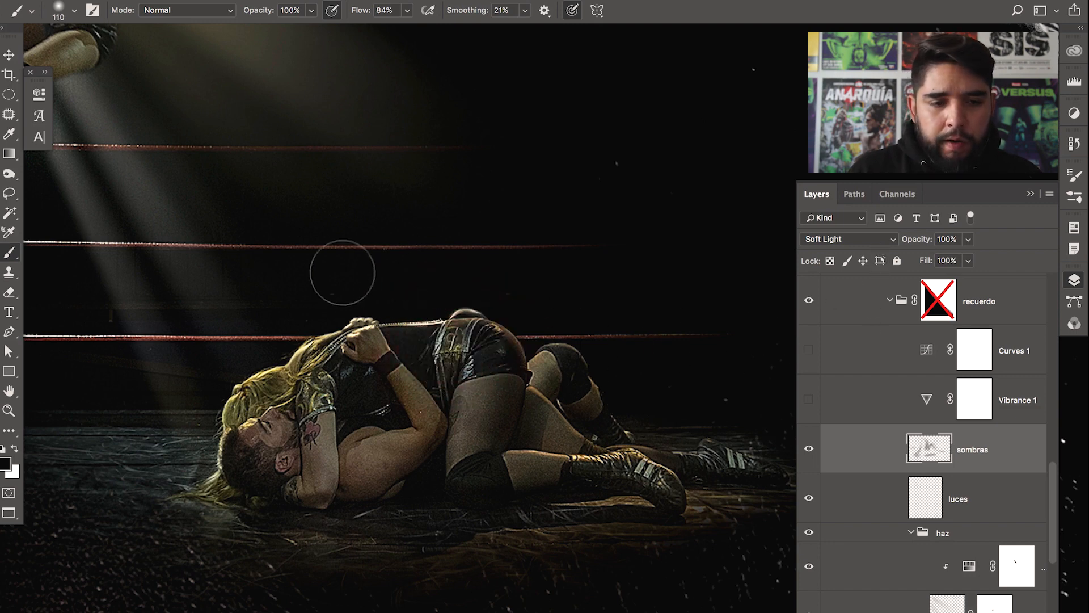
pyautogui.moveTo(341, 290); pyautogui.dragTo(332, 289)
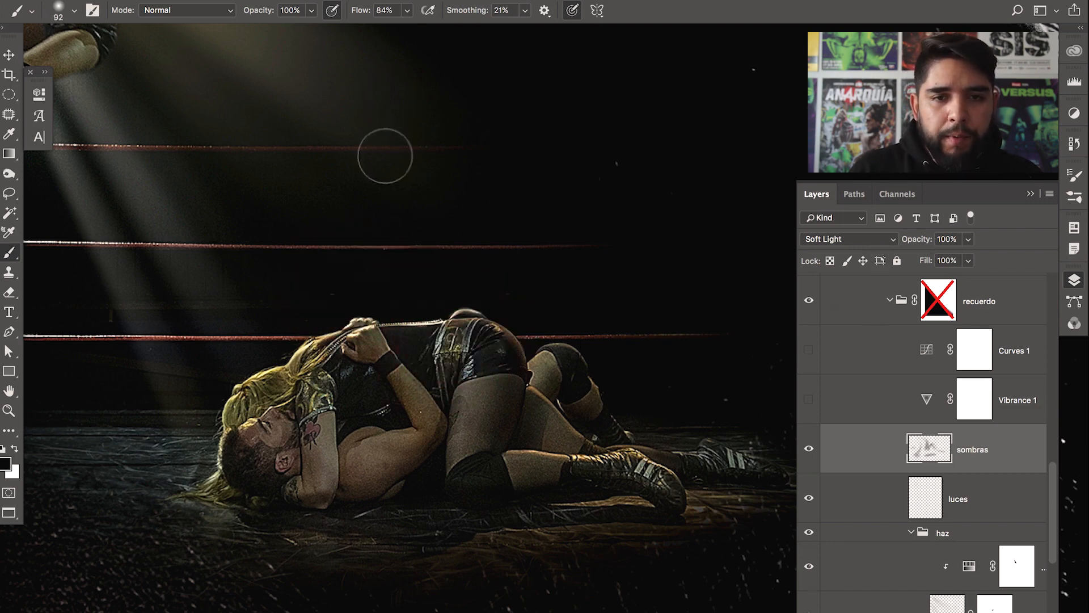
pyautogui.moveTo(424, 267); pyautogui.dragTo(412, 266)
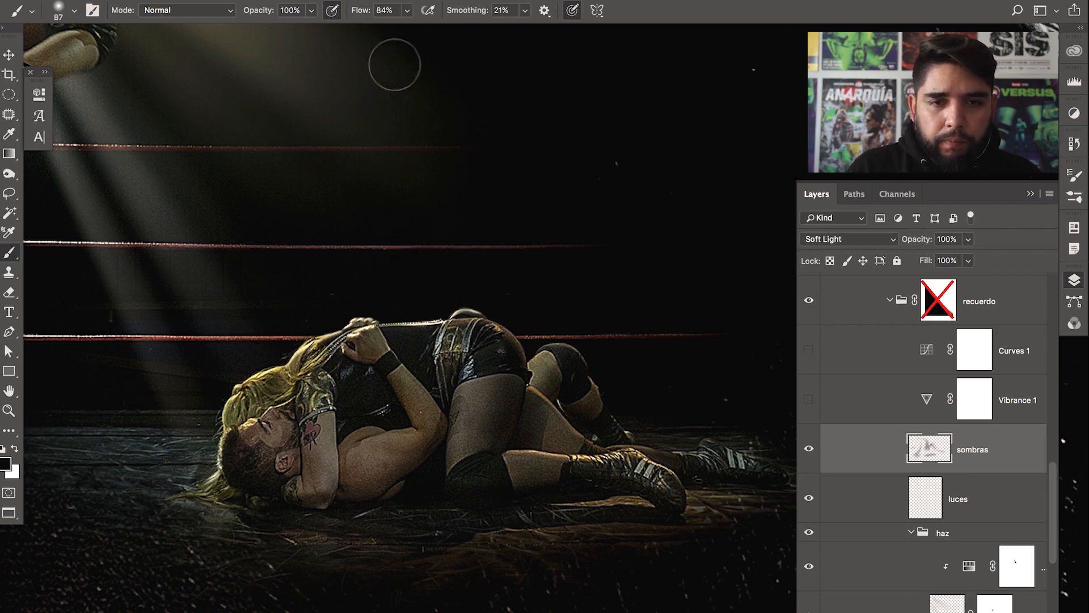
pyautogui.moveTo(342, 248)
pyautogui.mouseDown()
pyautogui.moveTo(370, 536)
pyautogui.moveTo(361, 116)
pyautogui.moveTo(393, 85)
pyautogui.mouseUp()
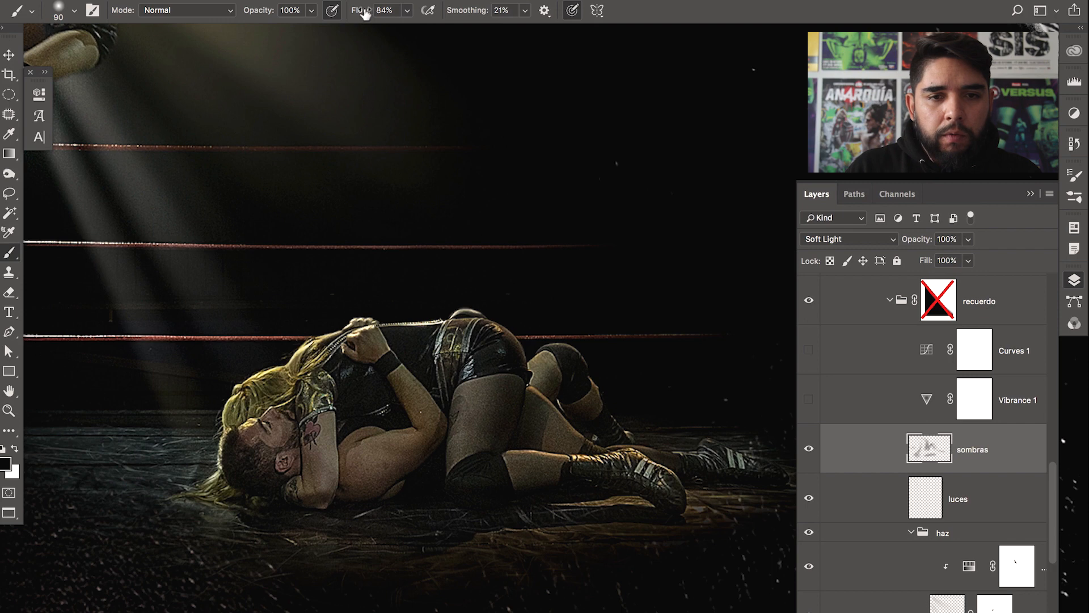
pyautogui.press('v')
pyautogui.hotkey('shift', '1')
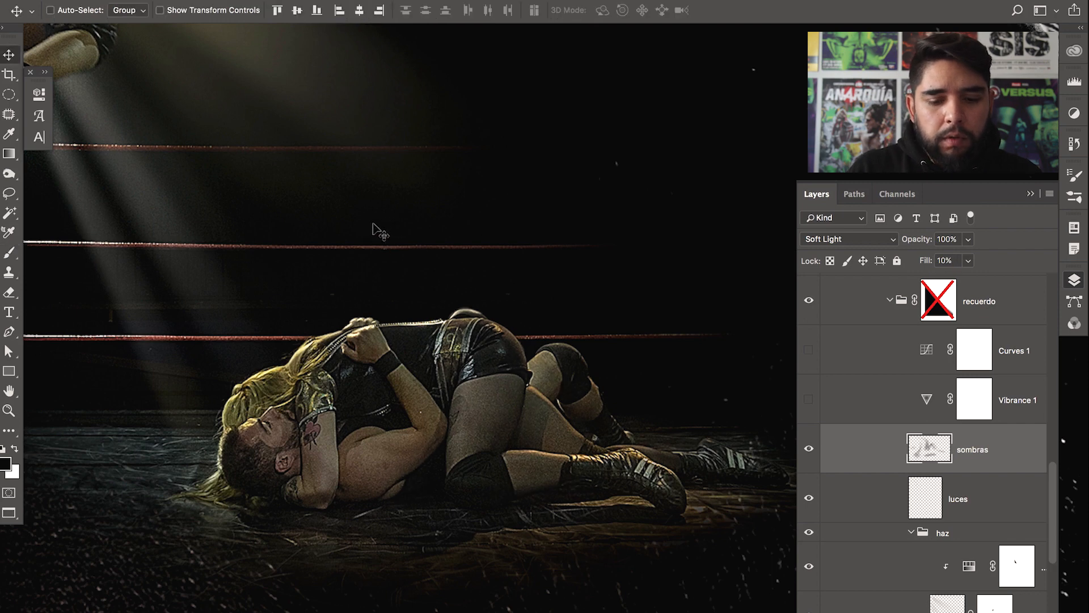
pyautogui.hotkey('shift', '0')
pyautogui.press('b')
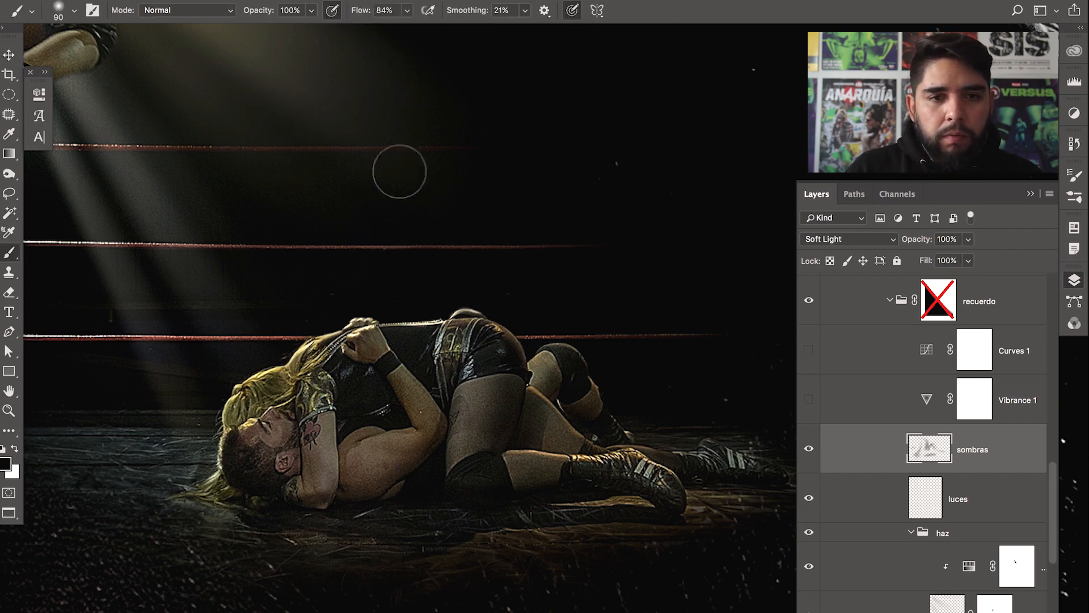
pyautogui.press('0')
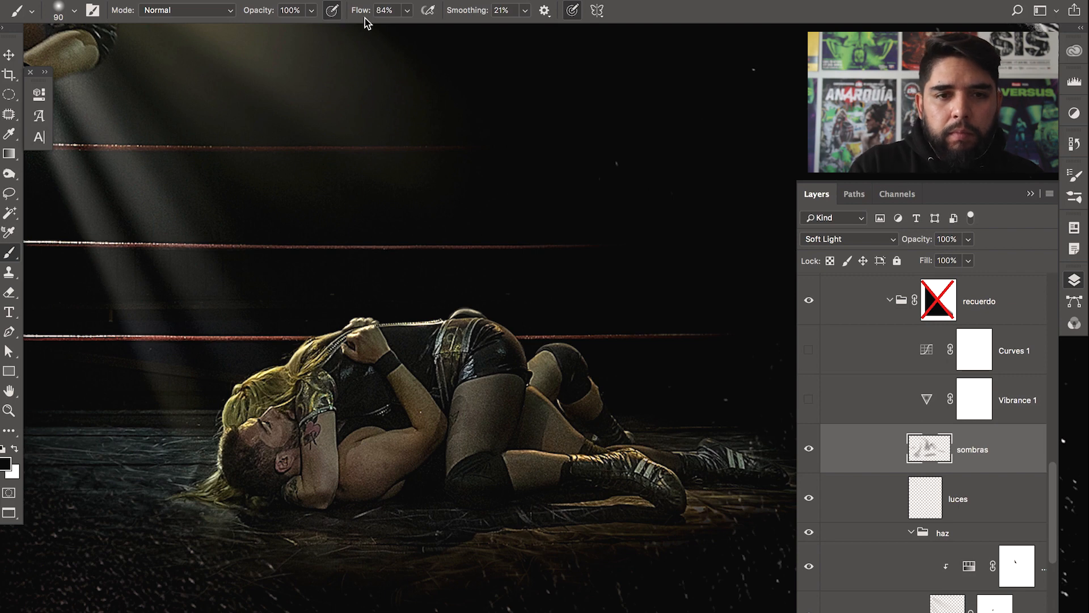
# Set the brush flow to 8% and reduce the brush to 45 px for soft shadows on the wrestlers
pyautogui.moveTo(364, 11); pyautogui.dragTo(310, 7)
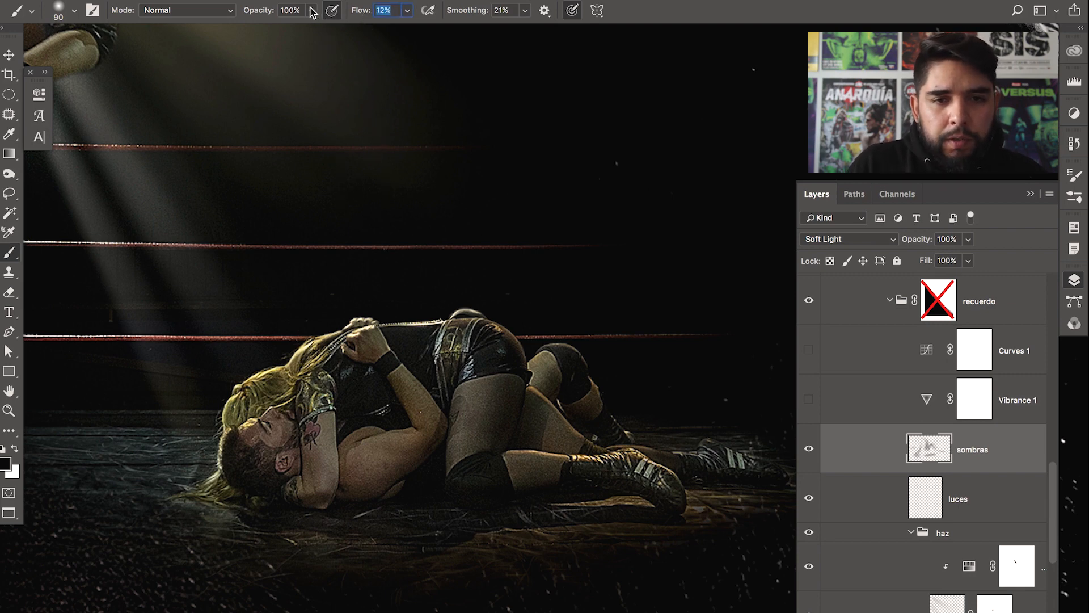
pyautogui.moveTo(402, 395); pyautogui.dragTo(367, 396)
pyautogui.moveTo(323, 457); pyautogui.dragTo(306, 457)
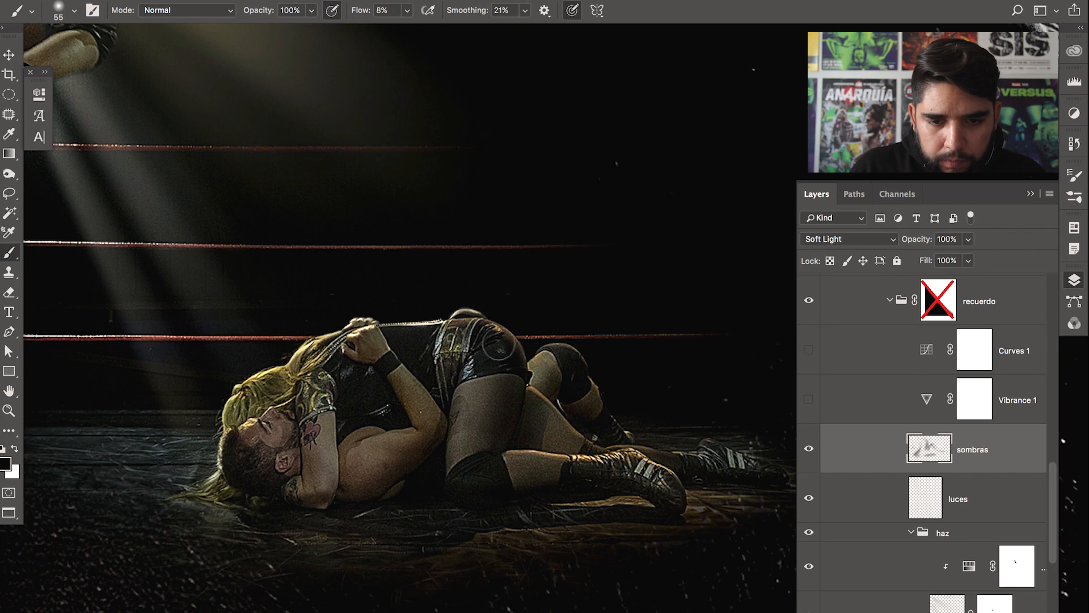
pyautogui.moveTo(578, 433); pyautogui.dragTo(559, 423)
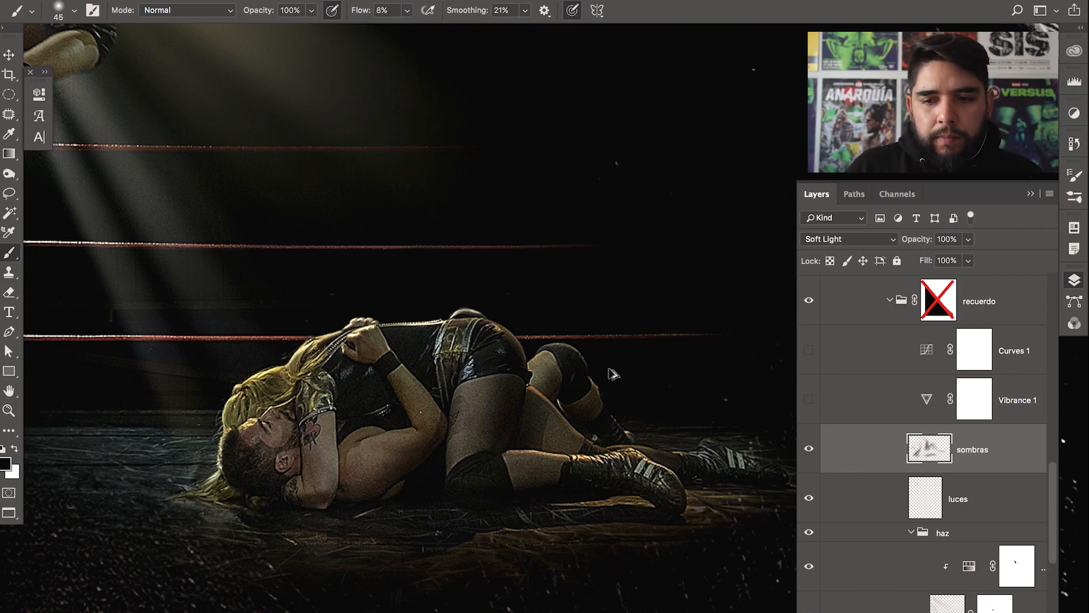
# Make the Vibrance 1 adjustment layer visible over the whole ring scene inside the recuerdo group
pyautogui.press('super+minus')
pyautogui.press('super+minus')
pyautogui.press('super+minus')
pyautogui.press('z')
pyautogui.click(466, 318)
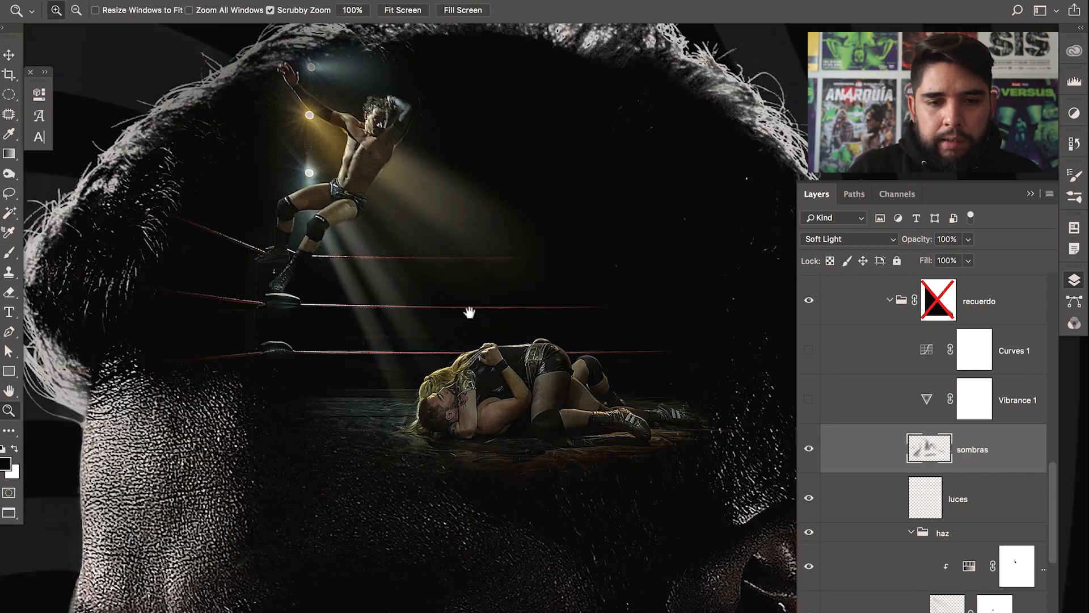
pyautogui.moveTo(470, 313); pyautogui.dragTo(435, 364)
pyautogui.click(984, 312)
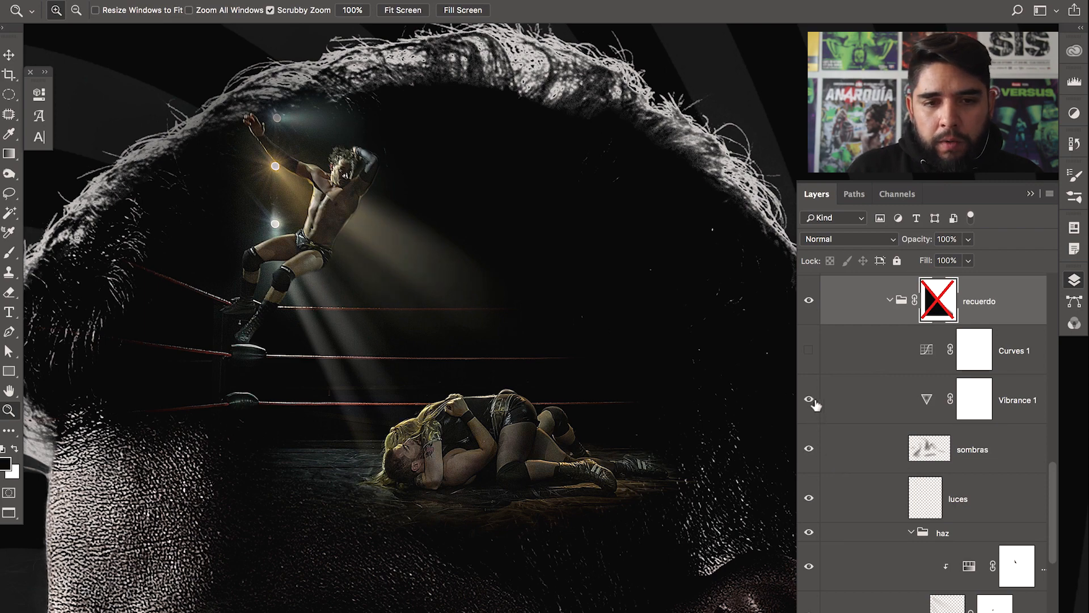
# Try adding a second Vibrance adjustment layer directly above Vibrance 1, and undo its creation
pyautogui.click(925, 403)
pyautogui.click(959, 612)
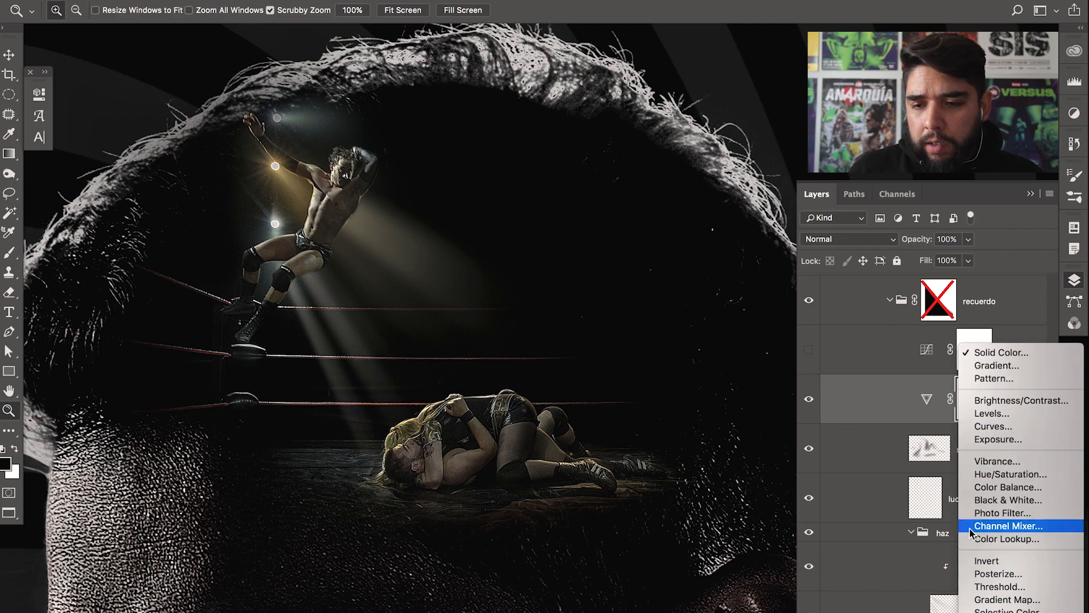
pyautogui.click(1009, 465)
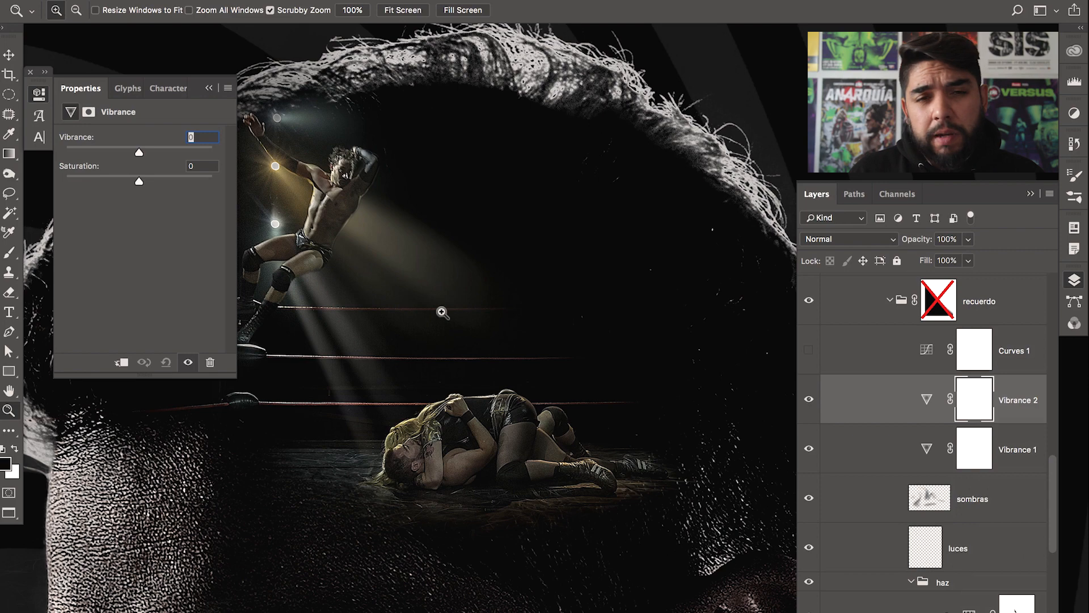
pyautogui.press('super+z')
# Open the Vibrance 1 settings, try a vibrance of -1 on the scene, undo it and close the settings
pyautogui.click(927, 411)
pyautogui.moveTo(410, 275); pyautogui.dragTo(440, 302)
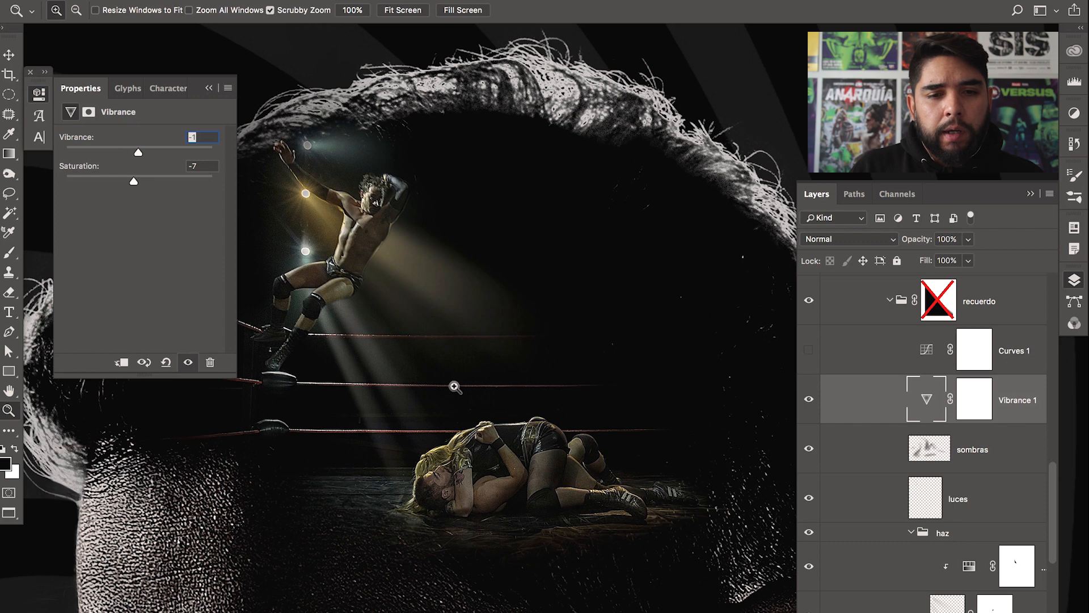
pyautogui.press('super+z')
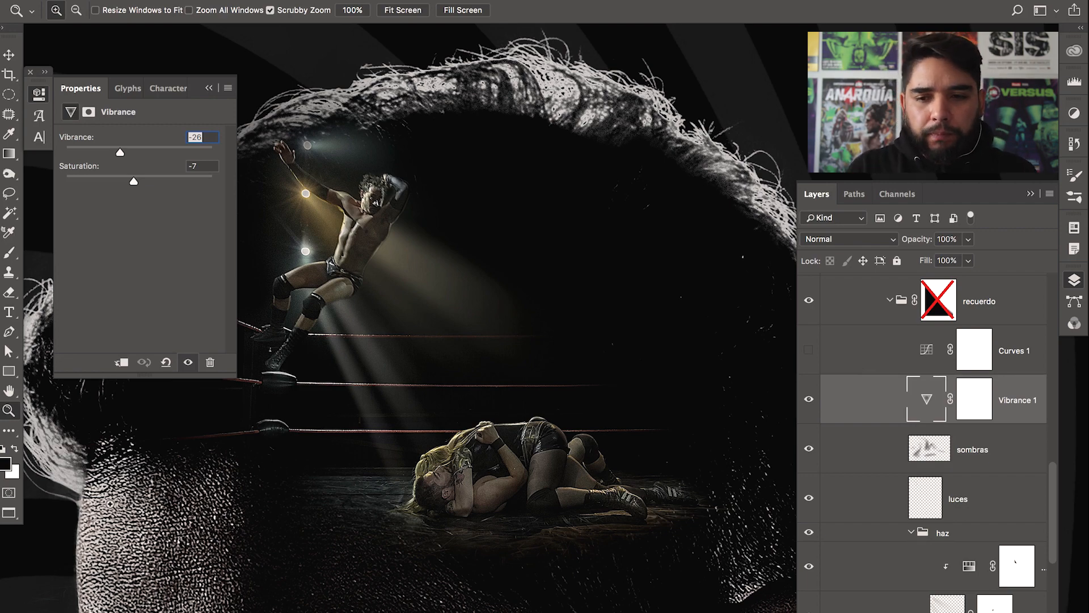
pyautogui.click(209, 89)
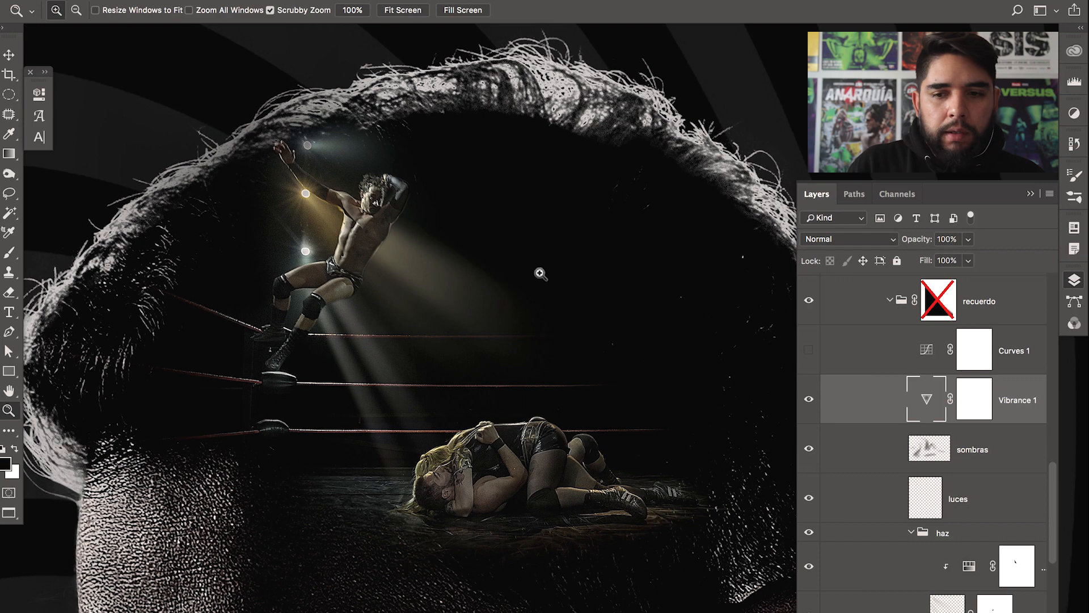
# Make the Curves 1 layer visible, open its RGB curve and go through the highlight, midtone and shadow points
pyautogui.click(915, 355)
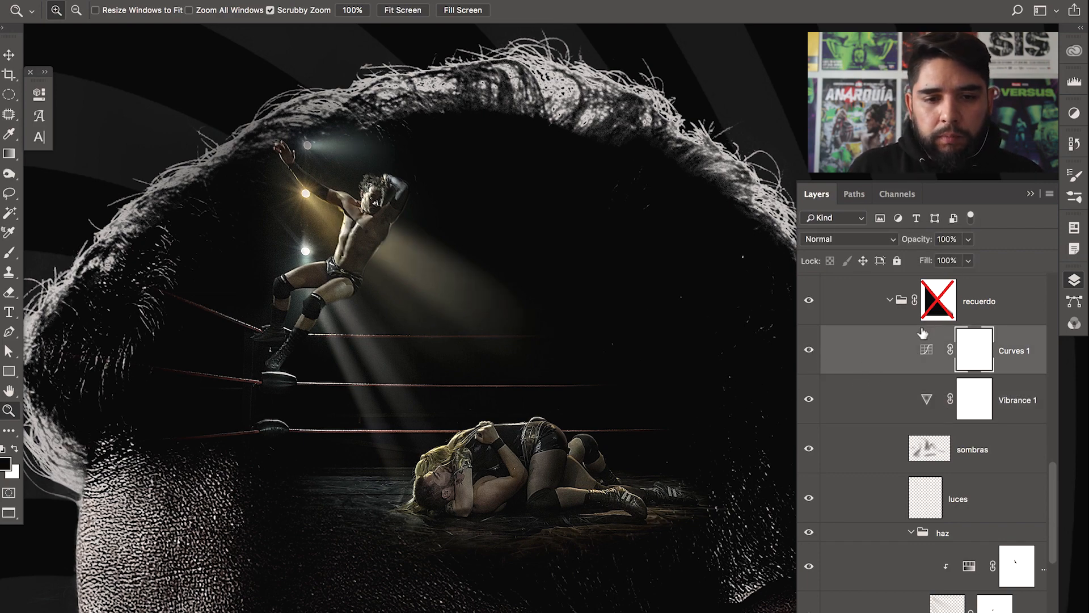
pyautogui.doubleClick(927, 350)
pyautogui.click(181, 189)
pyautogui.click(151, 225)
pyautogui.moveTo(124, 256); pyautogui.dragTo(126, 261)
pyautogui.click(182, 187)
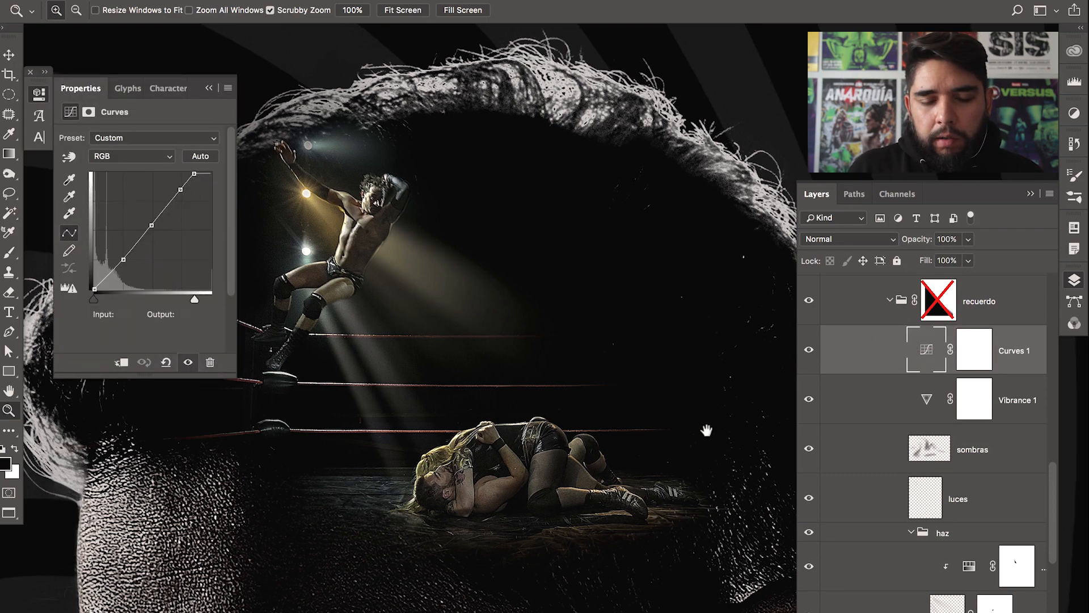
# Compare the ring scene with and without the Curves 1 adjustment
pyautogui.click(810, 351)
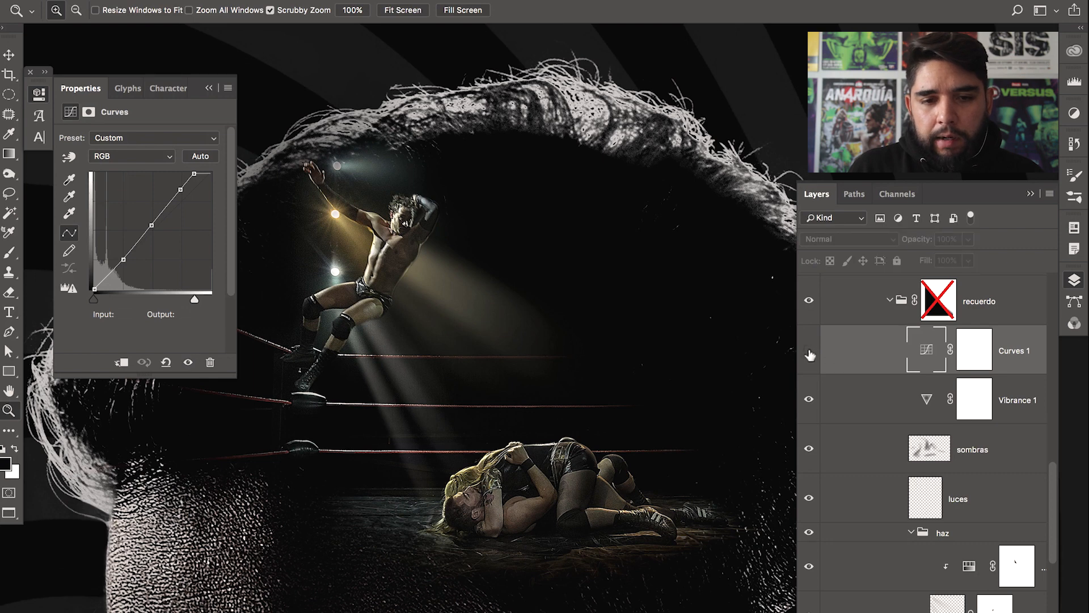
pyautogui.click(810, 353)
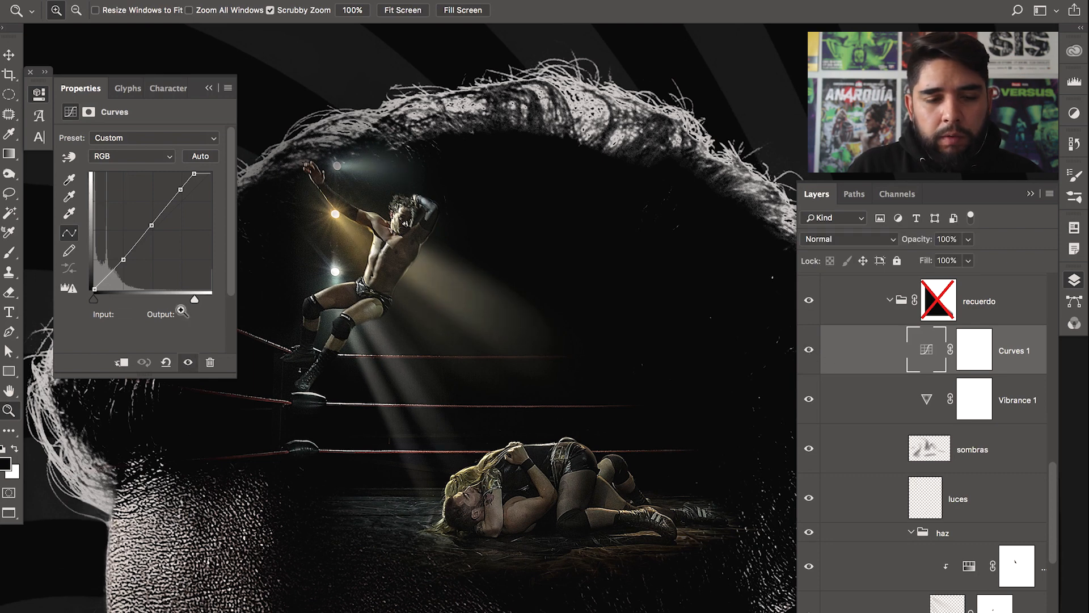
pyautogui.click(809, 352)
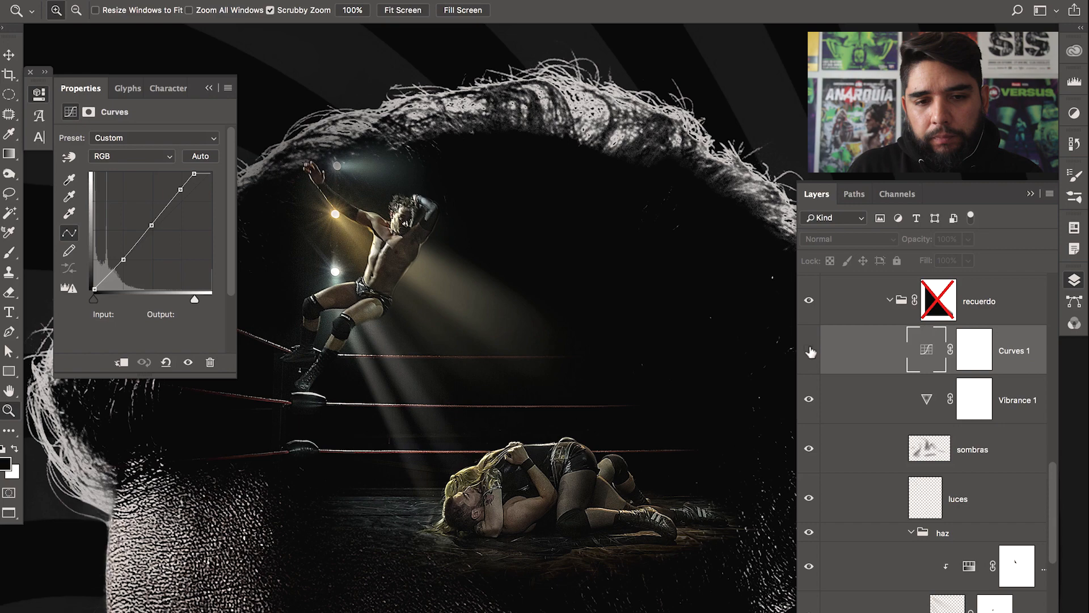
pyautogui.click(809, 352)
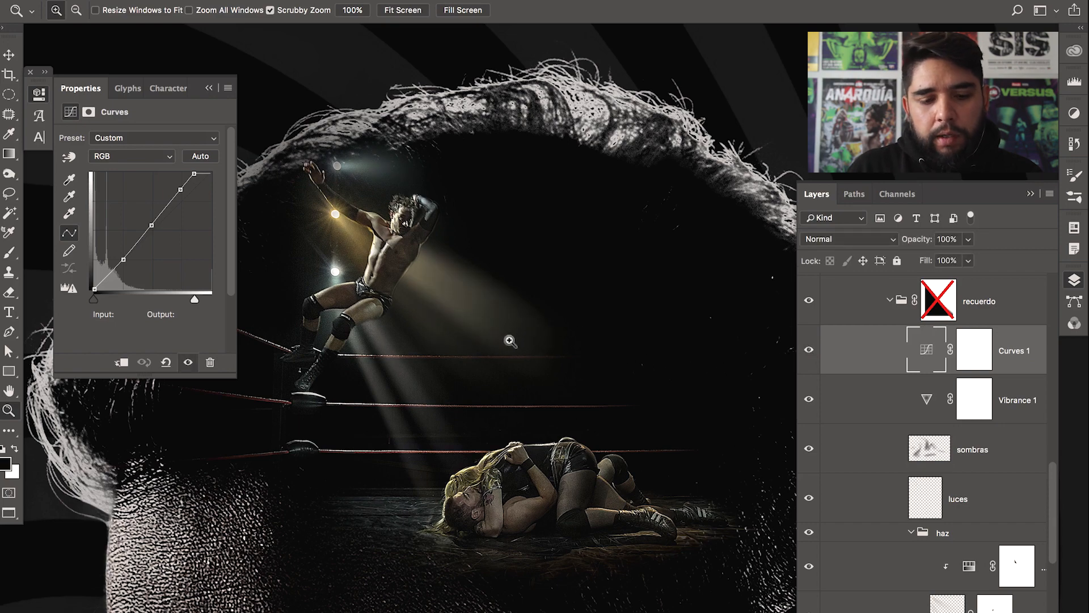
# Close the curve settings and examine the graded ring scene both within the whole head and close up
pyautogui.keyDown('alt'); pyautogui.click(545, 323); pyautogui.keyUp('alt')
pyautogui.keyDown('alt'); pyautogui.click(555, 340); pyautogui.keyUp('alt')
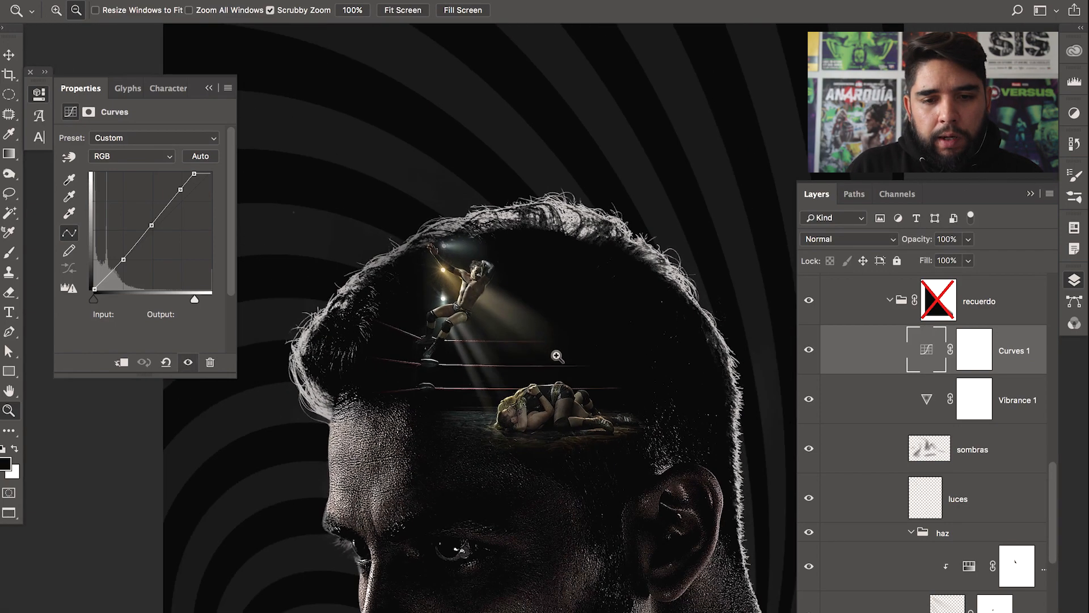
pyautogui.moveTo(527, 354); pyautogui.dragTo(515, 301)
pyautogui.click(209, 88)
pyautogui.moveTo(528, 401); pyautogui.dragTo(485, 299)
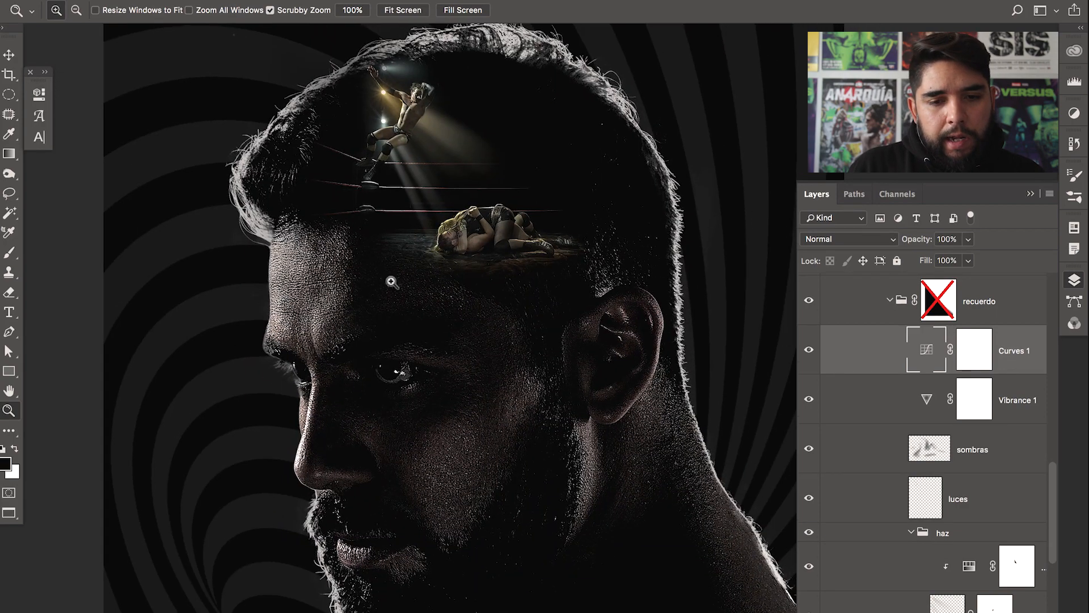
pyautogui.moveTo(426, 330); pyautogui.dragTo(450, 239)
pyautogui.scroll(3, 450, 239)
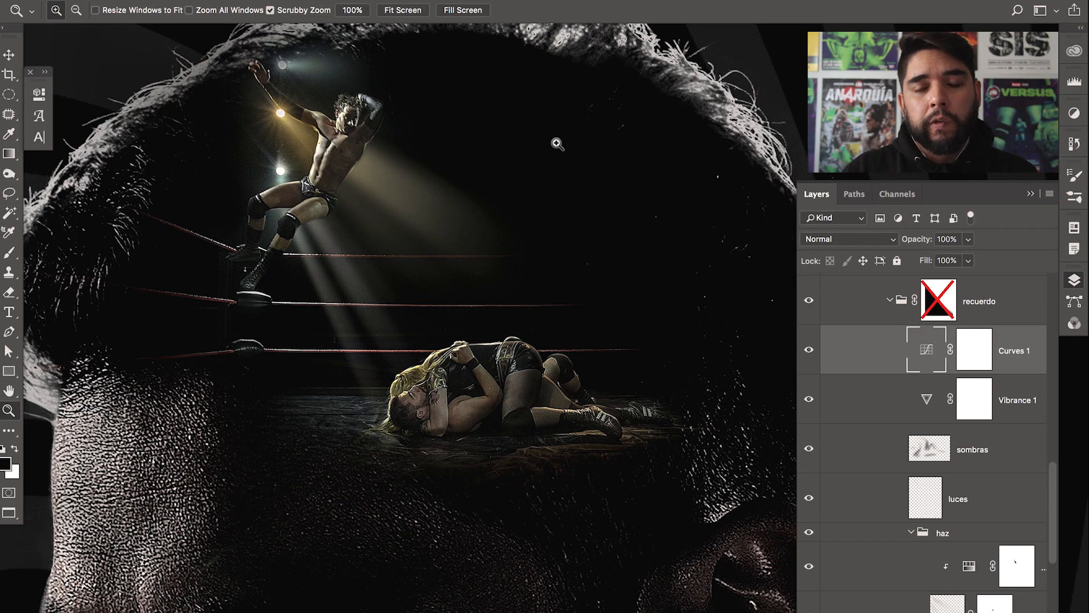
pyautogui.moveTo(391, 275); pyautogui.dragTo(436, 275)
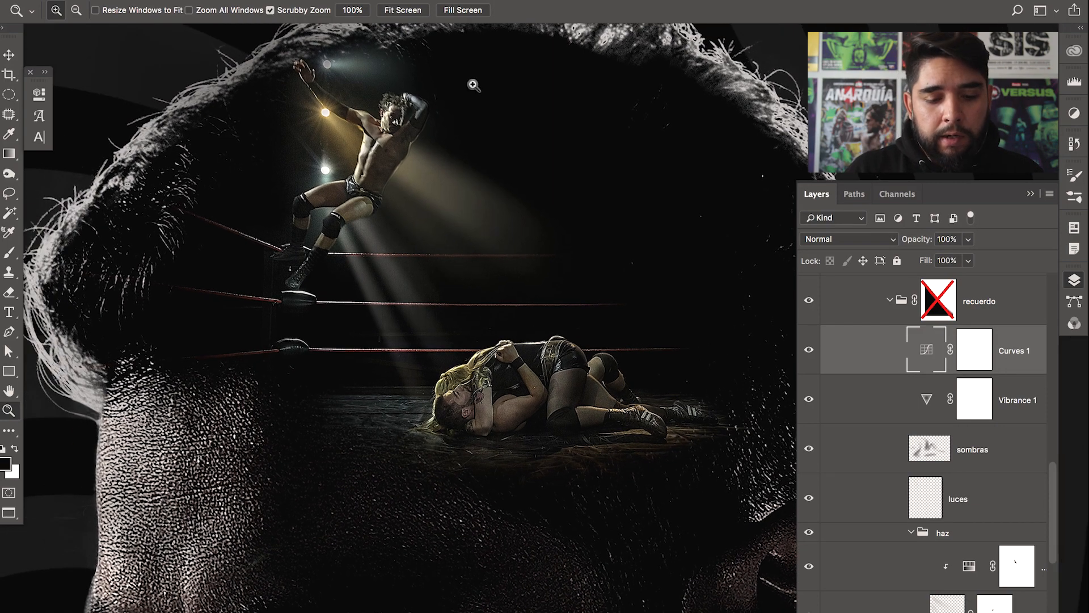
# Compare the forehead with and without the recuerdo group's layer mask, and leave the mask enabled
pyautogui.keyDown('alt'); pyautogui.click(500, 218); pyautogui.keyUp('alt')
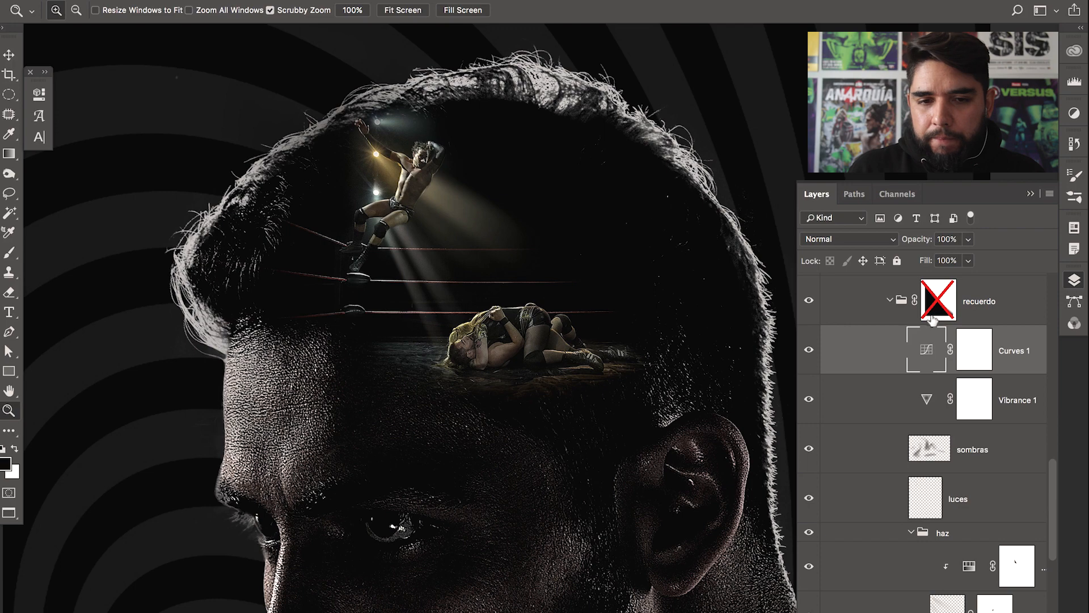
pyautogui.keyDown('alt'); pyautogui.click(590, 371); pyautogui.keyUp('alt')
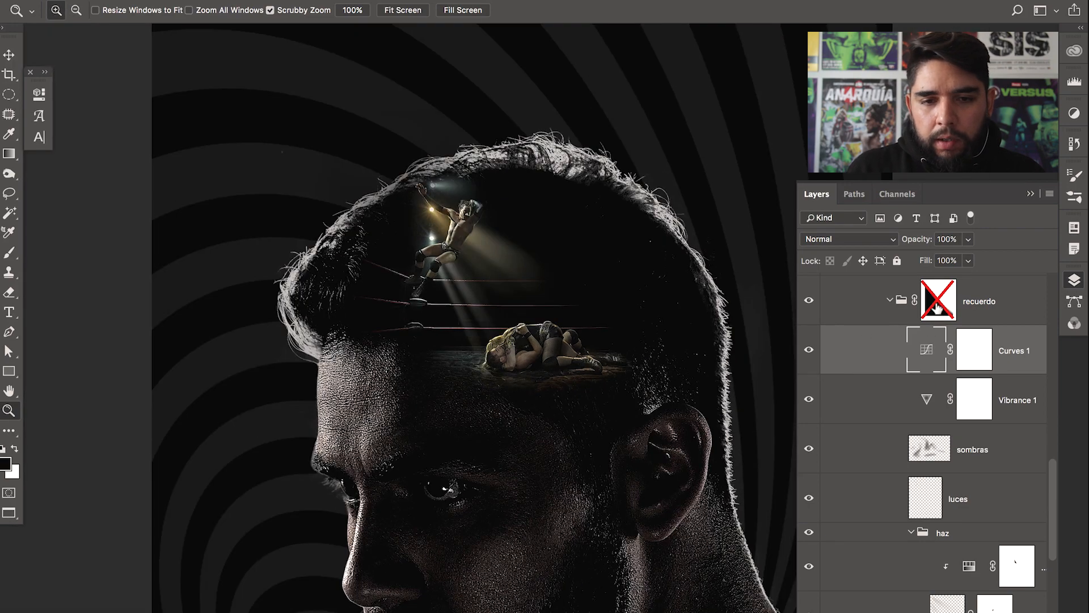
pyautogui.moveTo(679, 425); pyautogui.dragTo(636, 405)
pyautogui.keyDown('shift'); pyautogui.click(933, 311); pyautogui.keyUp('shift')
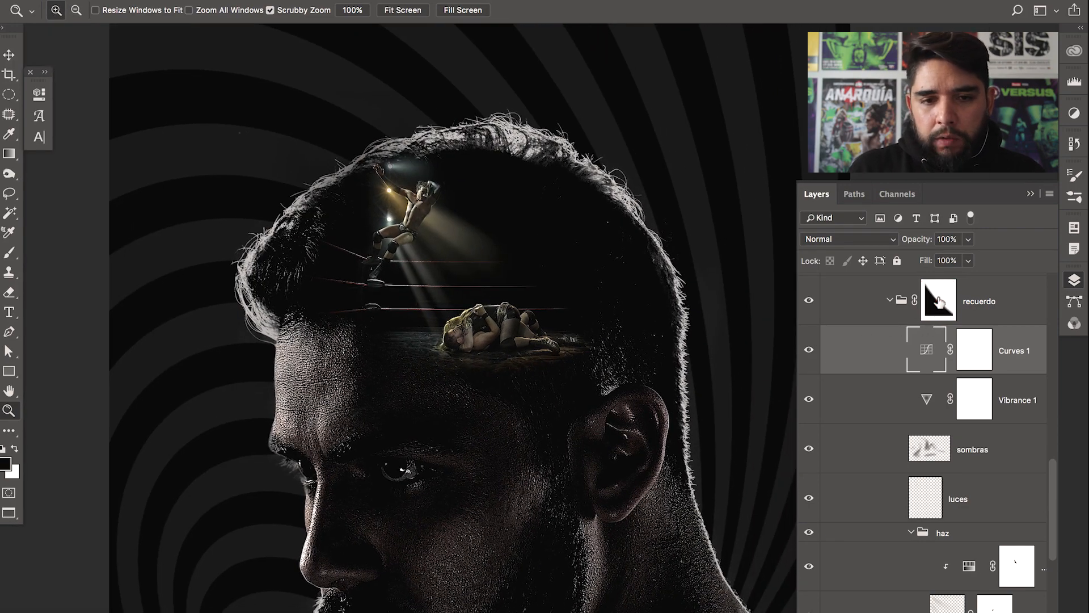
pyautogui.keyDown('shift'); pyautogui.click(936, 307); pyautogui.keyUp('shift')
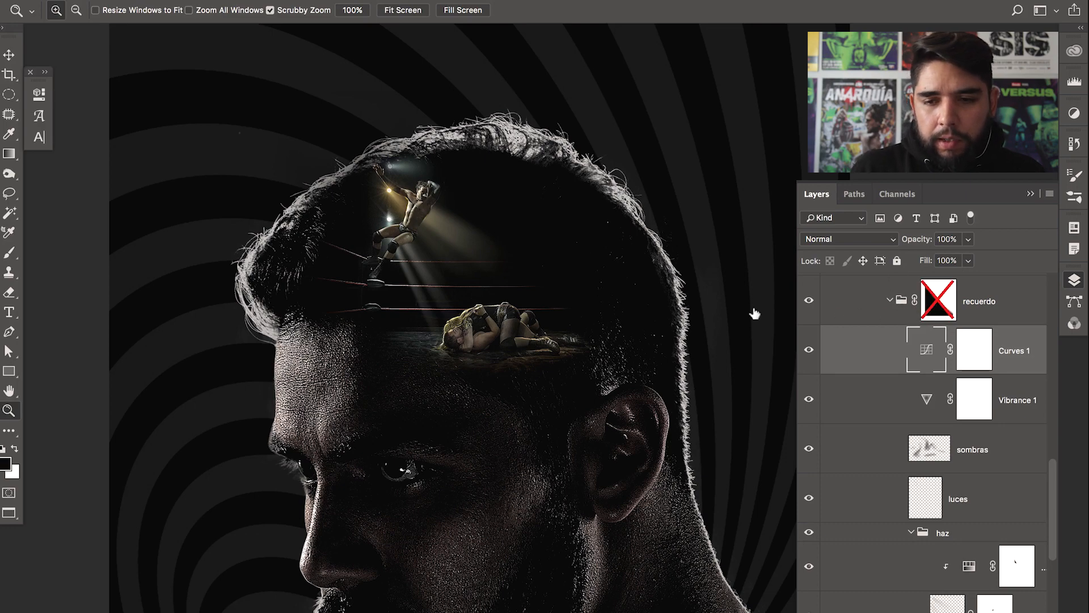
pyautogui.click(268, 421)
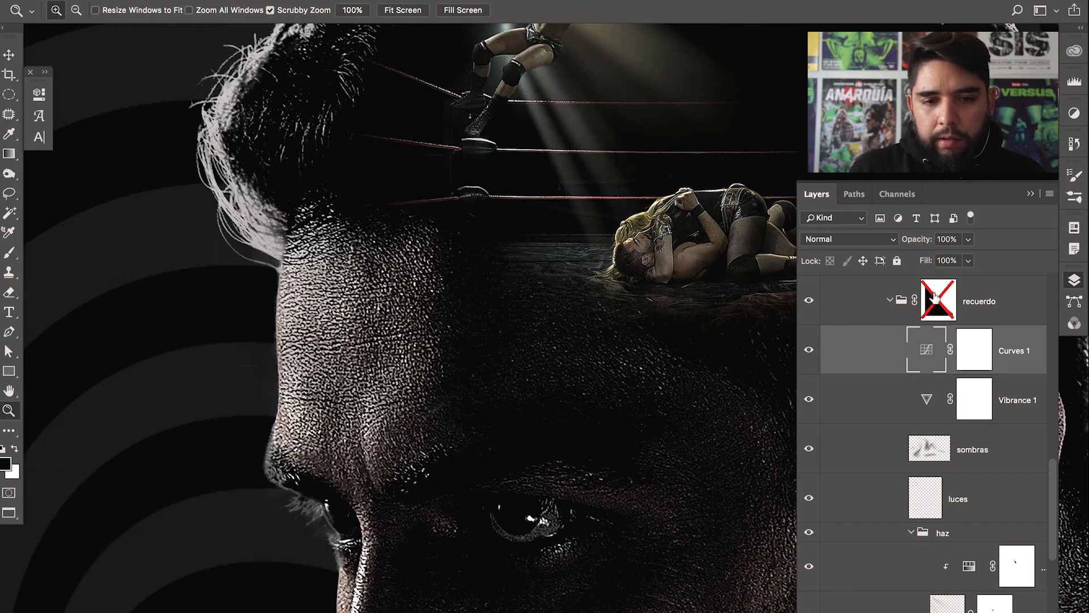
pyautogui.keyDown('shift'); pyautogui.click(934, 299); pyautogui.keyUp('shift')
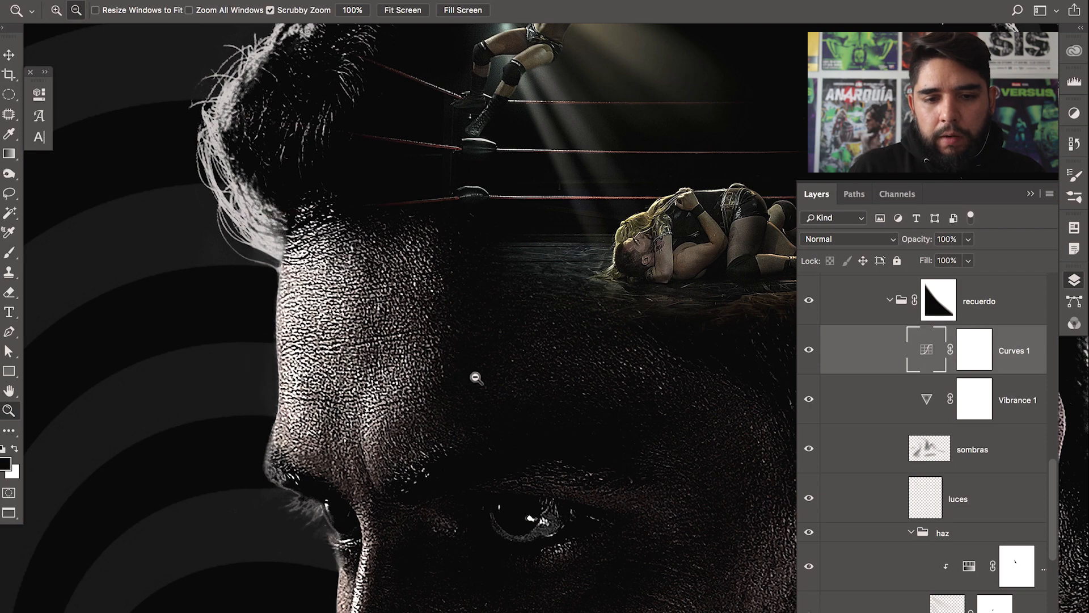
pyautogui.keyDown('alt'); pyautogui.click(476, 377); pyautogui.keyUp('alt')
# Collapse the recuerdo and opciones groups to reach the hidden adjustment layers and the gradiente layer above them
pyautogui.click(891, 301)
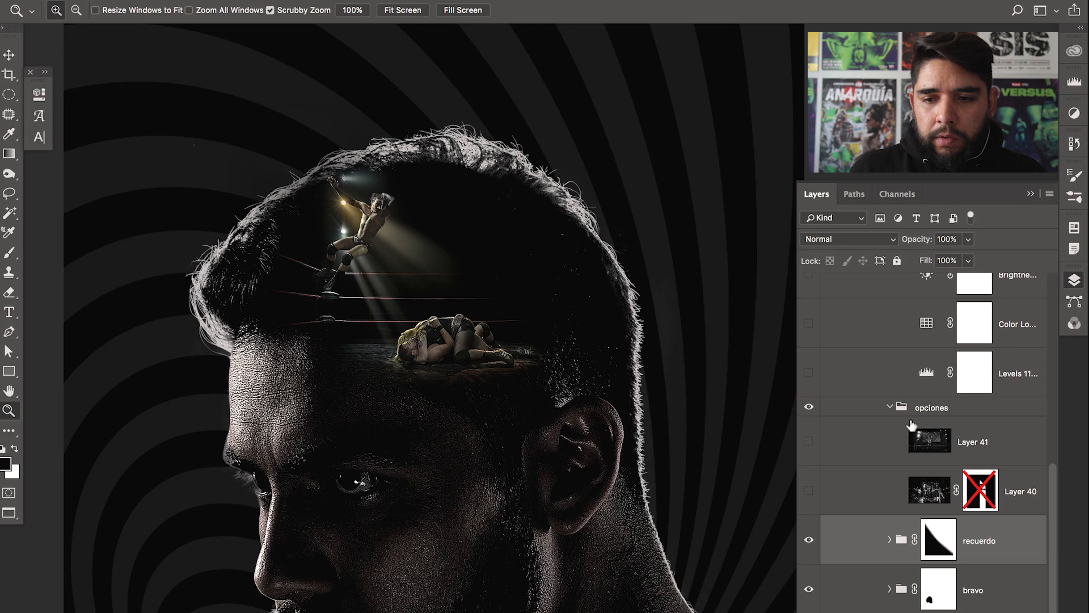
pyautogui.click(890, 407)
pyautogui.scroll(3, 1055, 499)
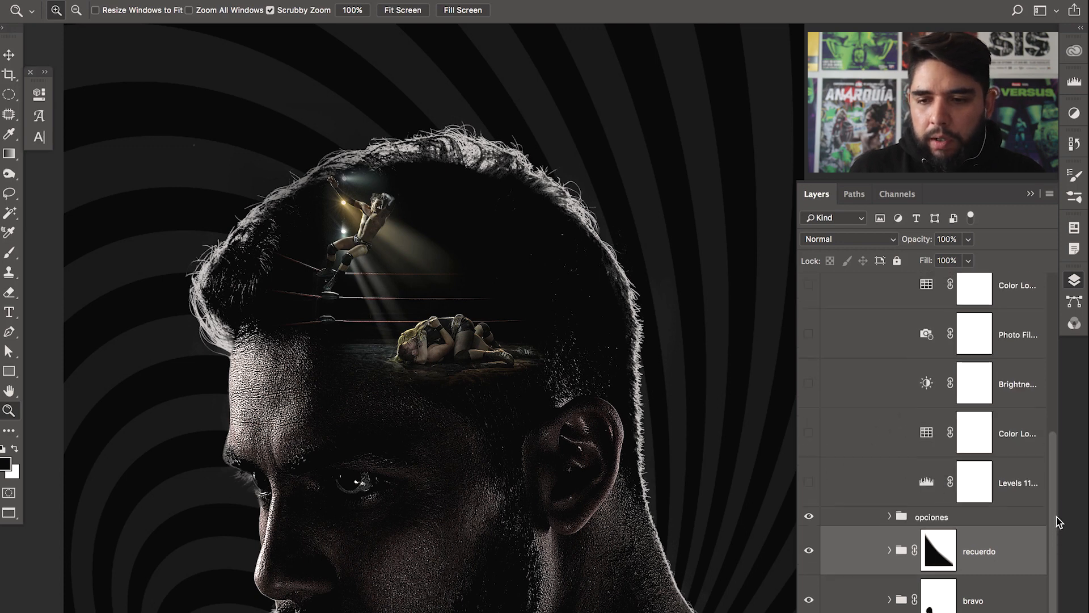
pyautogui.moveTo(508, 402); pyautogui.dragTo(516, 359)
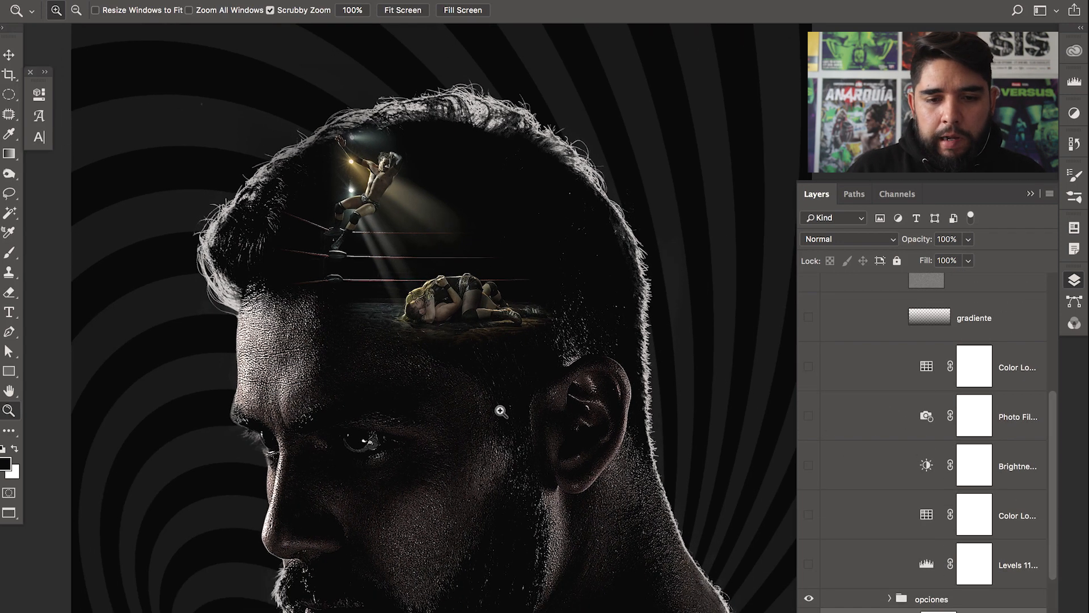
pyautogui.keyDown('alt'); pyautogui.click(502, 411); pyautogui.keyUp('alt')
pyautogui.moveTo(502, 405); pyautogui.dragTo(505, 327)
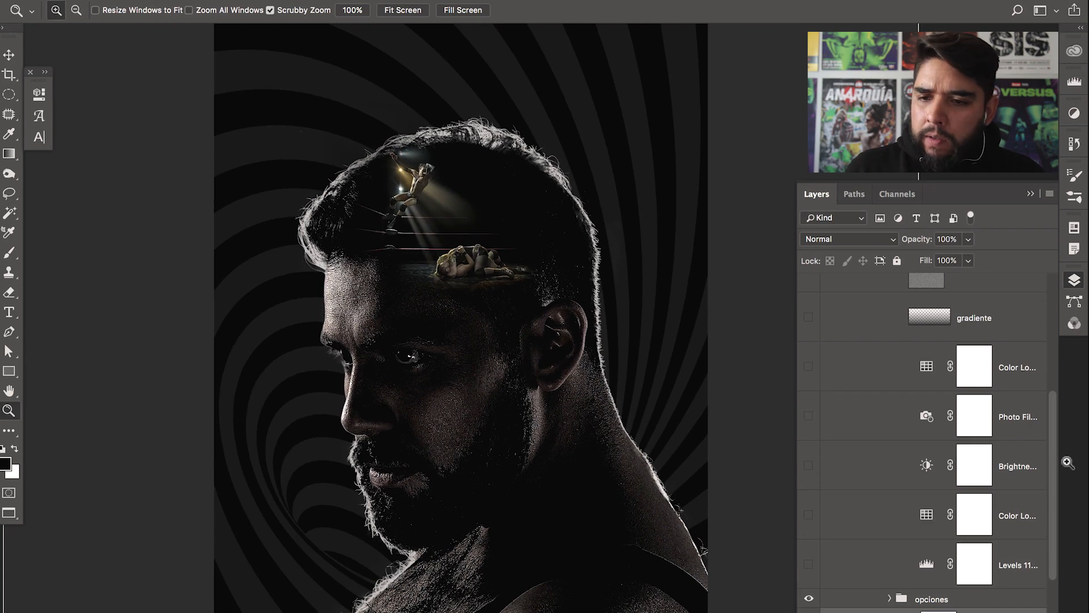
# Turn on the Levels, both Color Lookup, Brightness and Photo Filter adjustment layers in the fx group
pyautogui.scroll(3, 1054, 459)
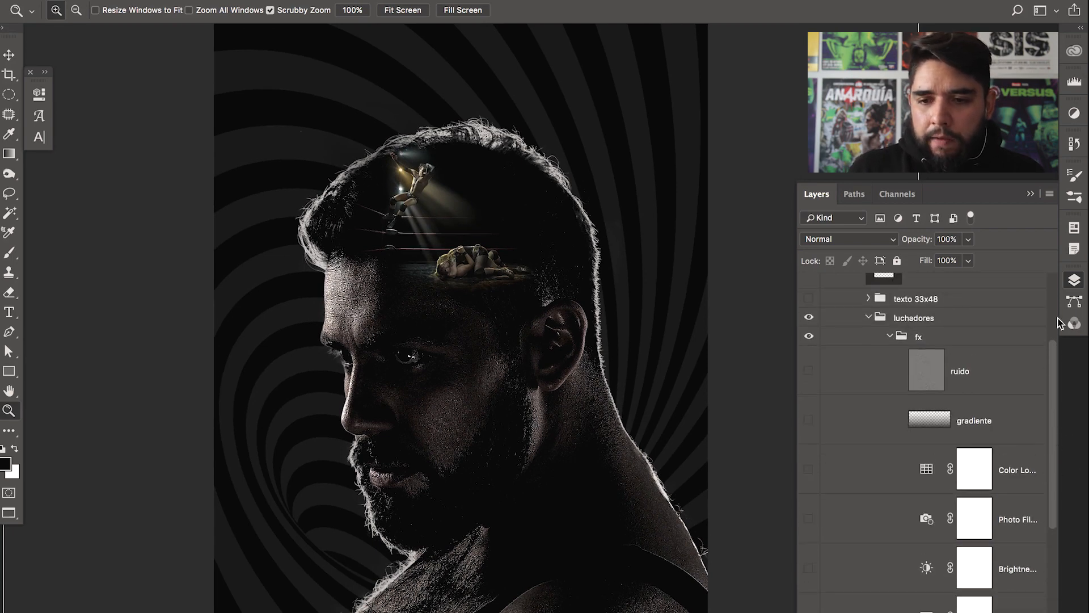
pyautogui.scroll(-4, 1057, 381)
pyautogui.hscroll(2, 567, 442)
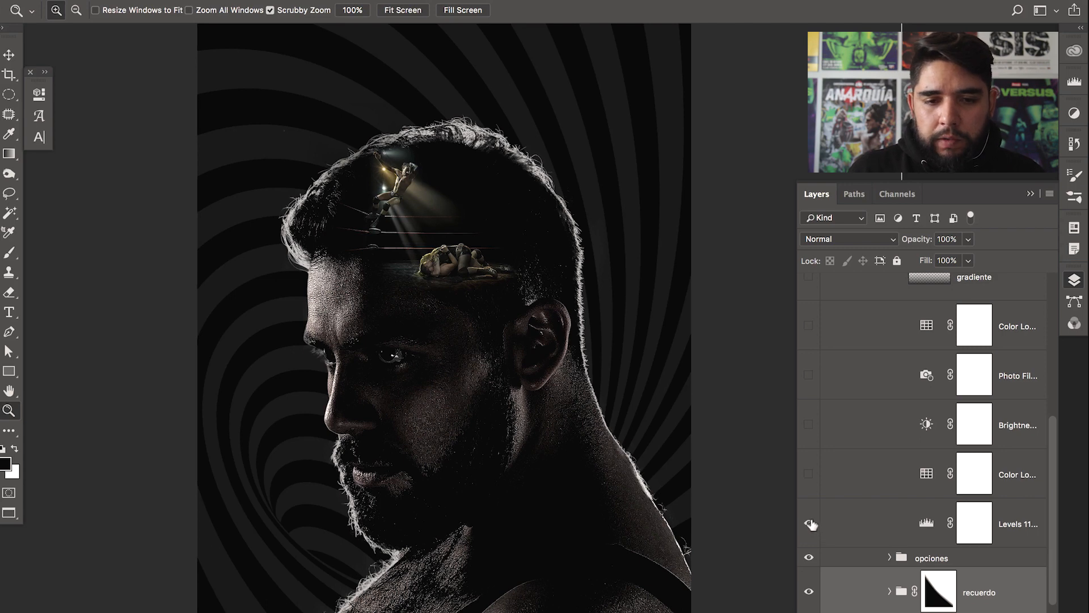
pyautogui.click(928, 523)
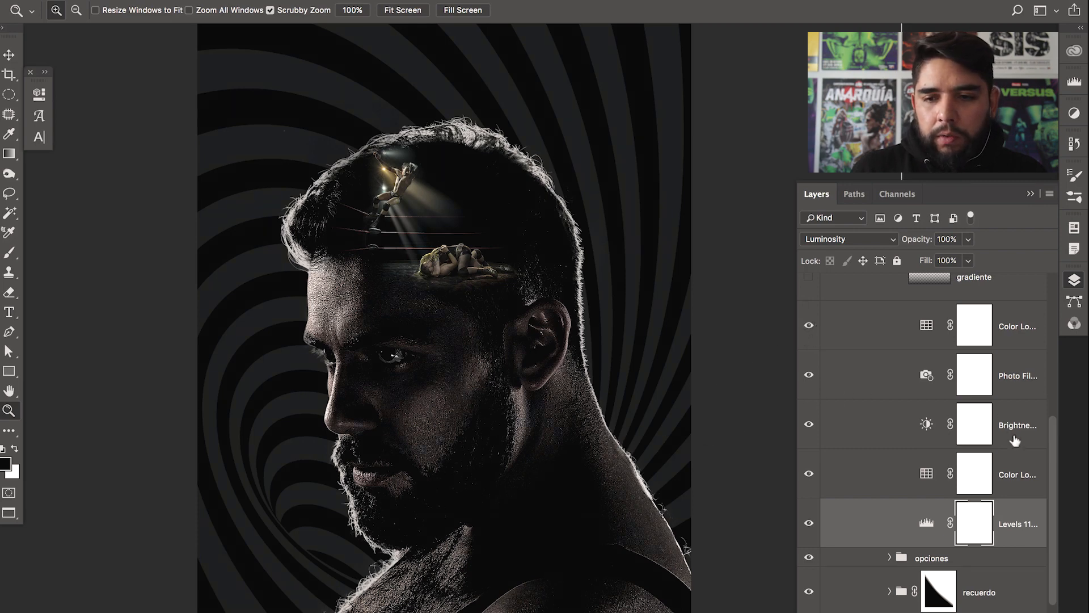
pyautogui.scroll(2, 1050, 459)
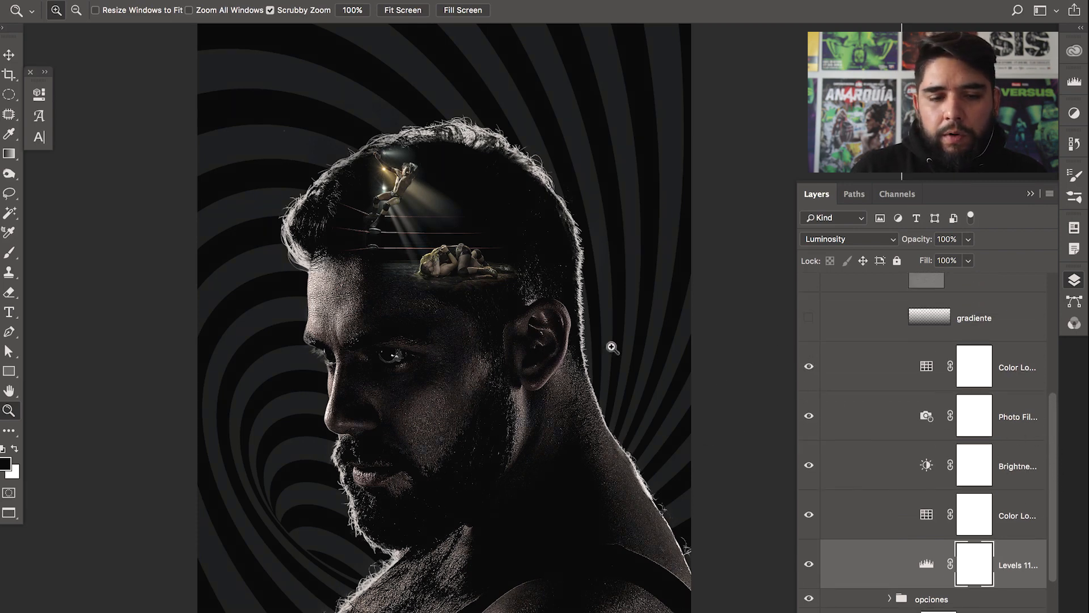
pyautogui.scroll(-2, 681, 380)
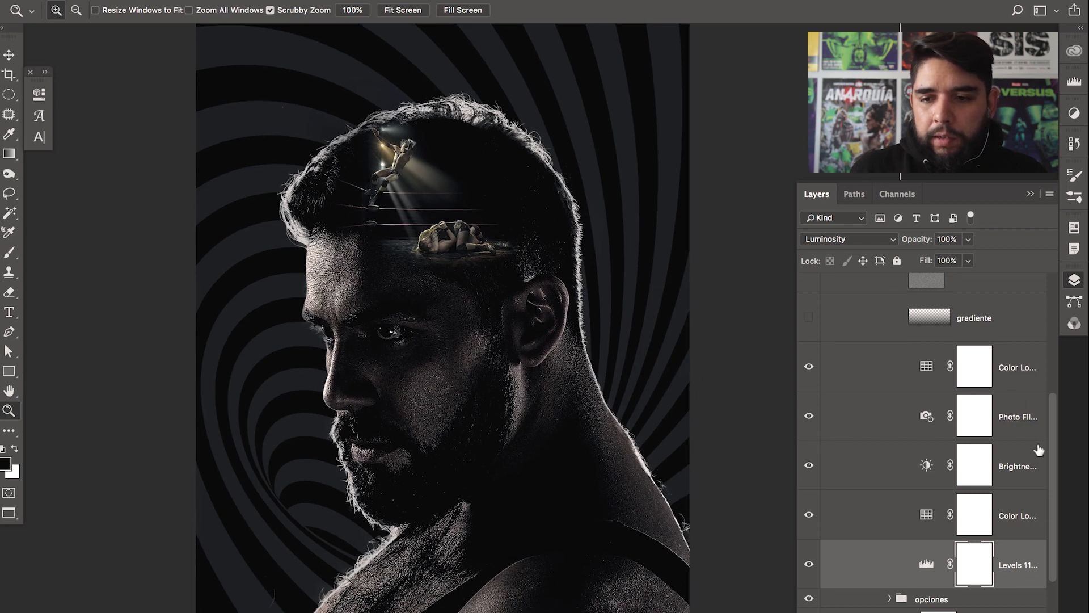
# Show the gradiente layer above the adjustments and check its shading over the lower part of the portrait
pyautogui.scroll(3, 1038, 450)
pyautogui.scroll(-4, 649, 370)
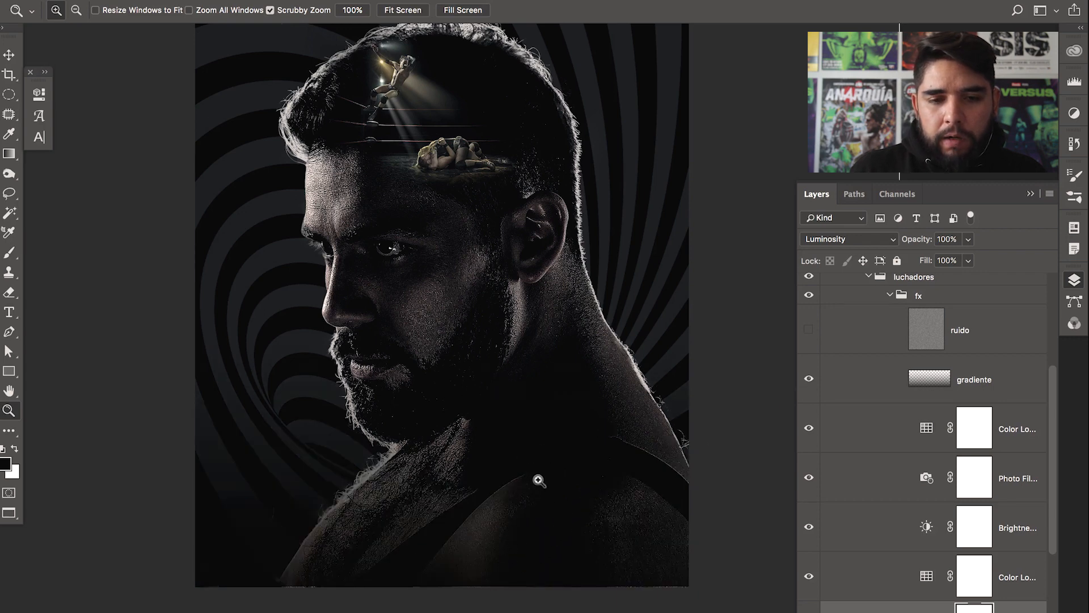
pyautogui.moveTo(540, 481); pyautogui.dragTo(528, 513)
pyautogui.moveTo(679, 413); pyautogui.dragTo(667, 457)
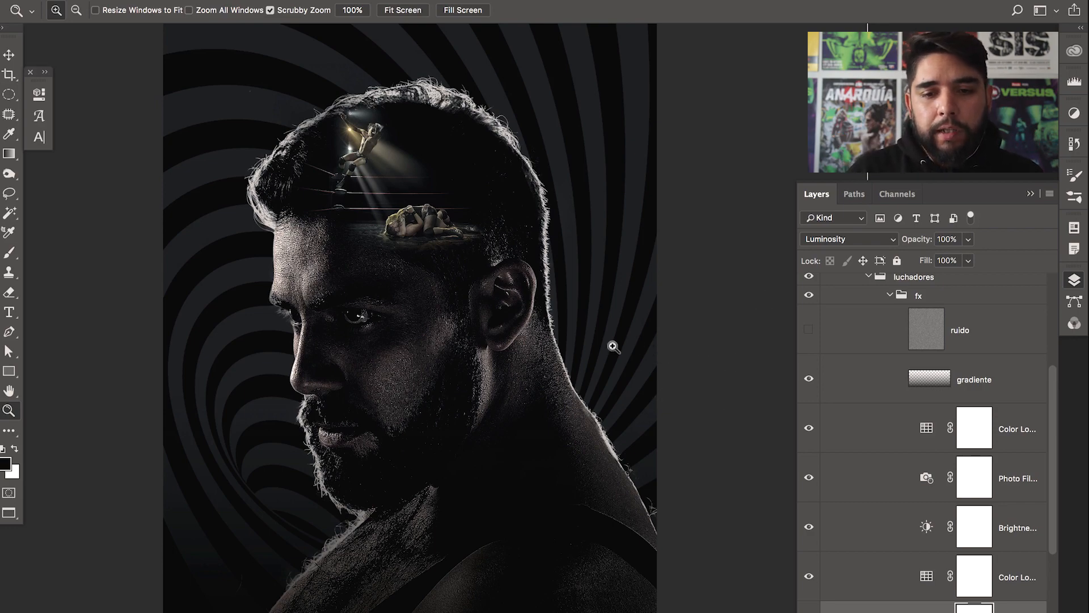
# Show the ruido layer in the fx group and inspect its grain close up on the face and the fallen wrestlers
pyautogui.click(413, 345)
pyautogui.moveTo(427, 343); pyautogui.dragTo(488, 381)
pyautogui.click(446, 339)
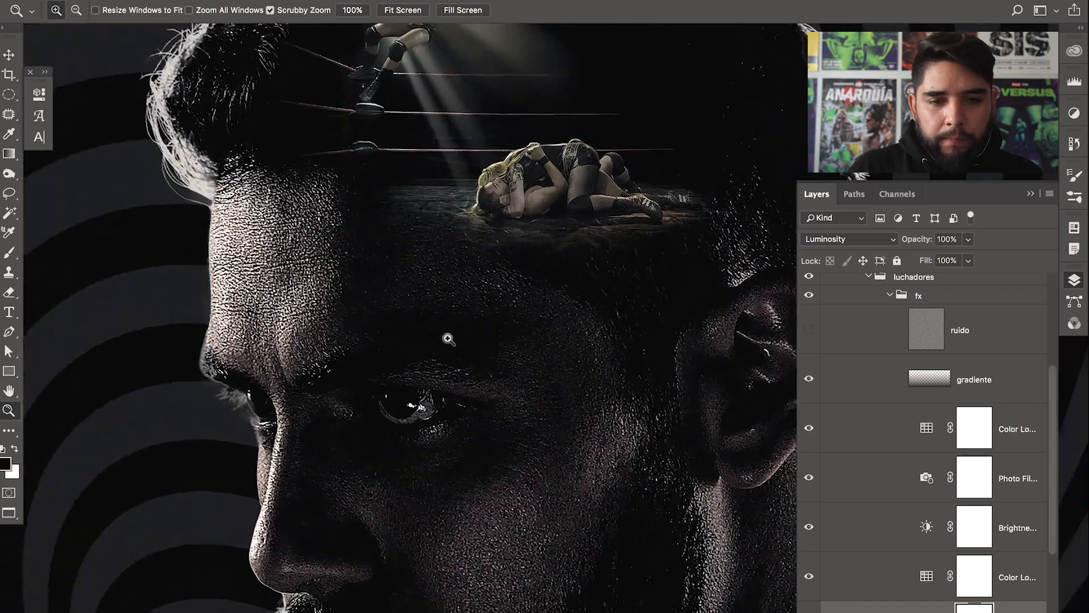
pyautogui.moveTo(751, 437); pyautogui.dragTo(777, 510)
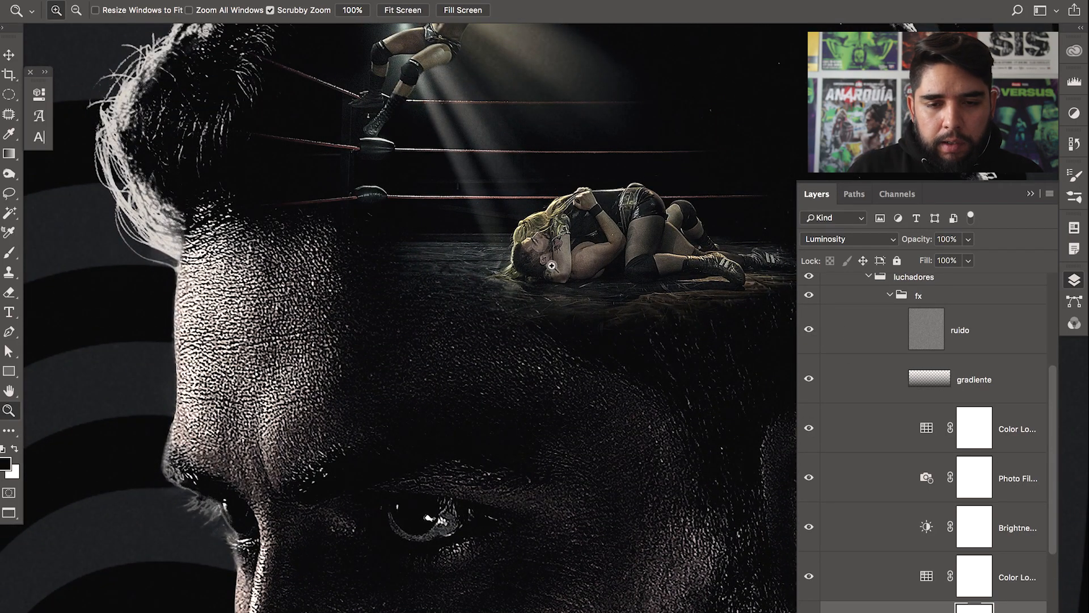
pyautogui.click(556, 265)
pyautogui.moveTo(474, 328); pyautogui.dragTo(382, 368)
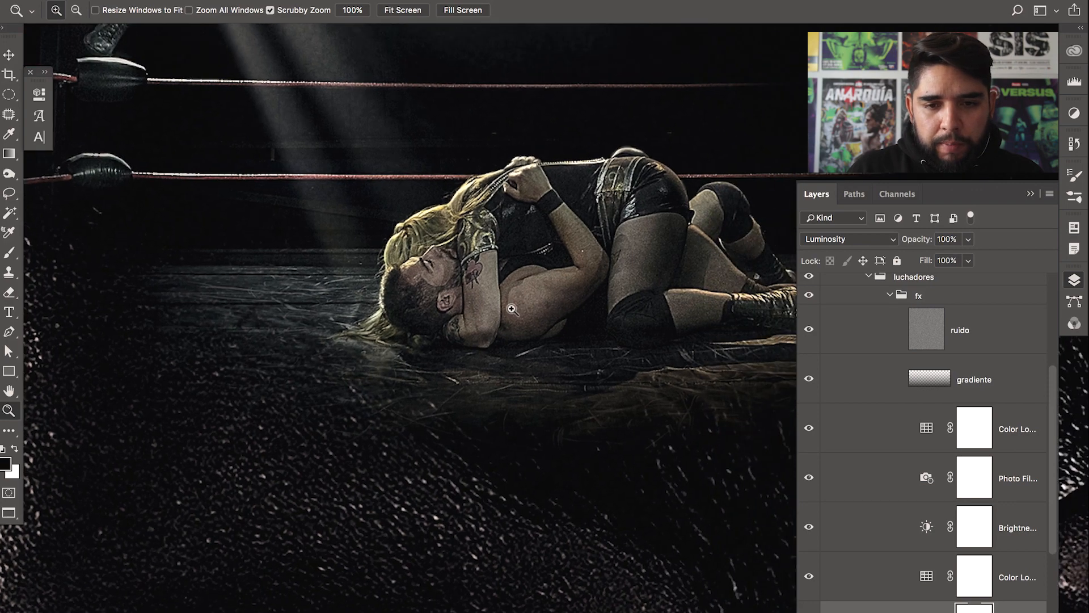
pyautogui.click(514, 318)
pyautogui.moveTo(515, 318); pyautogui.dragTo(445, 359)
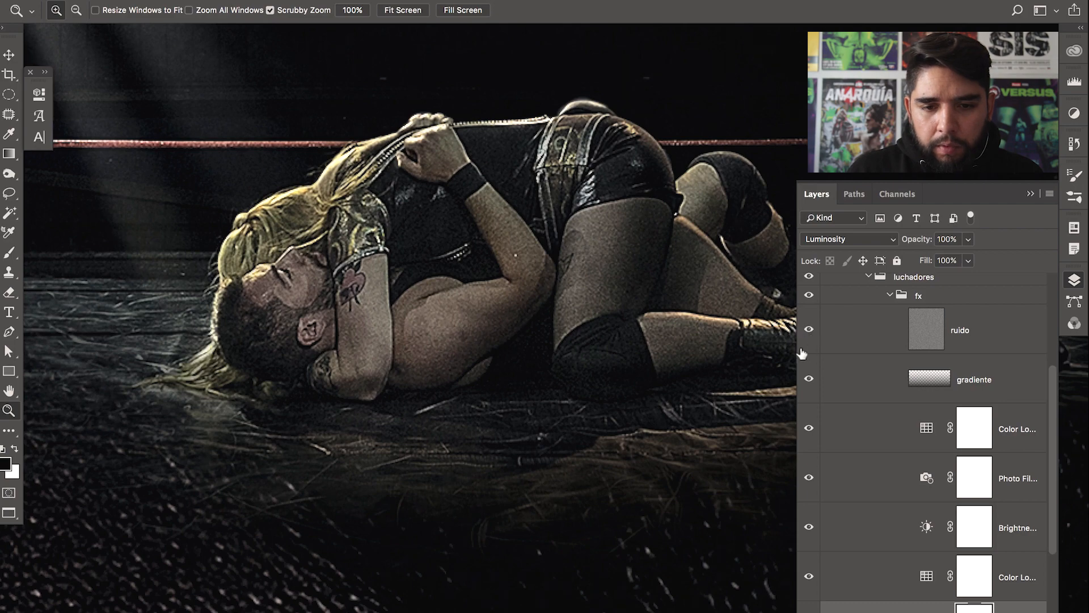
# Examine the grain on the striped background and the hair edge, and return to a view of the head
pyautogui.keyDown('alt'); pyautogui.click(558, 413); pyautogui.keyUp('alt')
pyautogui.keyDown('alt'); pyautogui.click(564, 426); pyautogui.keyUp('alt')
pyautogui.keyDown('alt'); pyautogui.click(567, 423); pyautogui.keyUp('alt')
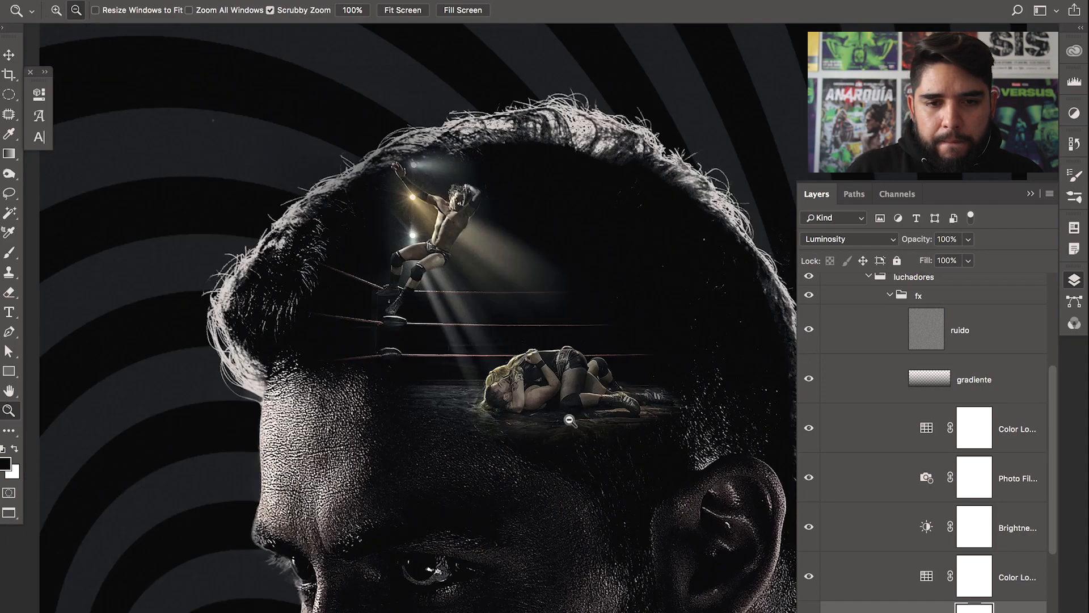
pyautogui.keyDown('alt'); pyautogui.click(570, 420); pyautogui.keyUp('alt')
pyautogui.keyDown('alt'); pyautogui.click(570, 420); pyautogui.keyUp('alt')
pyautogui.click(404, 234)
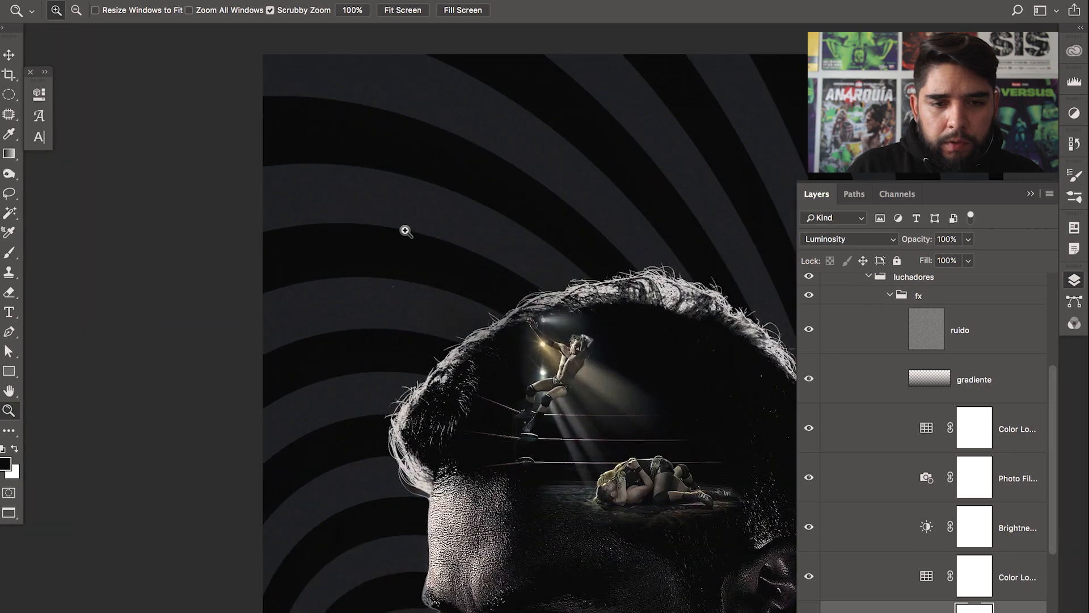
pyautogui.click(406, 231)
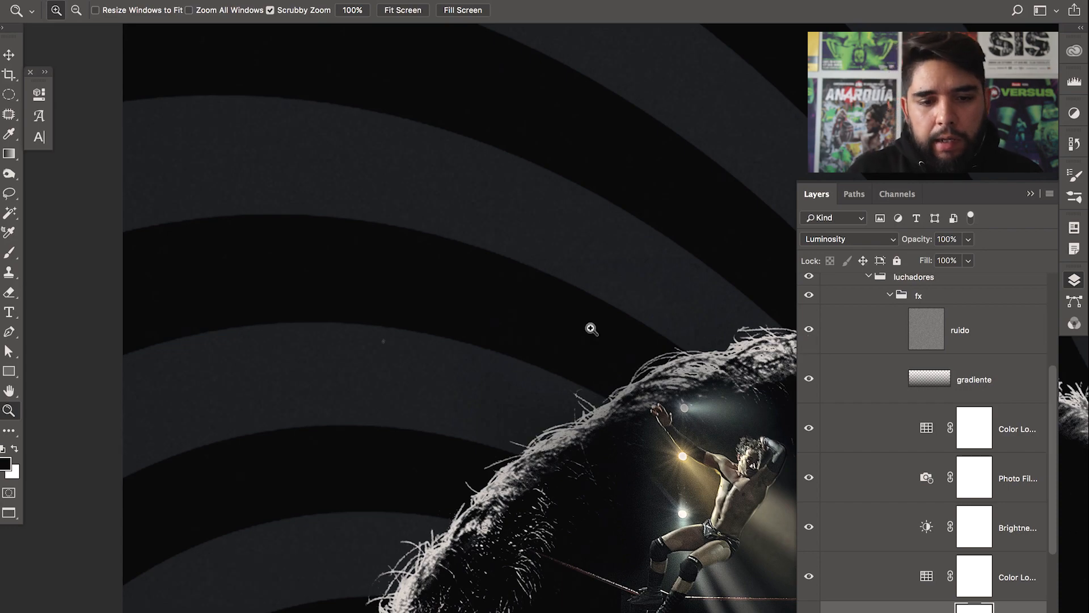
pyautogui.keyDown('alt'); pyautogui.click(660, 369); pyautogui.keyUp('alt')
pyautogui.moveTo(725, 442); pyautogui.dragTo(511, 296)
pyautogui.moveTo(774, 471); pyautogui.dragTo(693, 387)
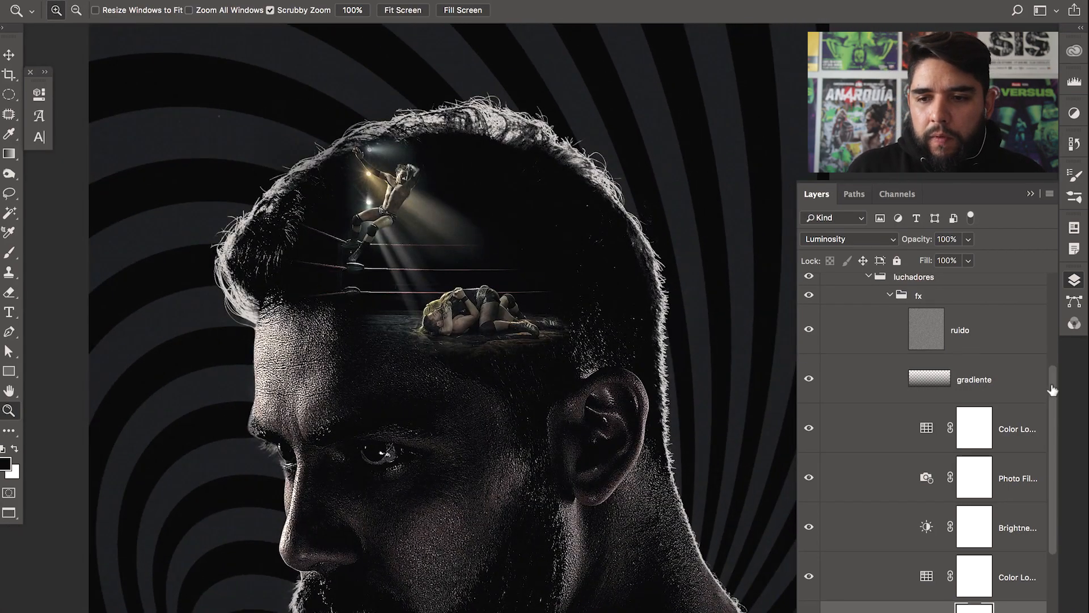
# Collapse the luchadores group, show the texto 33x48 group and bring the whole poster into view
pyautogui.scroll(2, 999, 358)
pyautogui.click(870, 318)
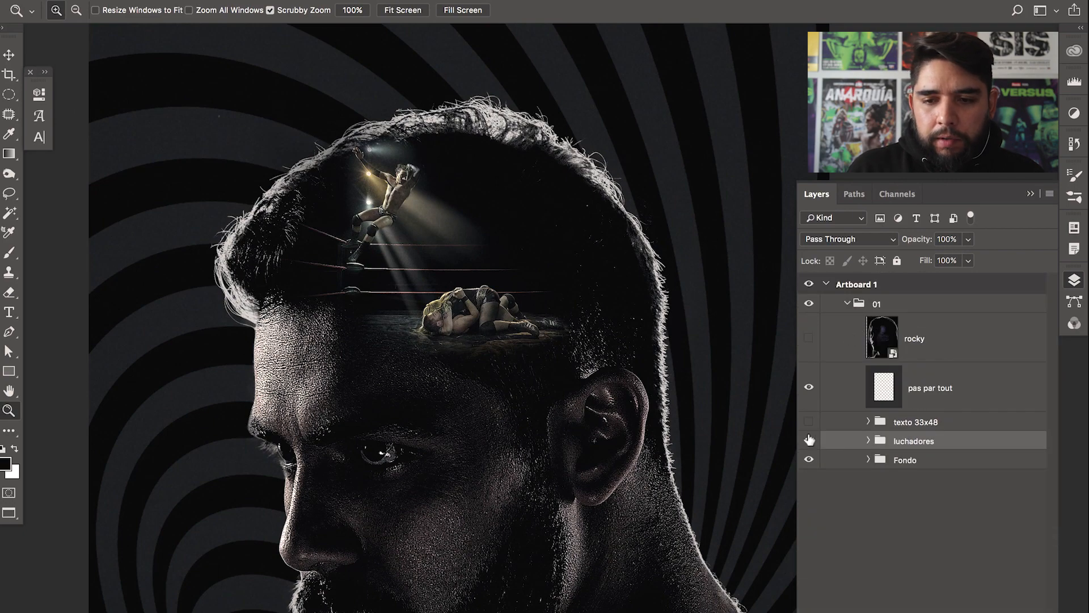
pyautogui.keyDown('alt'); pyautogui.click(579, 394); pyautogui.keyUp('alt')
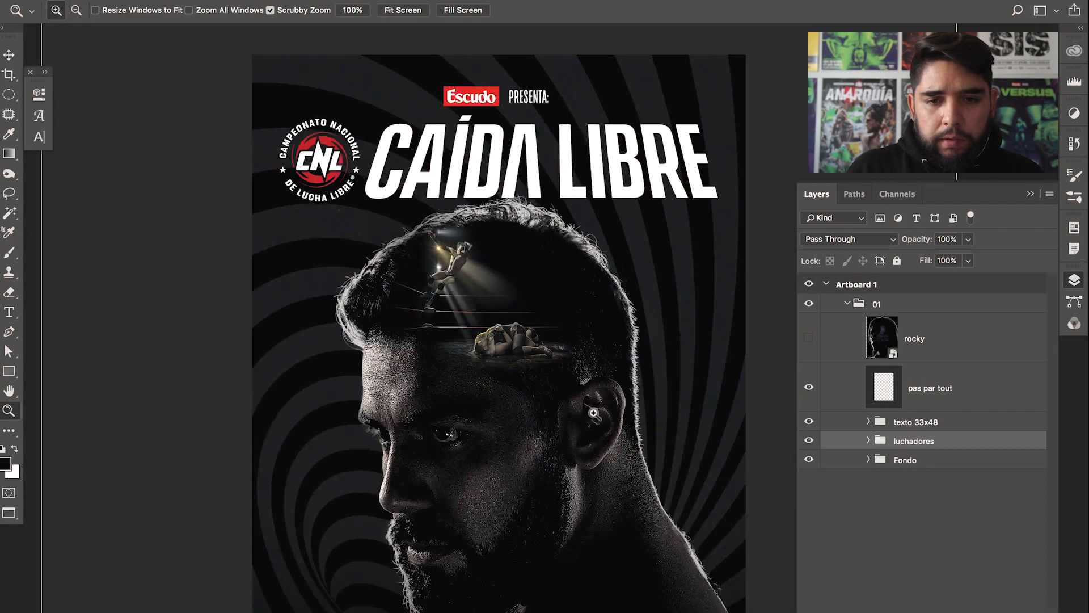
pyautogui.moveTo(589, 412); pyautogui.dragTo(572, 359)
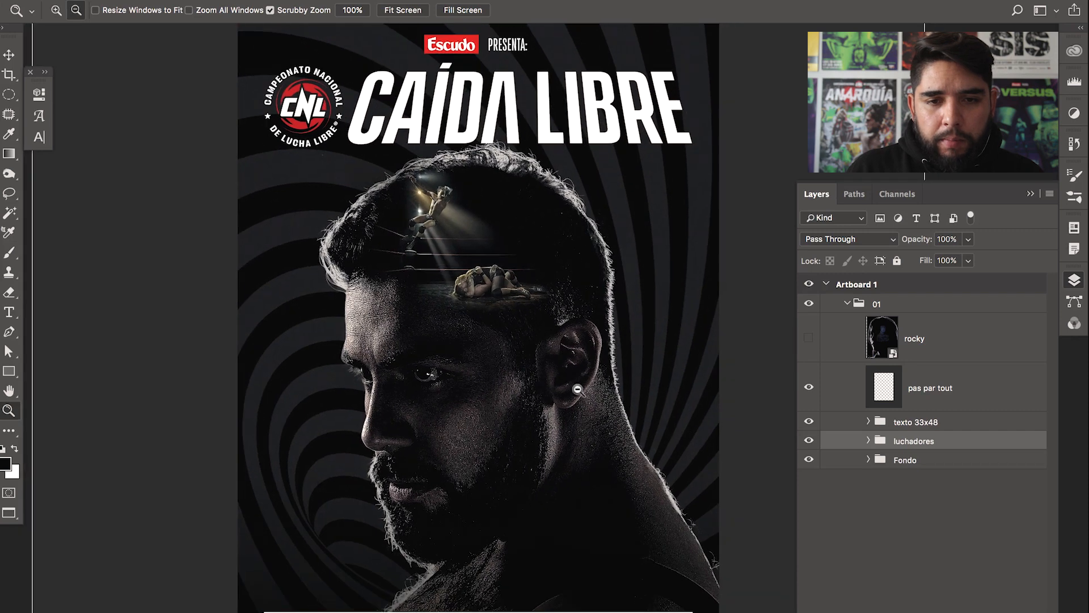
pyautogui.keyDown('alt'); pyautogui.click(579, 395); pyautogui.keyUp('alt')
pyautogui.moveTo(579, 398); pyautogui.dragTo(575, 380)
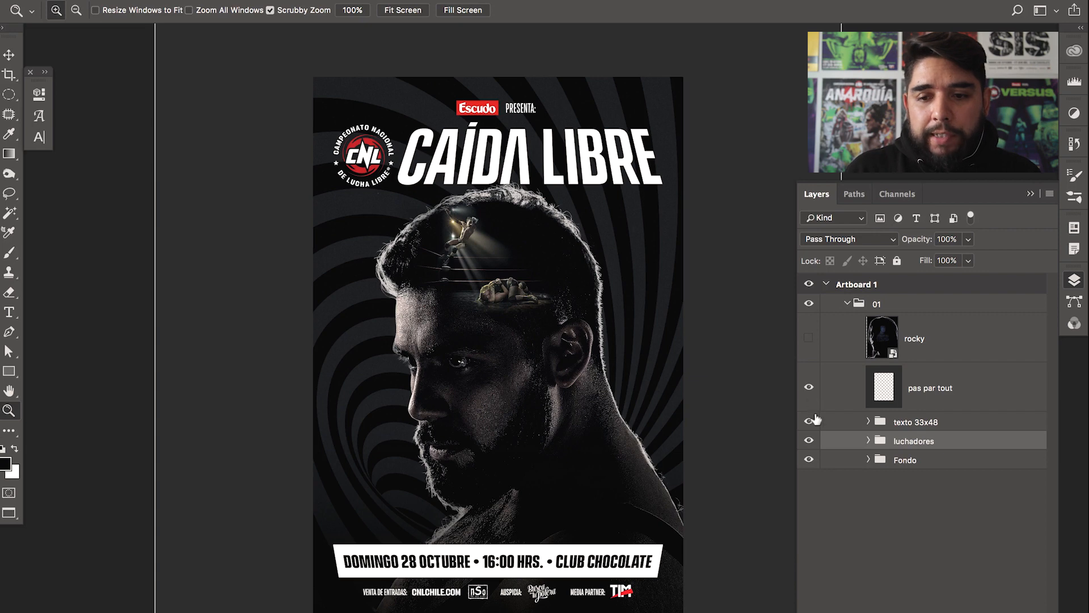
pyautogui.hscroll(1, 711, 342)
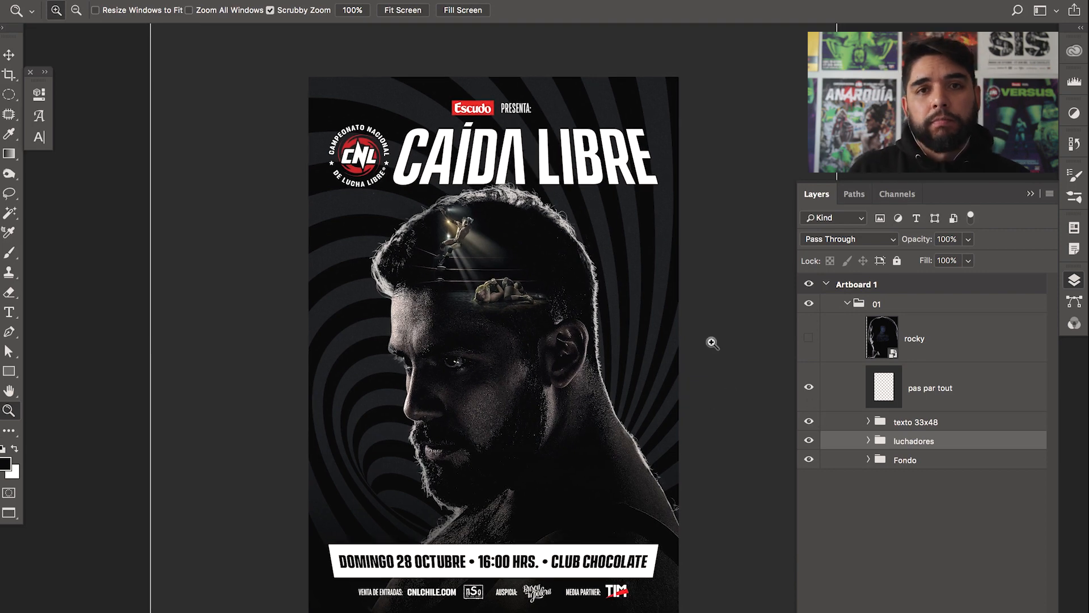